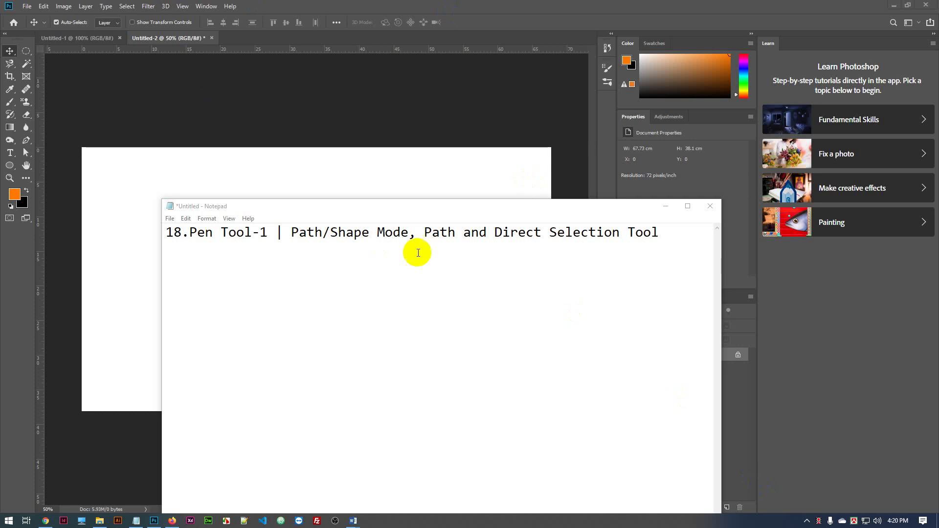
Minimize the Notepad window with the lesson title and activate the Pen Tool from its tool group
{"action": "left_click", "coordinate": [668, 206]}
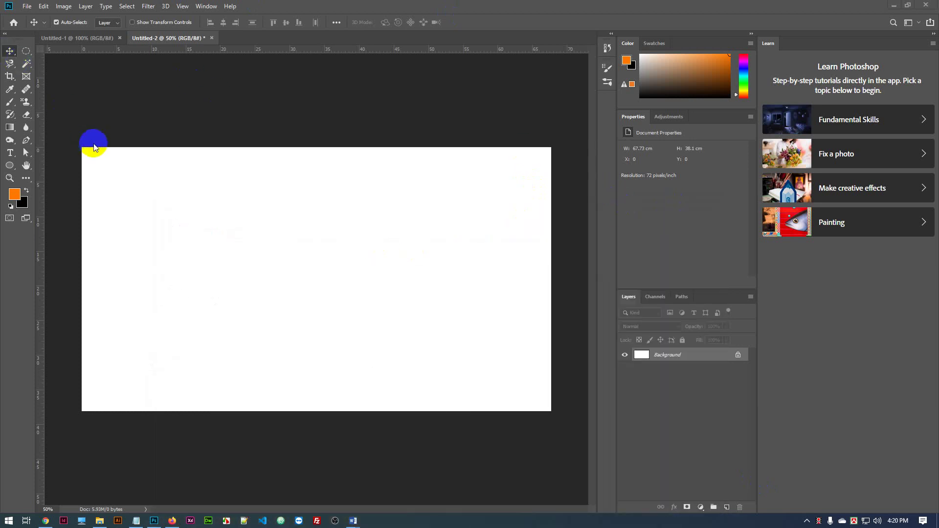
{"action": "left_click", "coordinate": [30, 141]}
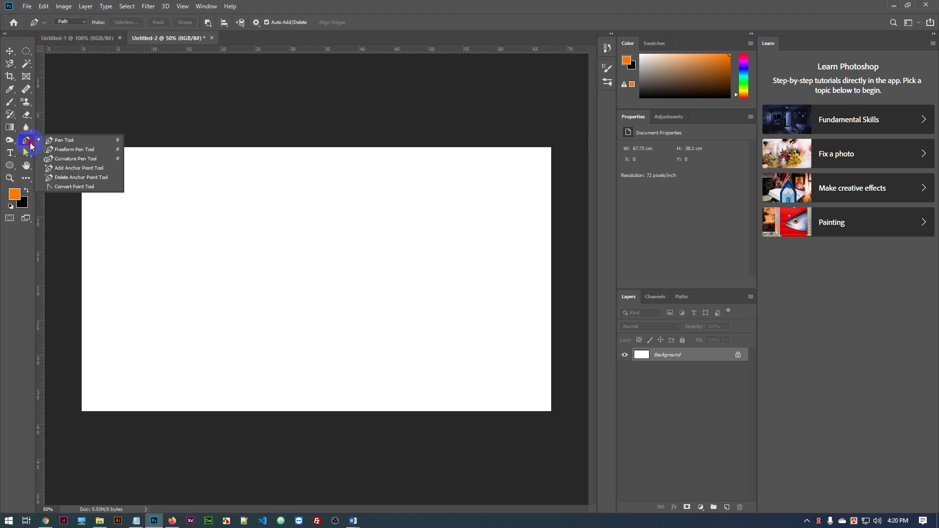
{"action": "left_click", "coordinate": [61, 140]}
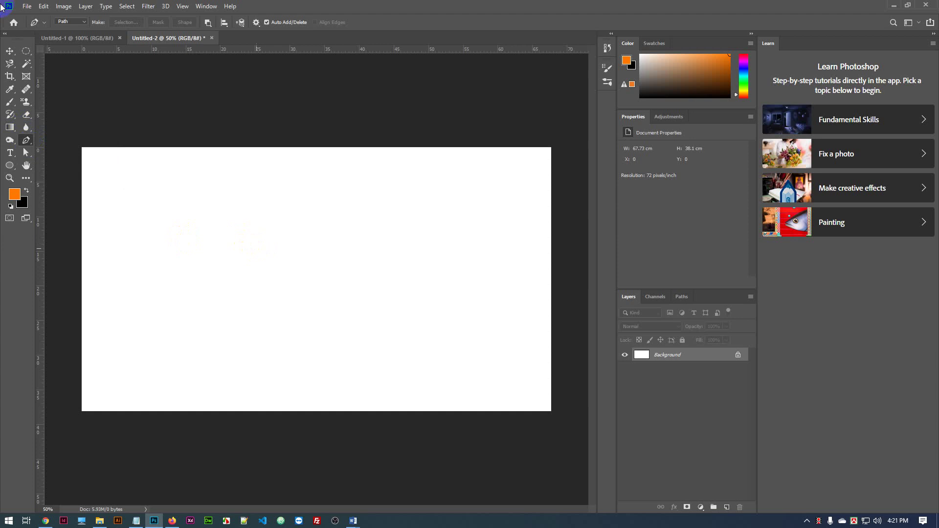
{"action": "left_click", "coordinate": [27, 88]}
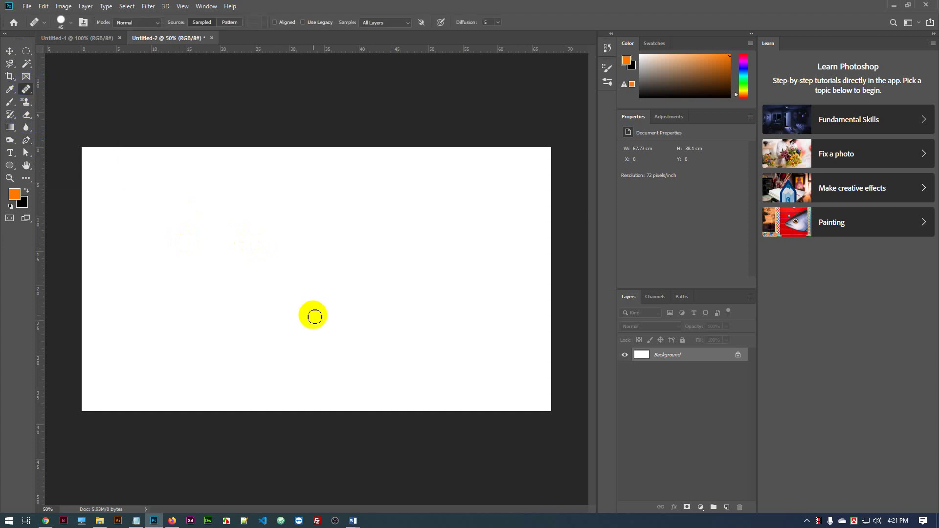
{"action": "key", "text": "p"}
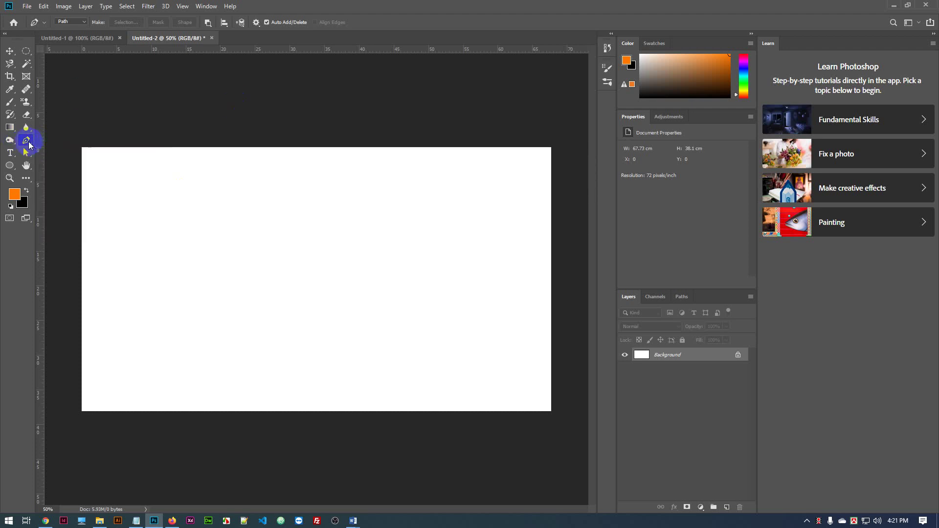
{"action": "left_click", "coordinate": [29, 142]}
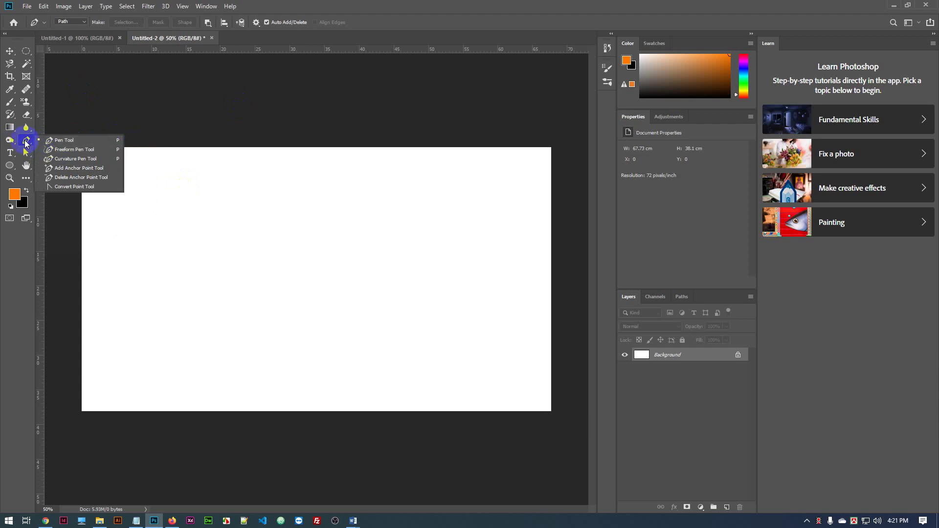
{"action": "left_click", "coordinate": [26, 142]}
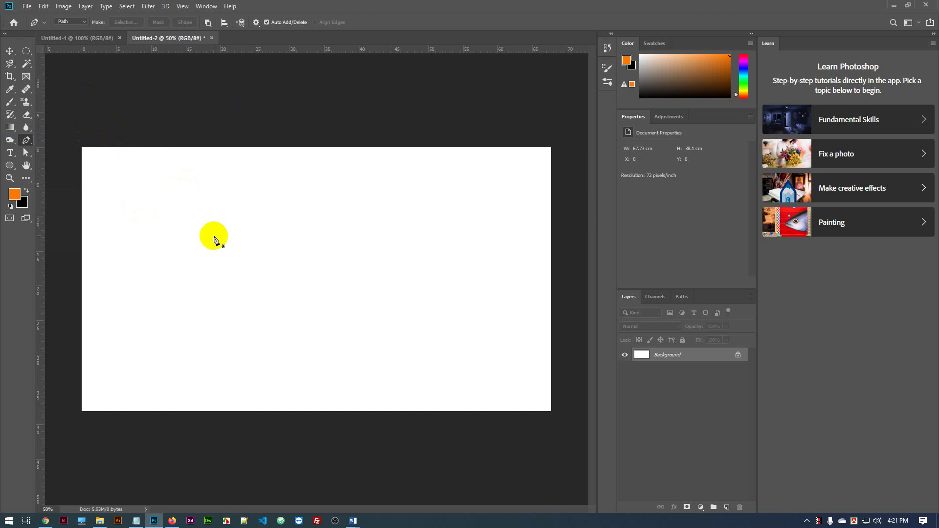
Set the Pen Tool to Shape mode and draw a horizontal straight segment across the upper part of the canvas
{"action": "left_click", "coordinate": [82, 24]}
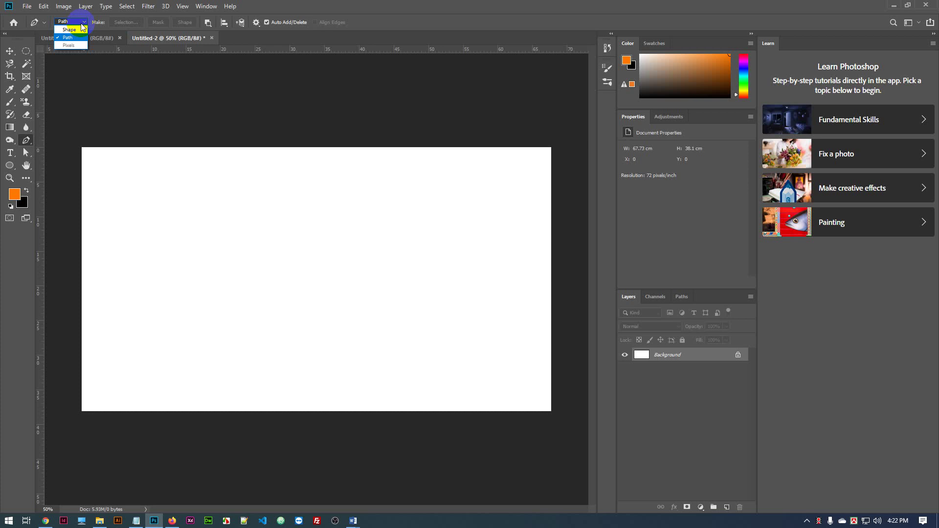
{"action": "left_click", "coordinate": [73, 30]}
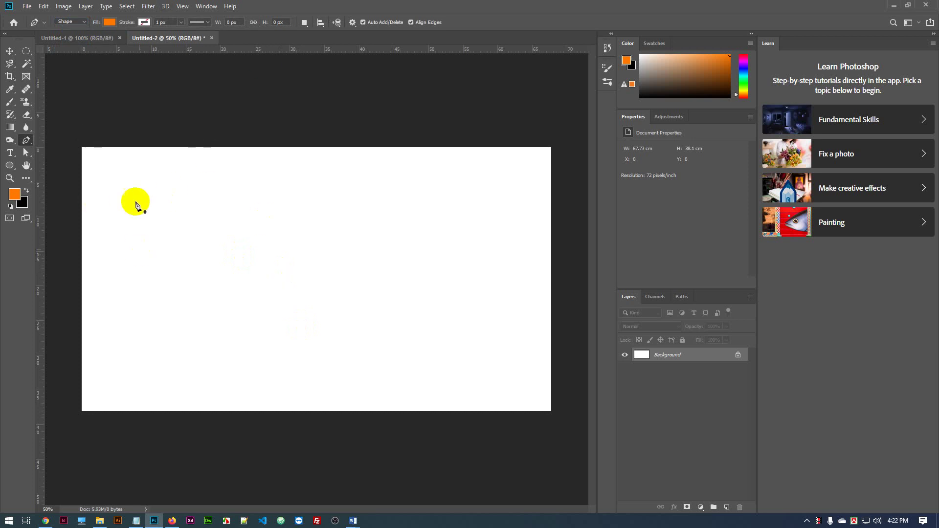
{"action": "left_click", "coordinate": [158, 214]}
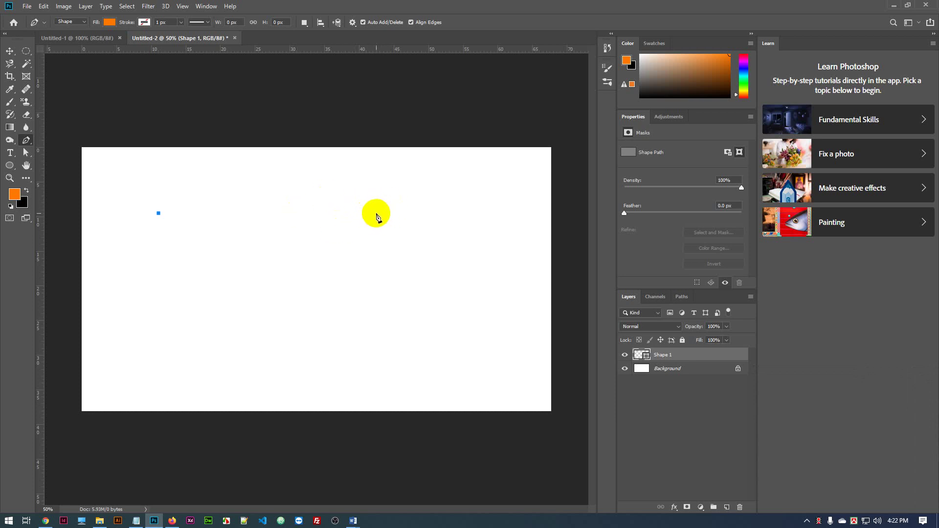
{"action": "left_click", "coordinate": [376, 213]}
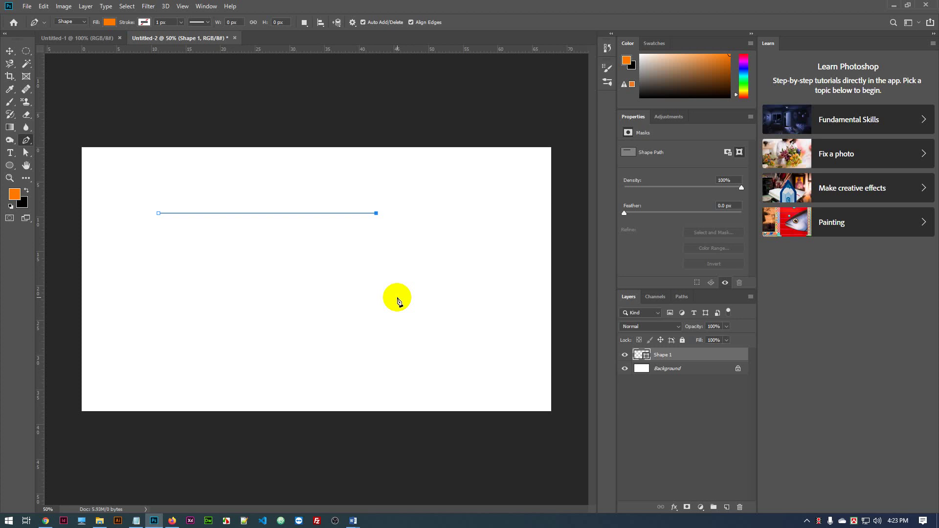
Deselect the open path and reselect the Shape 1 layer
{"action": "left_click", "coordinate": [10, 51]}
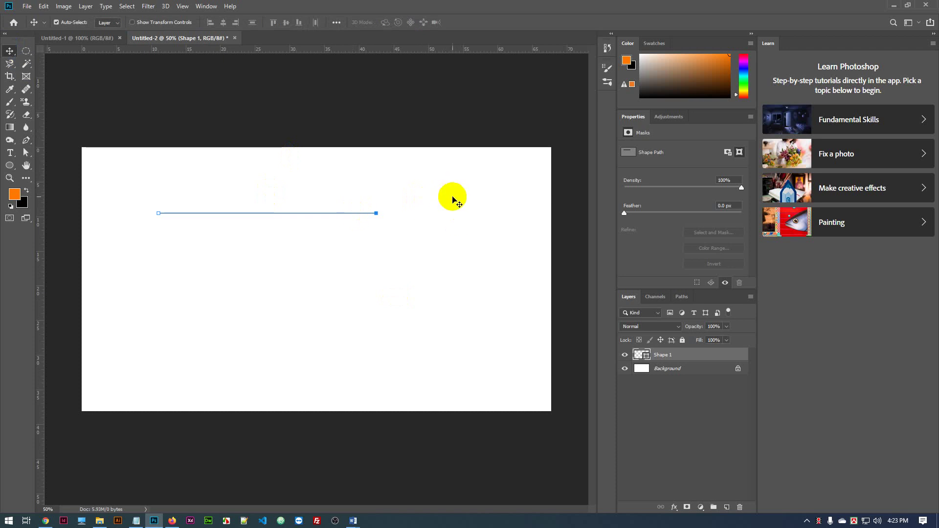
{"action": "left_click", "coordinate": [454, 201]}
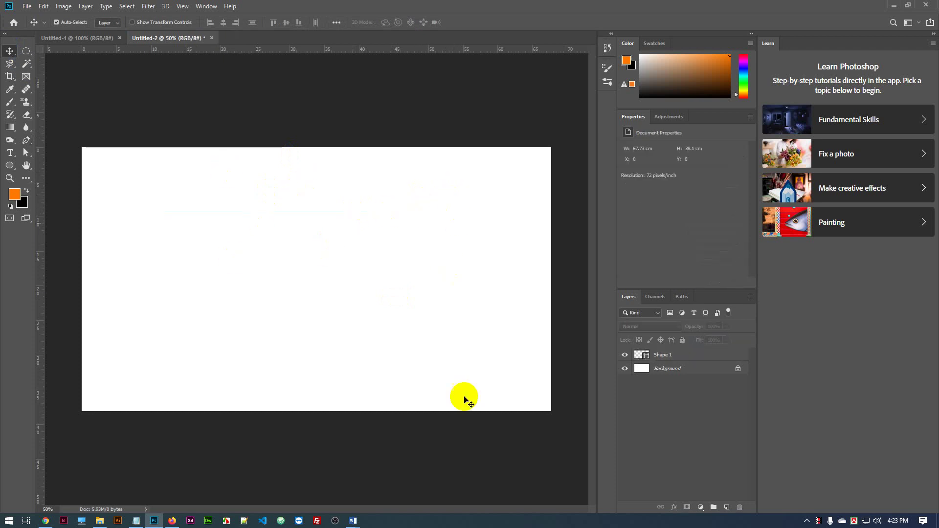
{"action": "left_click", "coordinate": [696, 358]}
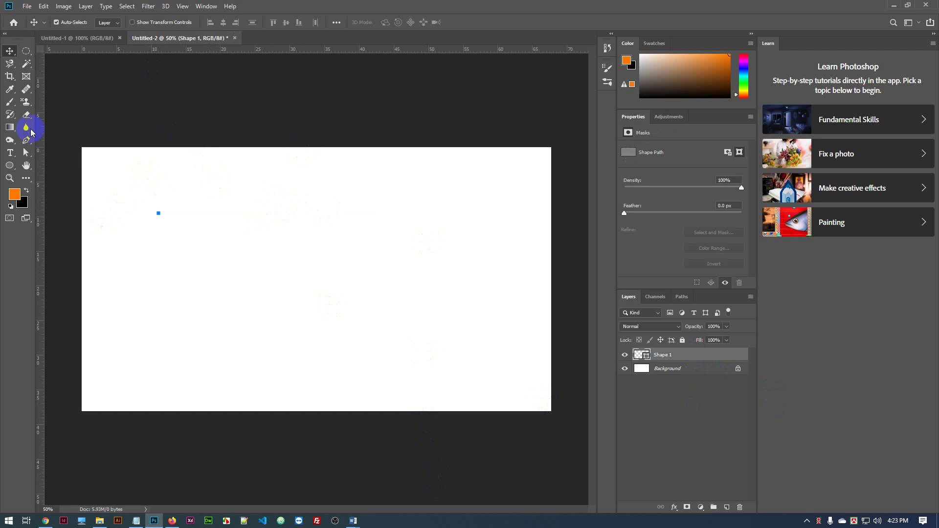
Continue from the existing anchor point with the Pen Tool and close a four-sided orange shape about 748 by 394 px
{"action": "left_click", "coordinate": [27, 141]}
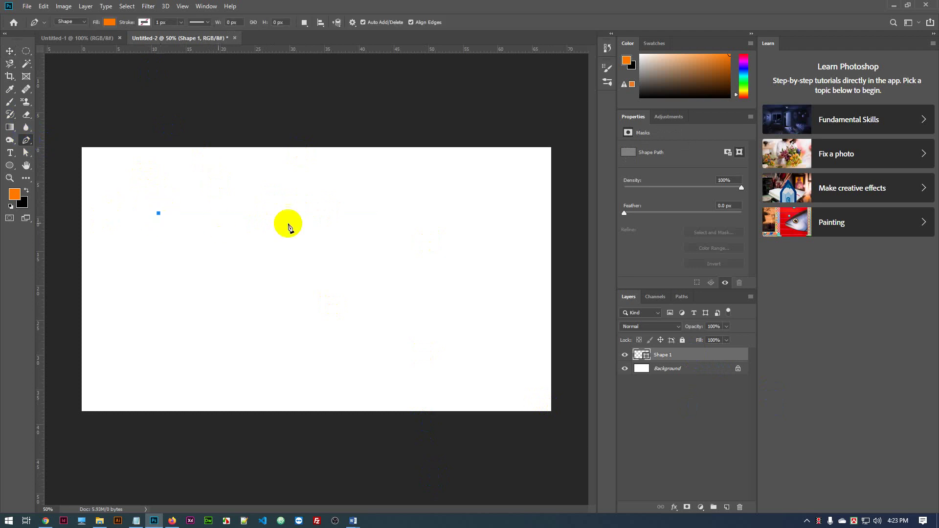
{"action": "left_click", "coordinate": [336, 216]}
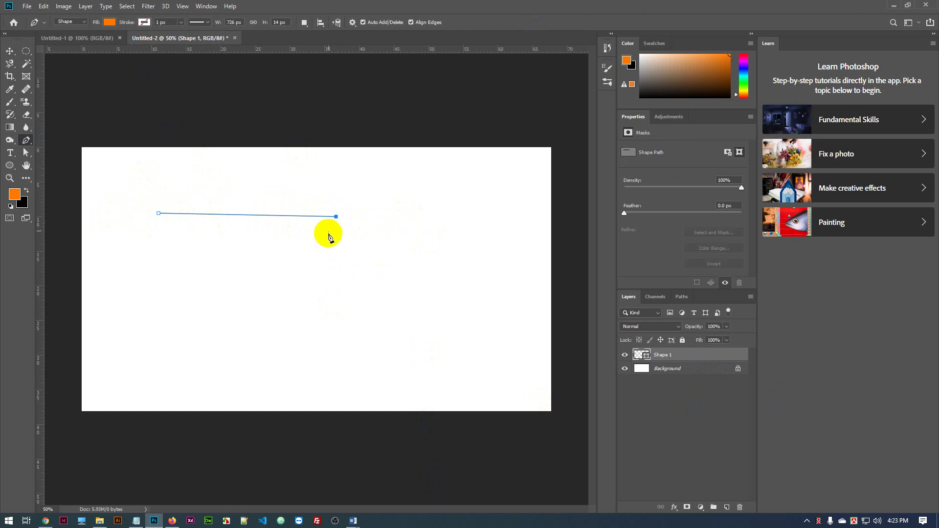
{"action": "left_click", "coordinate": [331, 306]}
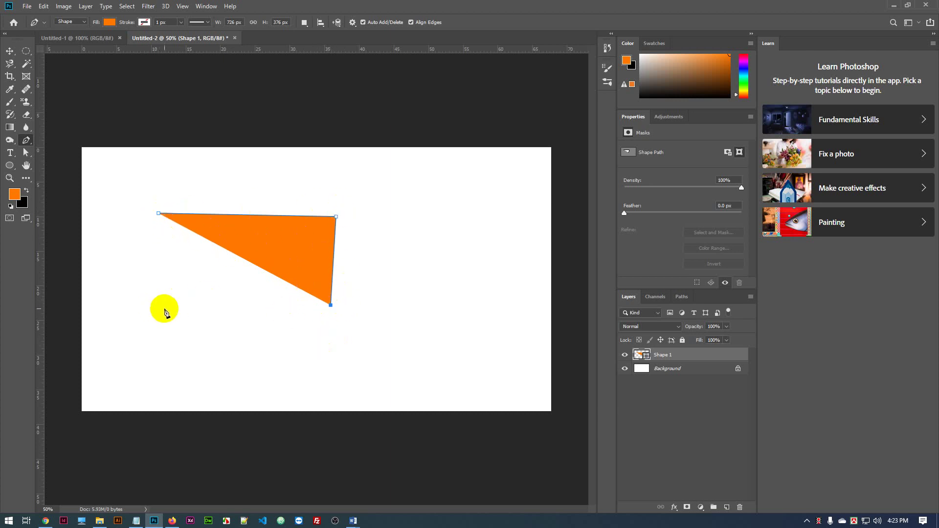
{"action": "left_click", "coordinate": [154, 309]}
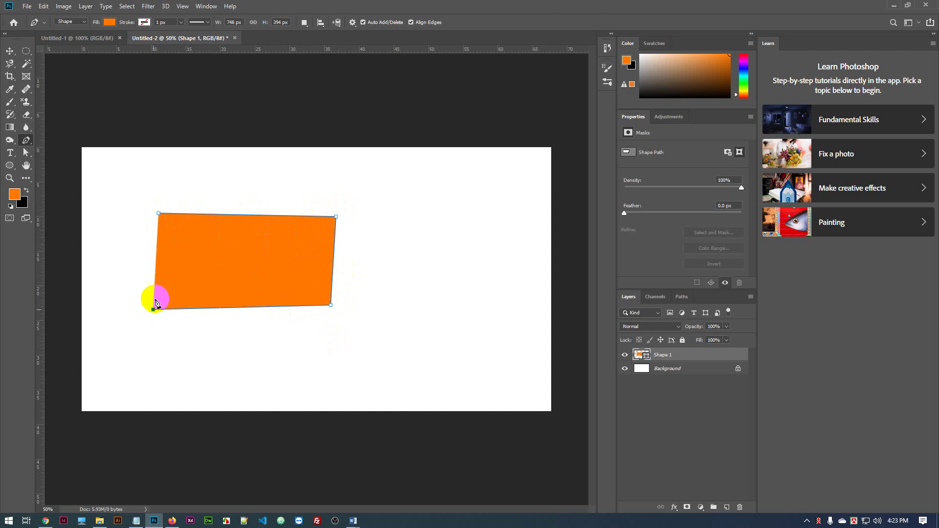
{"action": "left_click", "coordinate": [159, 214]}
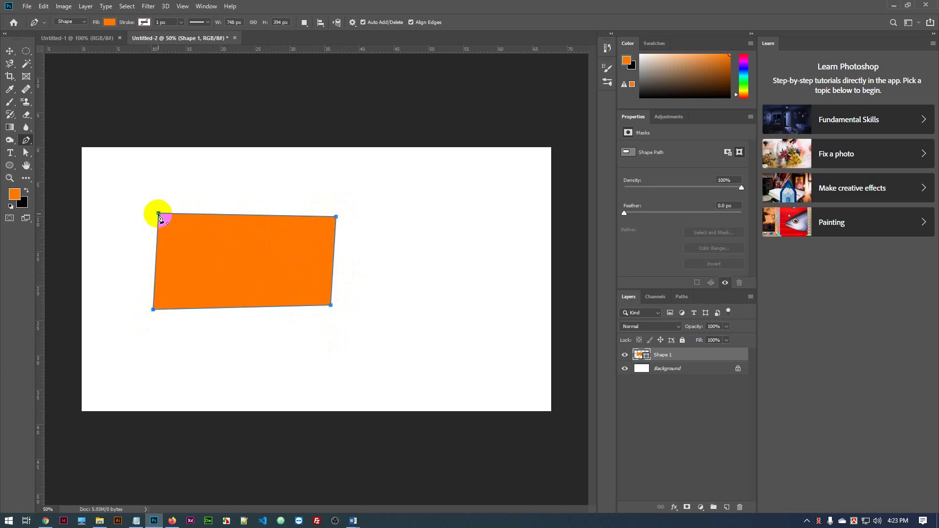
Move the four-sided orange shape slightly down the canvas and reactivate the Pen Tool
{"action": "left_click", "coordinate": [10, 52]}
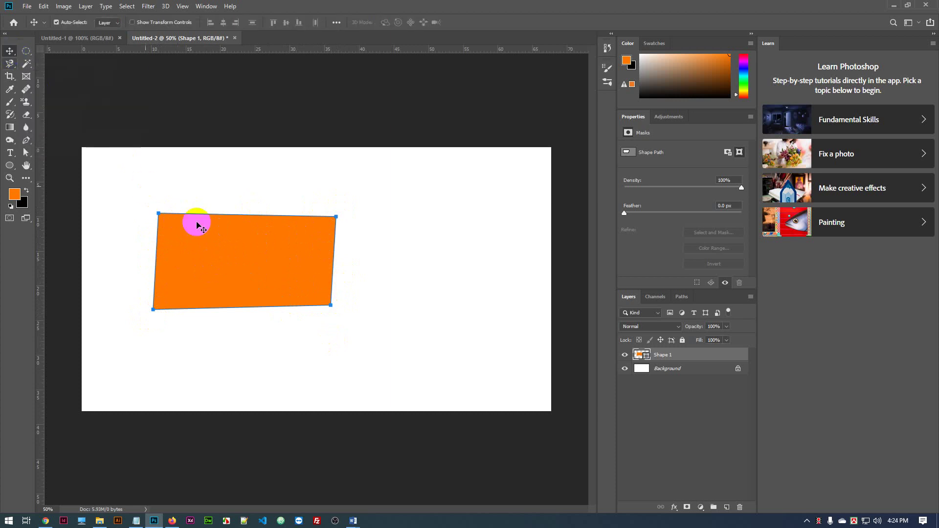
{"action": "left_click_drag", "start_coordinate": [254, 225], "coordinate": [251, 251]}
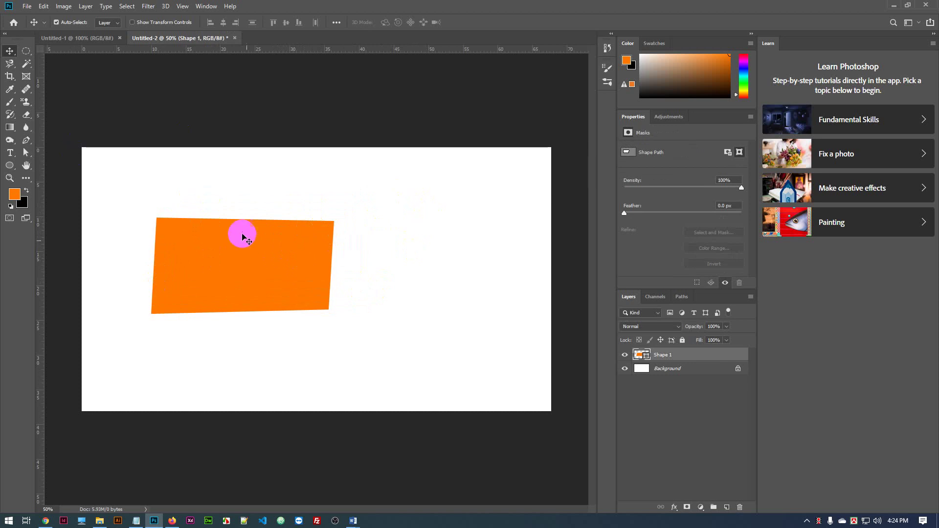
{"action": "left_click_drag", "start_coordinate": [241, 235], "coordinate": [237, 245]}
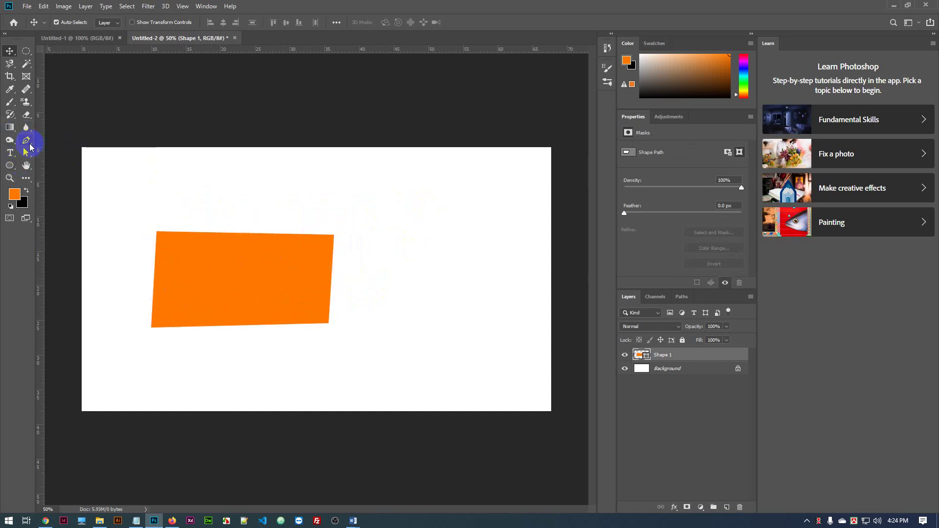
{"action": "left_click", "coordinate": [28, 142]}
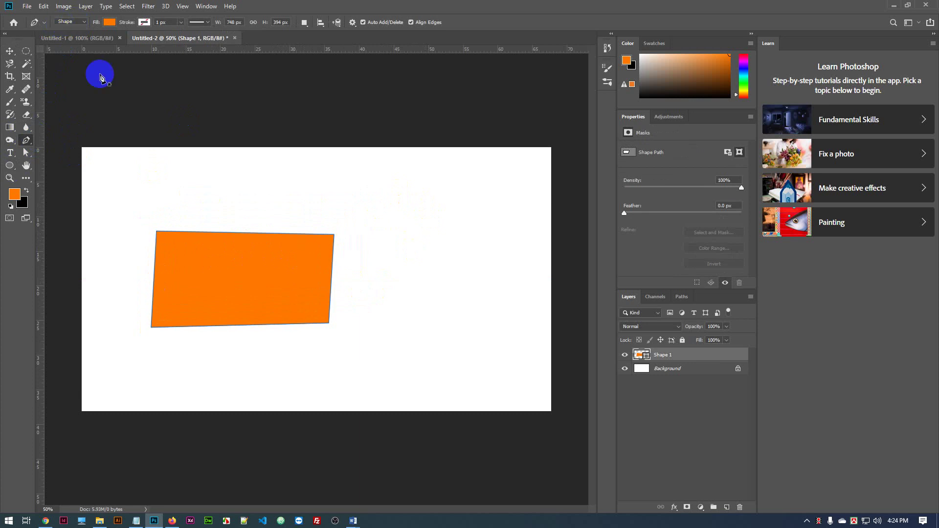
{"action": "left_click", "coordinate": [259, 278]}
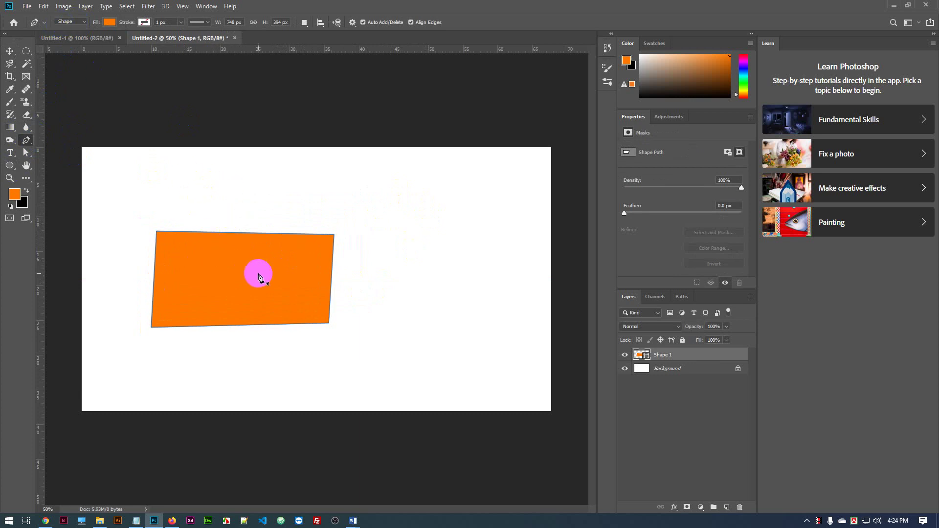
{"action": "left_click_drag", "start_coordinate": [258, 274], "coordinate": [244, 320]}
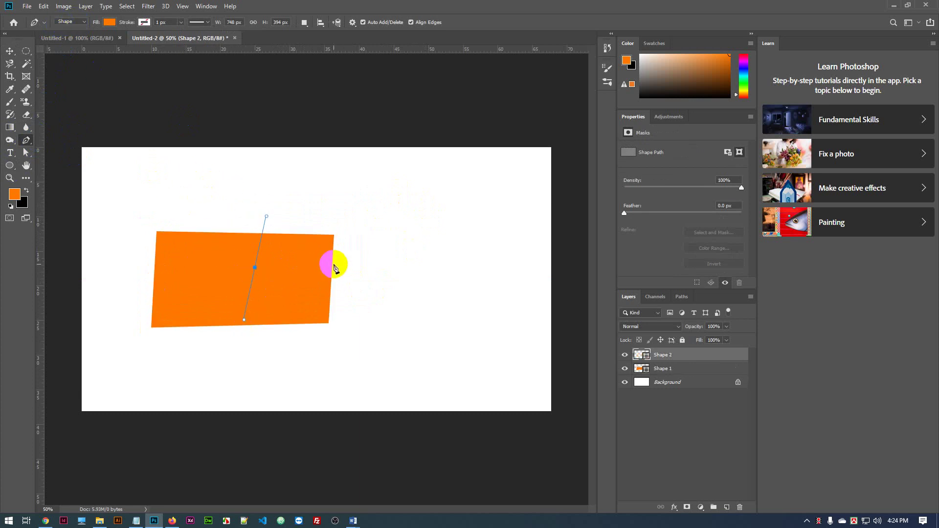
{"action": "key", "text": "ctrl+z"}
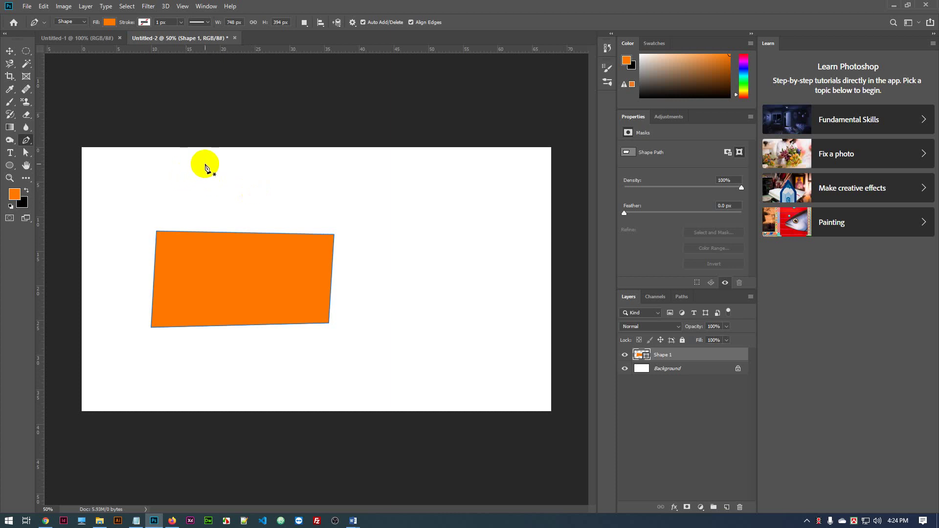
Draw a closed orange triangle about 610 by 314 px above the four-sided shape as a separate shape layer
{"action": "left_click", "coordinate": [204, 163]}
{"action": "left_click", "coordinate": [334, 230]}
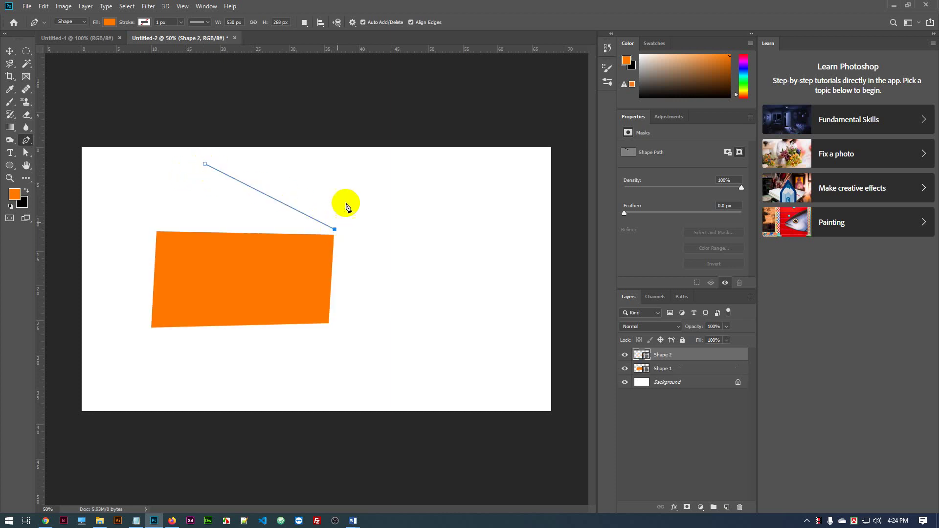
{"action": "left_click", "coordinate": [354, 153]}
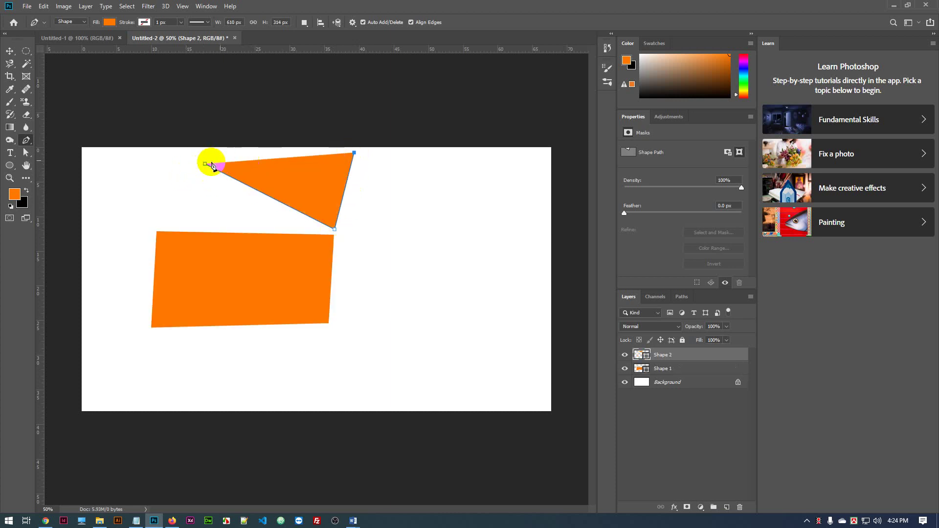
{"action": "left_click", "coordinate": [205, 164]}
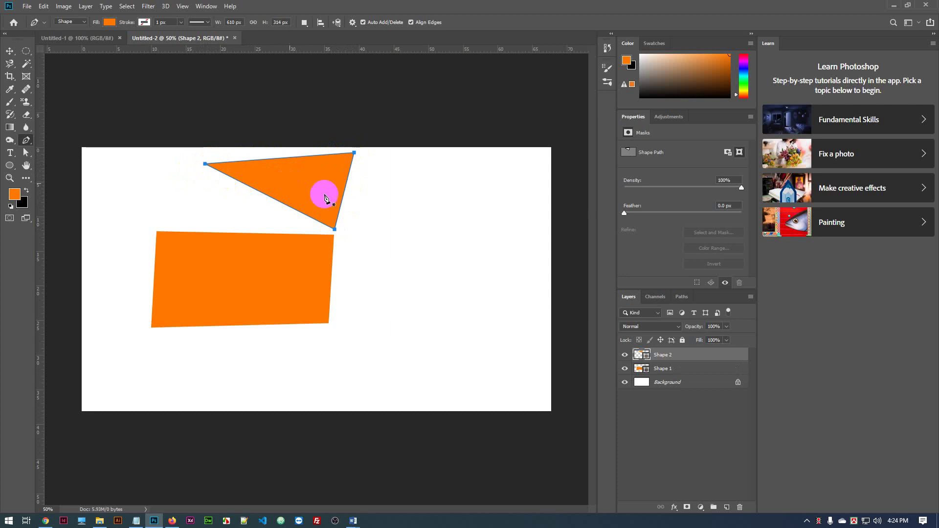
Reposition the triangle and the four-sided shape side by side in the lower half of the canvas, with the triangle on the right
{"action": "left_click", "coordinate": [9, 51]}
{"action": "left_click_drag", "start_coordinate": [313, 188], "coordinate": [448, 249]}
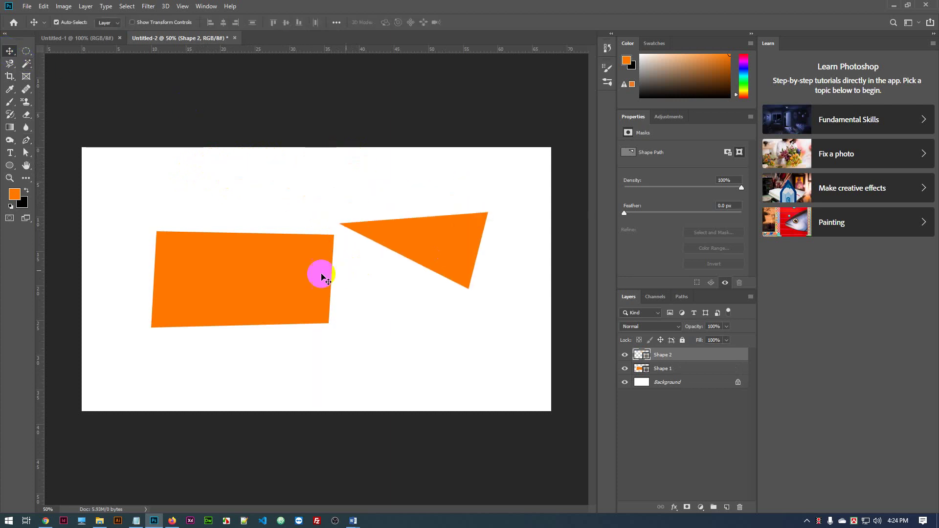
{"action": "left_click_drag", "start_coordinate": [318, 273], "coordinate": [277, 273]}
{"action": "left_click_drag", "start_coordinate": [457, 267], "coordinate": [404, 224]}
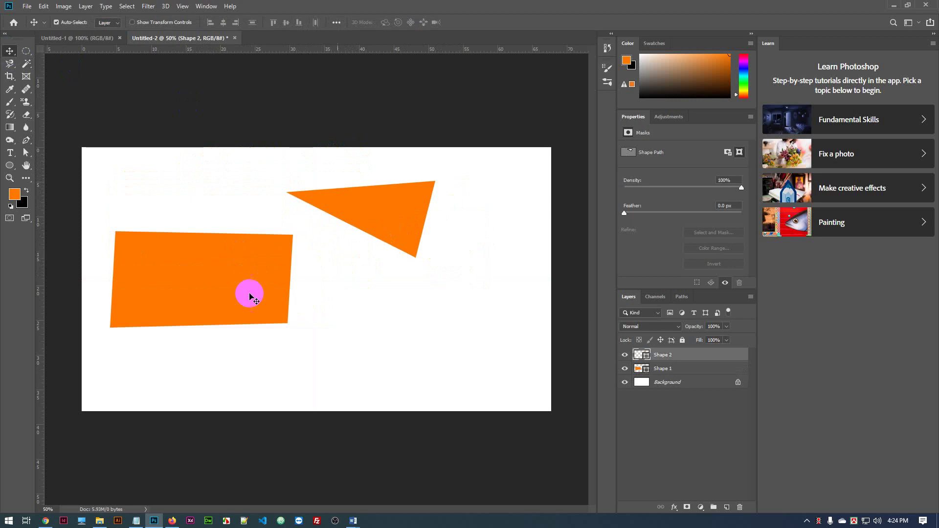
{"action": "left_click_drag", "start_coordinate": [247, 296], "coordinate": [273, 321]}
{"action": "left_click_drag", "start_coordinate": [356, 234], "coordinate": [398, 255]}
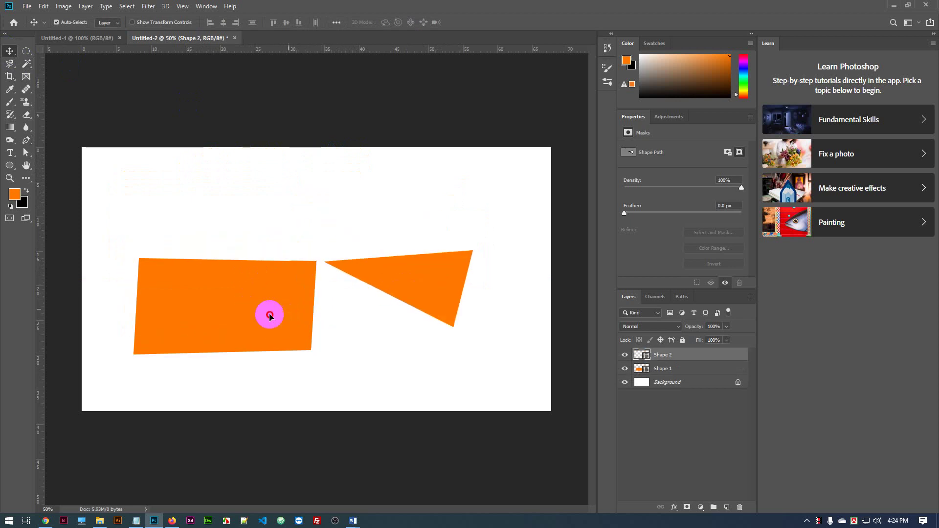
{"action": "left_click_drag", "start_coordinate": [269, 315], "coordinate": [243, 321]}
{"action": "left_click_drag", "start_coordinate": [392, 268], "coordinate": [391, 375]}
{"action": "left_click_drag", "start_coordinate": [278, 313], "coordinate": [284, 343]}
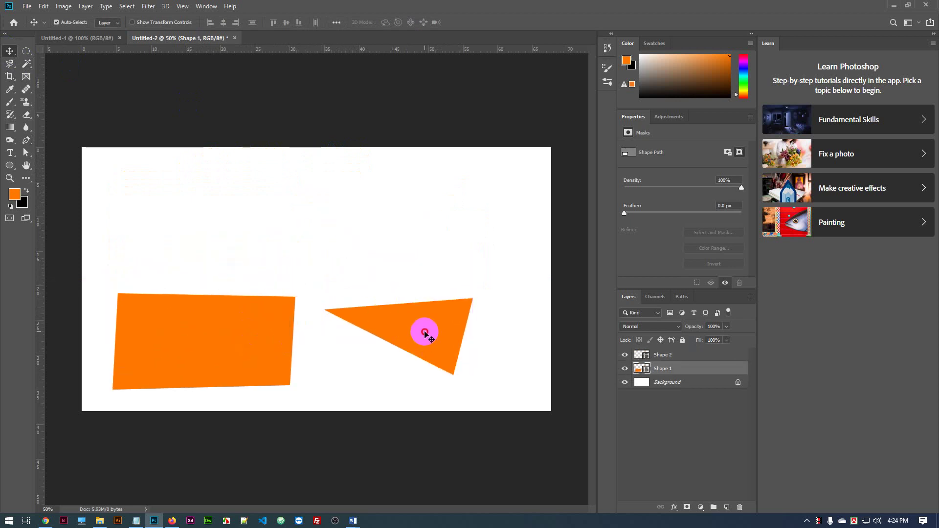
{"action": "left_click_drag", "start_coordinate": [424, 331], "coordinate": [423, 336]}
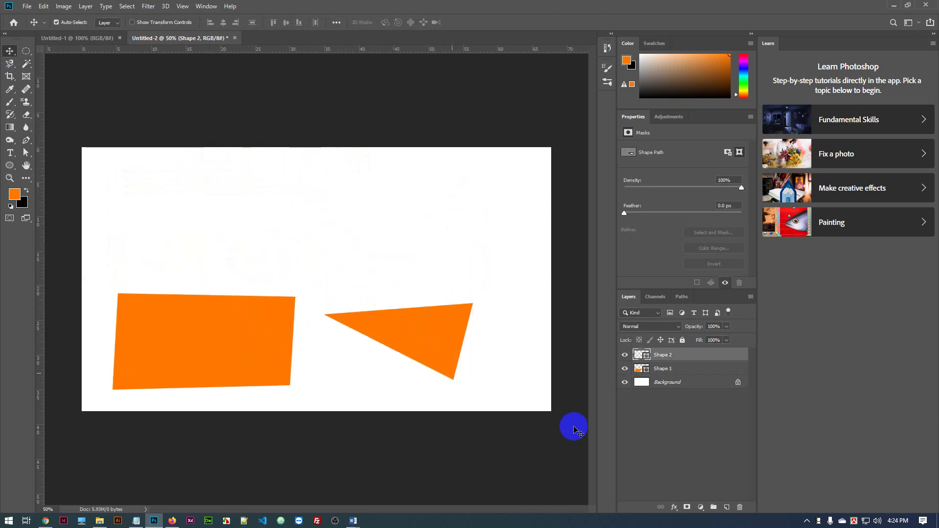
Draw a nearly circular elliptical marquee selection on the empty canvas area above the four-sided shape
{"action": "left_click", "coordinate": [27, 51]}
{"action": "left_click_drag", "start_coordinate": [184, 179], "coordinate": [306, 285]}
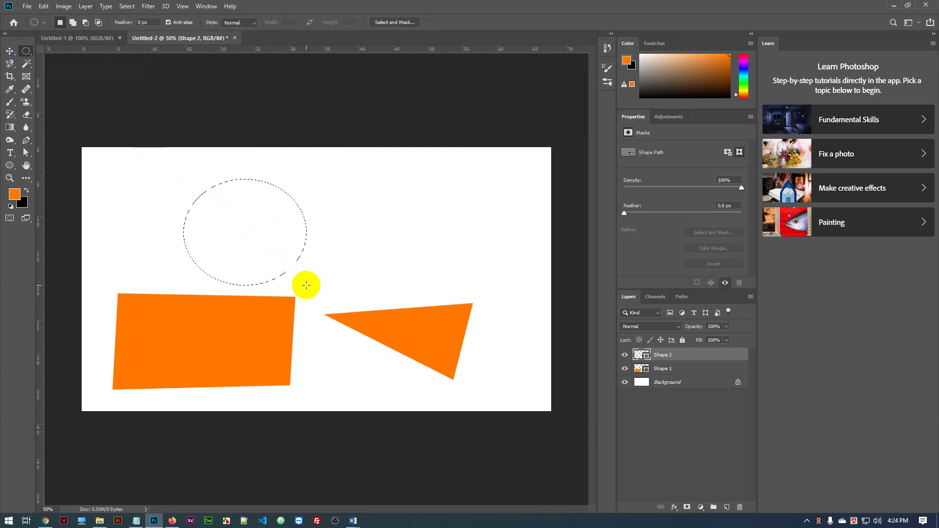
Fill the elliptical selection with the orange foreground color on the Background layer and try to move the filled ellipse
{"action": "left_click", "coordinate": [698, 386]}
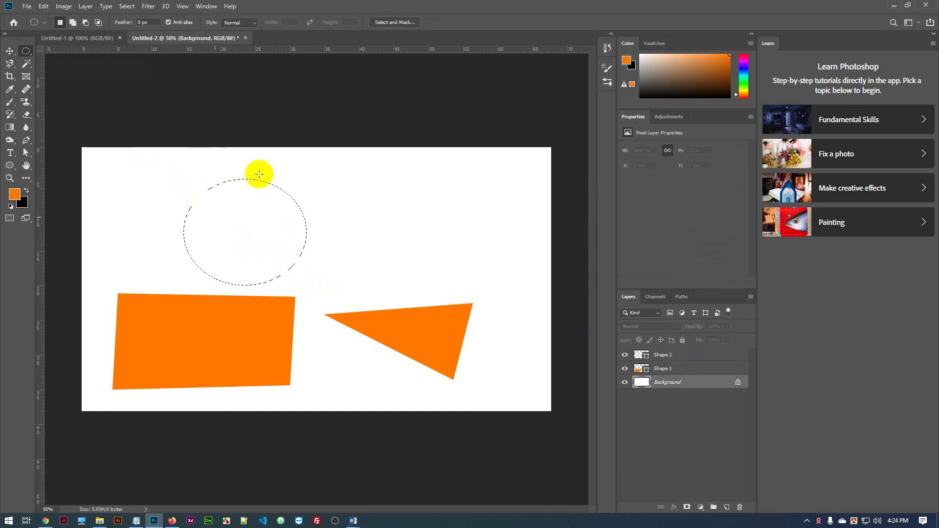
{"action": "key", "text": "alt+BackSpace"}
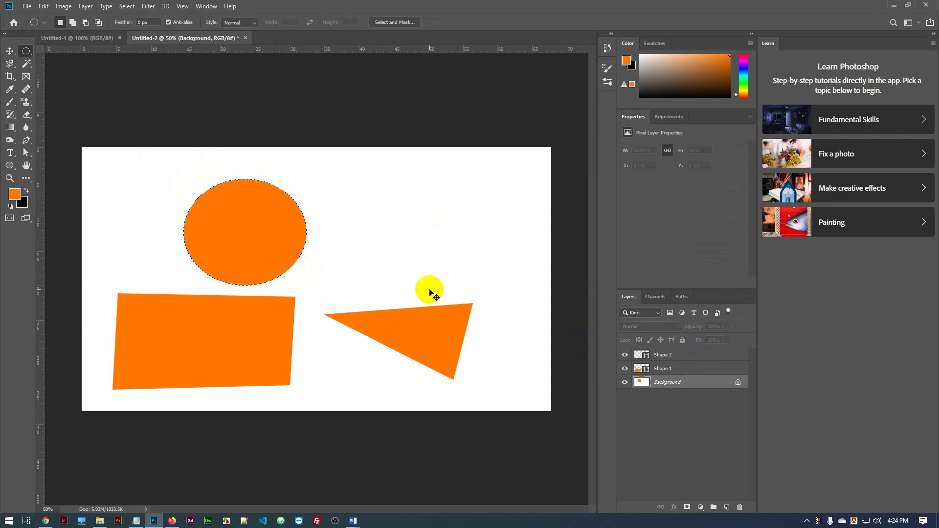
{"action": "left_click", "coordinate": [9, 50]}
{"action": "left_click", "coordinate": [259, 220]}
{"action": "left_click_drag", "start_coordinate": [260, 220], "coordinate": [293, 245]}
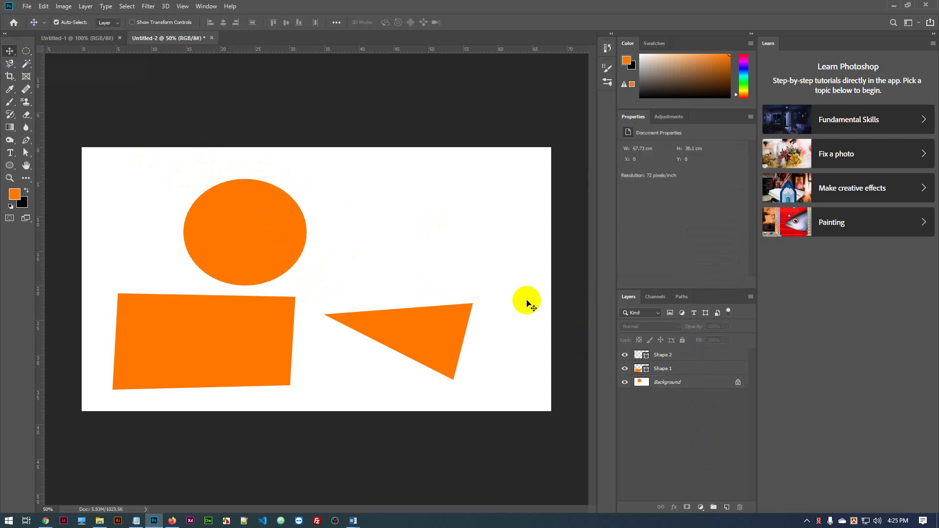
{"action": "left_click", "coordinate": [251, 228]}
{"action": "left_click", "coordinate": [710, 404]}
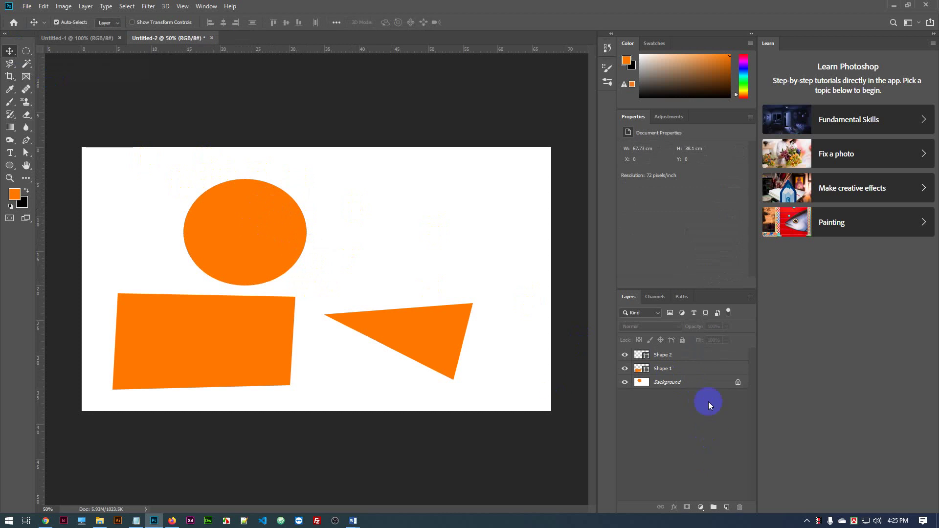
Add a new empty pixel layer and place it above the Shape 2 layer
{"action": "key", "text": "ctrl+z"}
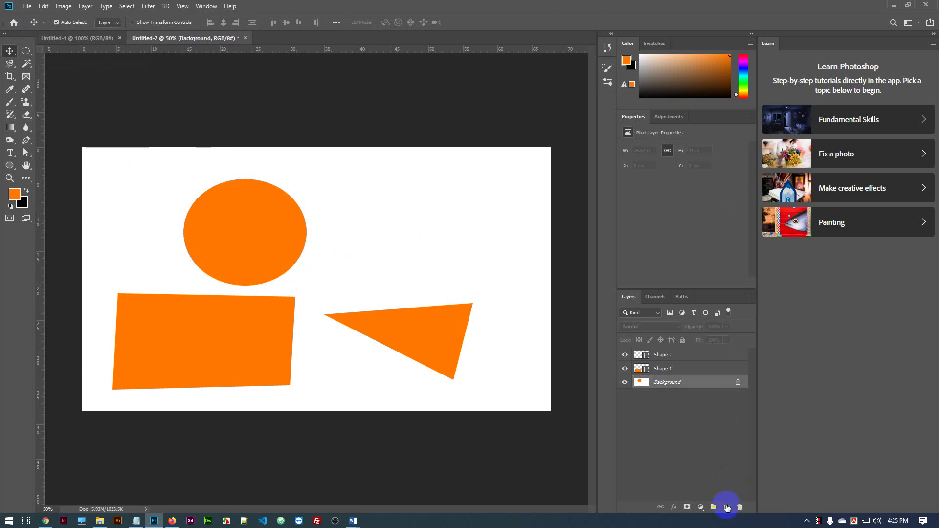
{"action": "left_click", "coordinate": [726, 507]}
{"action": "left_click_drag", "start_coordinate": [697, 387], "coordinate": [683, 364]}
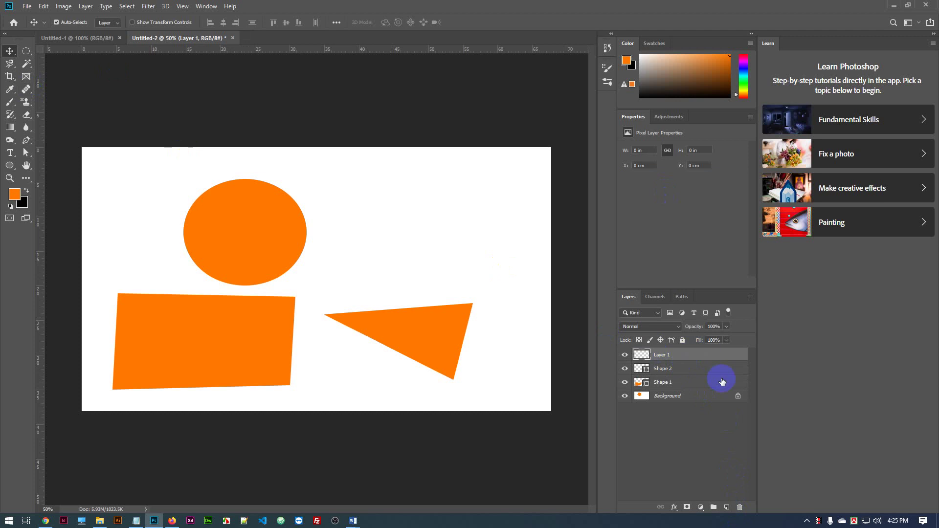
Draw an orange-filled circle about 9.5 by 9.2 cm on the new layer above the triangle, and clear the selection
{"action": "left_click", "coordinate": [28, 53]}
{"action": "left_click_drag", "start_coordinate": [398, 130], "coordinate": [444, 171]}
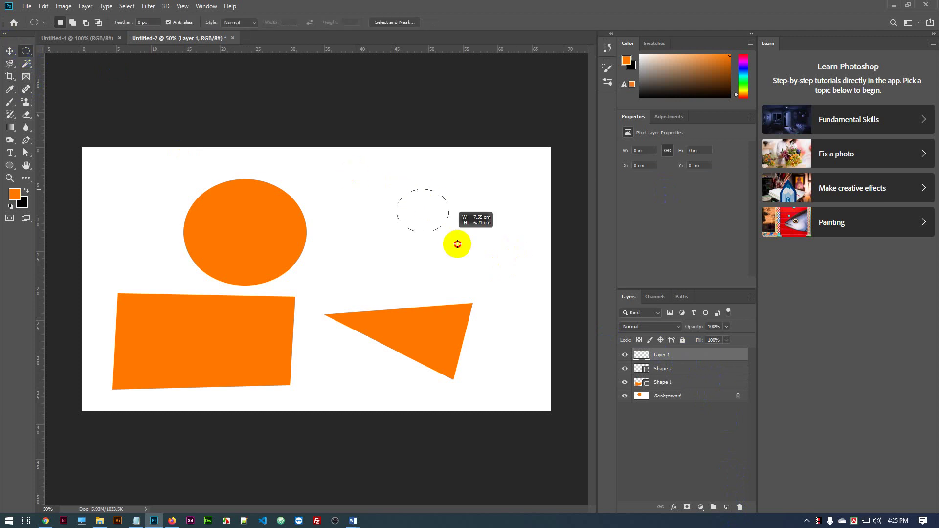
{"action": "key", "text": "alt+BackSpace"}
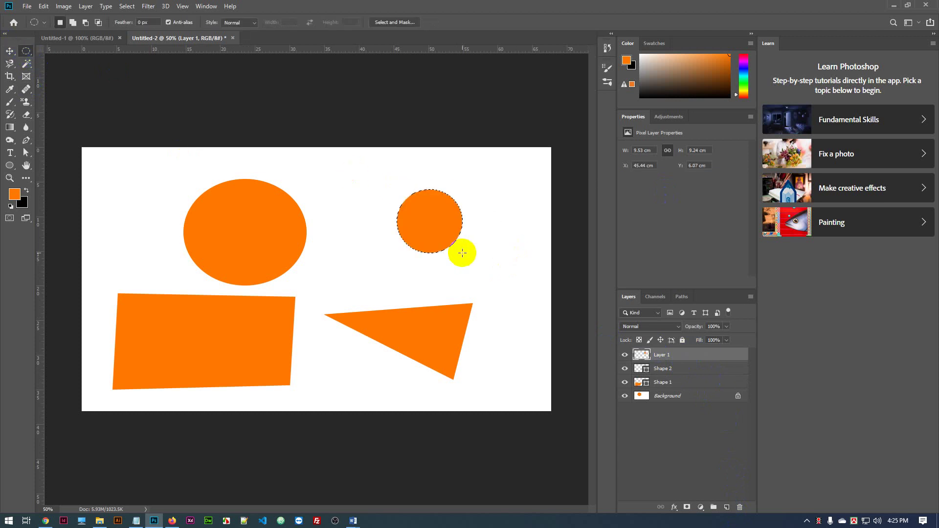
{"action": "left_click", "coordinate": [465, 255]}
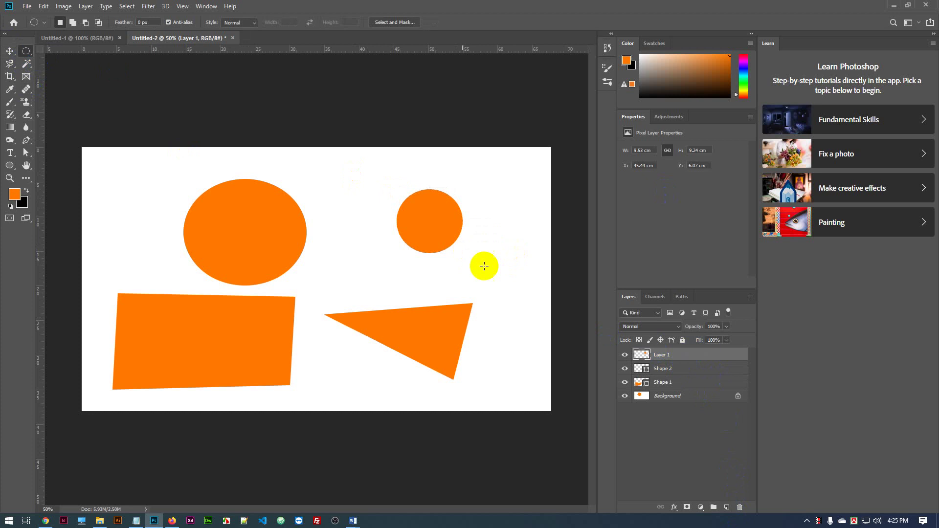
Move the small circle and the triangle around as separate layers, leaving the circle above the triangle in the canvas's right half
{"action": "left_click", "coordinate": [9, 51]}
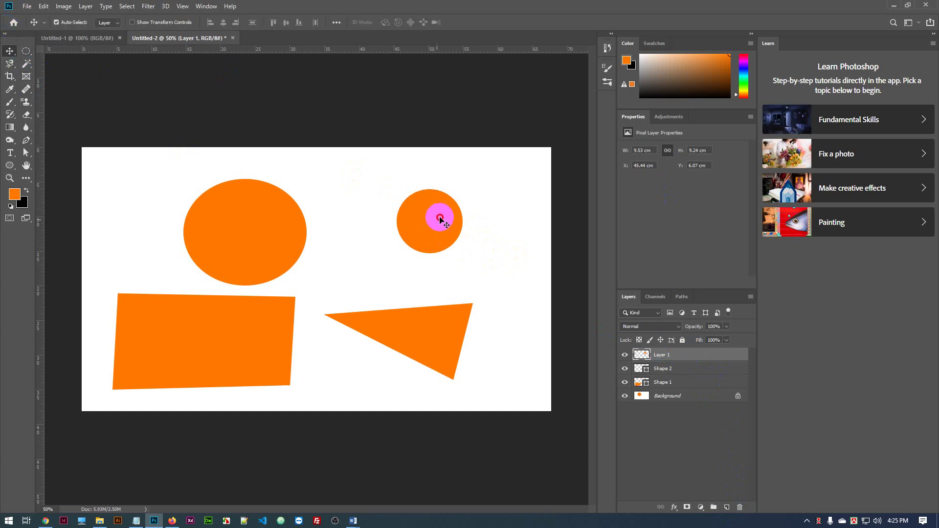
{"action": "left_click_drag", "start_coordinate": [440, 209], "coordinate": [425, 244]}
{"action": "left_click", "coordinate": [291, 253]}
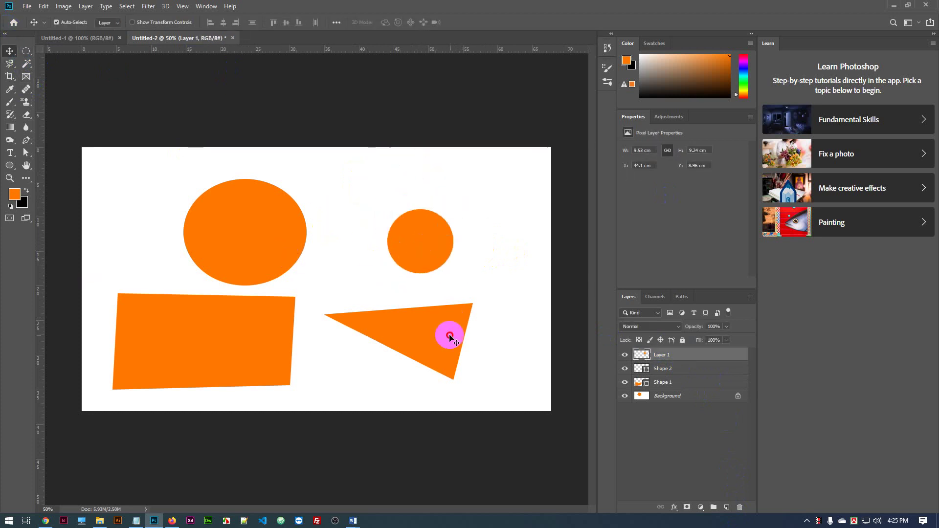
{"action": "left_click_drag", "start_coordinate": [446, 329], "coordinate": [473, 349]}
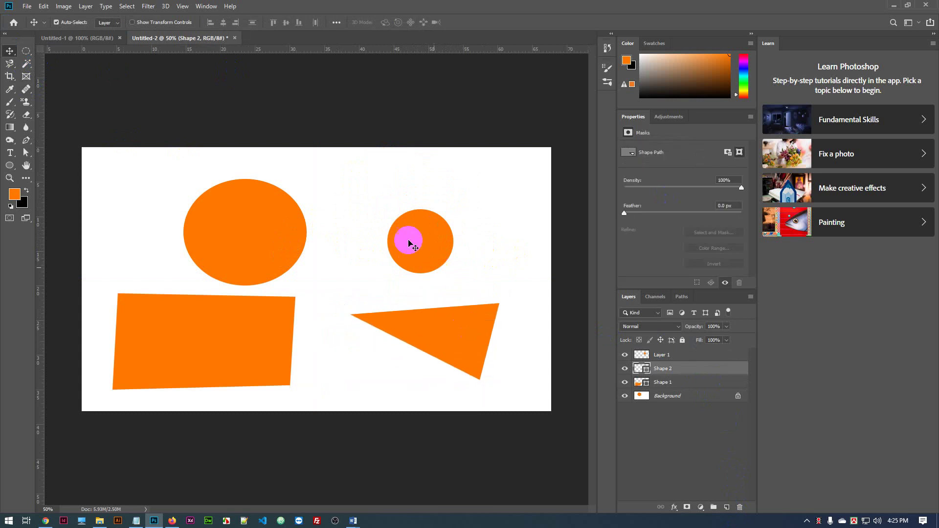
{"action": "left_click_drag", "start_coordinate": [408, 241], "coordinate": [423, 268]}
{"action": "left_click_drag", "start_coordinate": [465, 321], "coordinate": [458, 376]}
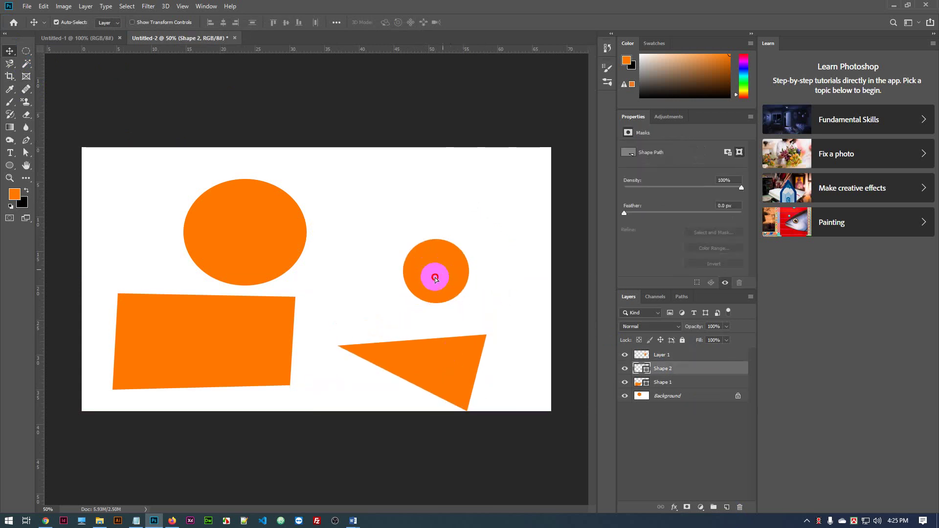
{"action": "left_click_drag", "start_coordinate": [430, 272], "coordinate": [463, 261]}
{"action": "left_click_drag", "start_coordinate": [453, 362], "coordinate": [456, 343]}
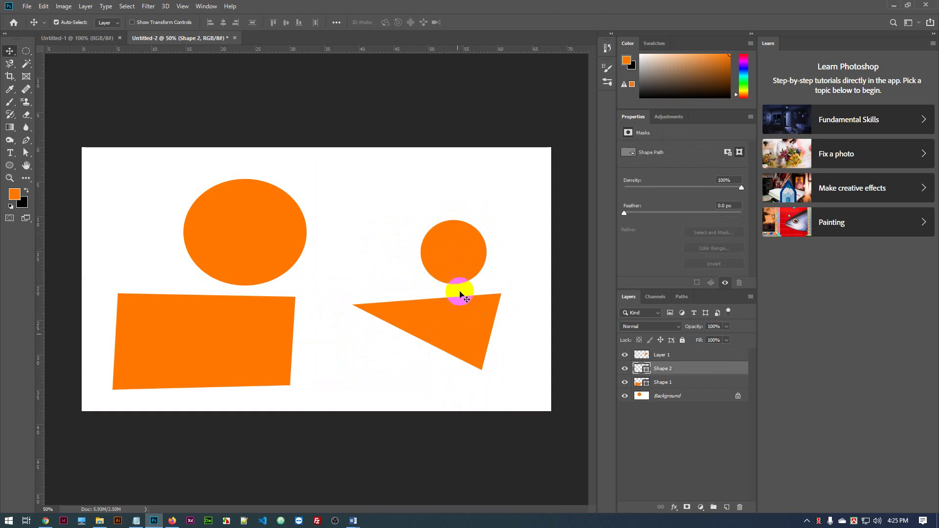
{"action": "left_click_drag", "start_coordinate": [457, 252], "coordinate": [456, 211]}
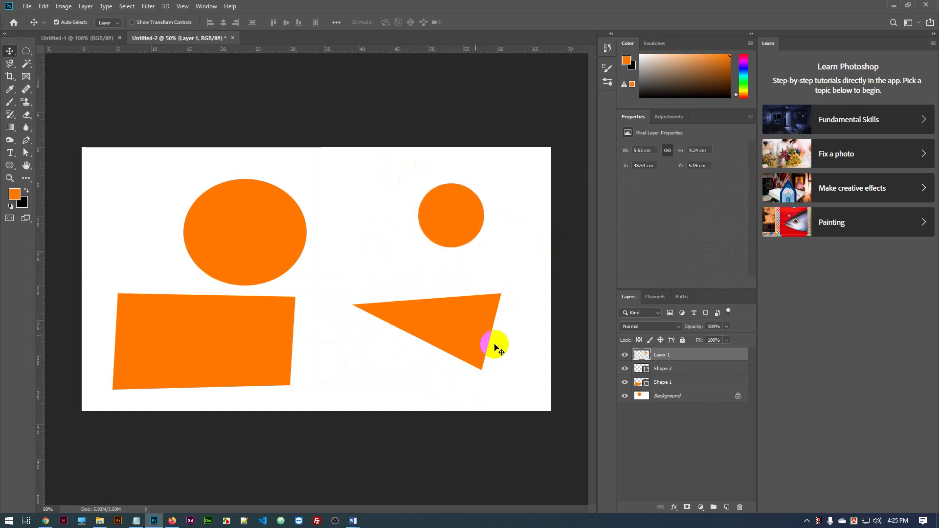
{"action": "mouse_move", "coordinate": [461, 331]}
{"action": "left_mouse_down"}
{"action": "mouse_move", "coordinate": [447, 310]}
{"action": "mouse_move", "coordinate": [453, 325]}
{"action": "mouse_move", "coordinate": [453, 312]}
{"action": "mouse_move", "coordinate": [463, 319]}
{"action": "mouse_move", "coordinate": [471, 342]}
{"action": "left_mouse_up"}
Draw a closed orange triangle about 234 by 322 px between the two circles with the Pen Tool in Shape mode
{"action": "left_click", "coordinate": [26, 139]}
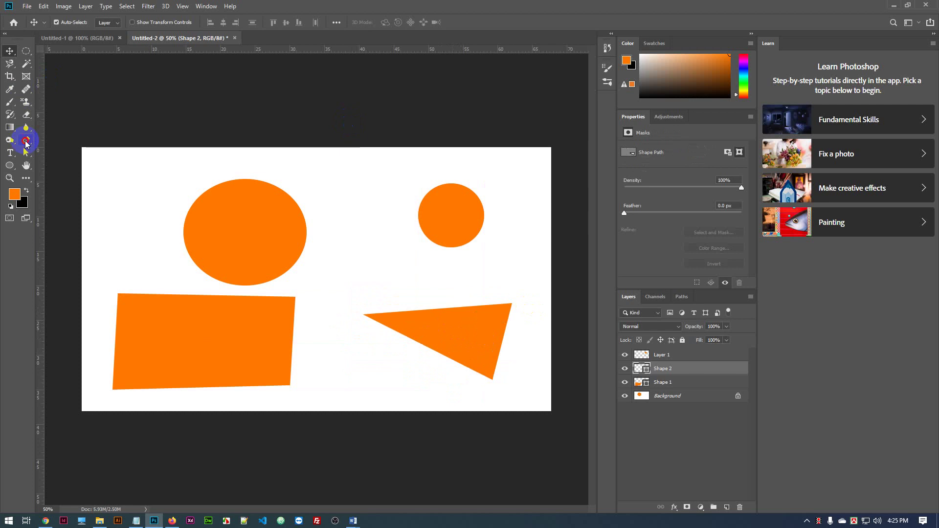
{"action": "left_click", "coordinate": [346, 205]}
{"action": "left_click", "coordinate": [347, 283]}
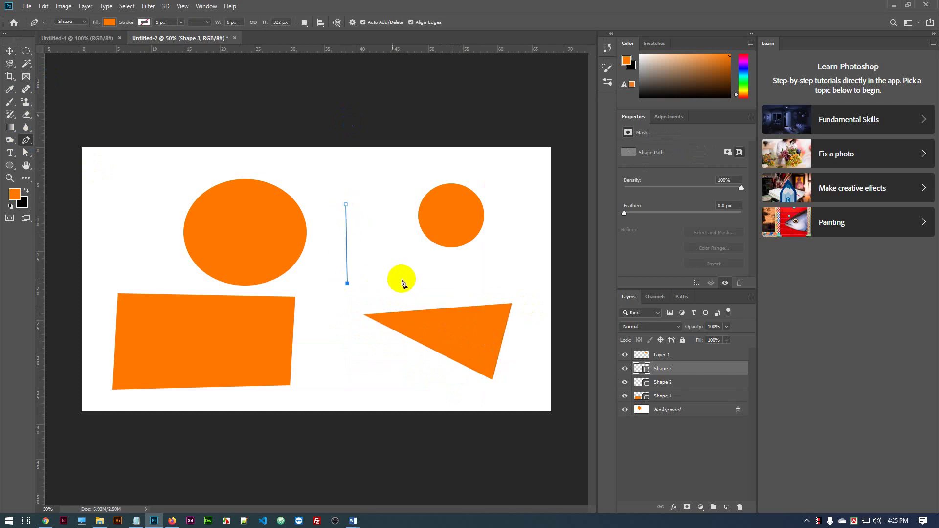
{"action": "left_click", "coordinate": [402, 279]}
{"action": "left_click", "coordinate": [346, 205]}
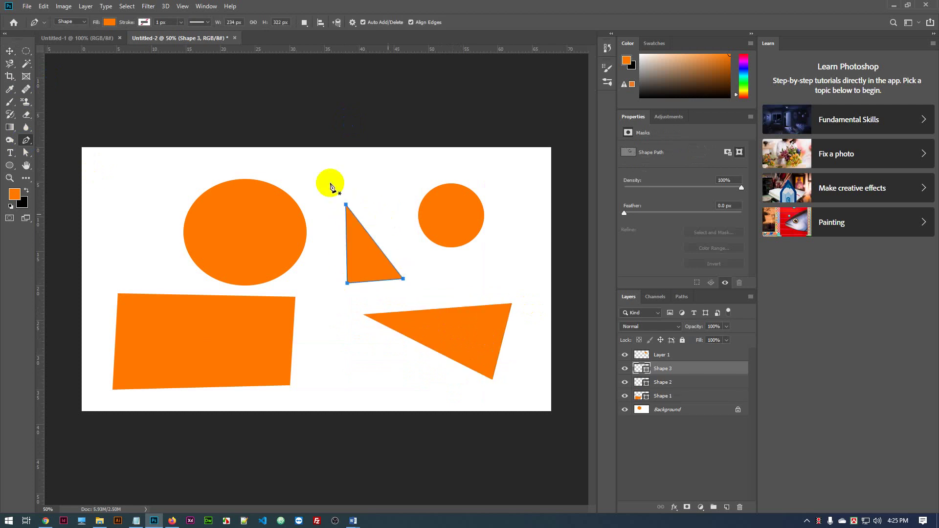
Move the new upright triangle slightly left, closer to the large ellipse
{"action": "left_click", "coordinate": [9, 50]}
{"action": "left_click", "coordinate": [372, 249]}
{"action": "mouse_move", "coordinate": [372, 249]}
{"action": "left_mouse_down"}
{"action": "mouse_move", "coordinate": [355, 245]}
{"action": "mouse_move", "coordinate": [379, 249]}
{"action": "mouse_move", "coordinate": [359, 267]}
{"action": "mouse_move", "coordinate": [365, 259]}
{"action": "left_mouse_up"}
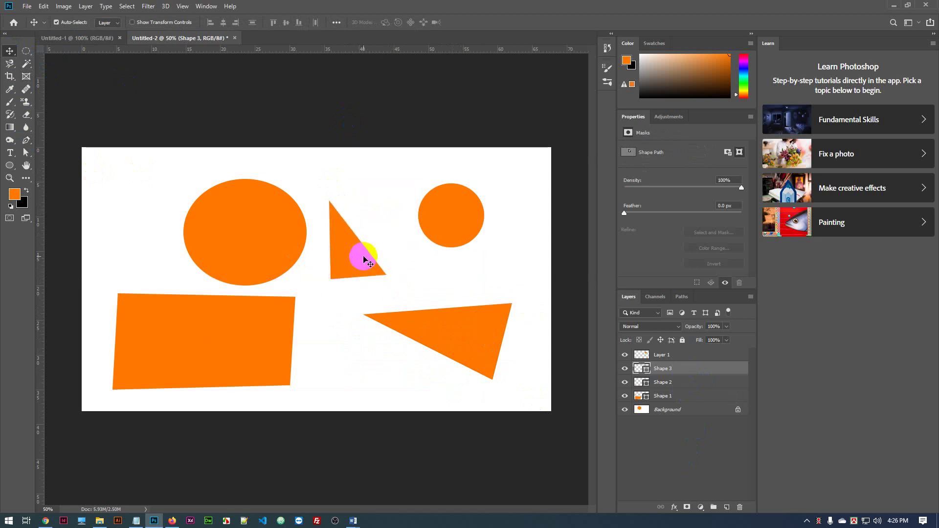
{"action": "left_click_drag", "start_coordinate": [365, 259], "coordinate": [364, 259]}
Undo the drawing history and remove every shape layer until only the blank Background layer remains
{"action": "key", "text": "Delete"}
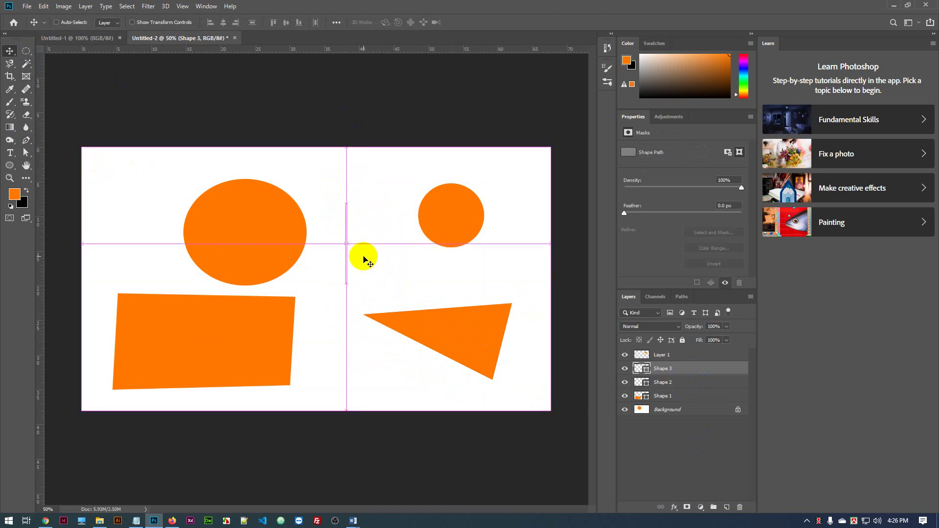
{"action": "left_click_drag", "start_coordinate": [364, 259], "coordinate": [364, 259]}
{"action": "key", "text": "ctrl+z"}
{"action": "key", "text": "ctrl+z"}
{"action": "key", "text": "ctrl+z"}
{"action": "key", "text": "ctrl+z"}
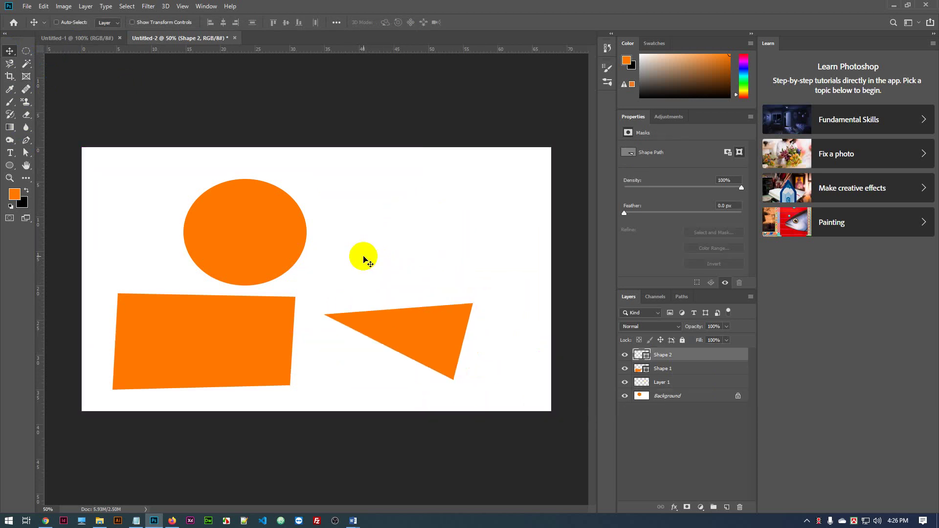
{"action": "key", "text": "ctrl+z"}
{"action": "key", "text": "ctrl+z"}
{"action": "key", "text": "ctrl+z"}
{"action": "key", "text": "ctrl+z"}
{"action": "key", "text": "ctrl+z"}
{"action": "key", "text": "ctrl+z"}
{"action": "key", "text": "ctrl+z"}
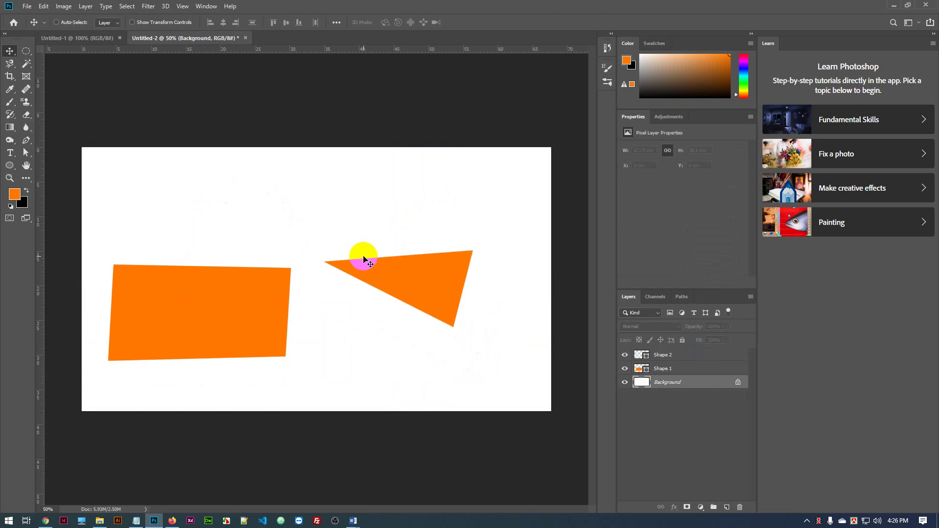
{"action": "key", "text": "ctrl+z"}
{"action": "key", "text": "ctrl+z"}
{"action": "key", "text": "ctrl+z"}
{"action": "key", "text": "ctrl+z"}
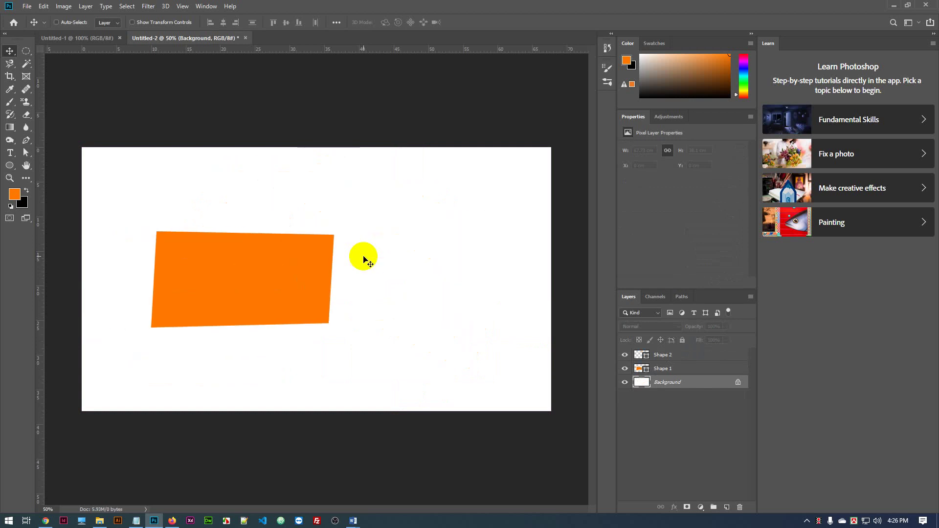
{"action": "key", "text": "ctrl+z"}
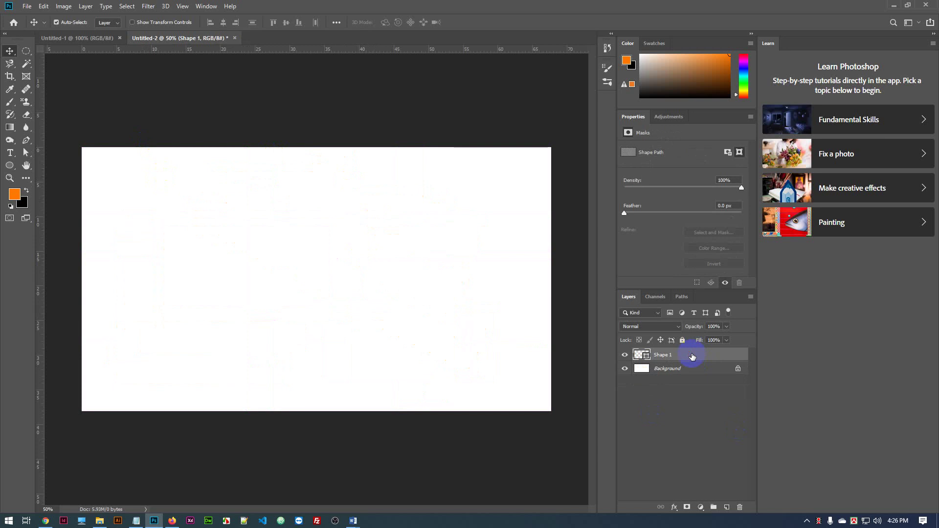
{"action": "key", "text": "ctrl+z"}
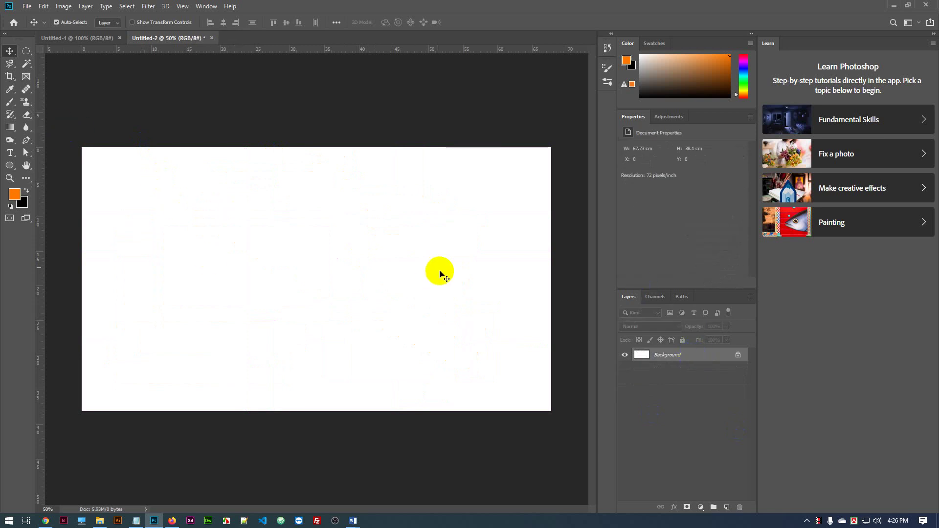
Draw an arched orange shape about 830 by 190 px from two Pen Tool anchors, pulling the second anchor's handle diagonally down to the right
{"action": "left_click", "coordinate": [26, 139]}
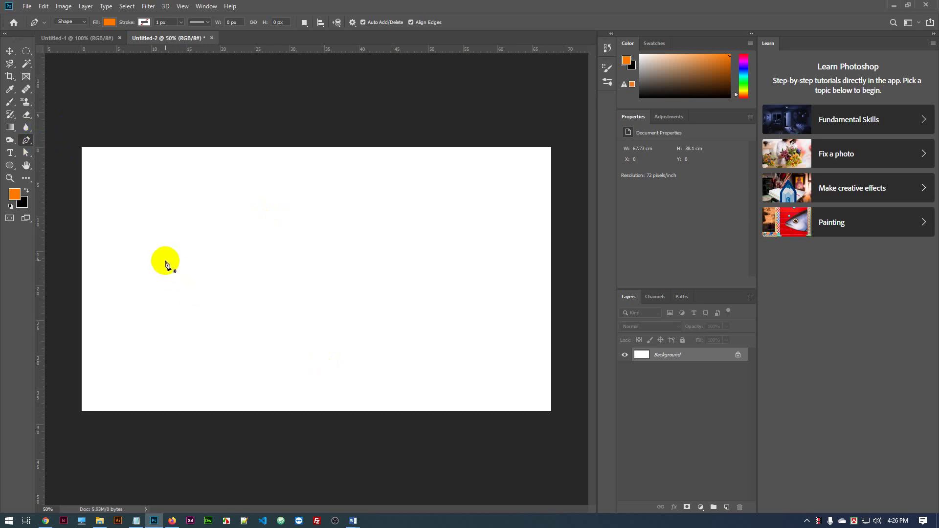
{"action": "left_click", "coordinate": [165, 261]}
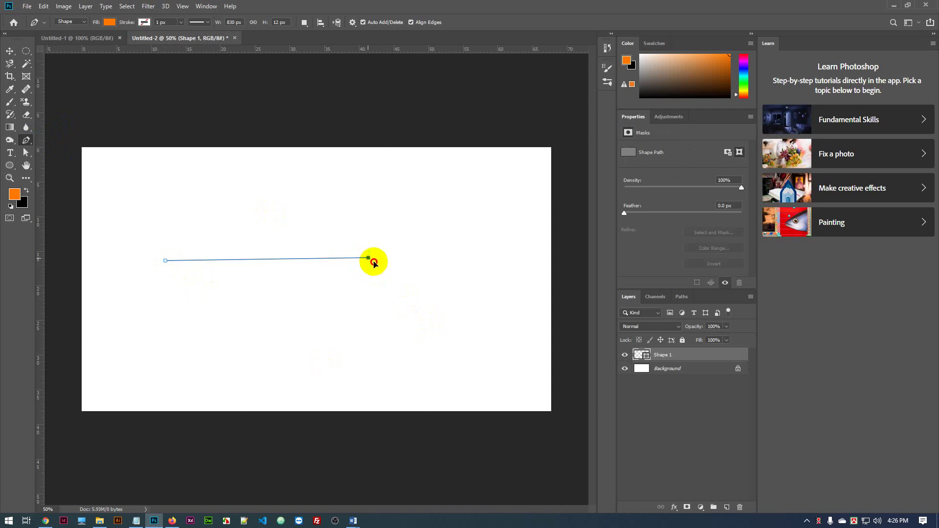
{"action": "left_click_drag", "start_coordinate": [374, 263], "coordinate": [485, 358]}
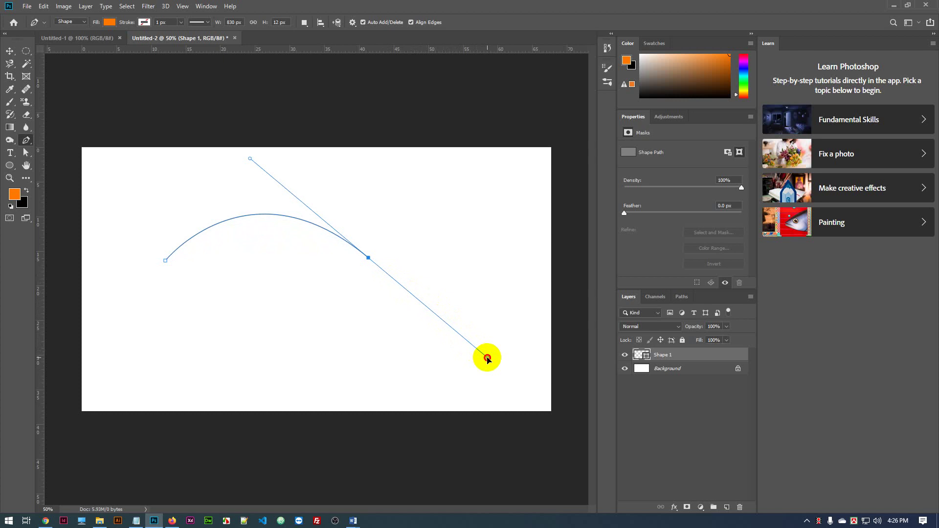
{"action": "left_click_drag", "start_coordinate": [487, 360], "coordinate": [488, 360]}
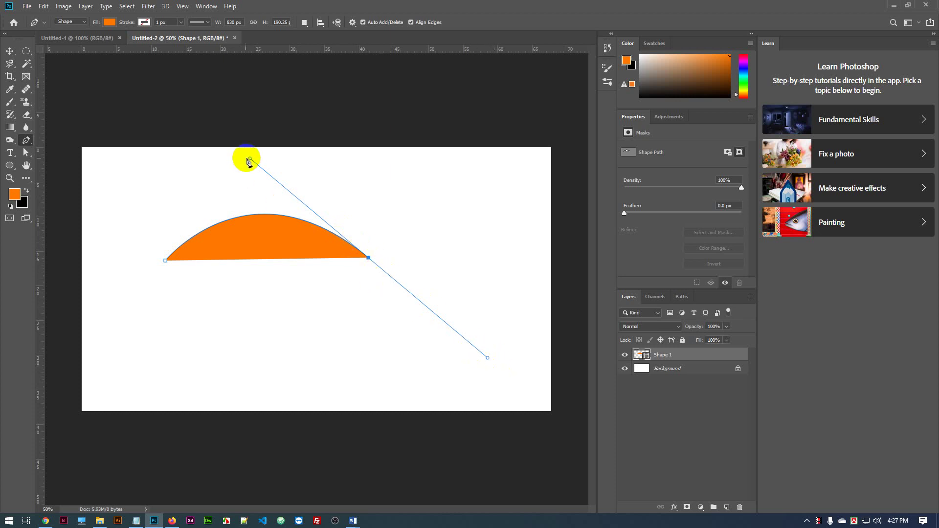
Try bending the arch downward by swinging the second anchor's upper handle below the shape, and undo the change
{"action": "left_click", "coordinate": [364, 256]}
{"action": "left_click_drag", "start_coordinate": [250, 158], "coordinate": [288, 371]}
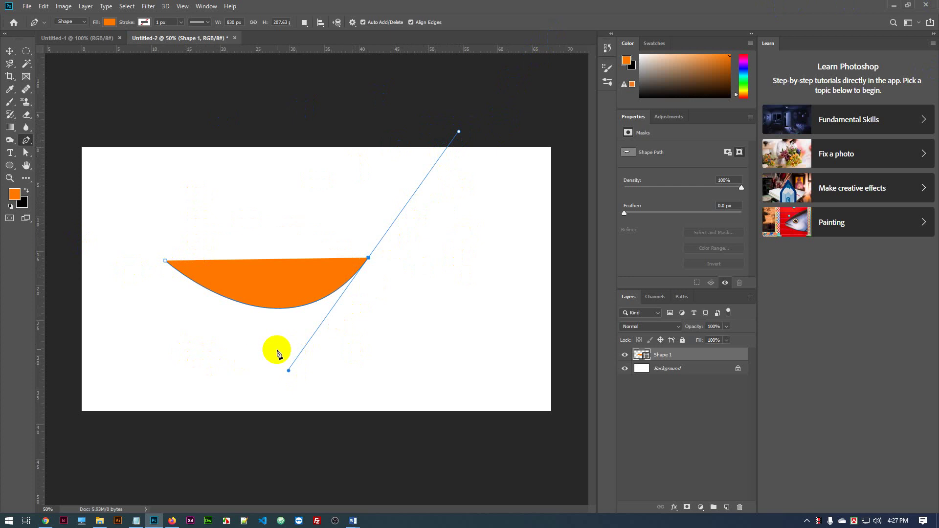
{"action": "key", "text": "ctrl+z"}
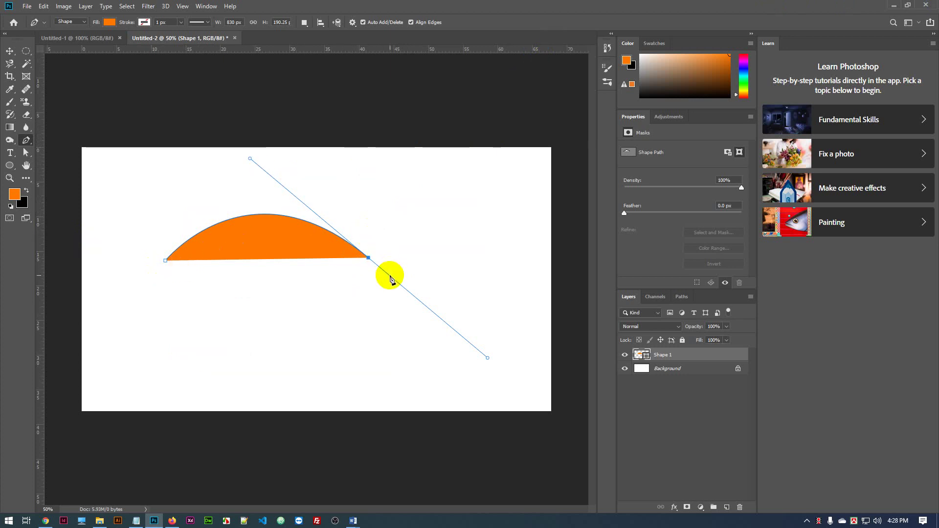
Close the arched shape at its starting anchor with a curved lower edge, making it about 944 by 386 px overall
{"action": "left_click", "coordinate": [166, 260]}
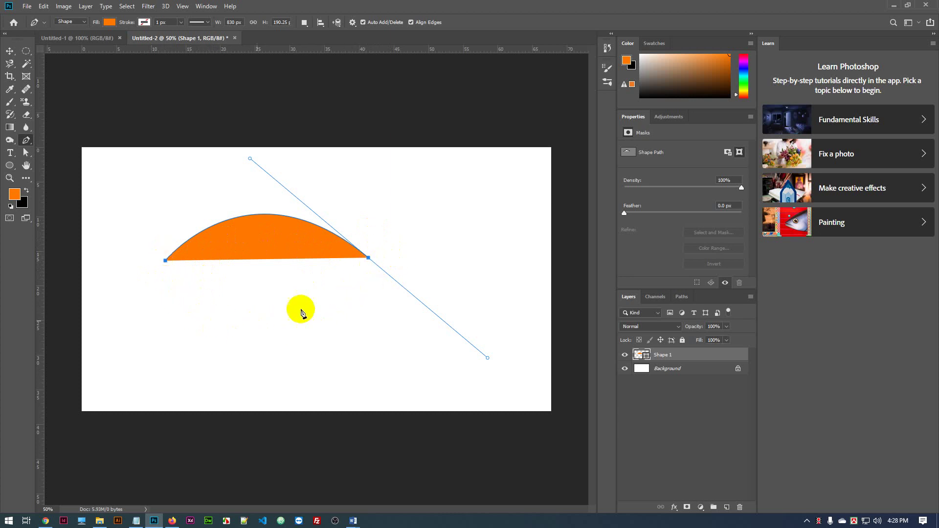
{"action": "left_click", "coordinate": [368, 257]}
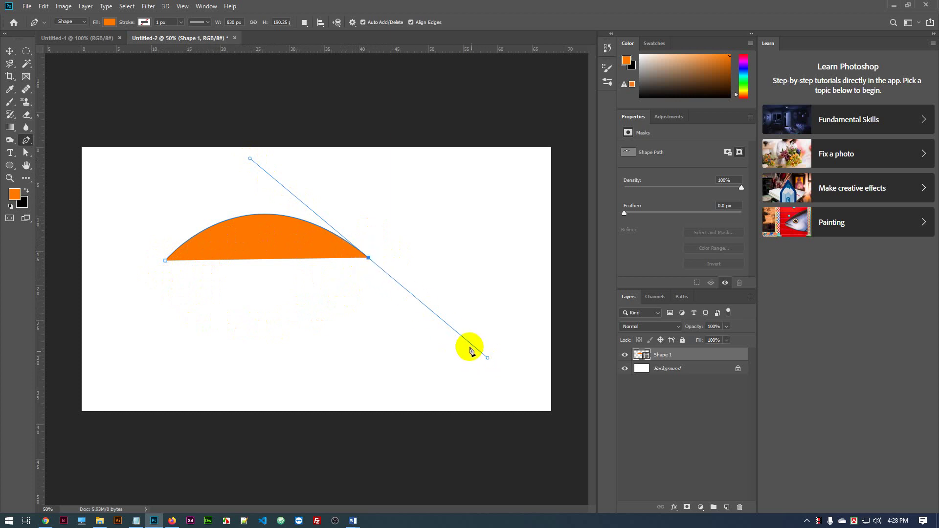
{"action": "left_click", "coordinate": [214, 239]}
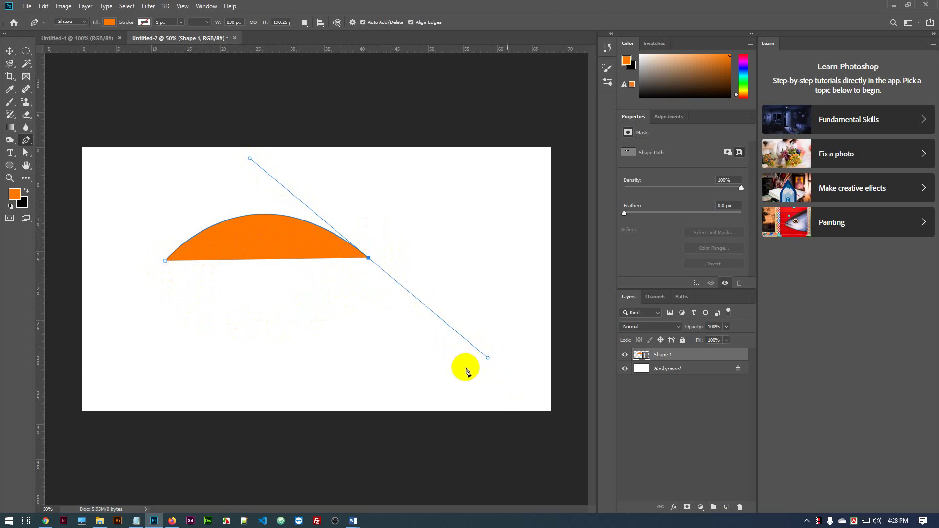
{"action": "left_click", "coordinate": [357, 254]}
{"action": "left_click", "coordinate": [165, 262]}
{"action": "left_click_drag", "start_coordinate": [164, 261], "coordinate": [141, 241]}
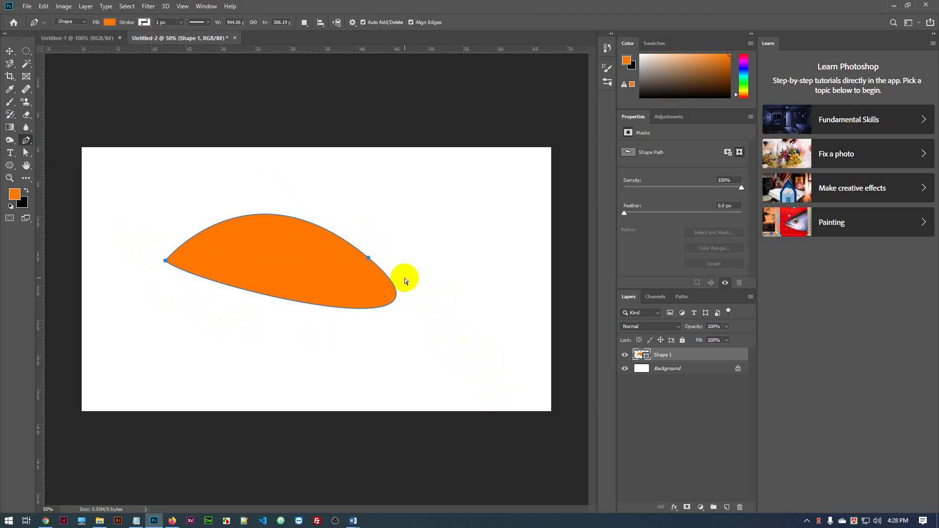
Undo the arch's curved closure, try closing it with a fuller lower curve about 938 by 454 px overall, and undo that too
{"action": "key", "text": "ctrl+z"}
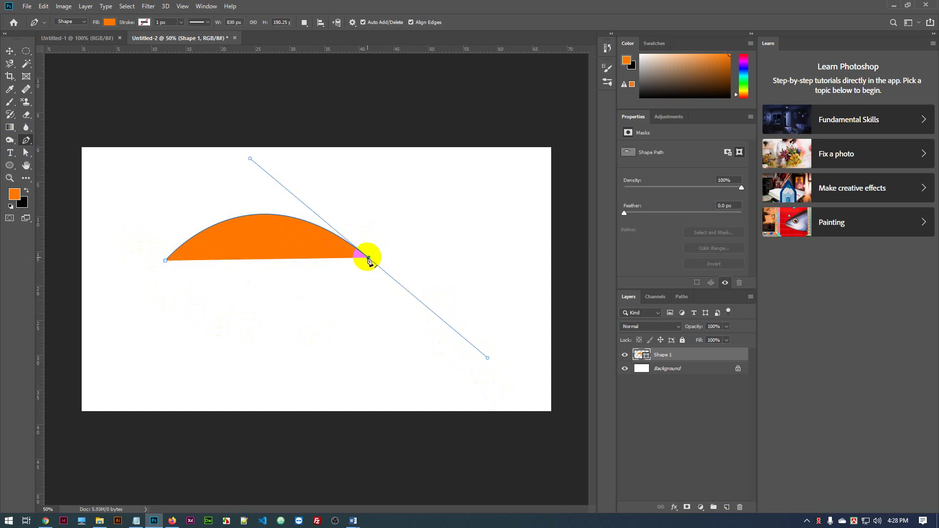
{"action": "left_click", "coordinate": [368, 257]}
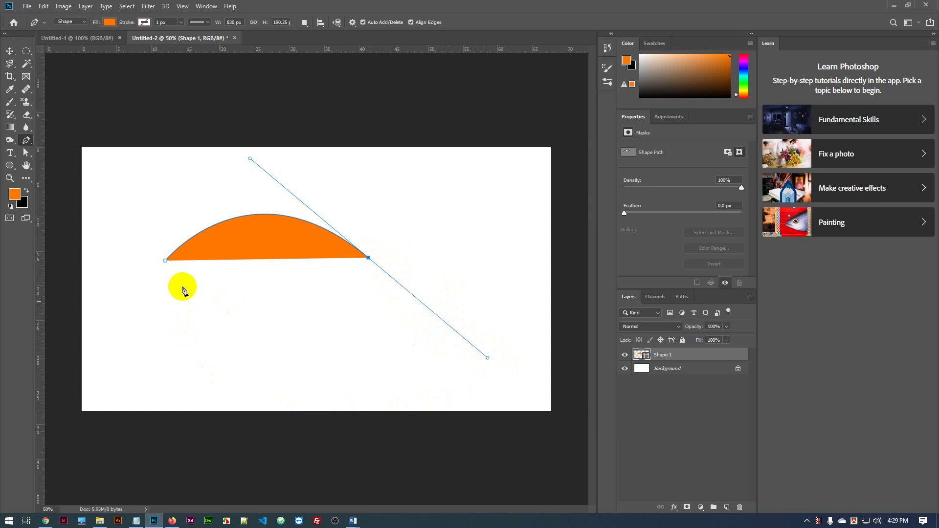
{"action": "left_click", "coordinate": [166, 261]}
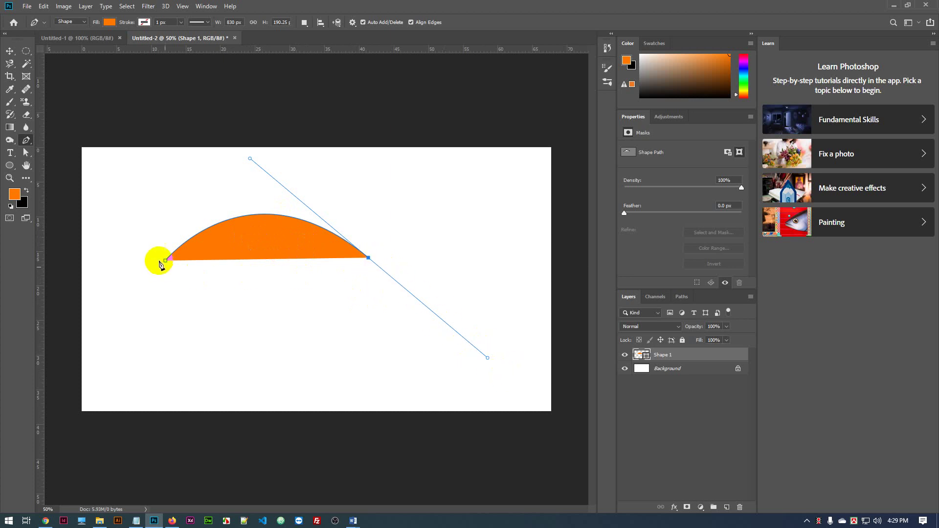
{"action": "left_click", "coordinate": [366, 255]}
{"action": "left_click_drag", "start_coordinate": [166, 264], "coordinate": [163, 187]}
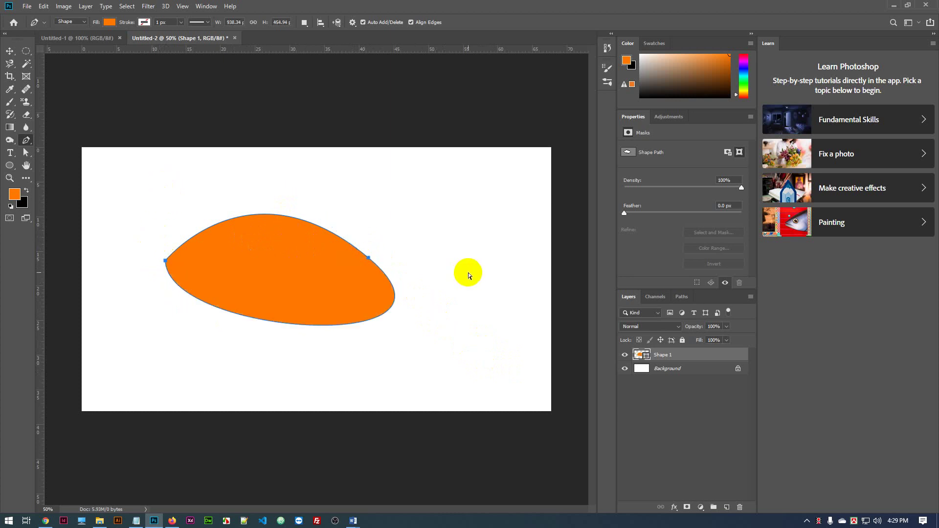
{"action": "key", "text": "ctrl+z"}
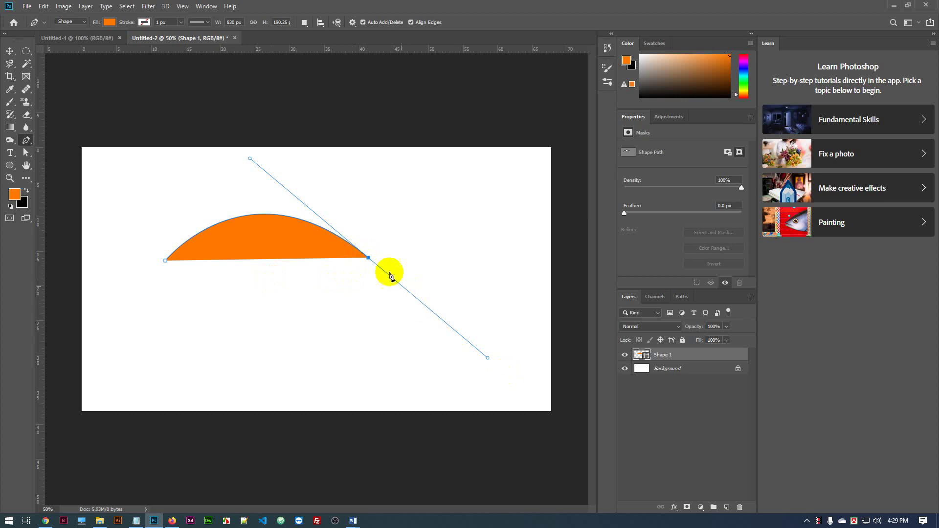
Remove the second anchor's outgoing handle and close the arch at its starting anchor as a symmetrical leaf about 830 by 364 px
{"action": "left_click", "coordinate": [368, 257]}
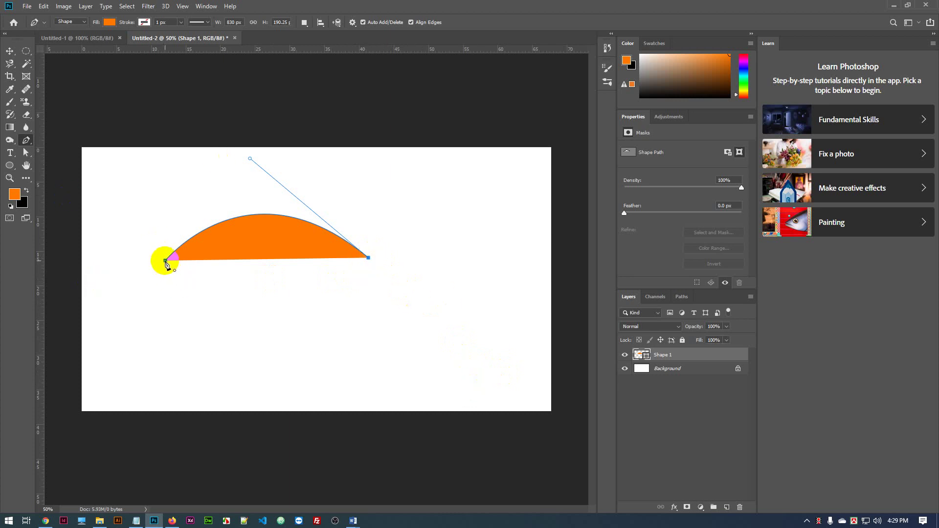
{"action": "left_click_drag", "start_coordinate": [166, 262], "coordinate": [63, 164]}
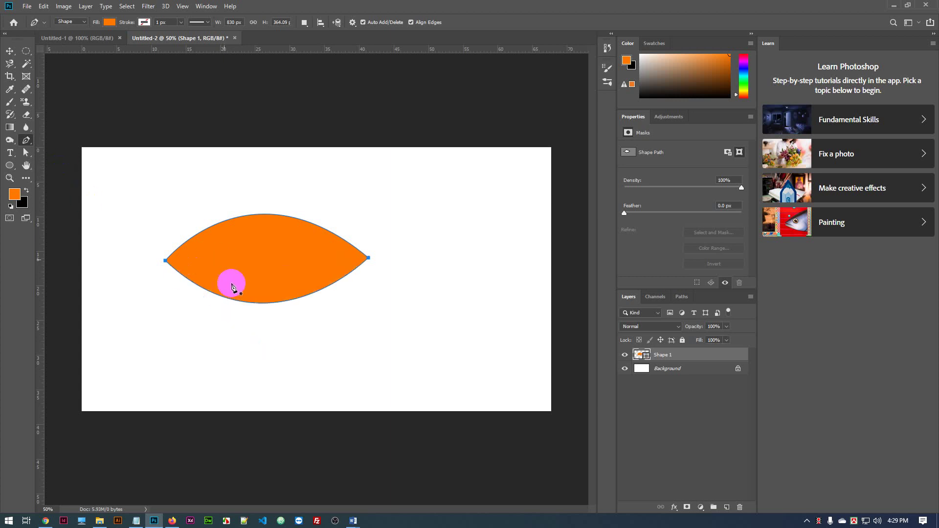
Move the orange leaf shape with the Move Tool to the lower-left area of the canvas
{"action": "left_click", "coordinate": [9, 52]}
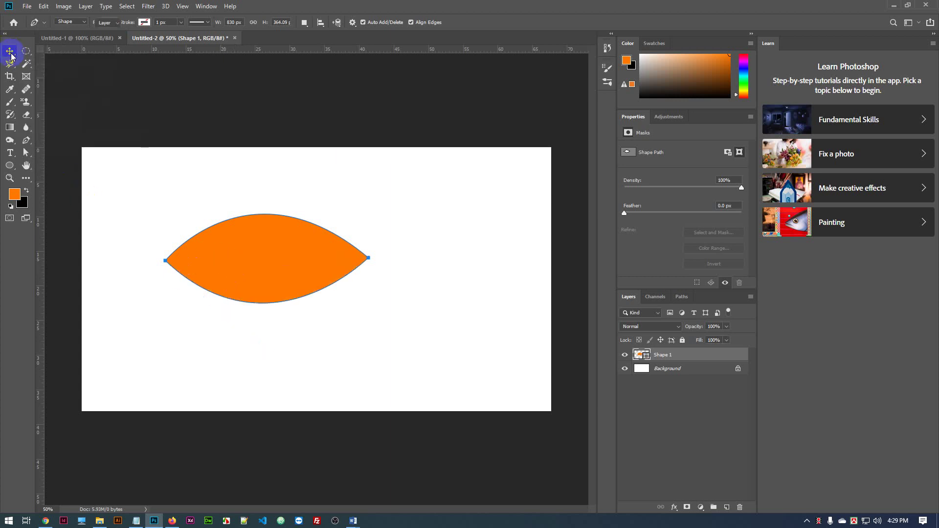
{"action": "left_click_drag", "start_coordinate": [243, 246], "coordinate": [193, 274]}
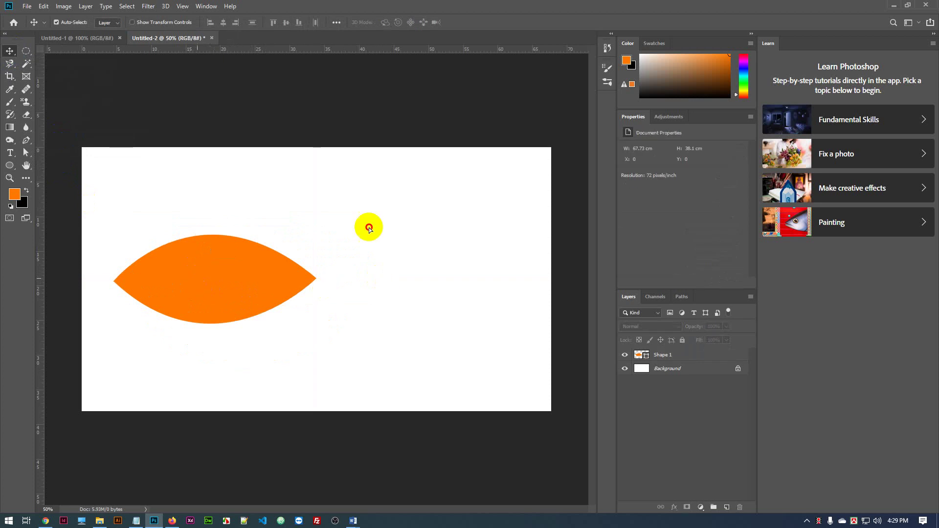
{"action": "left_click_drag", "start_coordinate": [222, 237], "coordinate": [213, 282]}
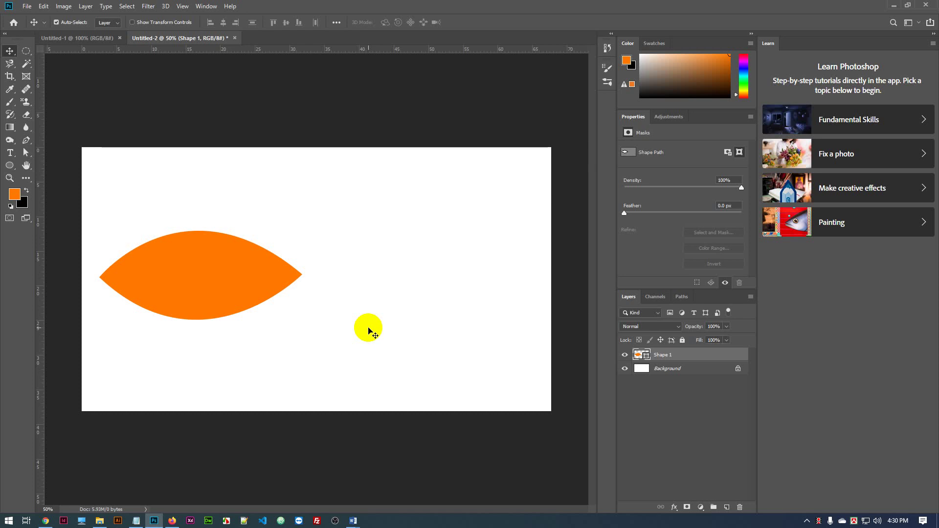
{"action": "left_click_drag", "start_coordinate": [199, 243], "coordinate": [205, 275]}
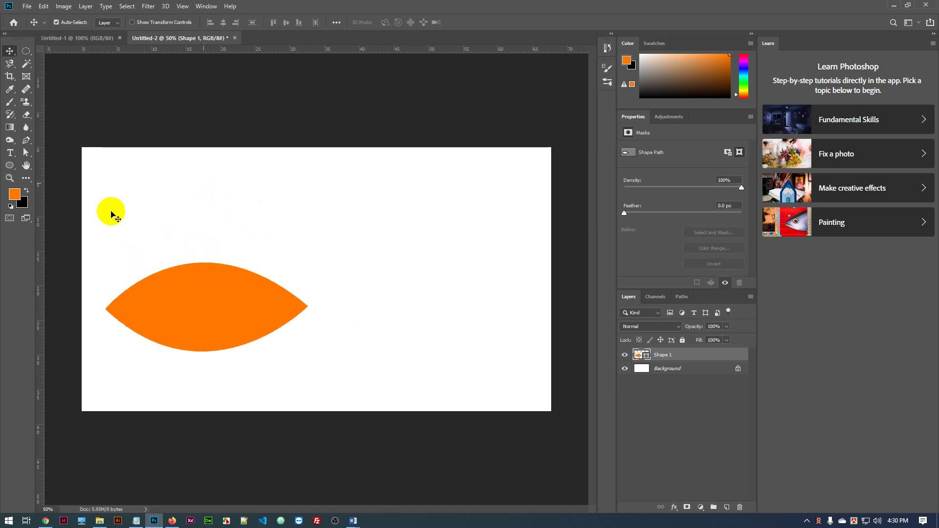
Try drawing a straight-edged zigzag shape with the Pen Tool above the leaf, about 1194 by 258 px, and undo back to its first anchor
{"action": "left_click", "coordinate": [26, 139]}
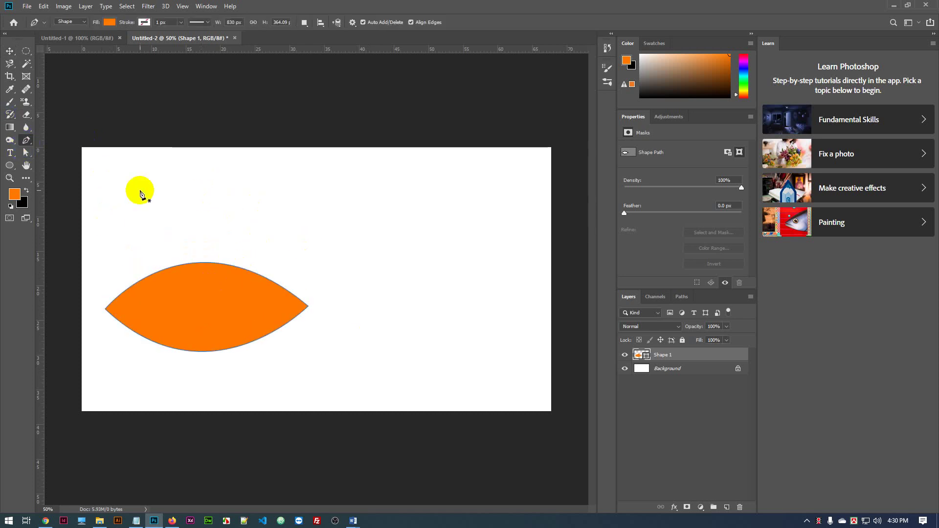
{"action": "left_click", "coordinate": [140, 190]}
{"action": "left_click", "coordinate": [364, 185]}
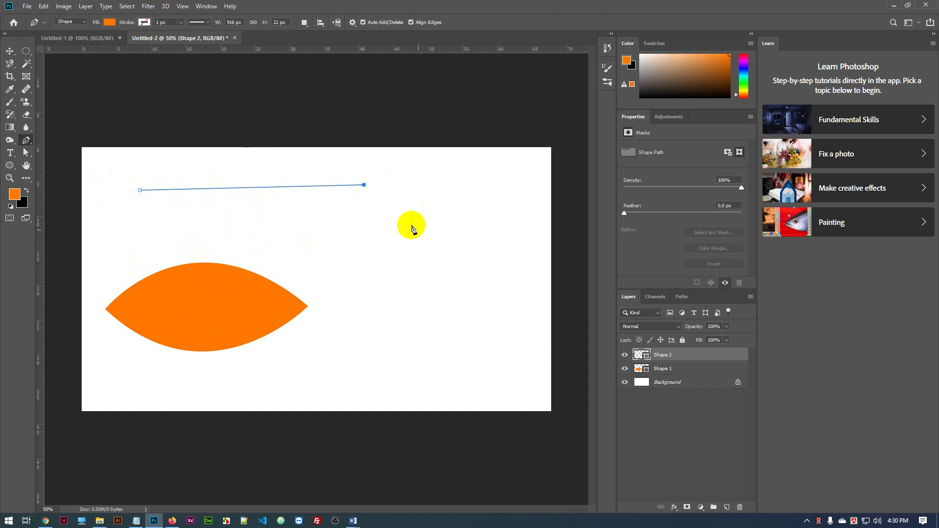
{"action": "left_click", "coordinate": [325, 248]}
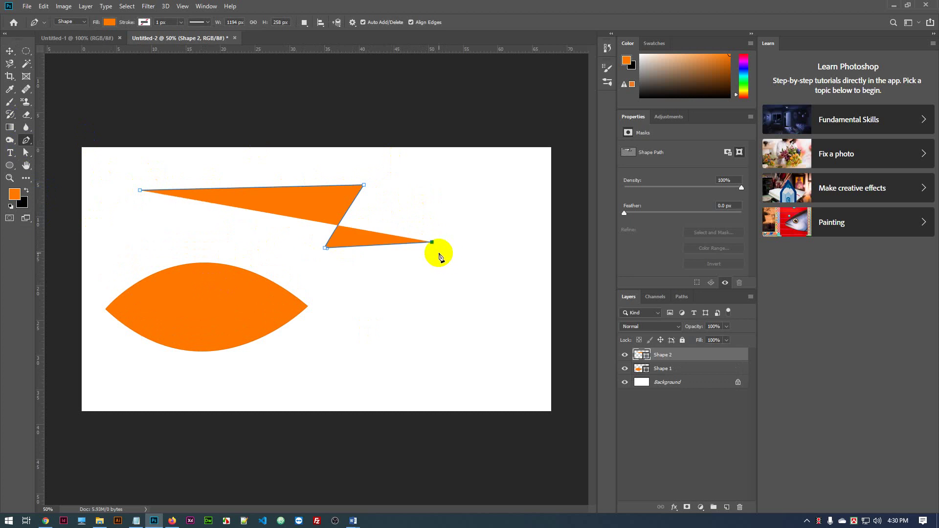
{"action": "key", "text": "ctrl+z"}
{"action": "key", "text": "ctrl+z"}
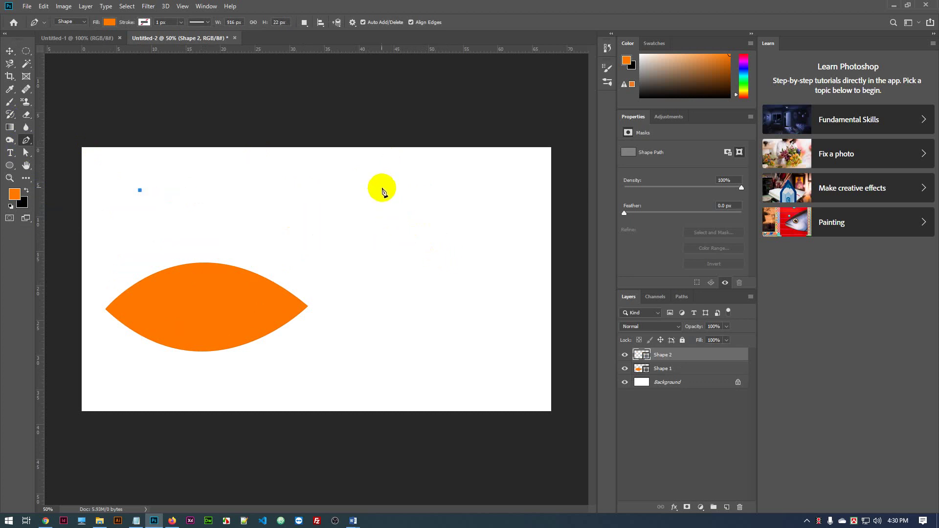
Try adding a curved segment about 994 by 110 px above the leaf, and undo it together with the starting anchor
{"action": "left_click_drag", "start_coordinate": [383, 188], "coordinate": [441, 248]}
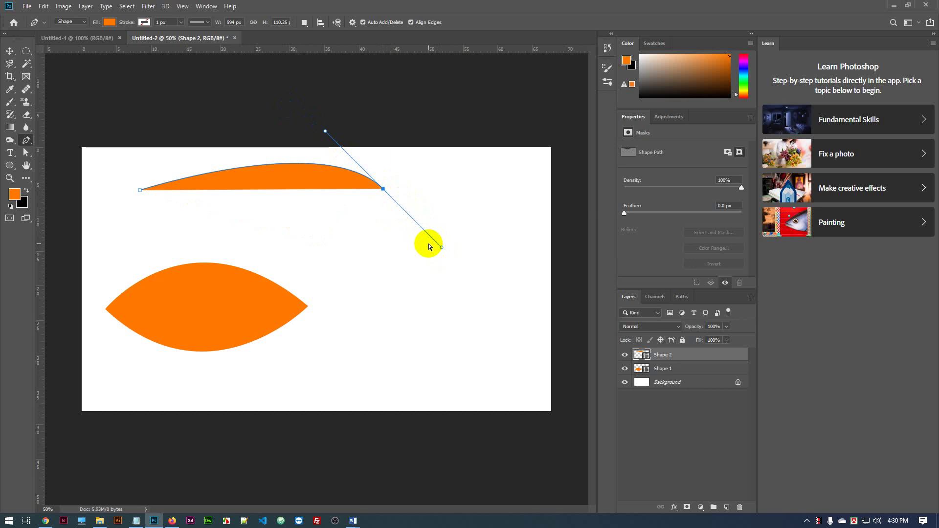
{"action": "key", "text": "ctrl+z"}
{"action": "key", "text": "ctrl+z"}
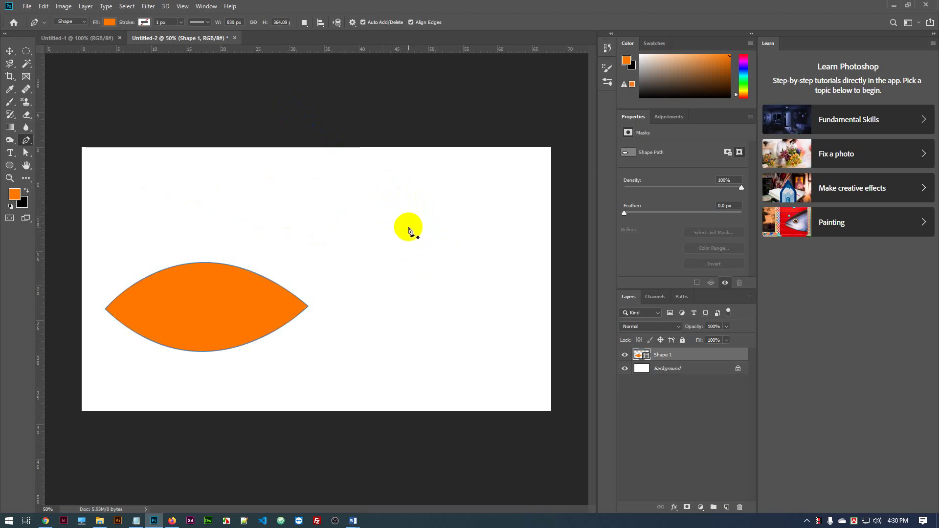
Try drawing a U-shaped curve about 228 by 200 px beside the leaf from two anchors with vertical handles, and undo it completely
{"action": "left_click", "coordinate": [409, 228]}
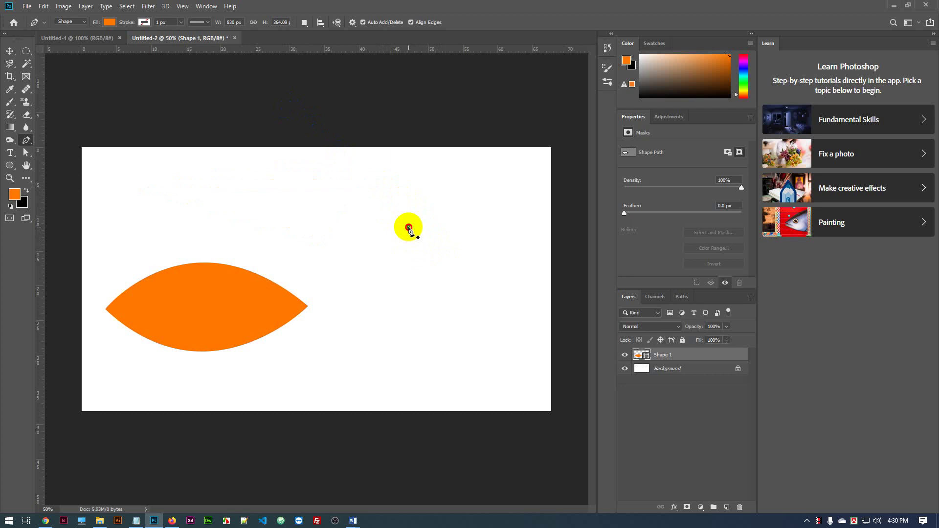
{"action": "left_click_drag", "start_coordinate": [408, 228], "coordinate": [413, 280]}
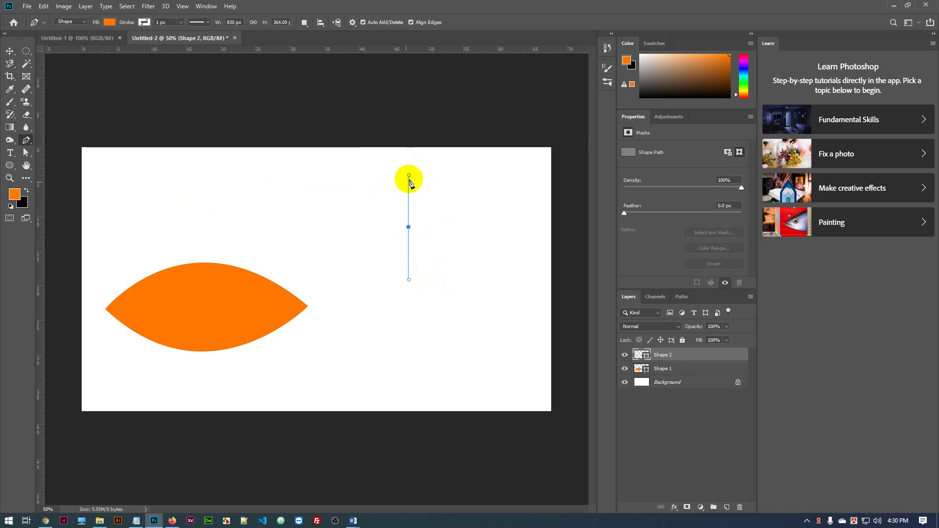
{"action": "mouse_move", "coordinate": [411, 176]}
{"action": "left_mouse_down"}
{"action": "mouse_move", "coordinate": [515, 244]}
{"action": "mouse_move", "coordinate": [459, 205]}
{"action": "mouse_move", "coordinate": [475, 210]}
{"action": "mouse_move", "coordinate": [487, 232]}
{"action": "mouse_move", "coordinate": [488, 191]}
{"action": "mouse_move", "coordinate": [442, 138]}
{"action": "mouse_move", "coordinate": [410, 136]}
{"action": "mouse_move", "coordinate": [409, 169]}
{"action": "left_mouse_up"}
{"action": "left_click", "coordinate": [464, 227]}
{"action": "left_click_drag", "start_coordinate": [464, 227], "coordinate": [461, 150]}
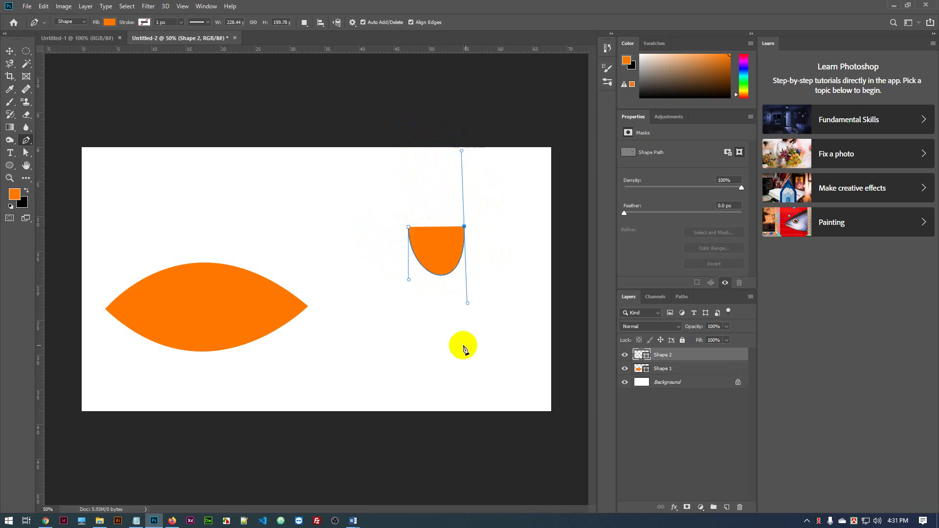
{"action": "key", "text": "ctrl+z"}
{"action": "key", "text": "ctrl+z"}
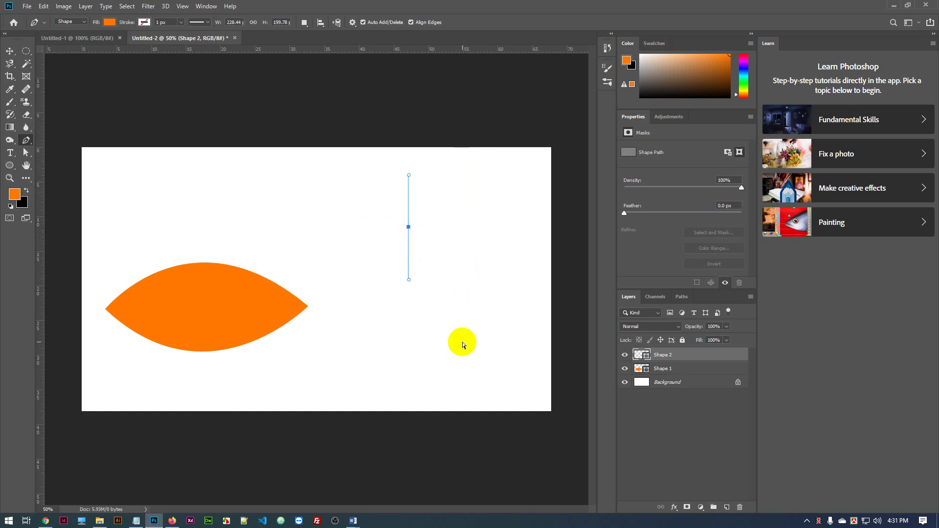
Show the grid over the canvas
{"action": "left_click", "coordinate": [183, 6]}
{"action": "mouse_move", "coordinate": [252, 181]}
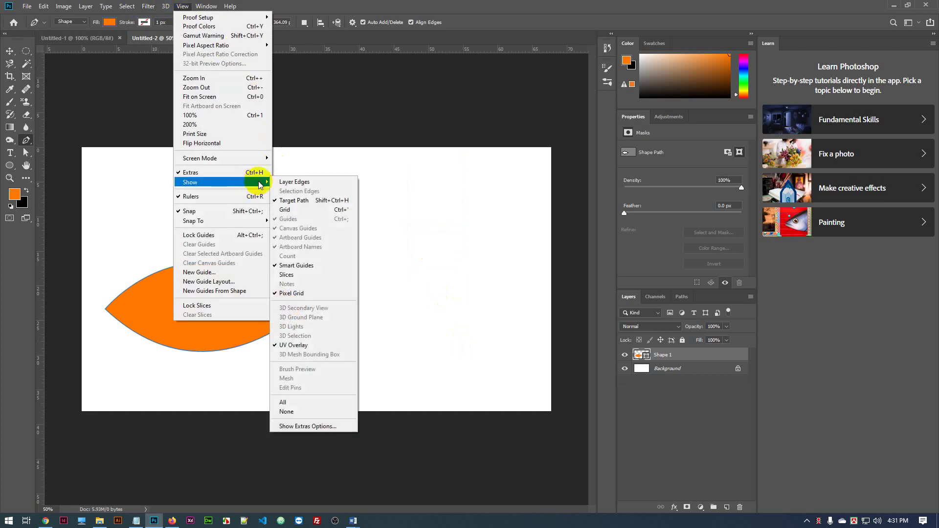
{"action": "left_click", "coordinate": [295, 210]}
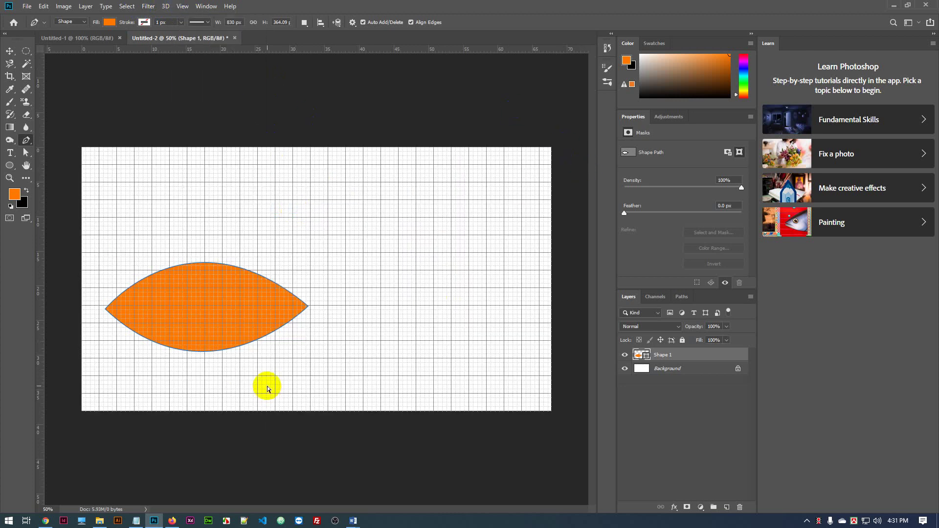
At 200% zoom, place a Pen Tool anchor on a major grid intersection above the leaf, pulling its handle straight down one grid square
{"action": "key", "text": "ctrl+plus"}
{"action": "key", "text": "ctrl+plus"}
{"action": "key", "text": "ctrl+plus"}
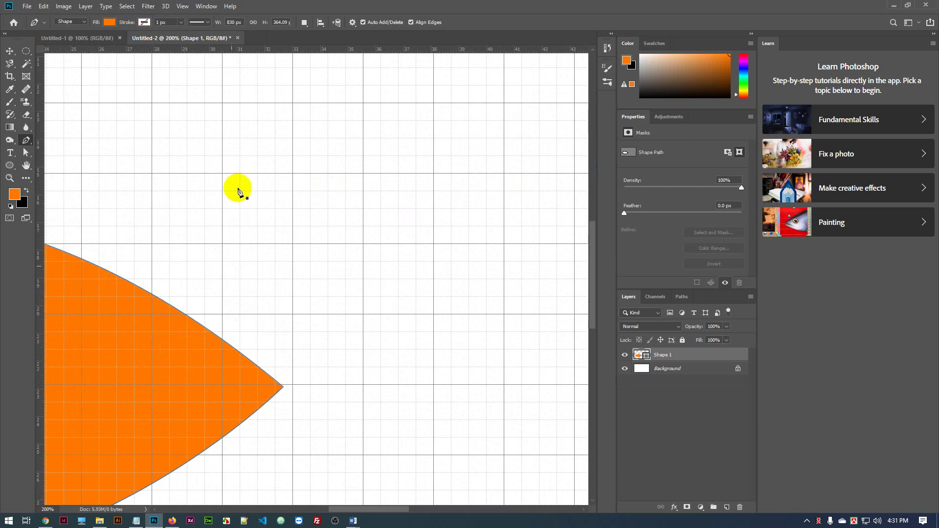
{"action": "scroll", "coordinate": [289, 248], "scroll_direction": "up", "scroll_amount": 3}
{"action": "left_click", "coordinate": [24, 143]}
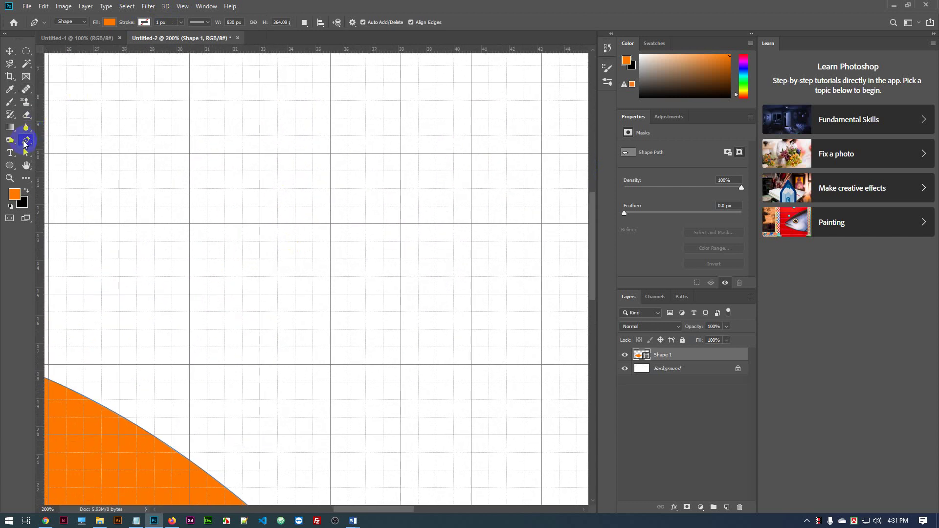
{"action": "left_click_drag", "start_coordinate": [269, 178], "coordinate": [278, 210]}
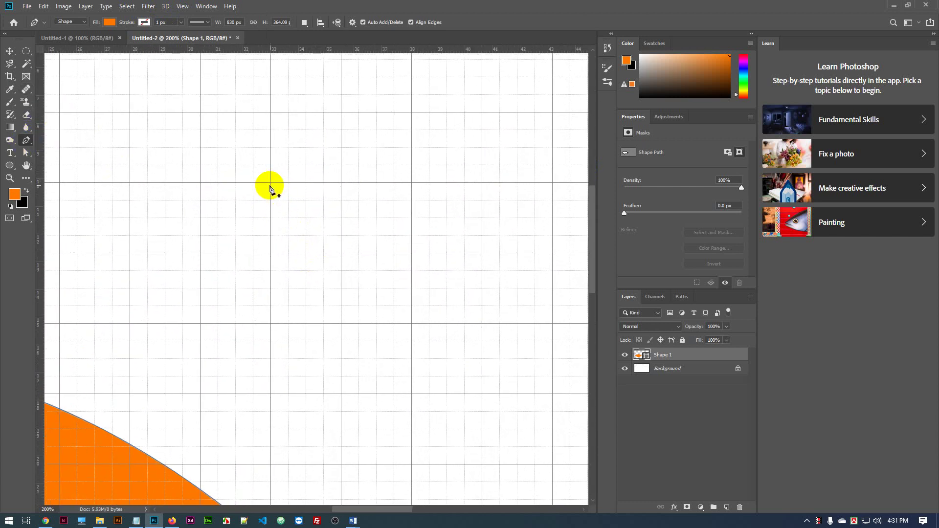
{"action": "left_click", "coordinate": [270, 184]}
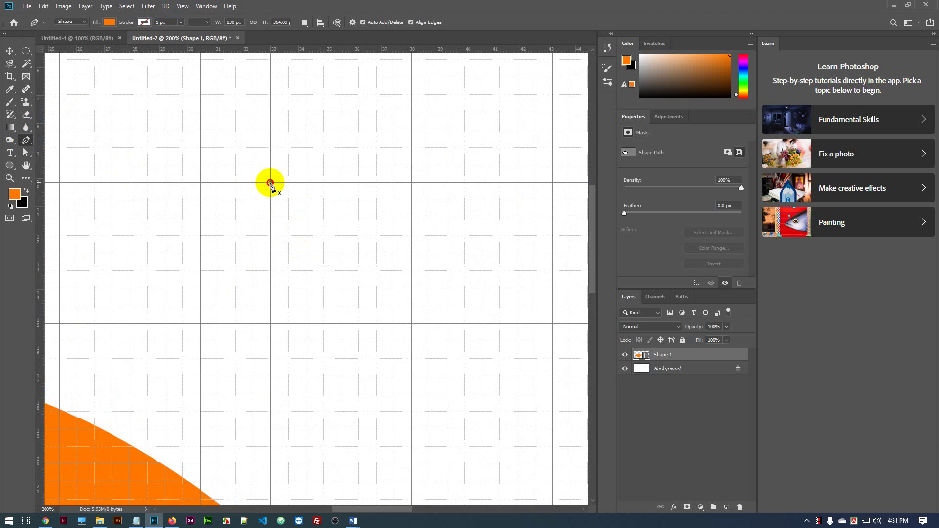
{"action": "left_click_drag", "start_coordinate": [269, 183], "coordinate": [277, 252]}
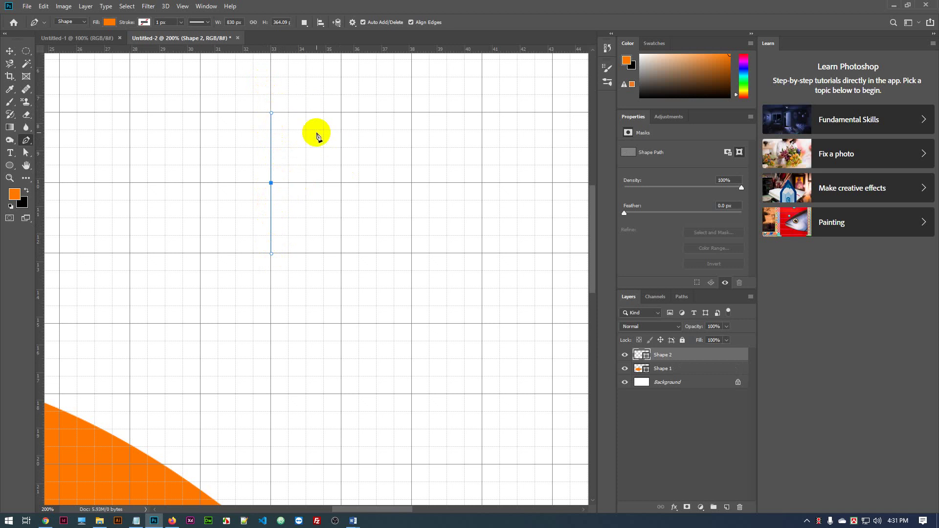
Extend the curve with three anchors spaced one grid square apart, pulling handles up, down and up one square, forming a 216 by 108 px wave
{"action": "left_click", "coordinate": [341, 182]}
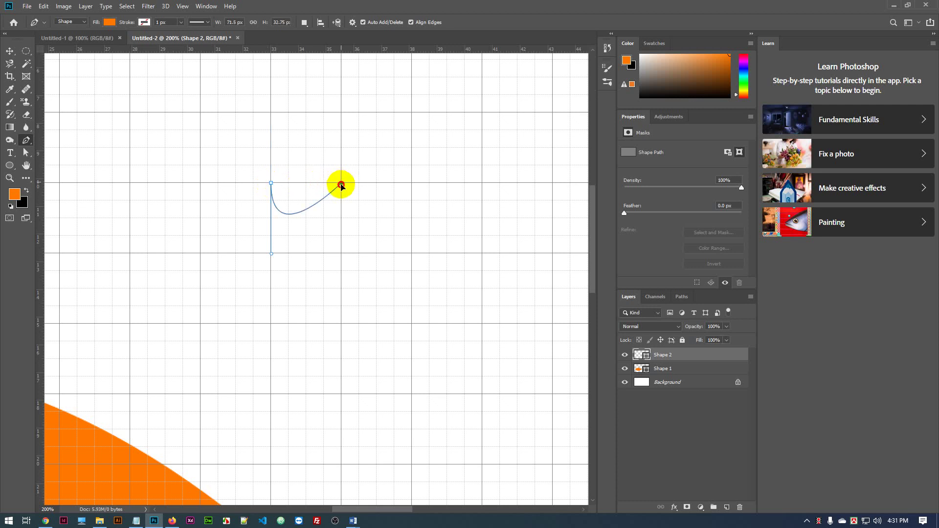
{"action": "left_click_drag", "start_coordinate": [341, 184], "coordinate": [338, 115]}
{"action": "left_click", "coordinate": [271, 183]}
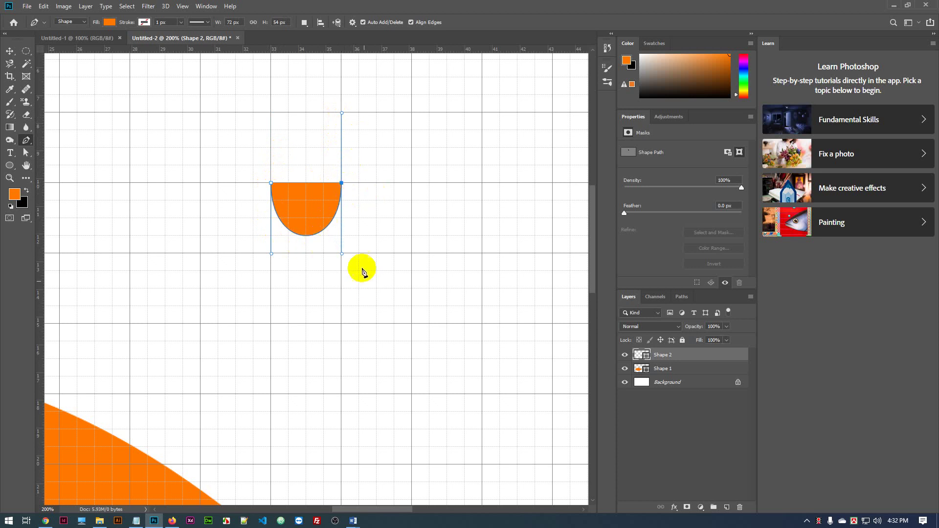
{"action": "left_click", "coordinate": [411, 183]}
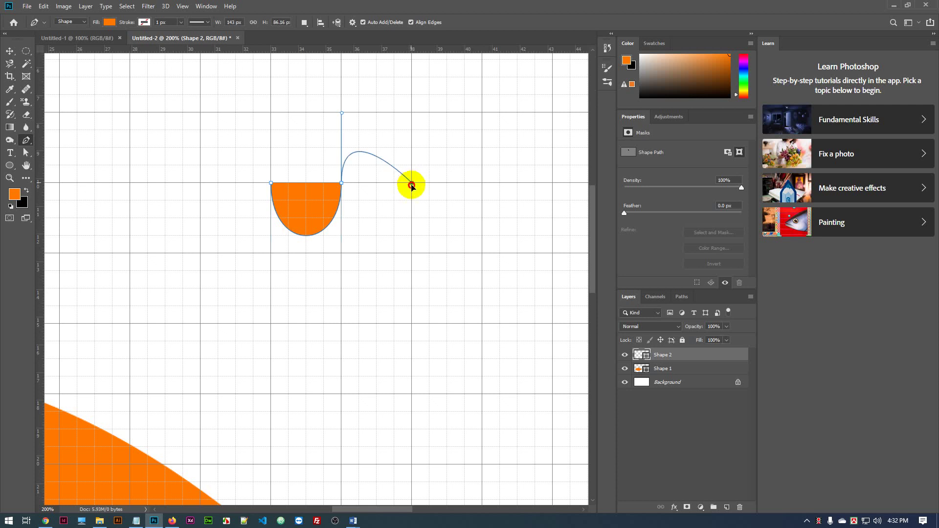
{"action": "left_click_drag", "start_coordinate": [412, 187], "coordinate": [417, 255]}
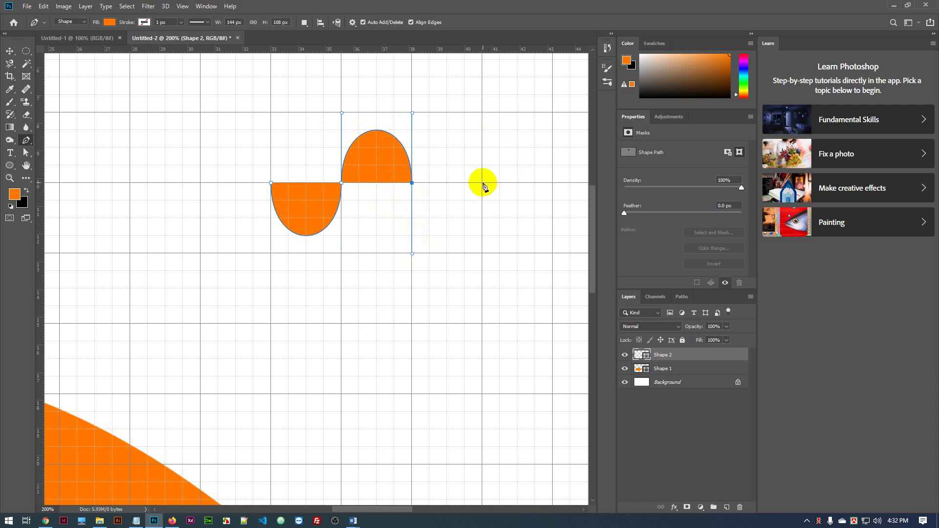
{"action": "left_click_drag", "start_coordinate": [482, 183], "coordinate": [478, 115]}
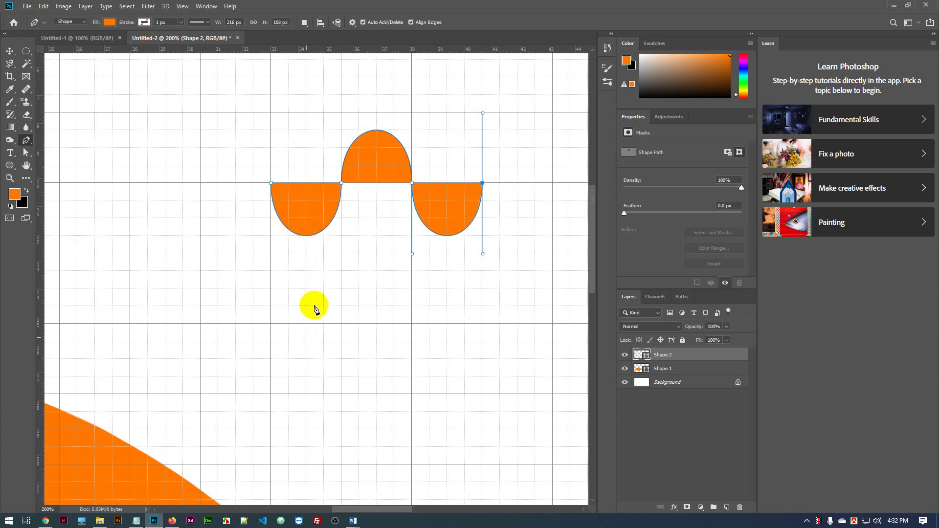
{"action": "scroll", "coordinate": [317, 298], "scroll_direction": "down", "scroll_amount": 1}
{"action": "scroll", "coordinate": [361, 322], "scroll_direction": "down", "scroll_amount": 1}
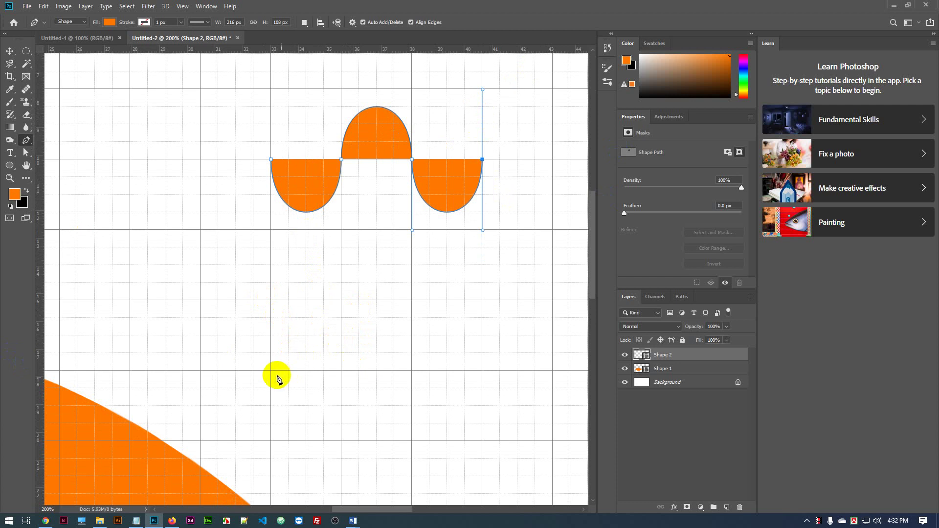
{"action": "left_click", "coordinate": [342, 370]}
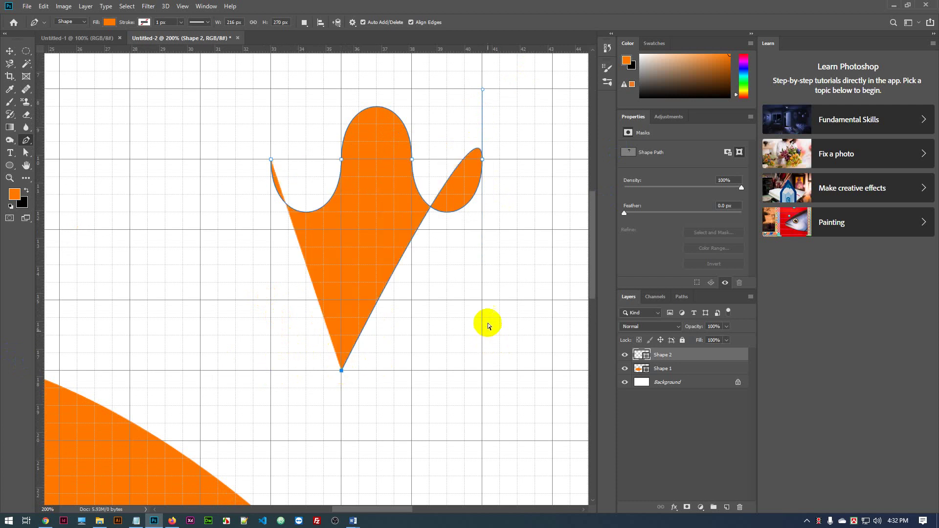
{"action": "key", "text": "ctrl+z"}
Deselect the wave, try starting a separate Pen Tool shape three grid squares below it with a downward handle, and undo that anchor
{"action": "left_click", "coordinate": [490, 157]}
{"action": "left_click", "coordinate": [9, 51]}
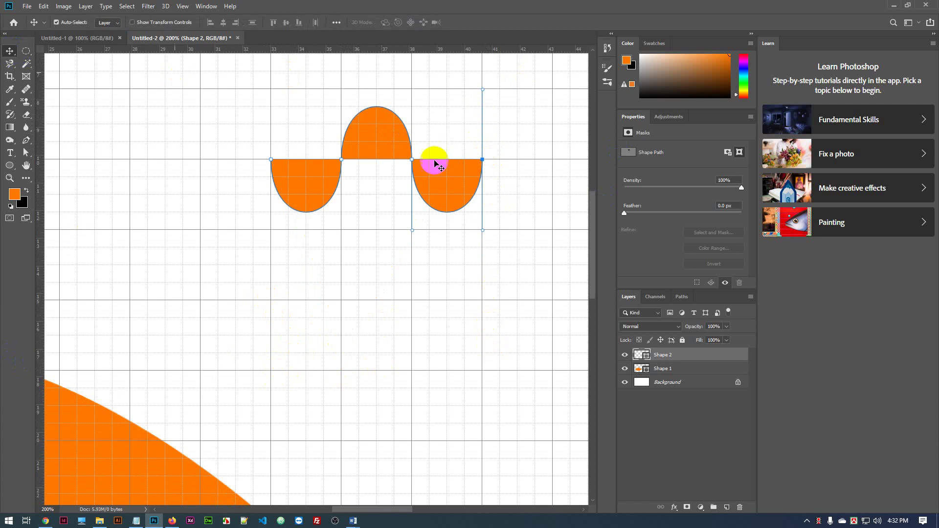
{"action": "left_click", "coordinate": [496, 157]}
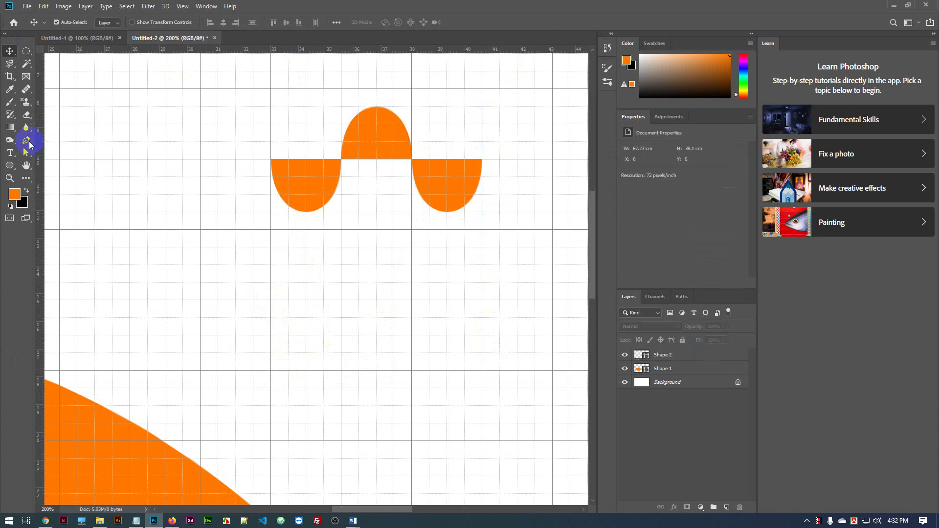
{"action": "left_click", "coordinate": [26, 141]}
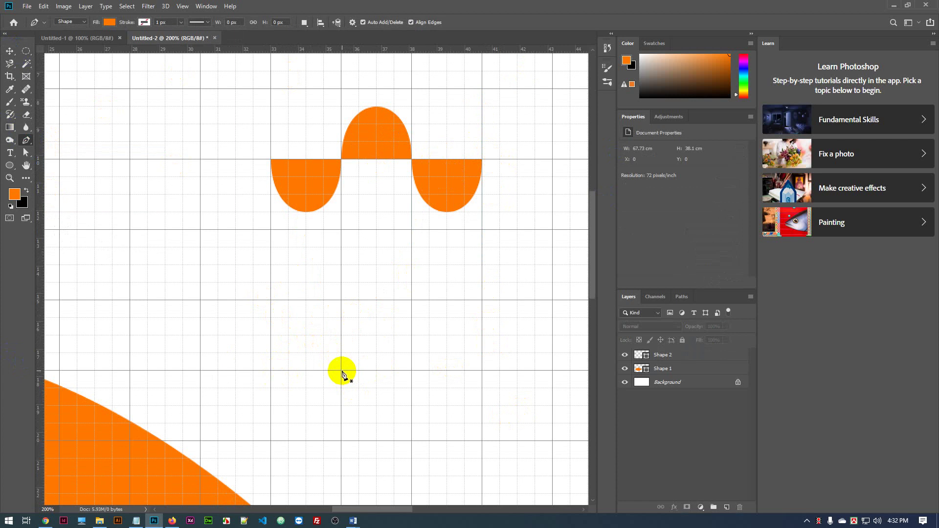
{"action": "left_click_drag", "start_coordinate": [341, 370], "coordinate": [345, 439]}
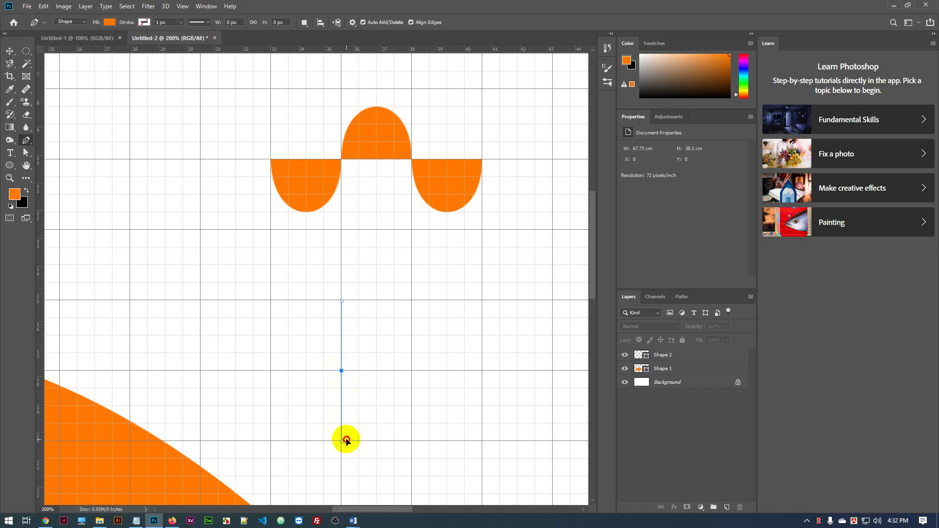
{"action": "left_click_drag", "start_coordinate": [346, 439], "coordinate": [347, 442]}
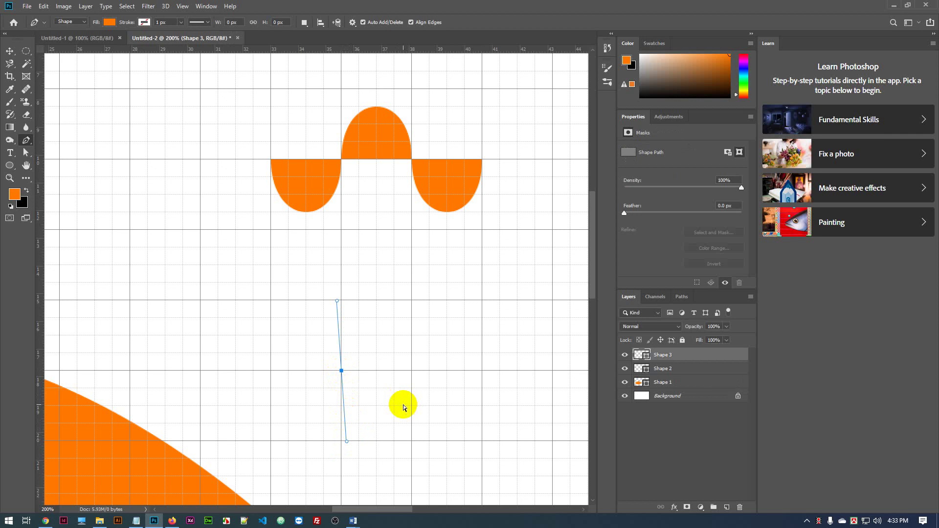
{"action": "key", "text": "ctrl+z"}
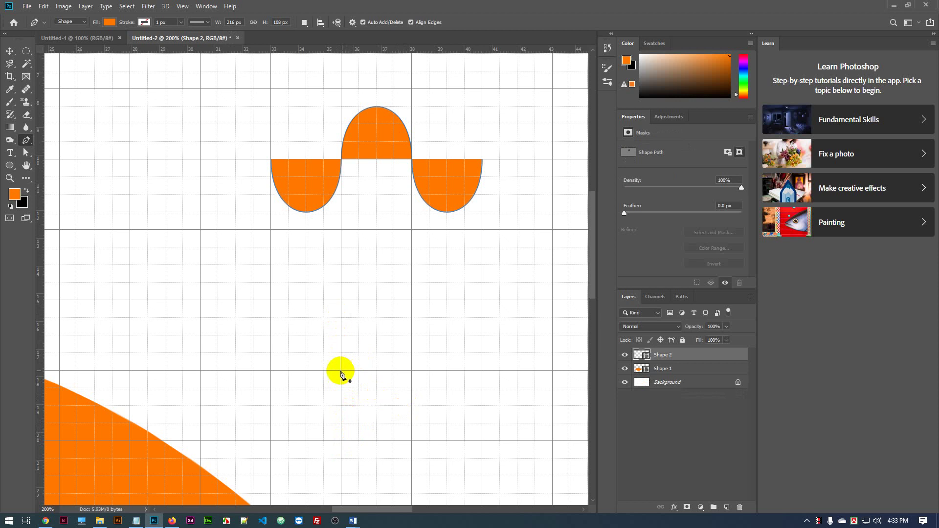
{"action": "left_click_drag", "start_coordinate": [341, 371], "coordinate": [344, 443]}
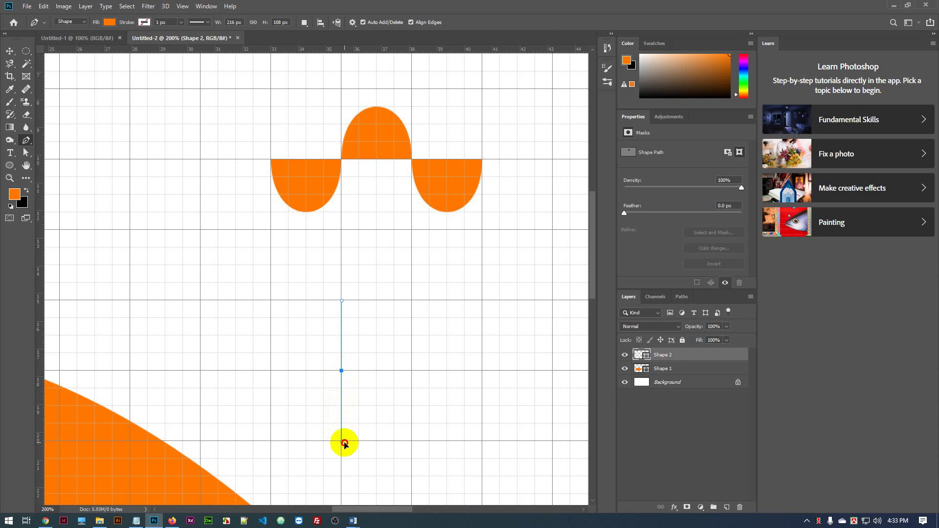
{"action": "mouse_move", "coordinate": [344, 443]}
{"action": "left_mouse_down"}
{"action": "mouse_move", "coordinate": [342, 379]}
{"action": "mouse_move", "coordinate": [344, 442]}
{"action": "left_mouse_up"}
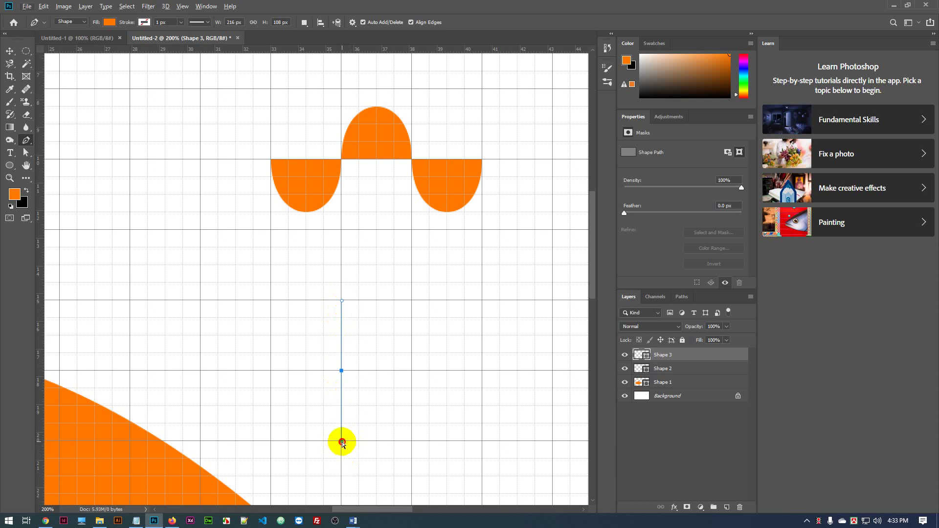
{"action": "left_click_drag", "start_coordinate": [342, 443], "coordinate": [341, 427]}
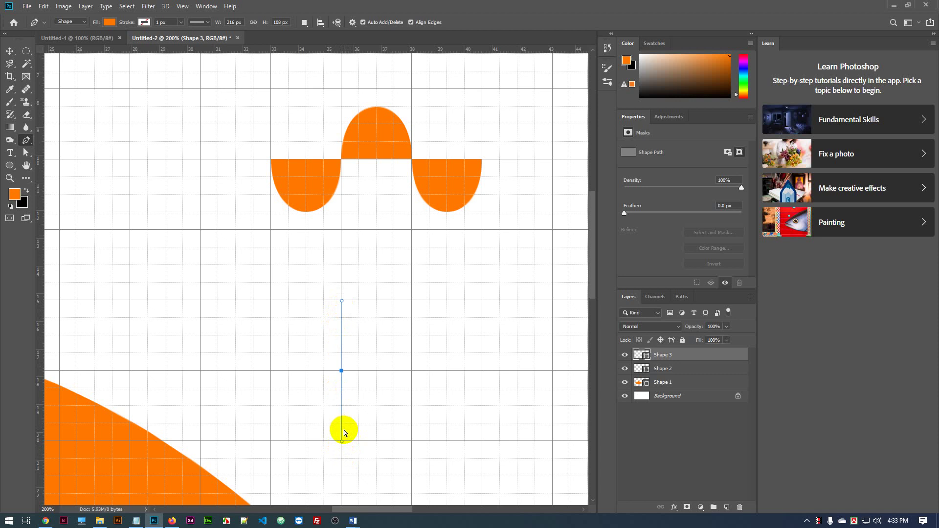
{"action": "key", "text": "Delete"}
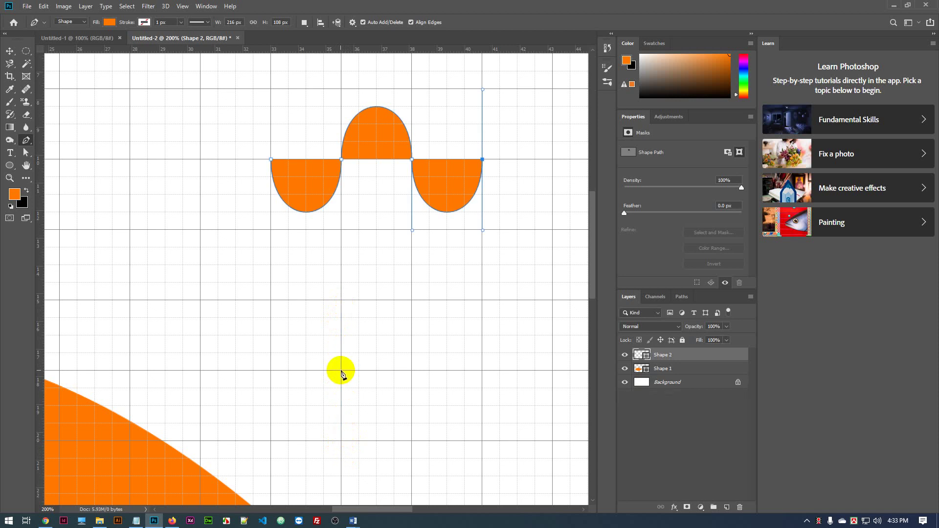
Deselect the wave using the Move Tool and reactivate the Pen Tool for drawing a separate shape
{"action": "left_click_drag", "start_coordinate": [341, 371], "coordinate": [356, 398]}
{"action": "key", "text": "ctrl+z"}
{"action": "left_click", "coordinate": [10, 50]}
{"action": "left_click", "coordinate": [189, 232]}
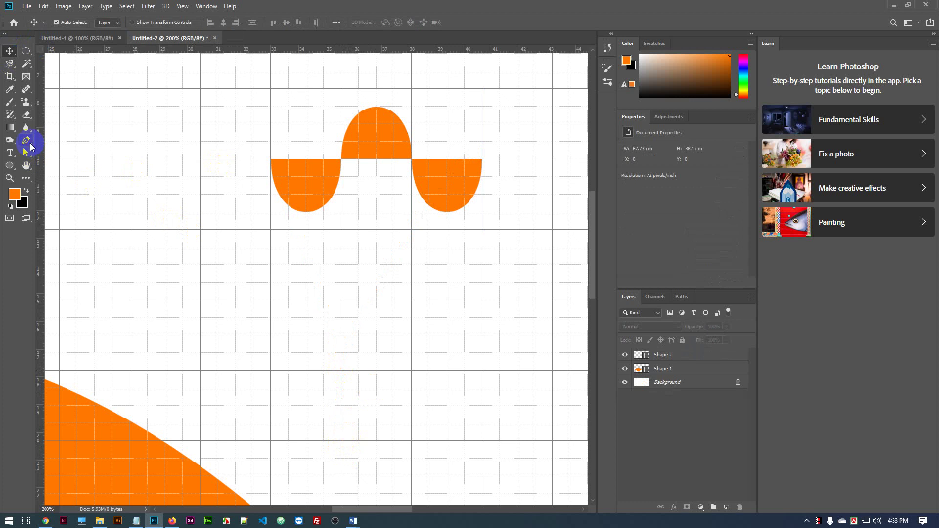
{"action": "left_click", "coordinate": [27, 142]}
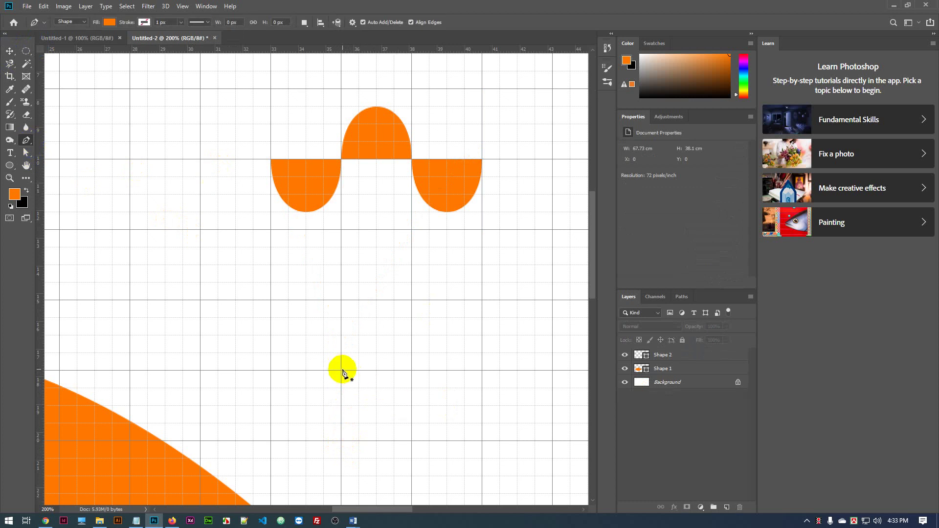
{"action": "left_click_drag", "start_coordinate": [341, 370], "coordinate": [342, 440]}
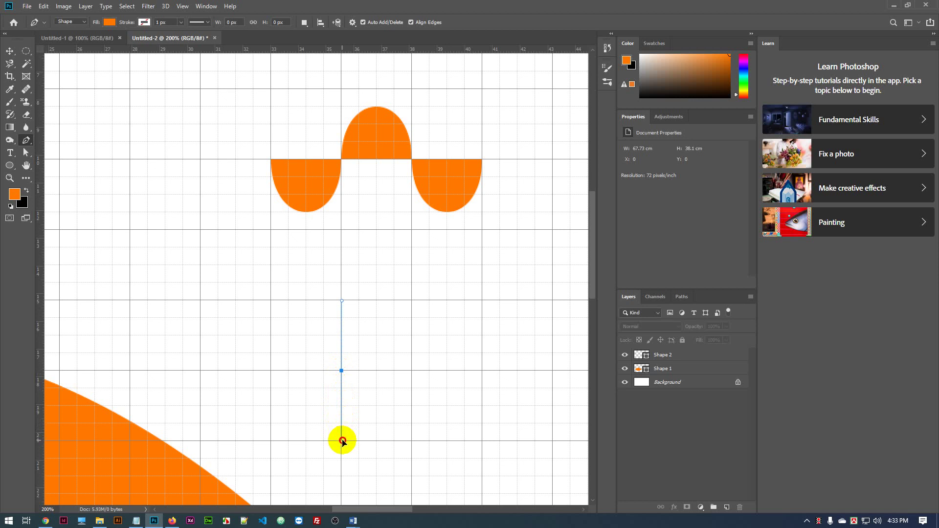
{"action": "left_click_drag", "start_coordinate": [342, 441], "coordinate": [342, 435]}
{"action": "left_click_drag", "start_coordinate": [373, 445], "coordinate": [376, 439]}
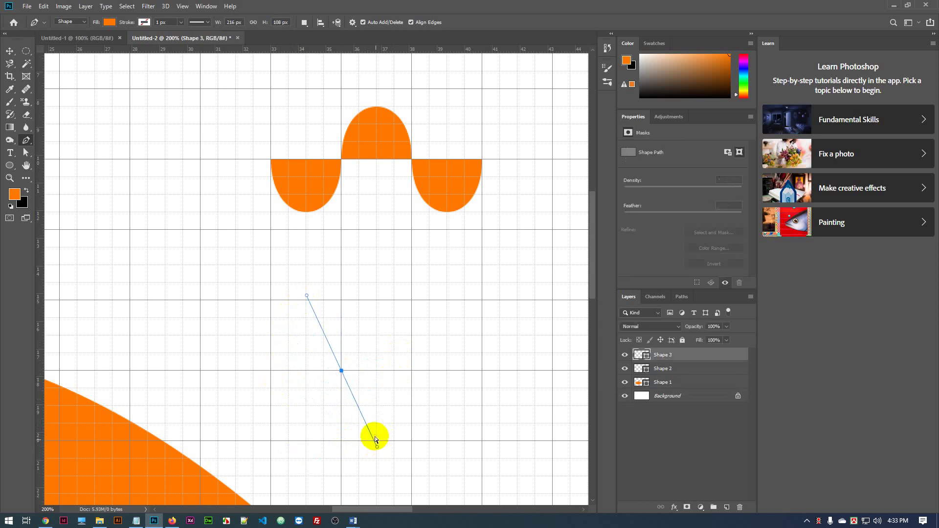
{"action": "key", "text": "ctrl+z"}
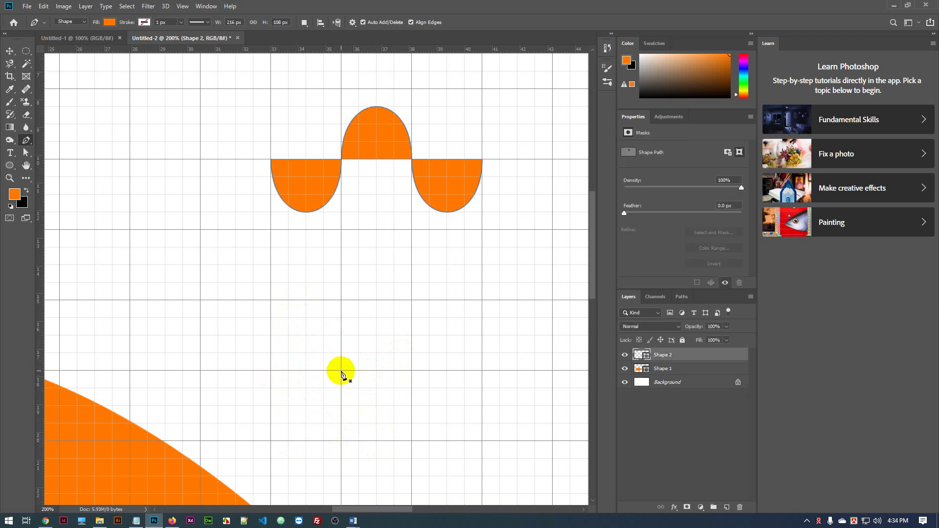
Draw a 72 by 54 px arch three grid squares below the wave, swinging the first anchor's handle up and pulling the second's down one square
{"action": "left_click_drag", "start_coordinate": [342, 371], "coordinate": [341, 437]}
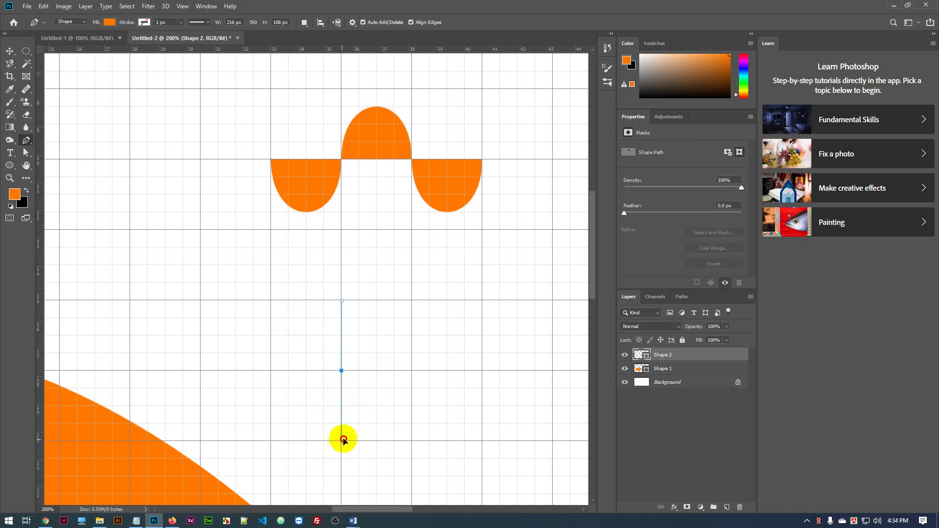
{"action": "mouse_move", "coordinate": [343, 440]}
{"action": "left_mouse_down"}
{"action": "mouse_move", "coordinate": [384, 411]}
{"action": "mouse_move", "coordinate": [400, 357]}
{"action": "mouse_move", "coordinate": [401, 400]}
{"action": "mouse_move", "coordinate": [373, 434]}
{"action": "mouse_move", "coordinate": [341, 446]}
{"action": "mouse_move", "coordinate": [375, 422]}
{"action": "mouse_move", "coordinate": [339, 443]}
{"action": "left_mouse_up"}
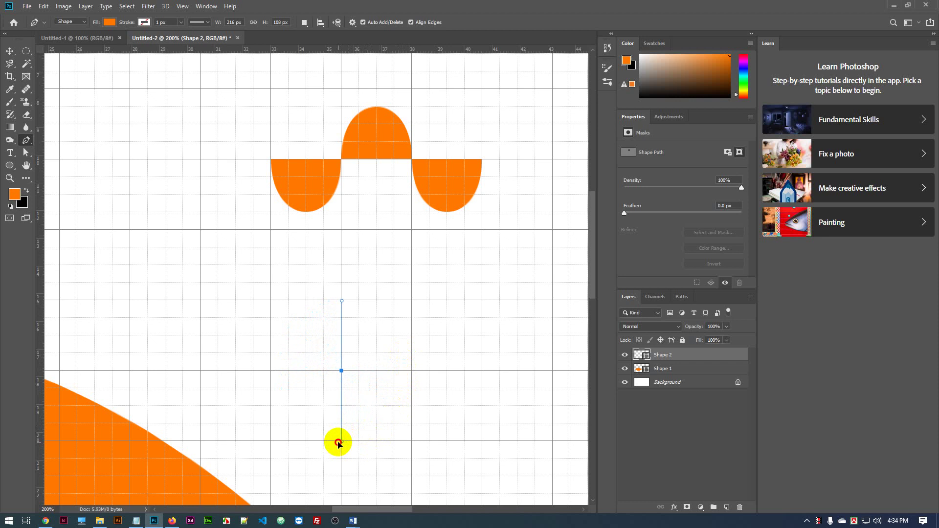
{"action": "left_click_drag", "start_coordinate": [338, 443], "coordinate": [342, 300]}
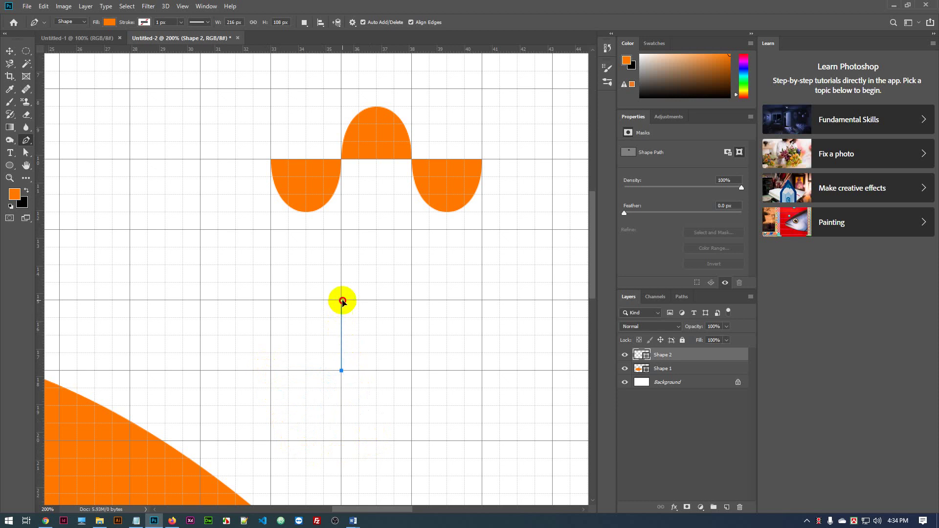
{"action": "left_click_drag", "start_coordinate": [343, 300], "coordinate": [342, 300]}
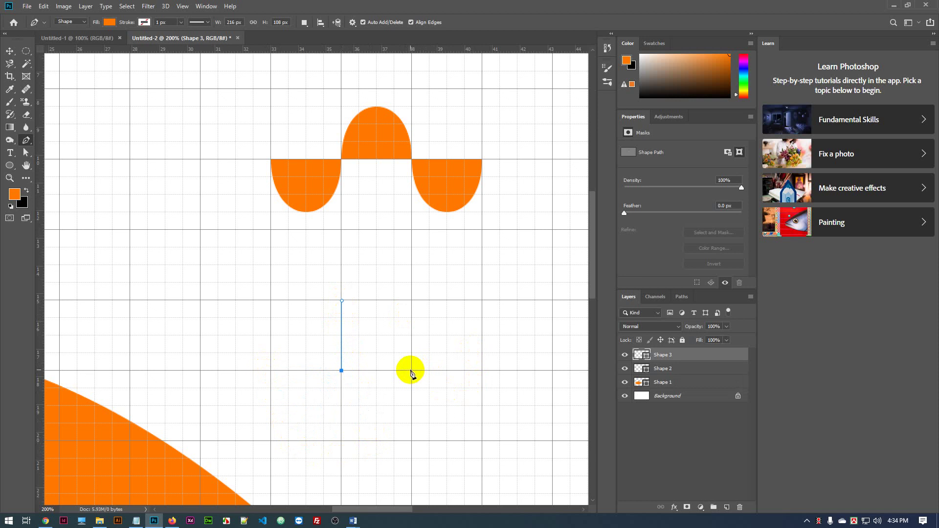
{"action": "left_click_drag", "start_coordinate": [411, 370], "coordinate": [422, 441]}
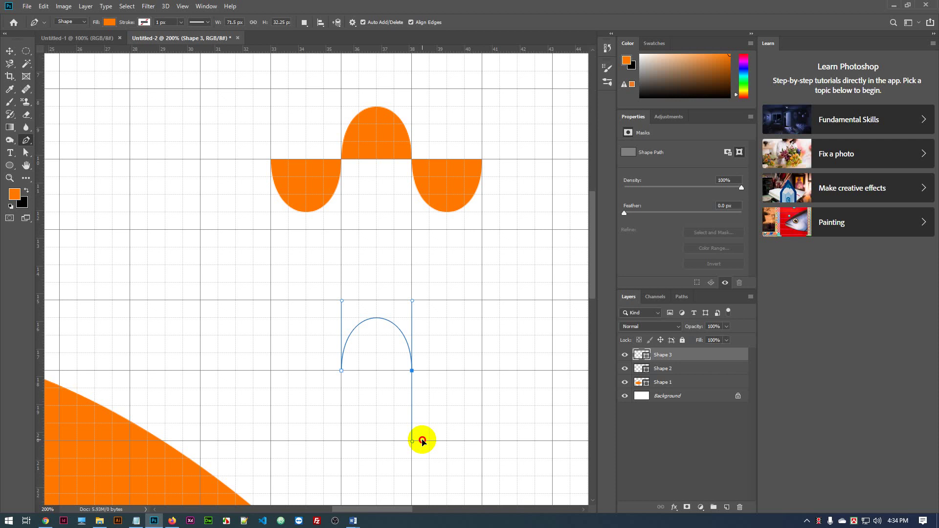
{"action": "mouse_move", "coordinate": [423, 441]}
{"action": "left_mouse_down"}
{"action": "mouse_move", "coordinate": [426, 420]}
{"action": "mouse_move", "coordinate": [419, 434]}
{"action": "mouse_move", "coordinate": [430, 426]}
{"action": "mouse_move", "coordinate": [413, 439]}
{"action": "mouse_move", "coordinate": [453, 384]}
{"action": "mouse_move", "coordinate": [421, 442]}
{"action": "mouse_move", "coordinate": [455, 391]}
{"action": "mouse_move", "coordinate": [445, 428]}
{"action": "mouse_move", "coordinate": [444, 407]}
{"action": "mouse_move", "coordinate": [427, 438]}
{"action": "mouse_move", "coordinate": [445, 320]}
{"action": "mouse_move", "coordinate": [447, 405]}
{"action": "mouse_move", "coordinate": [419, 440]}
{"action": "mouse_move", "coordinate": [414, 427]}
{"action": "mouse_move", "coordinate": [413, 441]}
{"action": "left_mouse_up"}
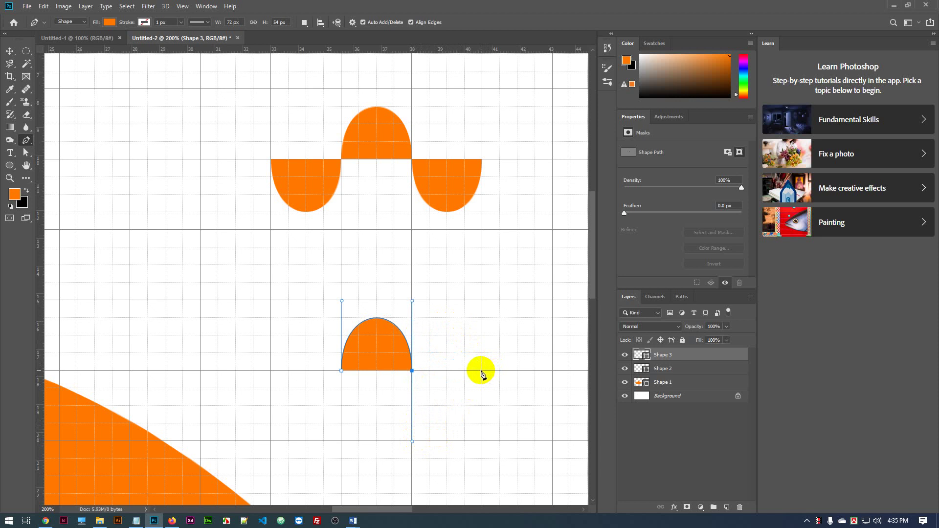
Flip the arch's outgoing handle straight up one grid square and add an anchor one square over with its handle down, forming a second arch
{"action": "left_click_drag", "start_coordinate": [482, 370], "coordinate": [483, 300]}
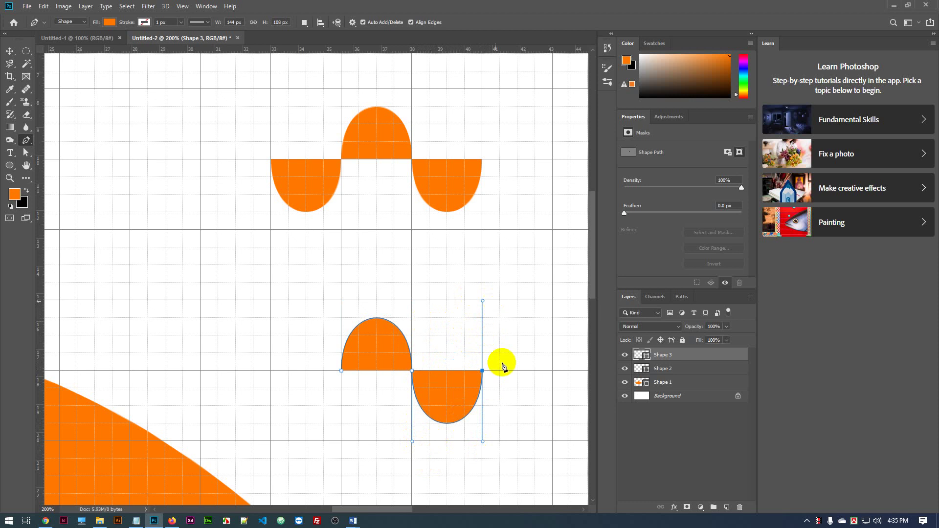
{"action": "key", "text": "ctrl+z"}
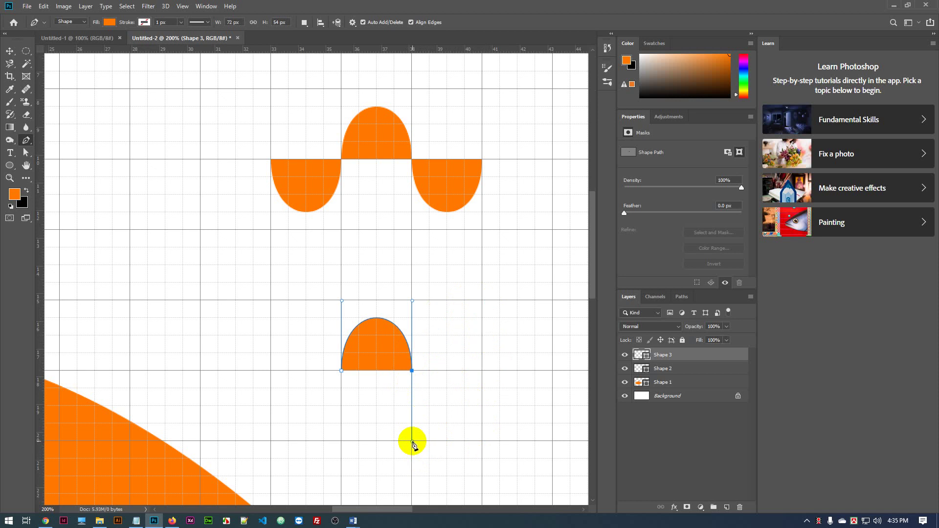
{"action": "left_click_drag", "start_coordinate": [412, 441], "coordinate": [412, 371]}
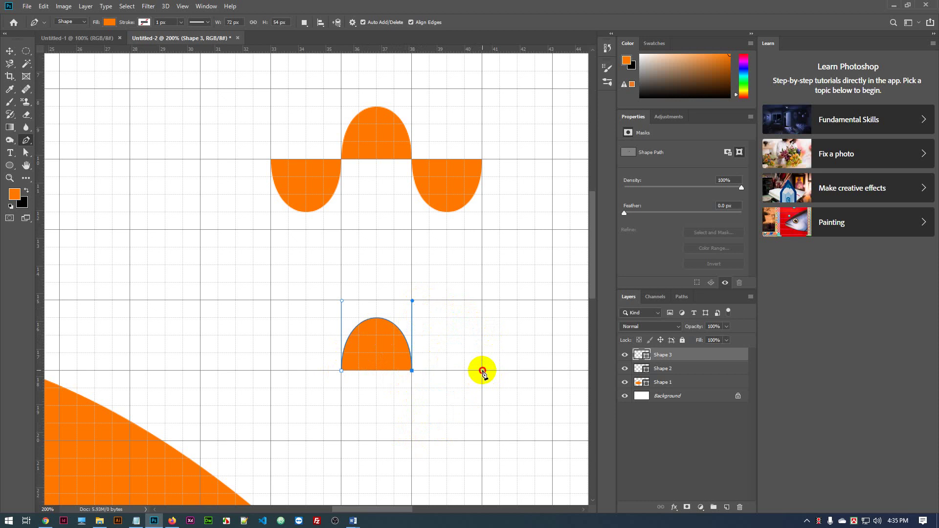
{"action": "left_click_drag", "start_coordinate": [483, 371], "coordinate": [490, 445]}
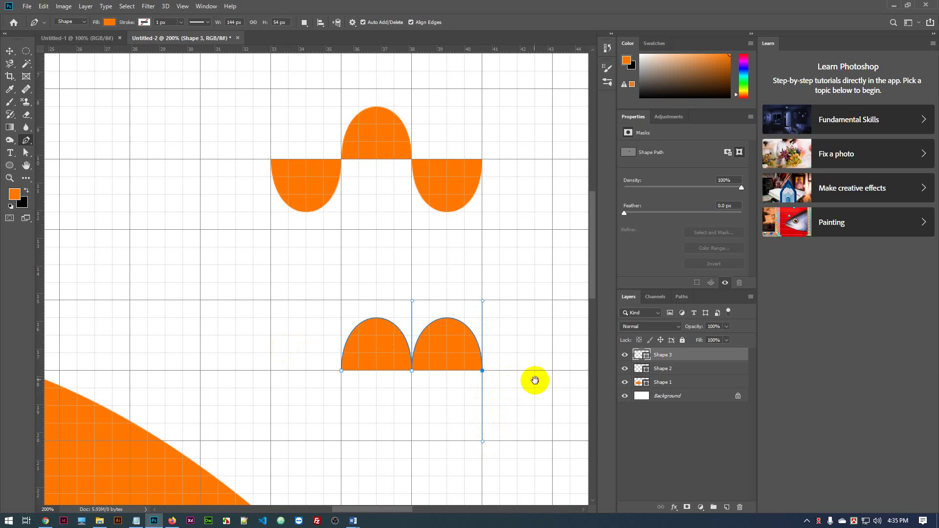
Add a third and fourth arch one grid square apart, flipping the outgoing handle up before each, to make a 288 by 54 px row
{"action": "left_click_drag", "start_coordinate": [534, 379], "coordinate": [394, 375]}
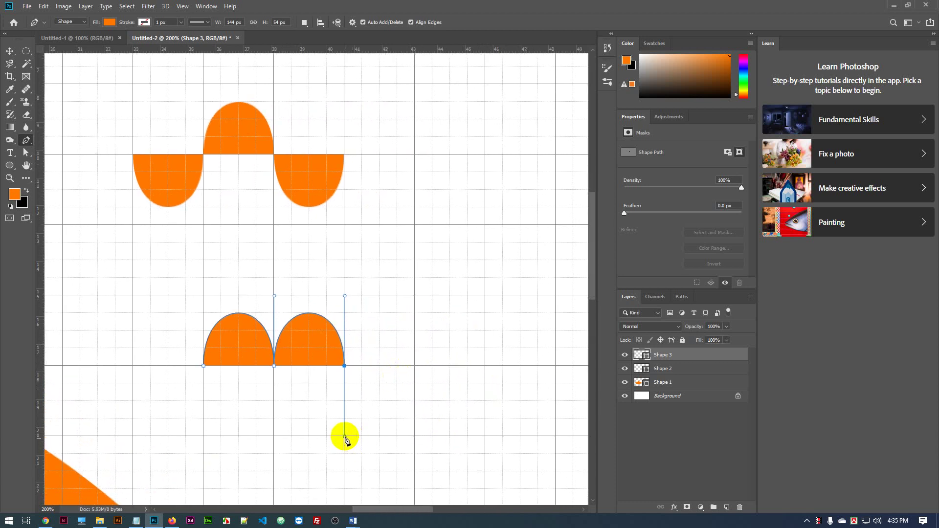
{"action": "left_click_drag", "start_coordinate": [345, 435], "coordinate": [345, 297]}
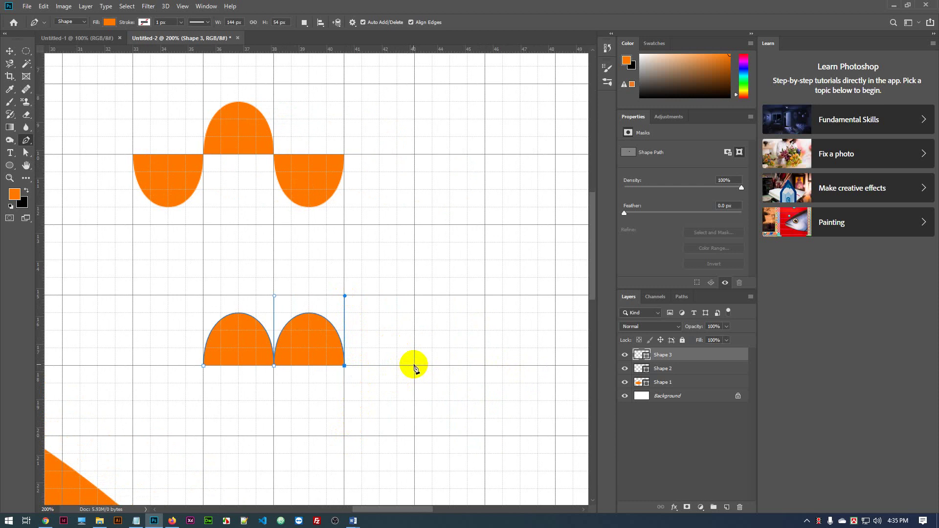
{"action": "left_click_drag", "start_coordinate": [415, 365], "coordinate": [417, 390]}
{"action": "left_click_drag", "start_coordinate": [419, 426], "coordinate": [416, 317]}
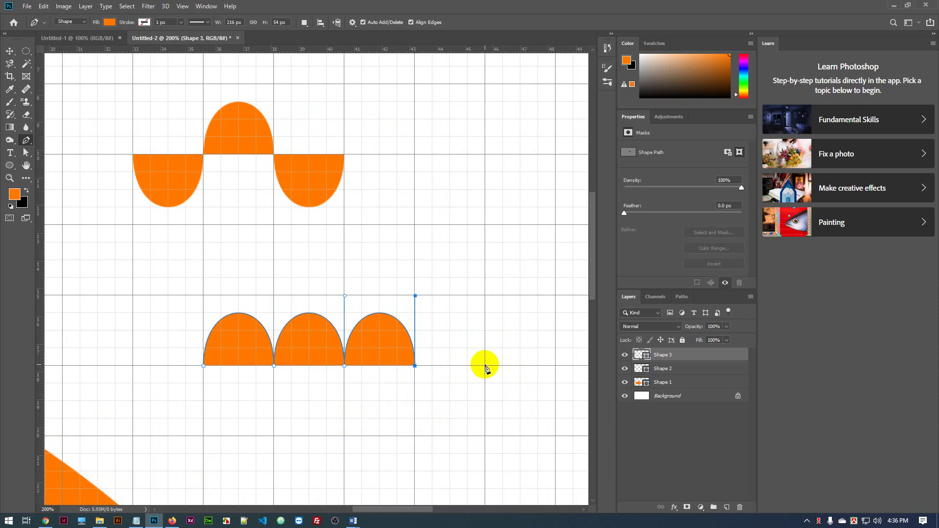
{"action": "left_click_drag", "start_coordinate": [484, 367], "coordinate": [493, 440]}
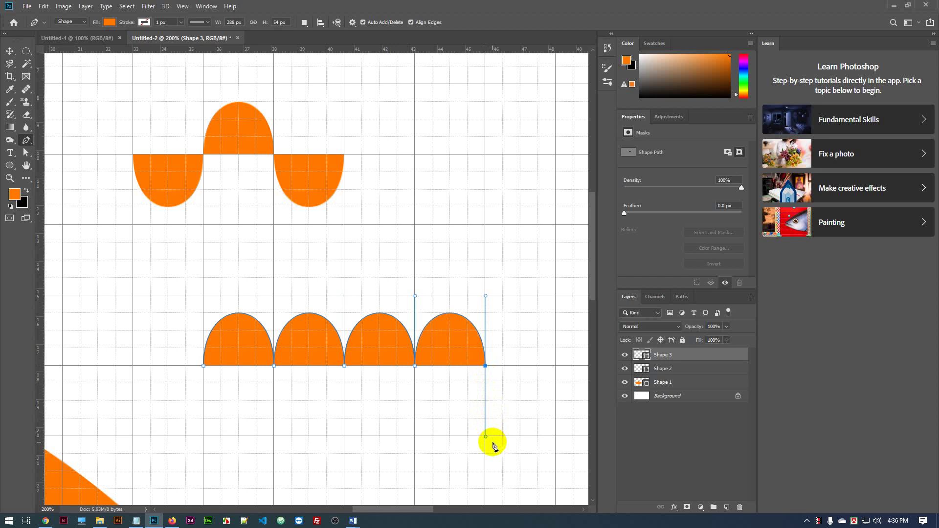
{"action": "left_click", "coordinate": [485, 366]}
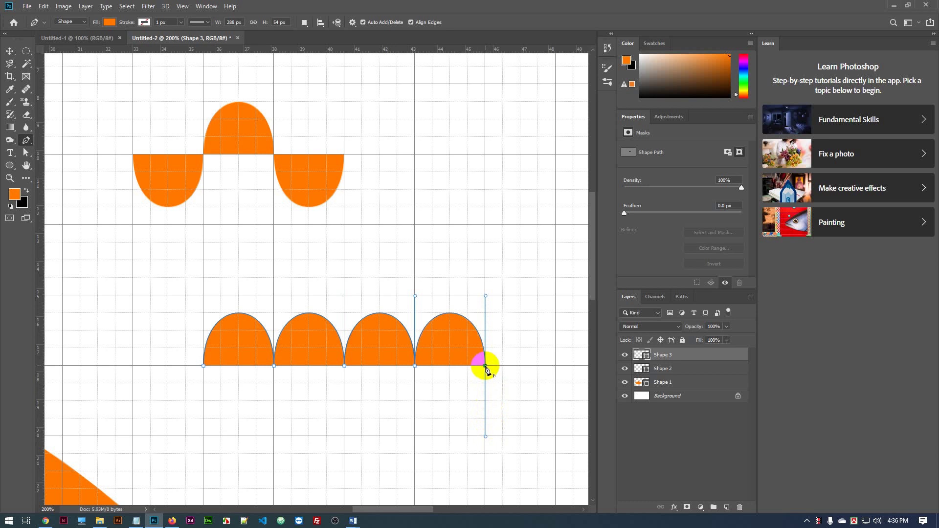
Finish editing the arch row by switching to the Move Tool, and view the shapes at 100% zoom
{"action": "left_click", "coordinate": [10, 51]}
{"action": "left_click_drag", "start_coordinate": [359, 323], "coordinate": [368, 361]}
{"action": "left_click", "coordinate": [465, 329]}
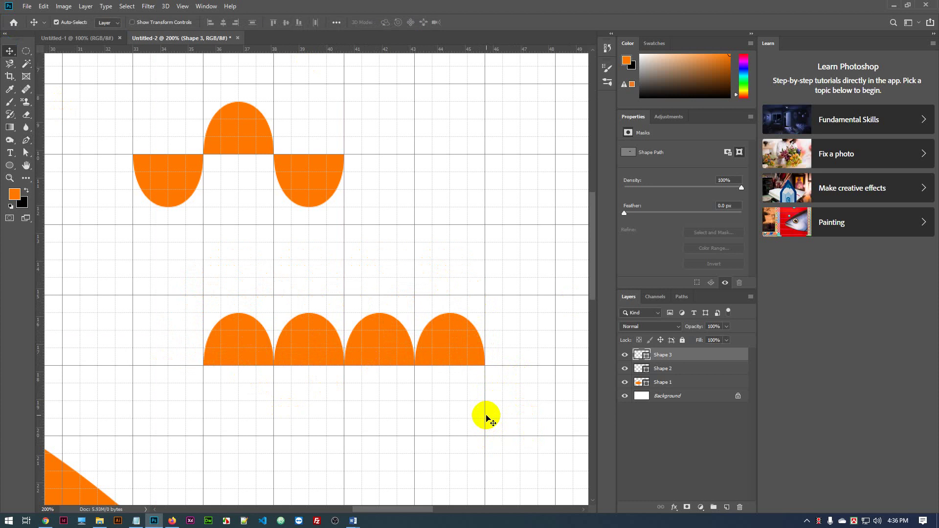
{"action": "key", "text": "ctrl+minus"}
{"action": "key", "text": "ctrl+minus"}
{"action": "key", "text": "ctrl+minus"}
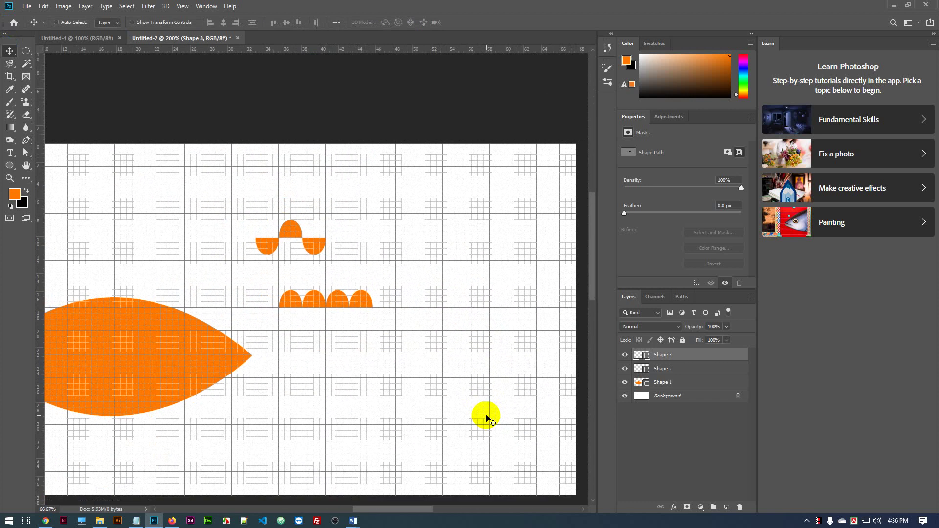
{"action": "key", "text": "ctrl+plus"}
{"action": "key", "text": "ctrl+plus"}
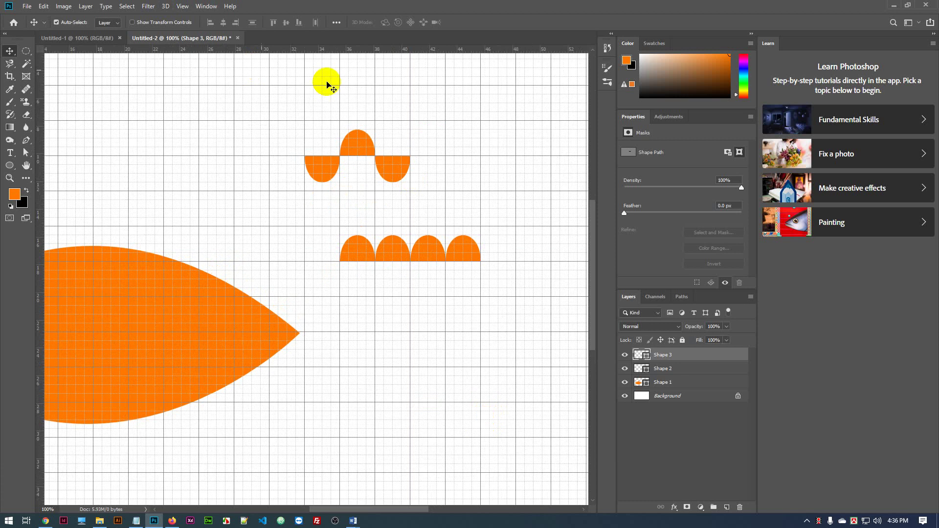
Hide the document grid
{"action": "left_click", "coordinate": [181, 8]}
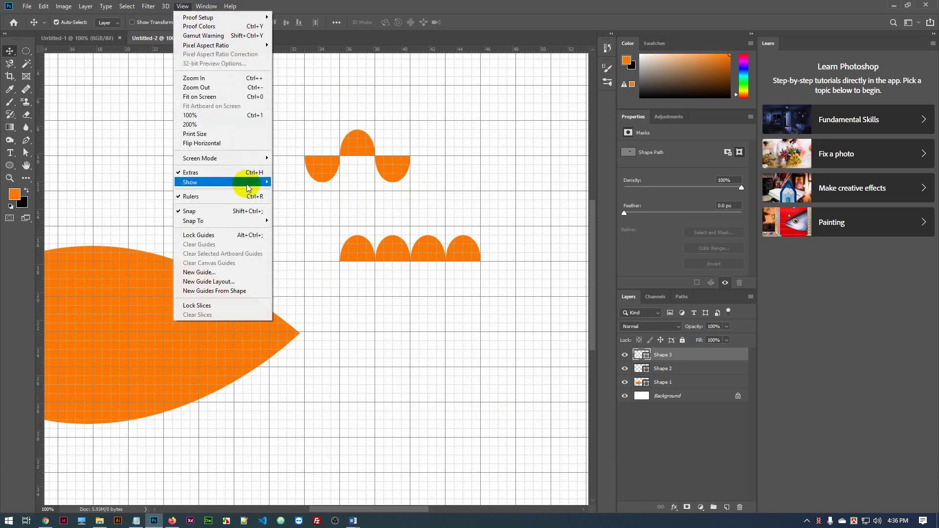
{"action": "mouse_move", "coordinate": [244, 183]}
{"action": "left_click", "coordinate": [292, 210]}
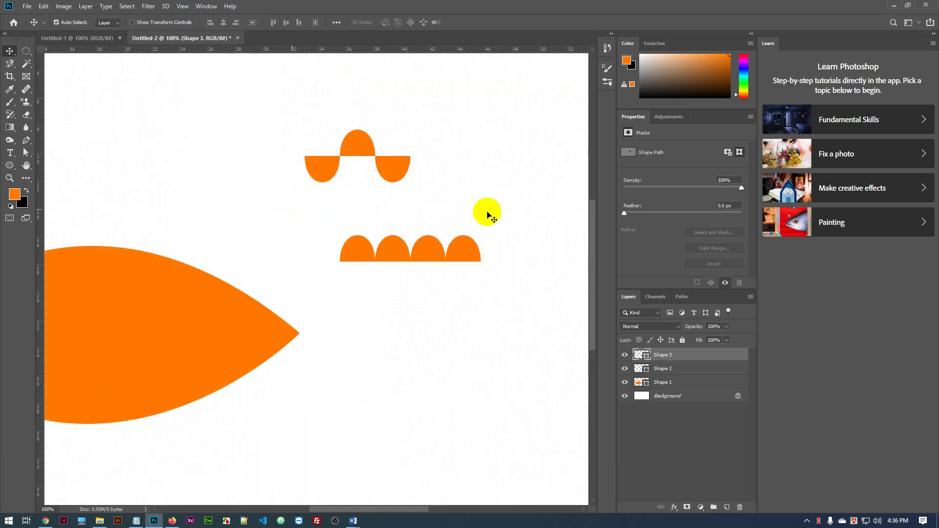
Rearrange the shapes, placing the arch row just under the wave and the large leaf shape below both
{"action": "scroll", "coordinate": [411, 265], "scroll_direction": "up", "scroll_amount": 2}
{"action": "left_click_drag", "start_coordinate": [418, 240], "coordinate": [375, 188]}
{"action": "left_click_drag", "start_coordinate": [442, 330], "coordinate": [342, 245]}
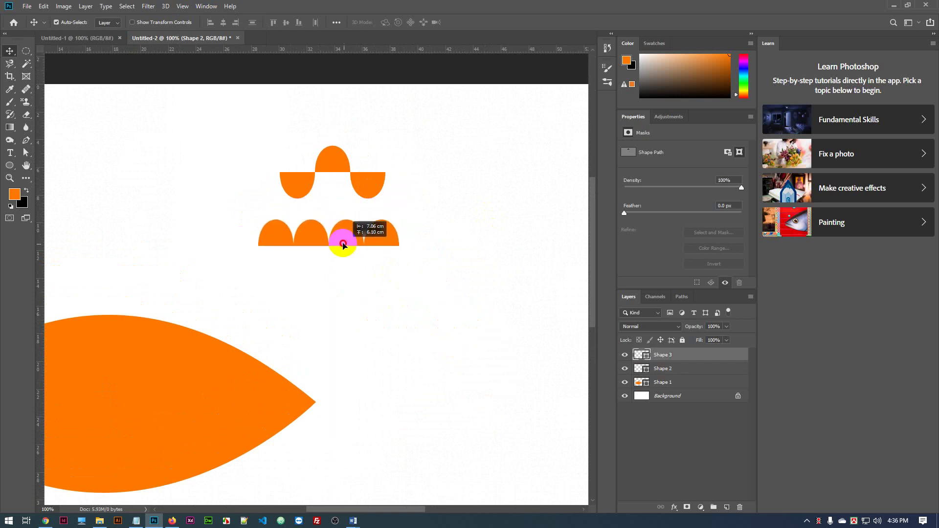
{"action": "scroll", "coordinate": [375, 338], "scroll_direction": "left", "scroll_amount": 2}
{"action": "left_click_drag", "start_coordinate": [171, 435], "coordinate": [210, 315]}
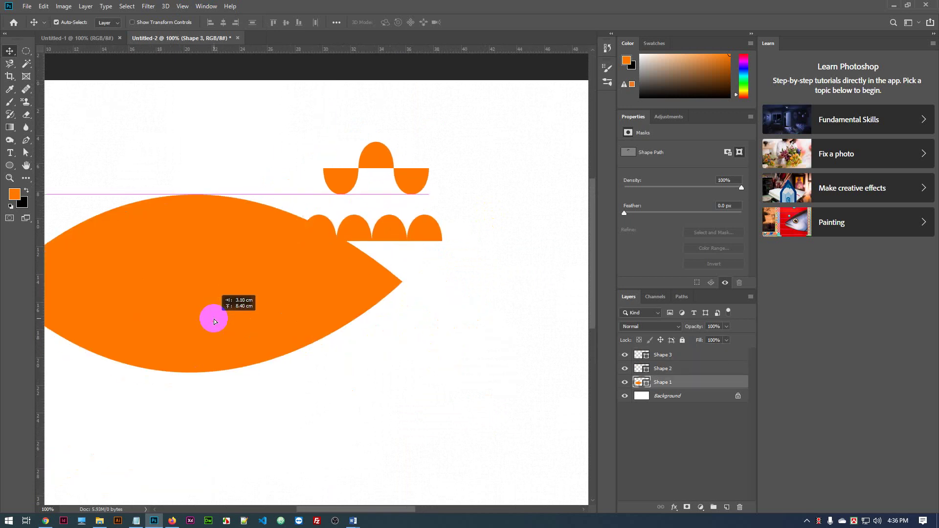
{"action": "left_click_drag", "start_coordinate": [253, 293], "coordinate": [398, 352]}
{"action": "left_click_drag", "start_coordinate": [267, 371], "coordinate": [331, 373]}
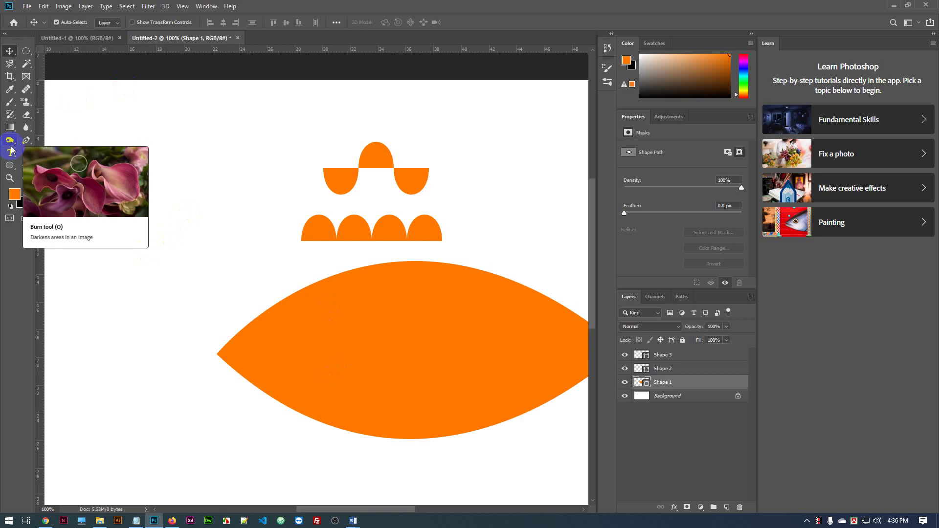
Draw a 276 by 276 px circle in the empty area beside the shapes and reposition it at X 262 px, Y 180 px
{"action": "left_click_drag", "start_coordinate": [235, 260], "coordinate": [311, 248]}
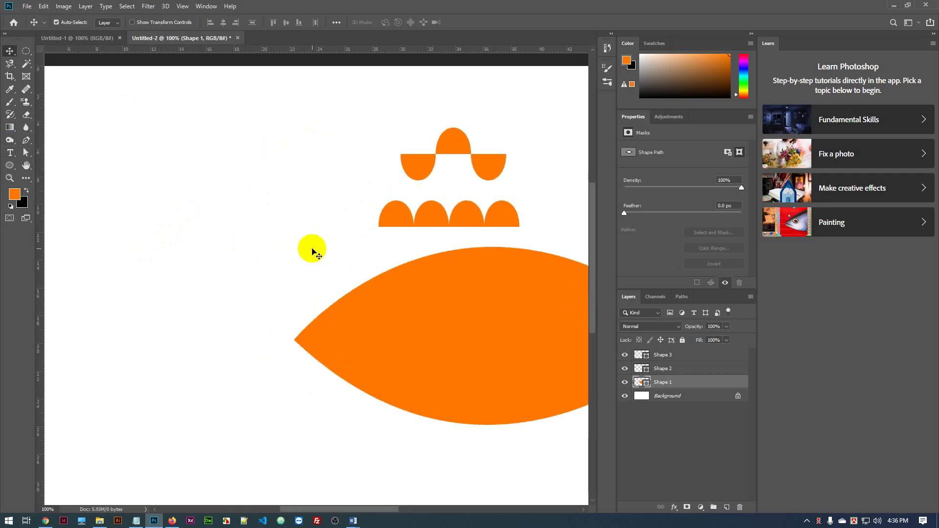
{"action": "left_click", "coordinate": [7, 169]}
{"action": "left_click_drag", "start_coordinate": [142, 172], "coordinate": [209, 241]}
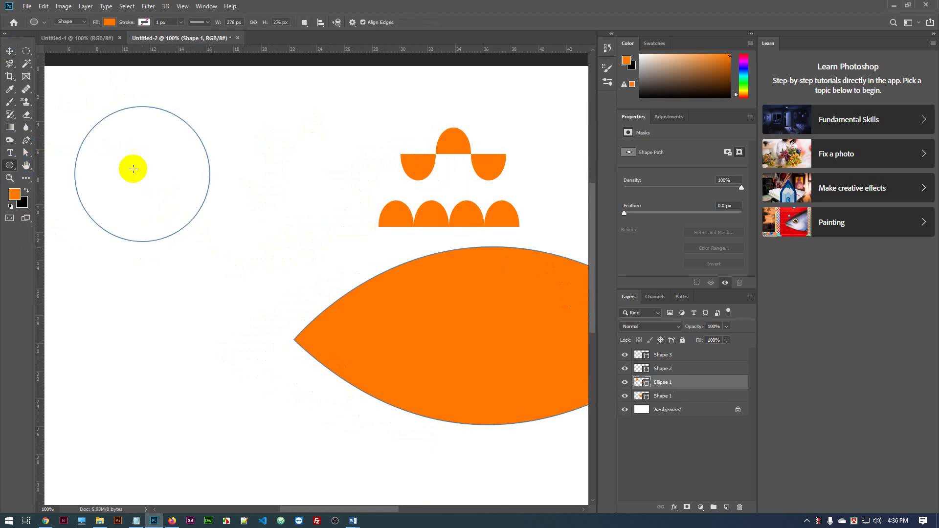
{"action": "left_click", "coordinate": [10, 51]}
{"action": "left_click_drag", "start_coordinate": [163, 203], "coordinate": [200, 252]}
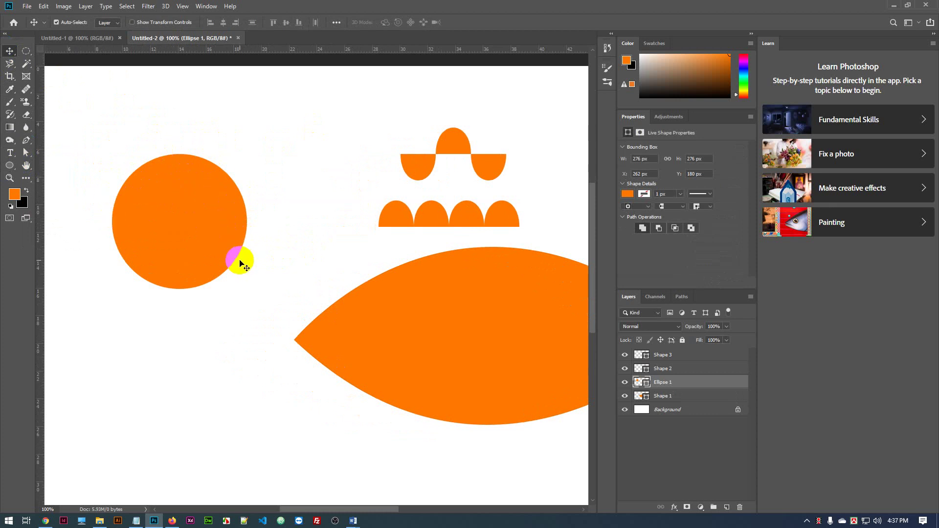
Swap the foreground and background colors, switch to the Pen Tool and fully lock the circle's layer
{"action": "left_click", "coordinate": [25, 190]}
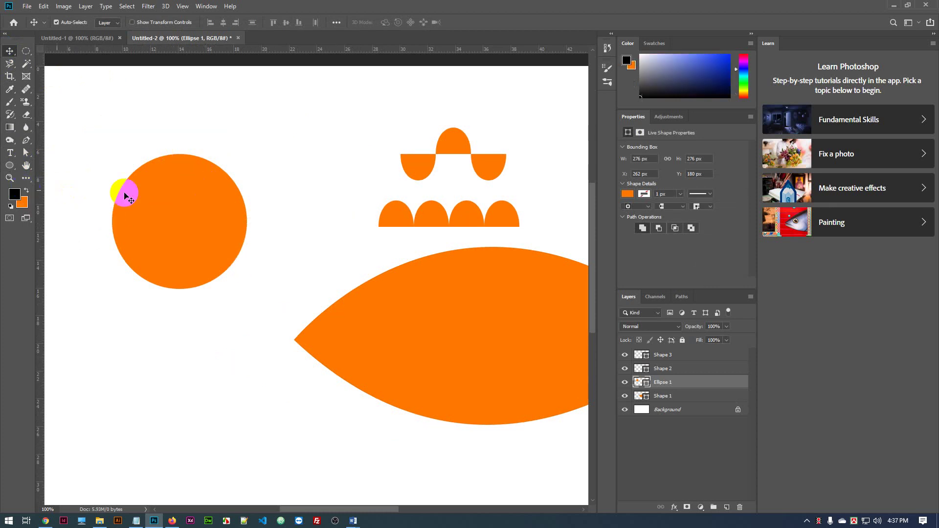
{"action": "left_click", "coordinate": [26, 141]}
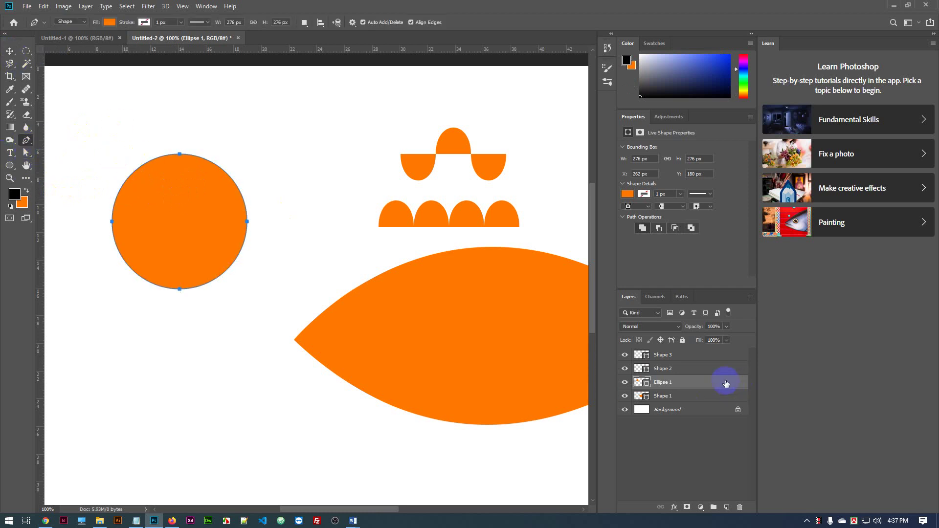
{"action": "left_click", "coordinate": [682, 340]}
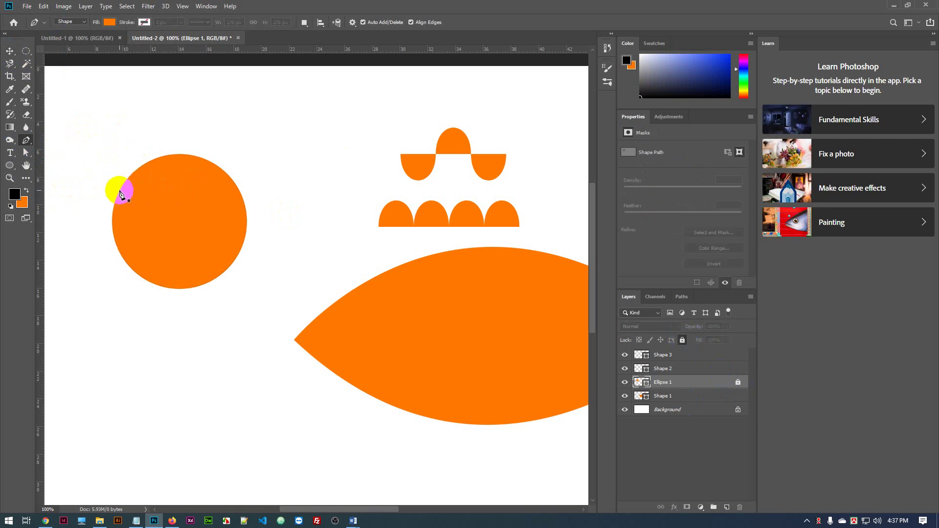
Start tracing the circle from its upper-left edge, adding a second anchor near its top with the handle pulled along the outline
{"action": "left_click", "coordinate": [120, 190]}
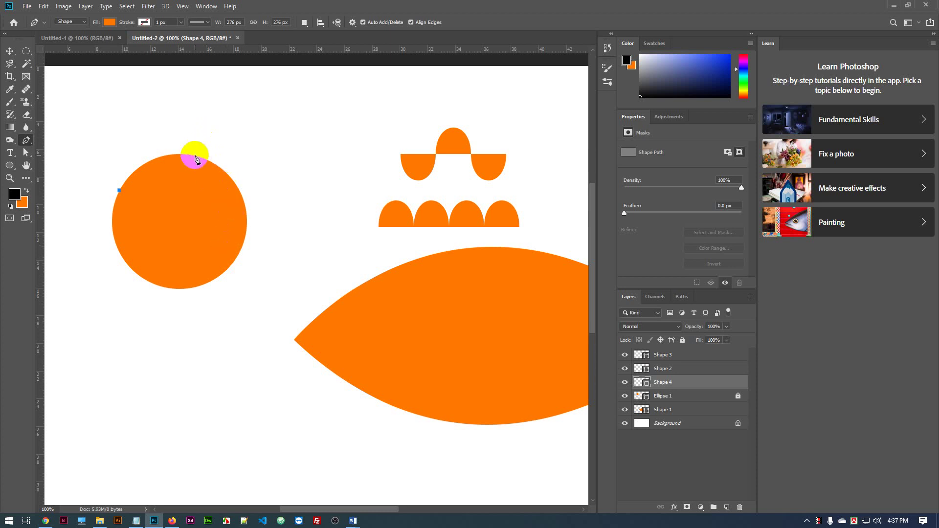
{"action": "left_click_drag", "start_coordinate": [193, 157], "coordinate": [237, 161]}
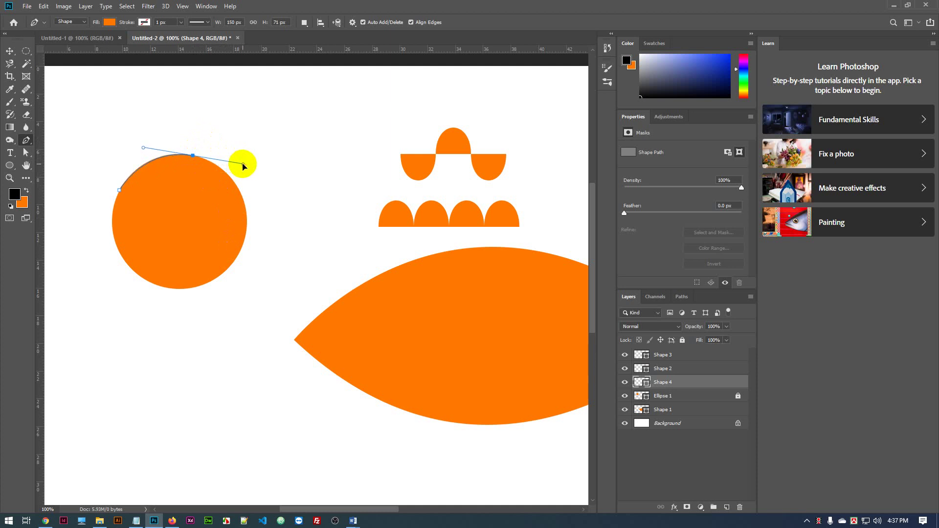
{"action": "left_click_drag", "start_coordinate": [243, 166], "coordinate": [243, 166]}
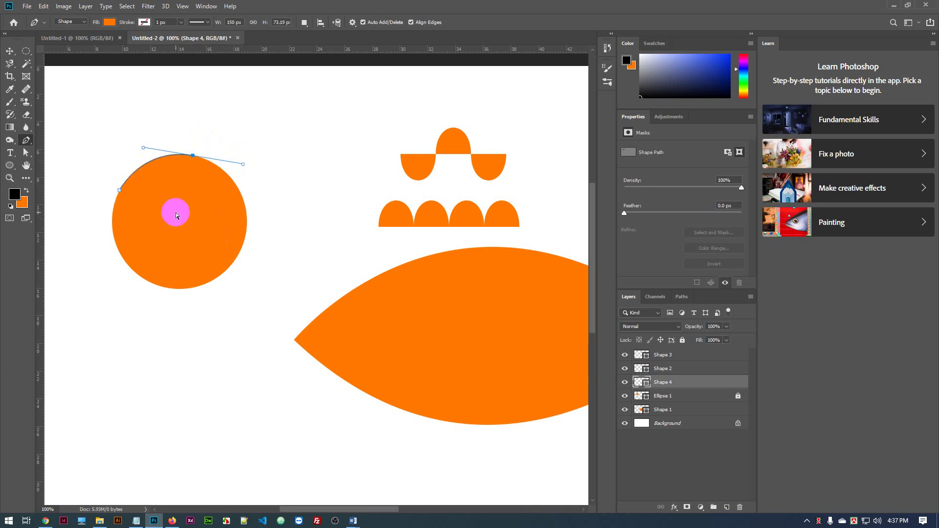
{"action": "key", "text": "ctrl+plus"}
{"action": "left_click_drag", "start_coordinate": [119, 147], "coordinate": [367, 320]}
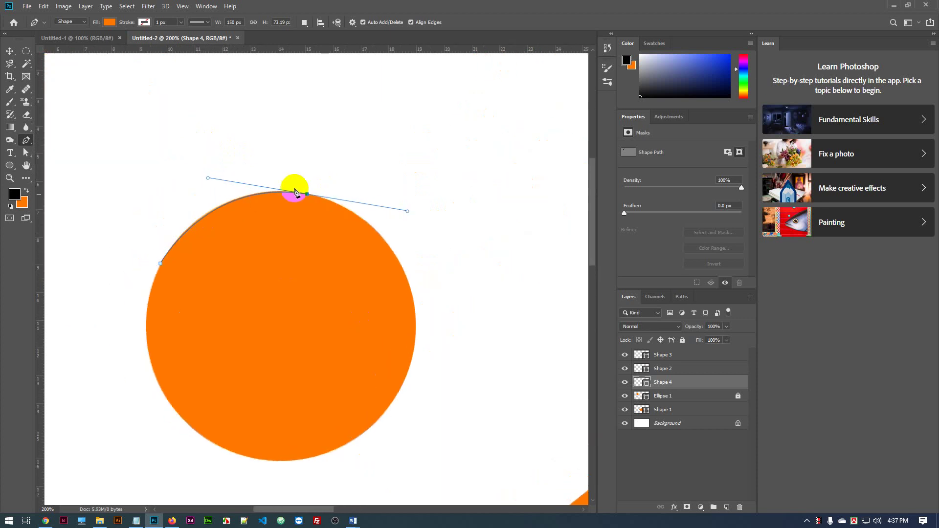
{"action": "left_click", "coordinate": [307, 194]}
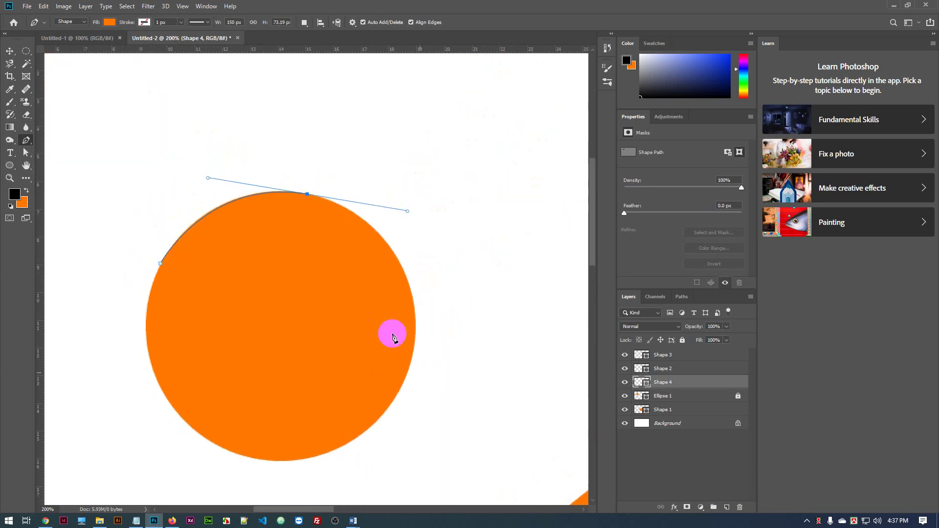
Try bending the top anchor's outgoing handle upward and adding an anchor on the circle's right edge, undo that anchor and reposition the handle
{"action": "left_click_drag", "start_coordinate": [359, 277], "coordinate": [341, 255]}
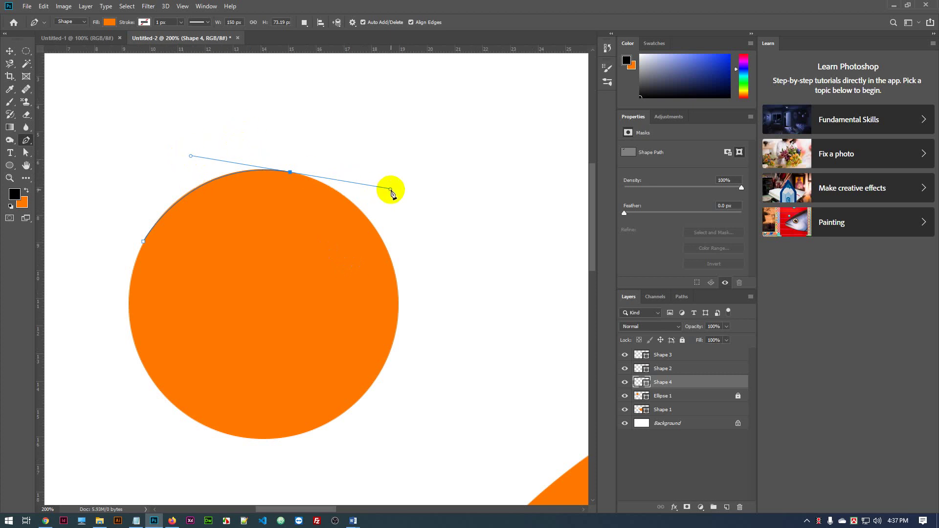
{"action": "left_click_drag", "start_coordinate": [392, 190], "coordinate": [385, 141]}
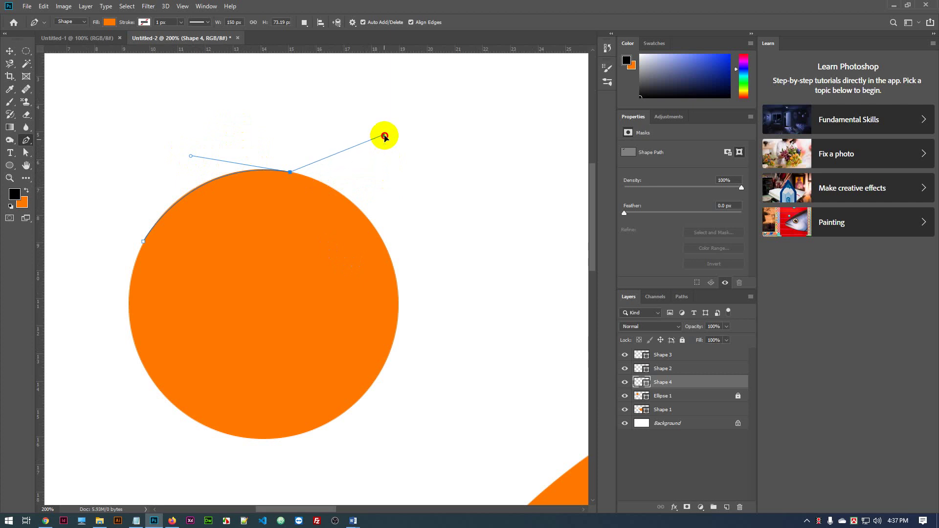
{"action": "left_click", "coordinate": [391, 263]}
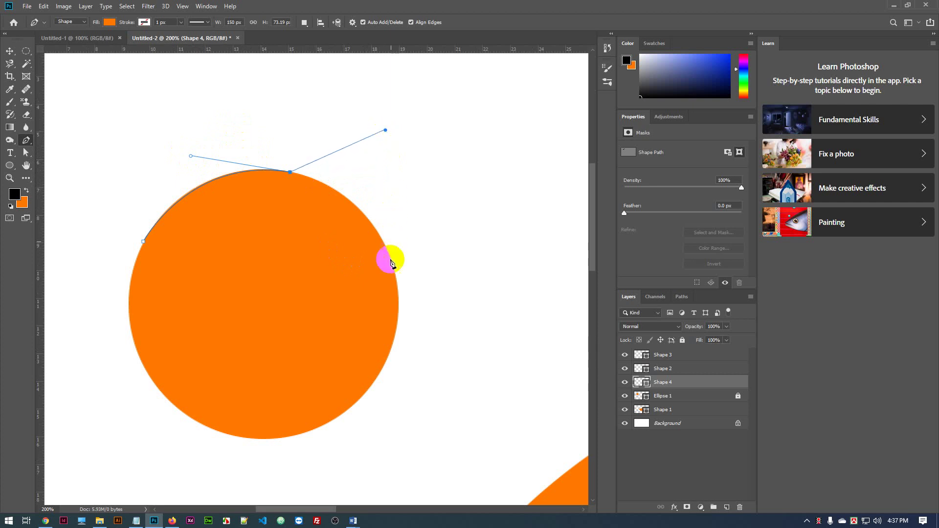
{"action": "left_click", "coordinate": [391, 264]}
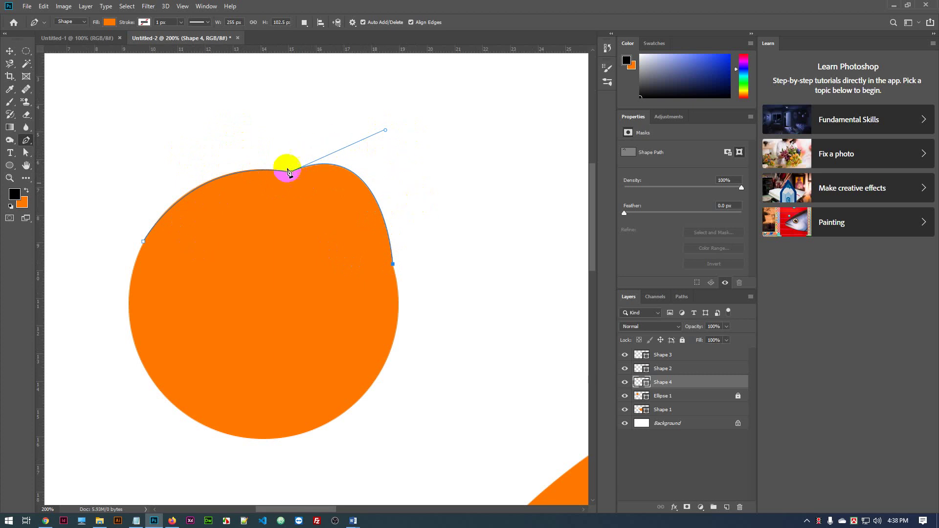
{"action": "left_click", "coordinate": [288, 172]}
{"action": "key", "text": "ctrl+z"}
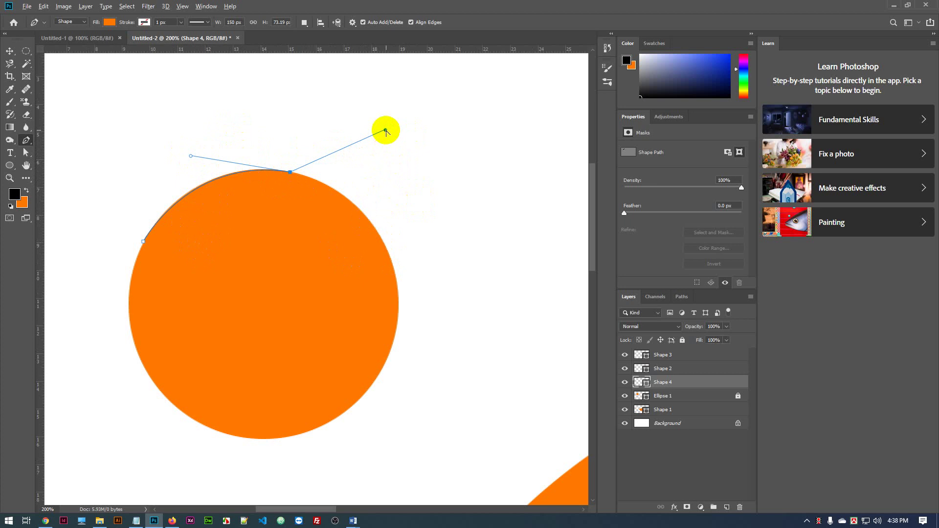
{"action": "left_click_drag", "start_coordinate": [386, 131], "coordinate": [435, 141]}
{"action": "left_click_drag", "start_coordinate": [442, 205], "coordinate": [413, 138]}
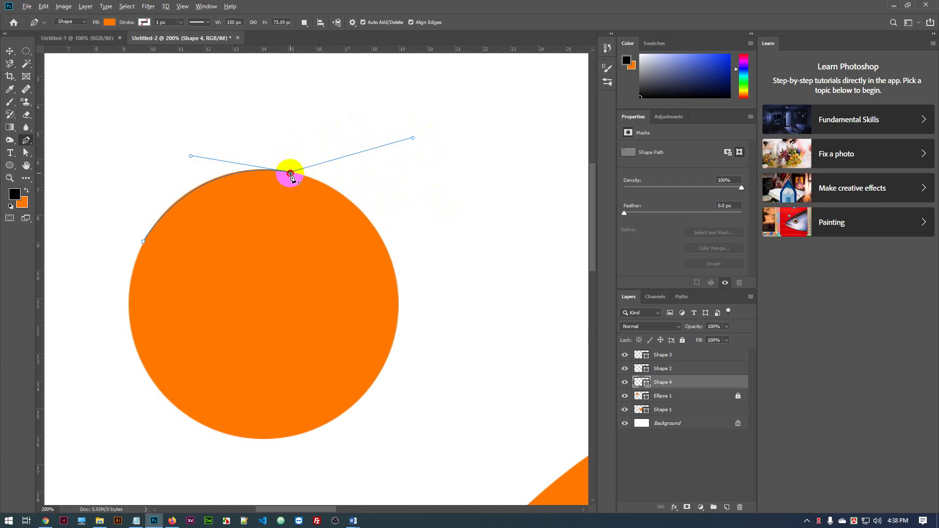
Remove the top anchor's outgoing handle, add a curved anchor on the circle's right edge following the outline, and remove its outgoing handle too
{"action": "left_click", "coordinate": [290, 174], "text": "alt"}
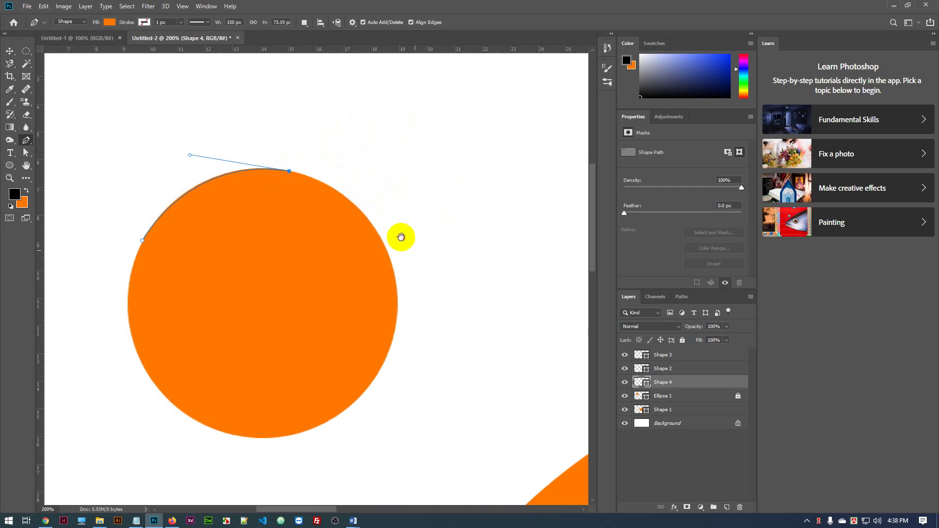
{"action": "left_click_drag", "start_coordinate": [400, 237], "coordinate": [367, 212]}
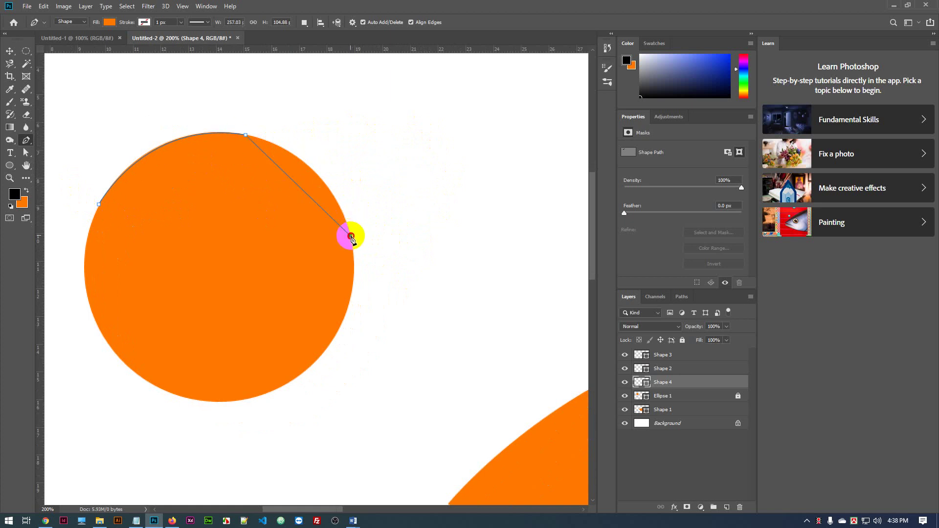
{"action": "left_click_drag", "start_coordinate": [351, 236], "coordinate": [373, 325]}
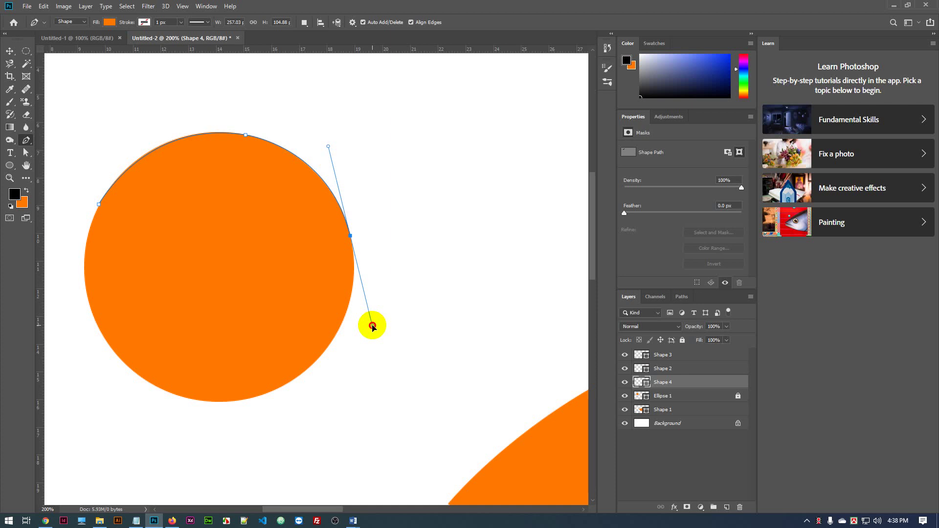
{"action": "left_click_drag", "start_coordinate": [372, 326], "coordinate": [433, 263]}
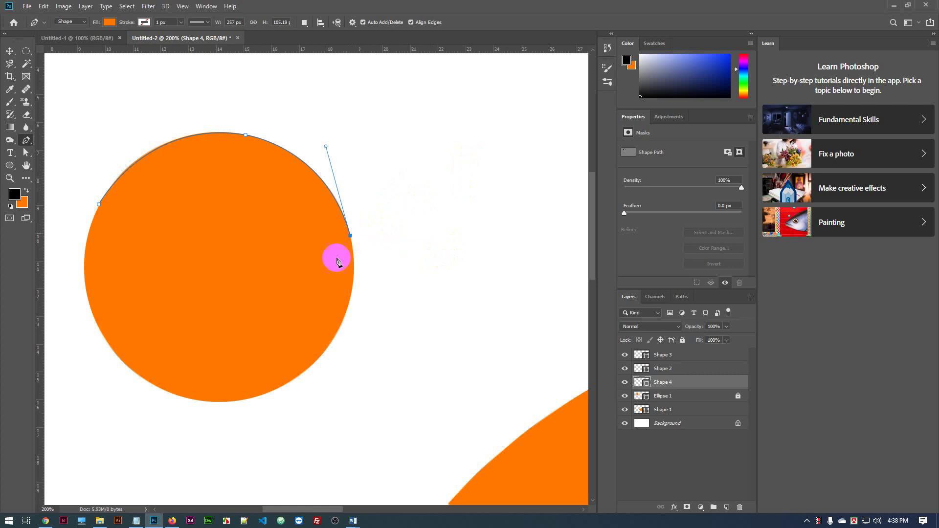
Add curved anchors on the circle's lower-right and lower-left edges, fitting each curve to the outline and removing each outgoing handle
{"action": "scroll", "coordinate": [264, 357], "scroll_direction": "left", "scroll_amount": 2}
{"action": "scroll", "coordinate": [264, 357], "scroll_direction": "down", "scroll_amount": 1}
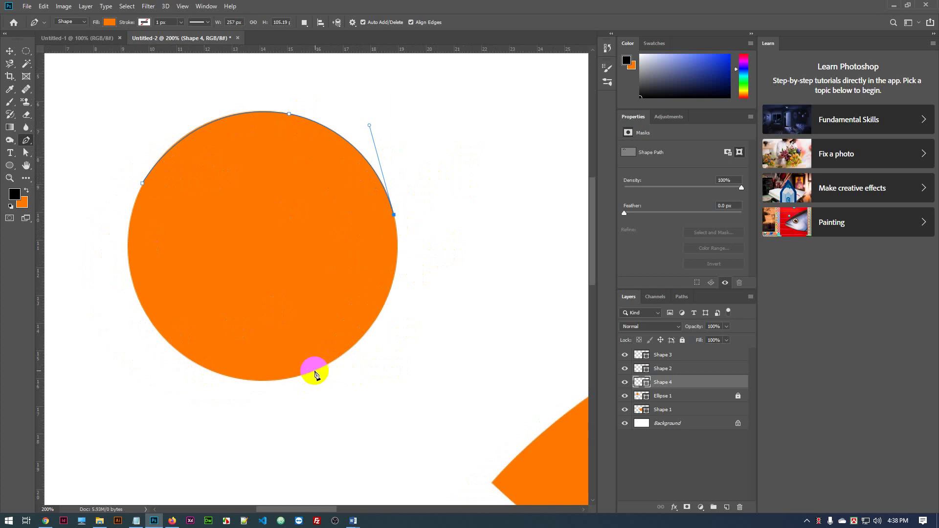
{"action": "left_click_drag", "start_coordinate": [314, 373], "coordinate": [208, 419]}
{"action": "left_click", "coordinate": [315, 371]}
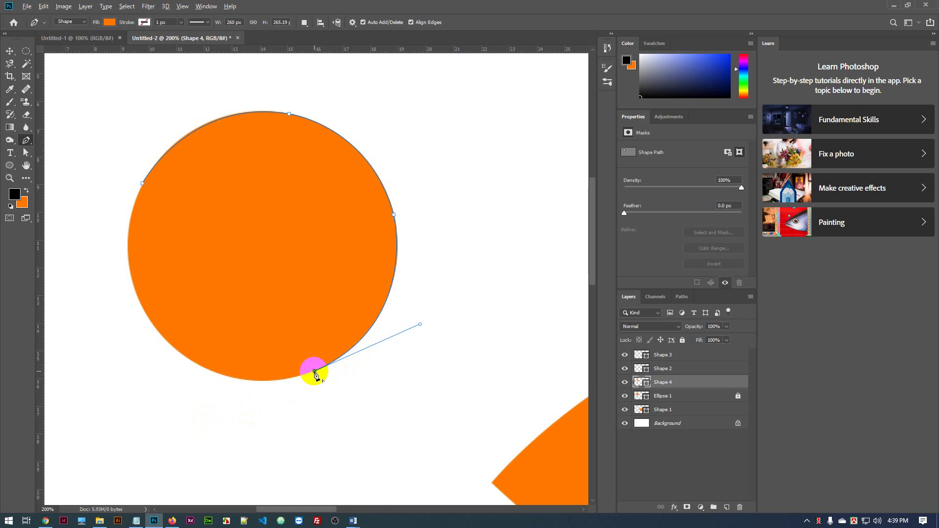
{"action": "left_click", "coordinate": [152, 318]}
{"action": "left_click_drag", "start_coordinate": [150, 320], "coordinate": [84, 219]}
{"action": "left_click", "coordinate": [153, 325]}
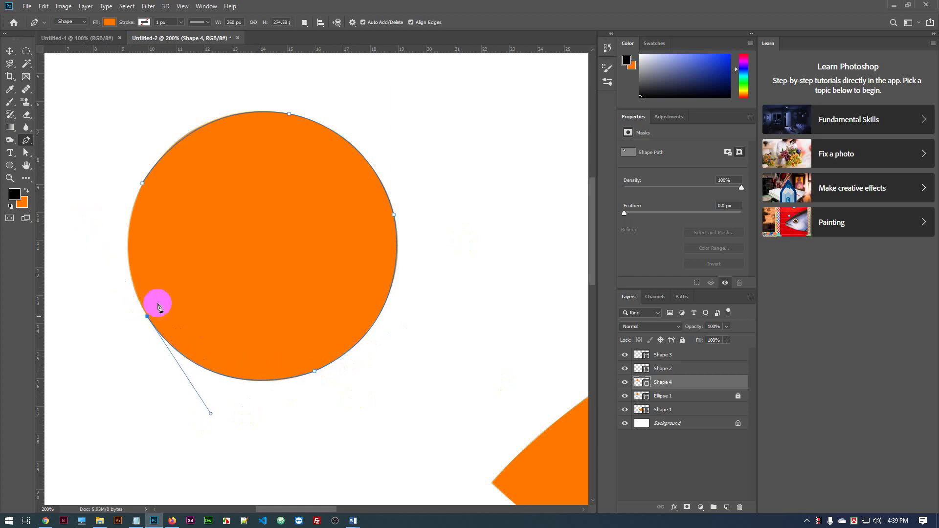
Close the traced path at its first anchor, pulling the handle to match the circle's left edge, and switch to the Move Tool
{"action": "left_click", "coordinate": [144, 185]}
{"action": "left_click_drag", "start_coordinate": [142, 185], "coordinate": [176, 109]}
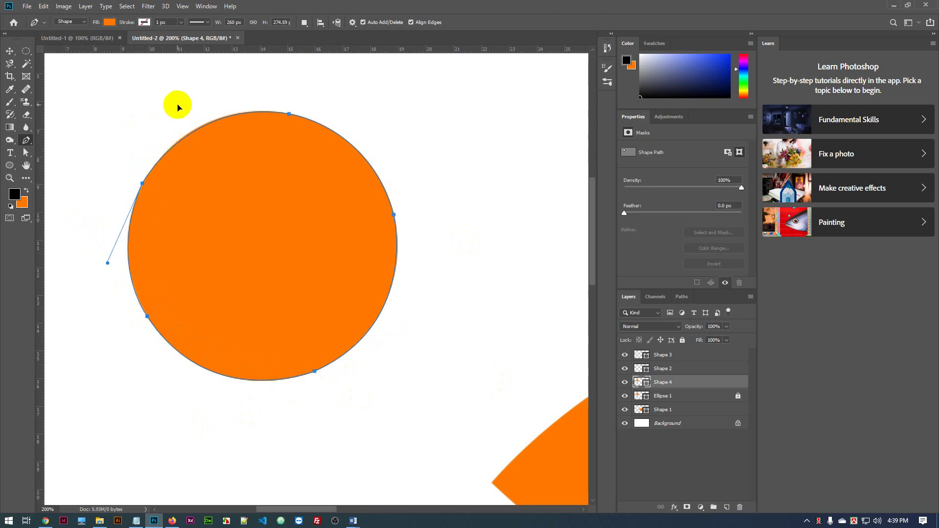
{"action": "left_click", "coordinate": [39, 78]}
{"action": "left_click", "coordinate": [9, 50]}
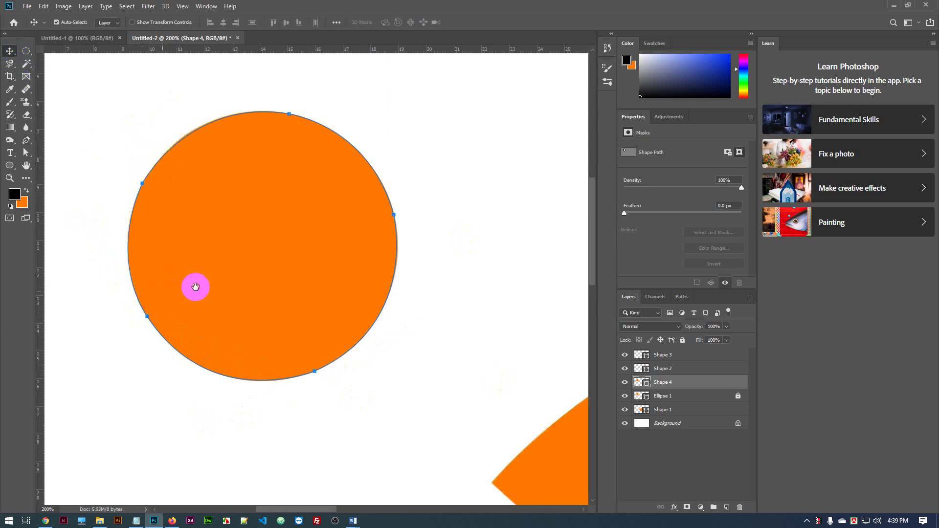
Move the traced circle down and to the left, clear of the original, and try to move the locked original circle
{"action": "left_click_drag", "start_coordinate": [195, 285], "coordinate": [290, 307]}
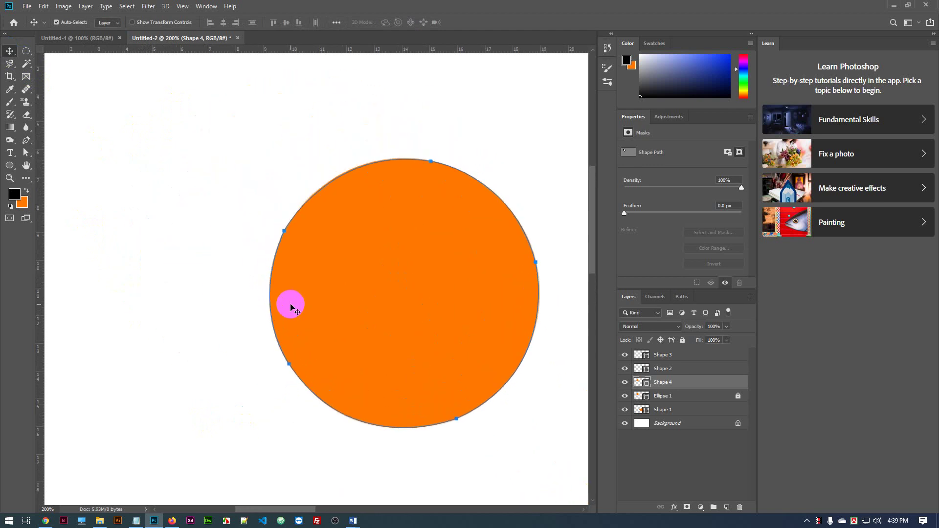
{"action": "key", "text": "ctrl+minus"}
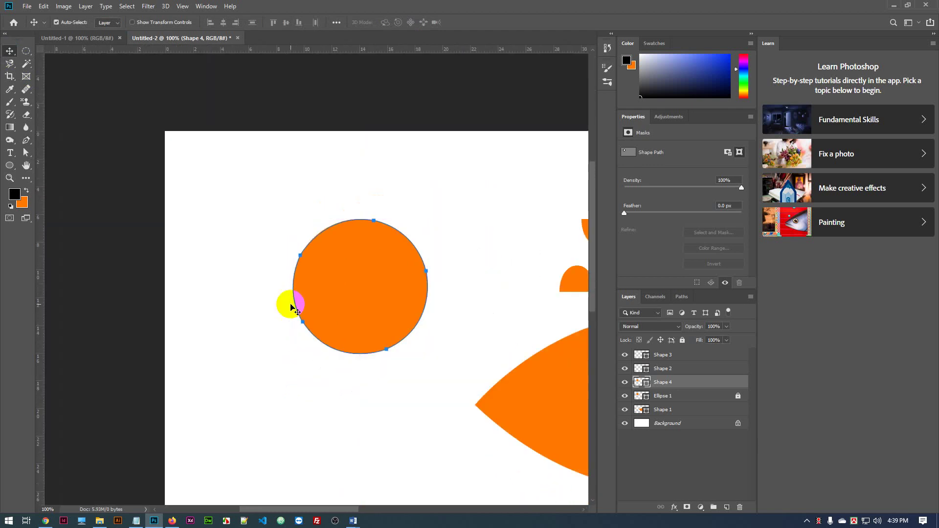
{"action": "left_click_drag", "start_coordinate": [292, 307], "coordinate": [278, 404]}
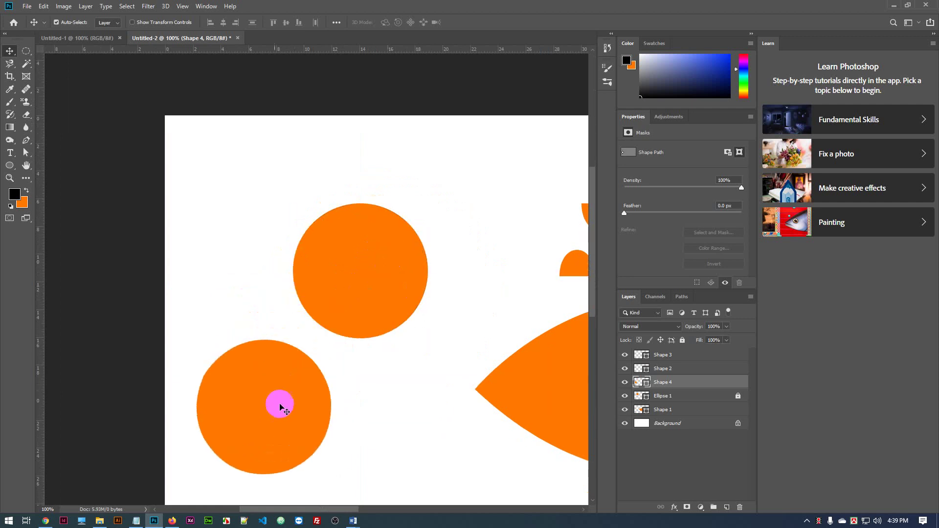
{"action": "left_click_drag", "start_coordinate": [370, 277], "coordinate": [421, 277]}
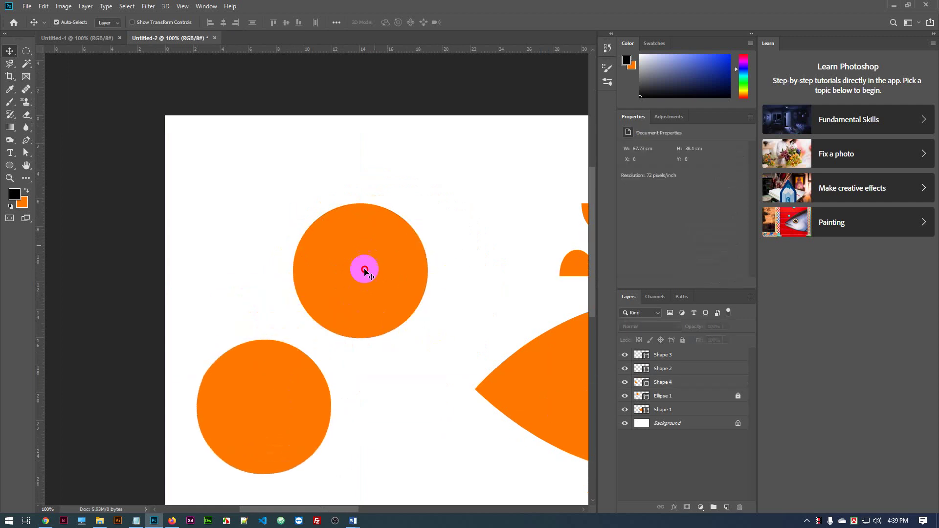
Select the locked original circle's layer, and move the traced circle directly below the original circle
{"action": "left_click", "coordinate": [719, 396]}
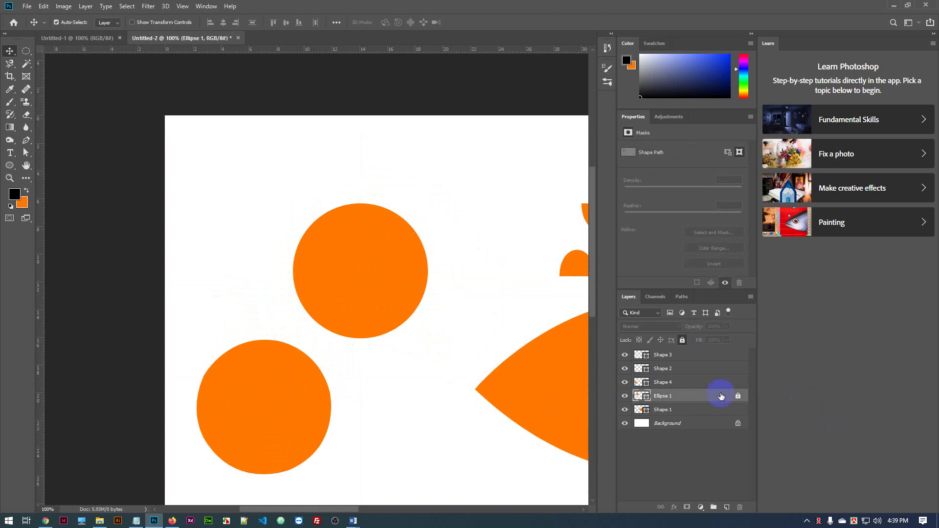
{"action": "left_click_drag", "start_coordinate": [259, 396], "coordinate": [266, 376]}
{"action": "left_click_drag", "start_coordinate": [384, 421], "coordinate": [292, 350]}
{"action": "left_click_drag", "start_coordinate": [145, 293], "coordinate": [228, 355]}
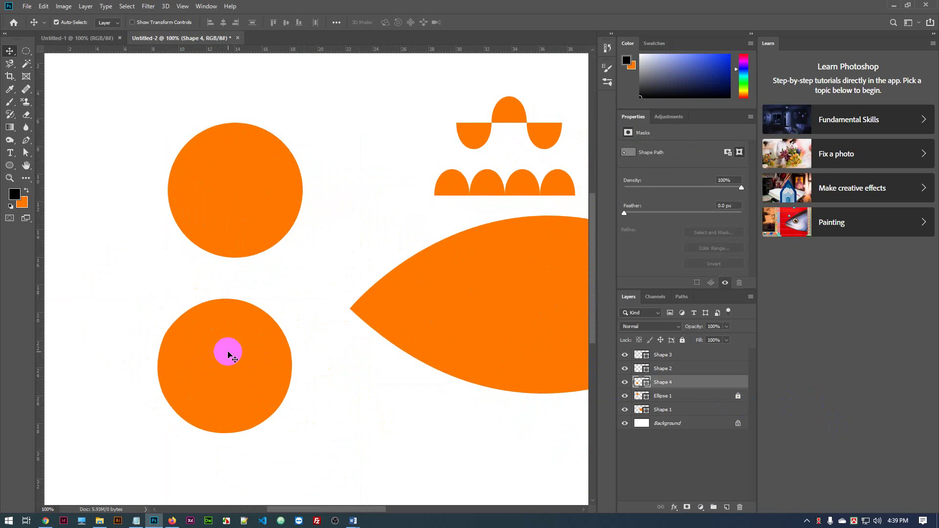
{"action": "left_click_drag", "start_coordinate": [228, 359], "coordinate": [205, 351]}
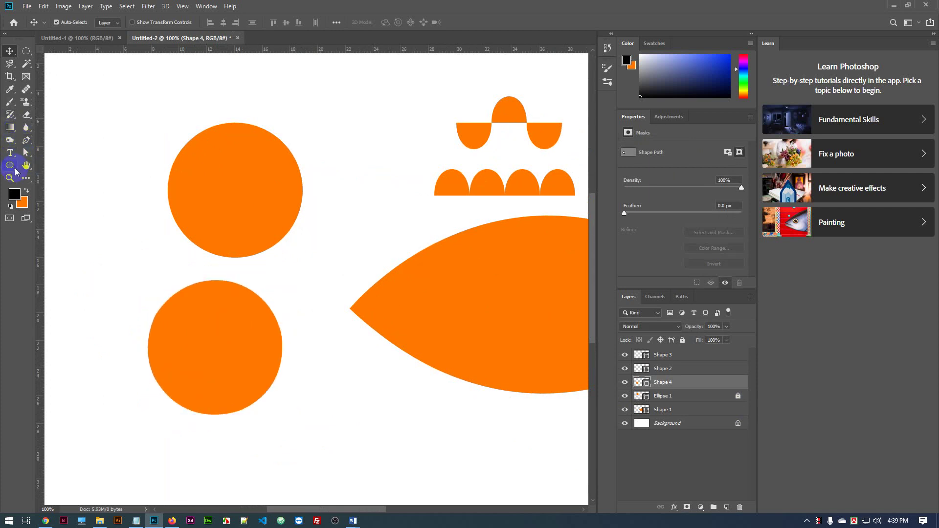
Change the traced circle's fill to dark red from the colour swatches, and return to the Move Tool
{"action": "left_click", "coordinate": [12, 168]}
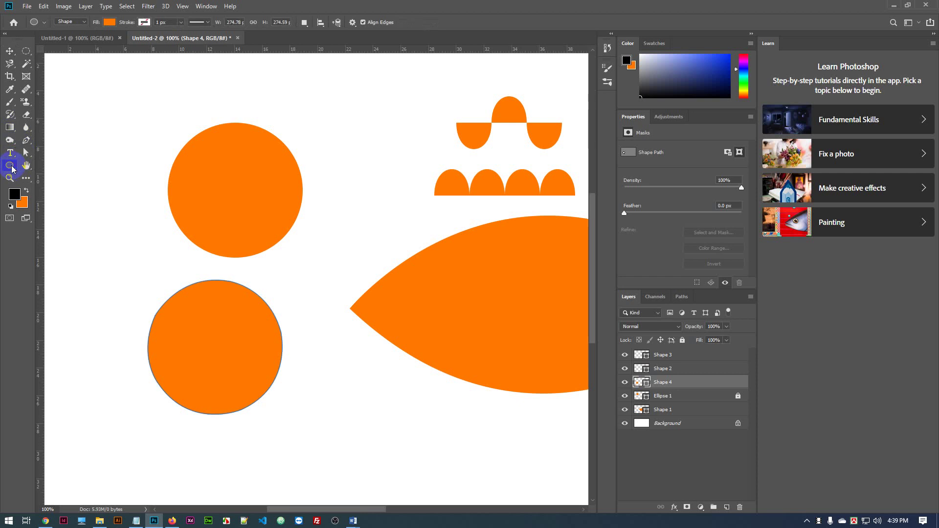
{"action": "left_click", "coordinate": [110, 23]}
{"action": "left_click", "coordinate": [107, 102]}
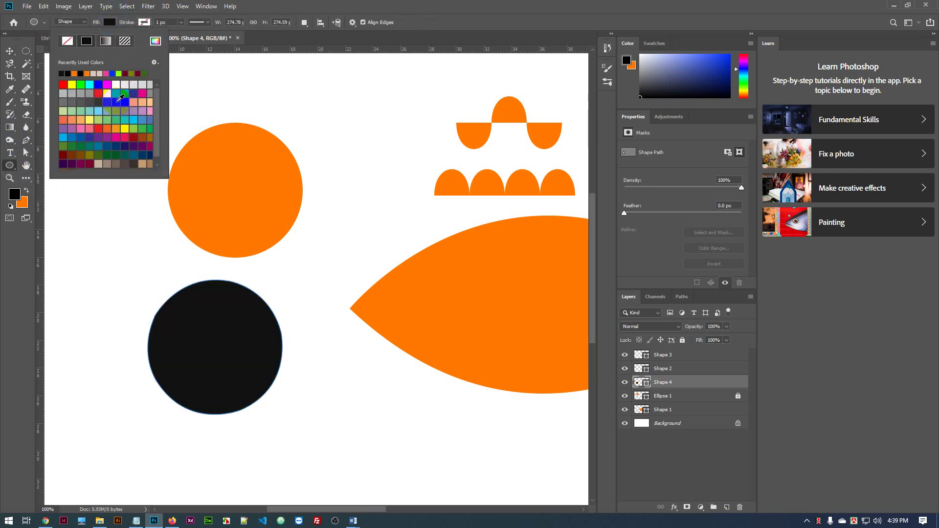
{"action": "left_click", "coordinate": [133, 102]}
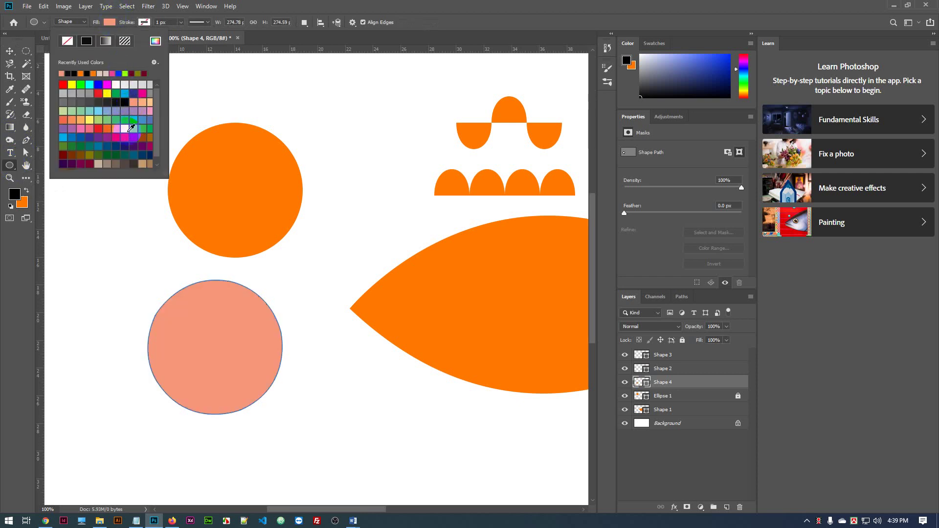
{"action": "left_click", "coordinate": [146, 149]}
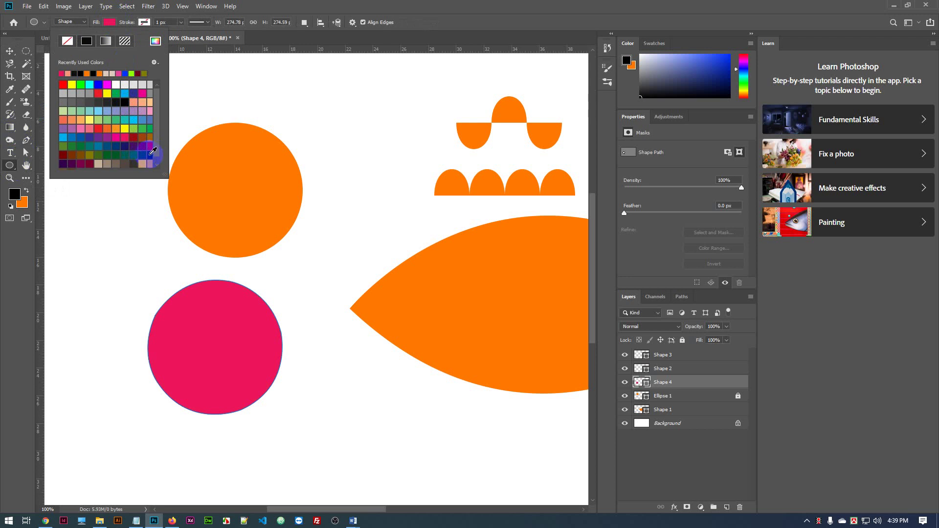
{"action": "left_click", "coordinate": [148, 132]}
{"action": "left_click", "coordinate": [134, 134]}
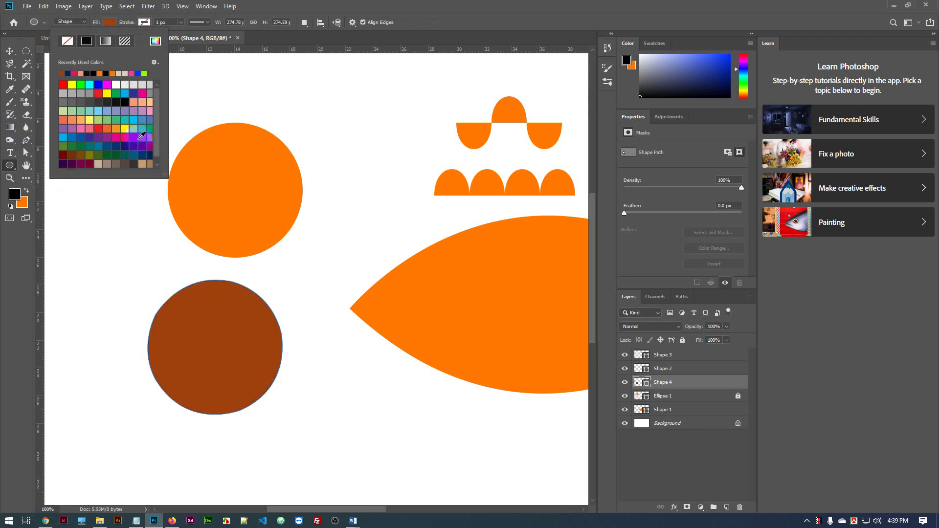
{"action": "left_click", "coordinate": [136, 137]}
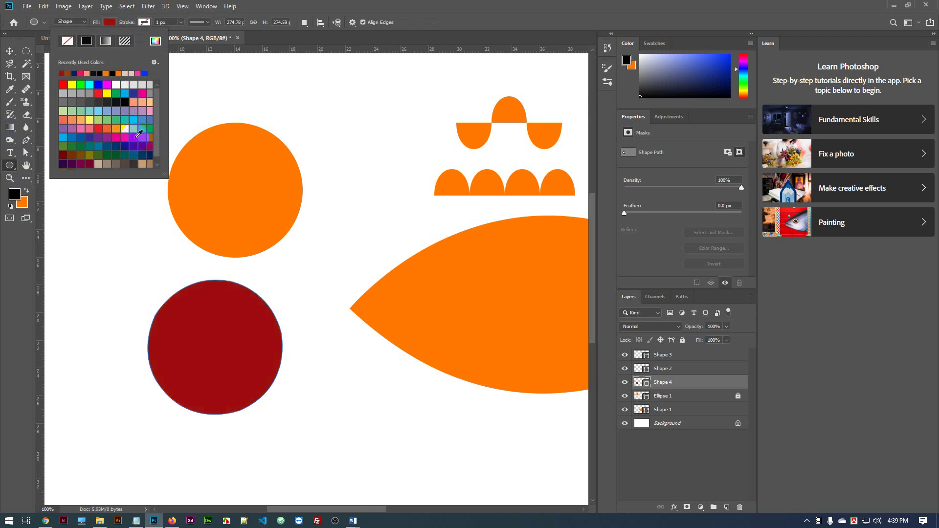
{"action": "left_click", "coordinate": [61, 252]}
{"action": "left_click", "coordinate": [10, 52]}
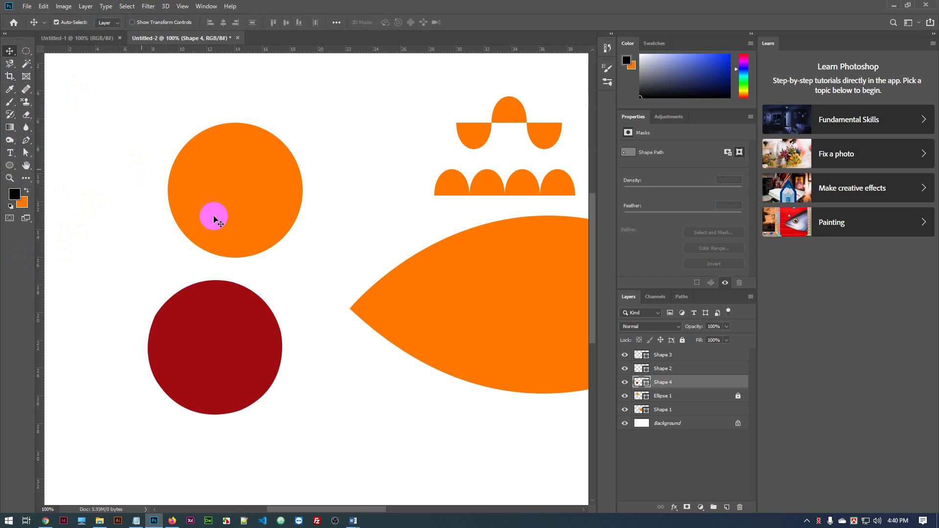
Move the dark red traced circle up so that it partly overlaps the original orange circle
{"action": "left_click_drag", "start_coordinate": [210, 313], "coordinate": [267, 338]}
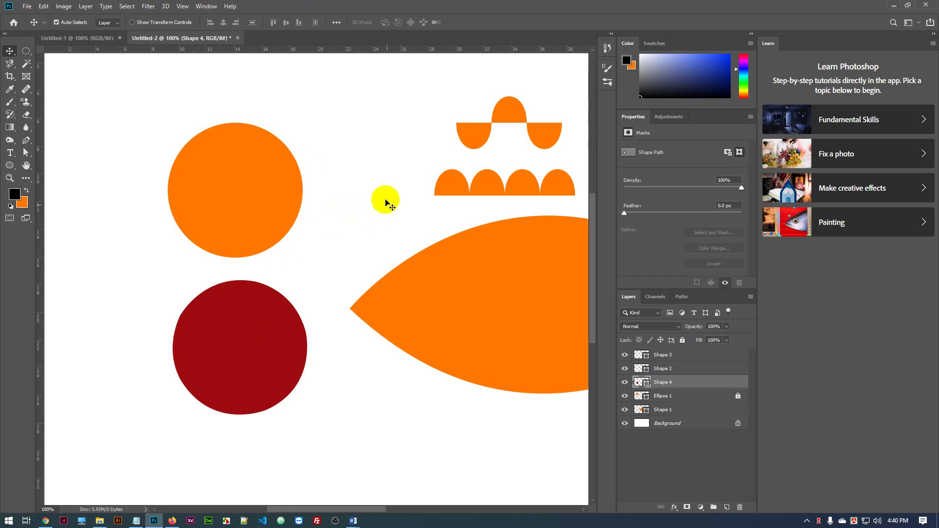
{"action": "left_click_drag", "start_coordinate": [235, 209], "coordinate": [209, 226]}
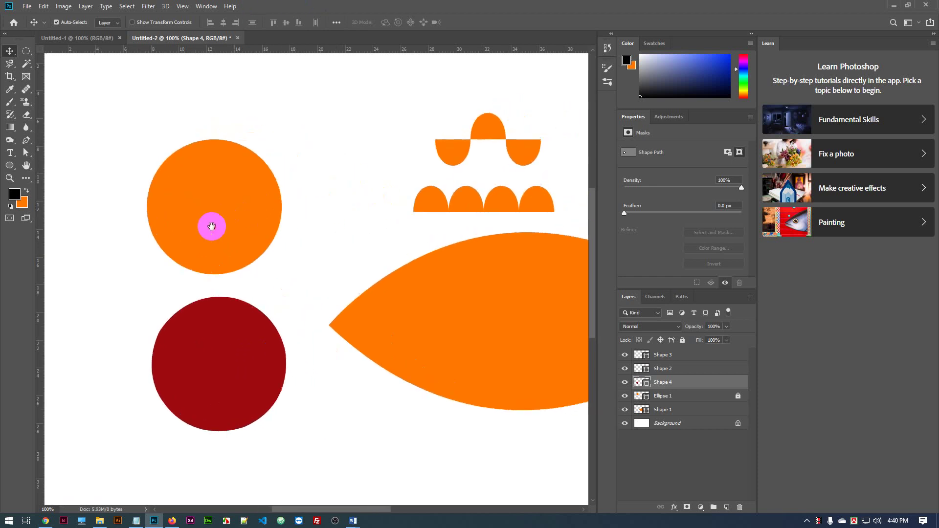
{"action": "left_click", "coordinate": [282, 315]}
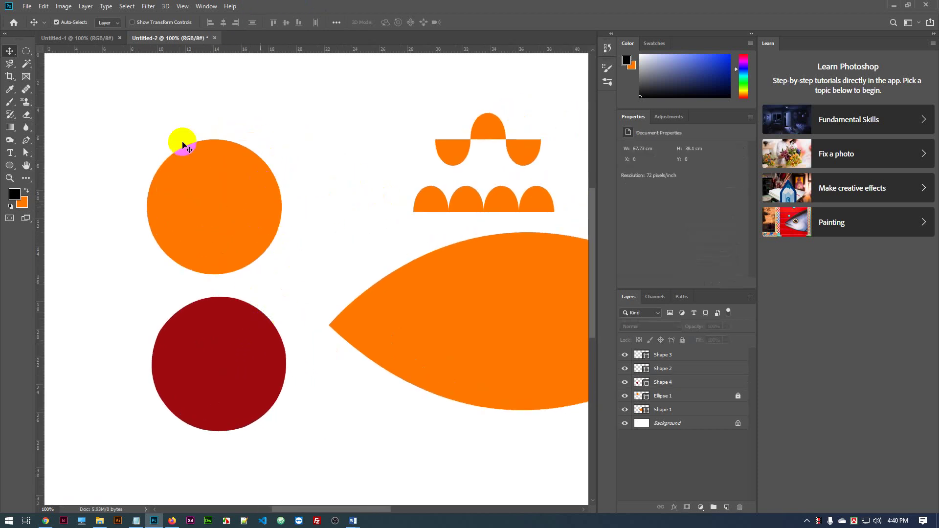
{"action": "left_click", "coordinate": [241, 419]}
{"action": "left_click_drag", "start_coordinate": [218, 325], "coordinate": [189, 195]}
Move the leaf shape down and to the left with the Move Tool, into the empty canvas below the circles
{"action": "left_click_drag", "start_coordinate": [475, 286], "coordinate": [395, 269]}
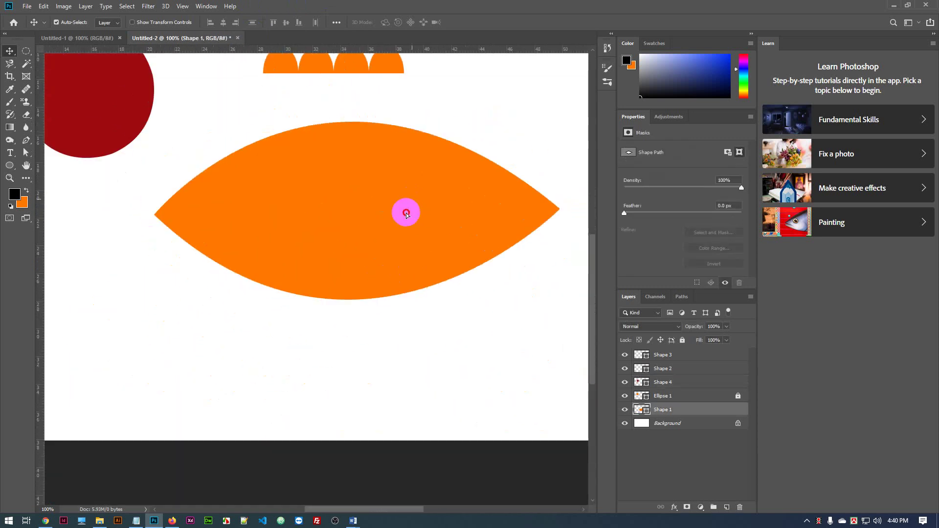
{"action": "left_click_drag", "start_coordinate": [404, 210], "coordinate": [308, 347]}
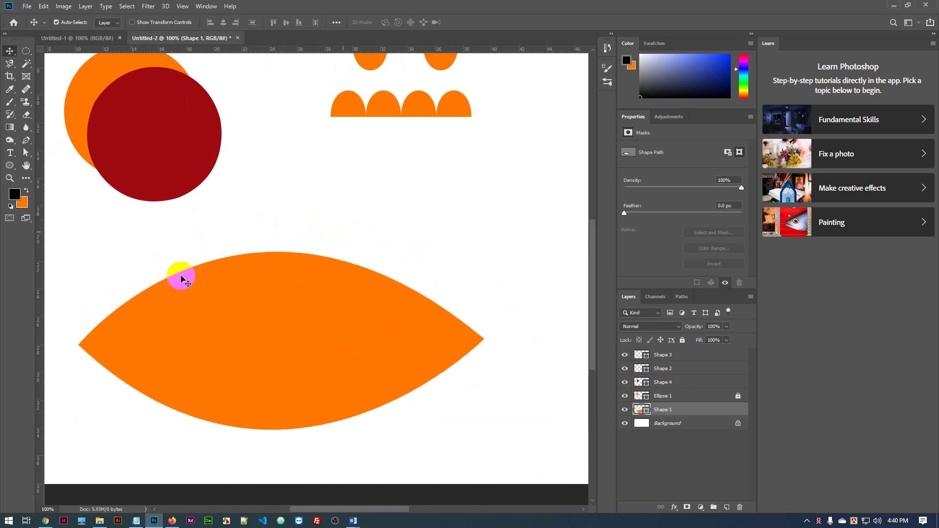
{"action": "left_click_drag", "start_coordinate": [323, 310], "coordinate": [287, 321]}
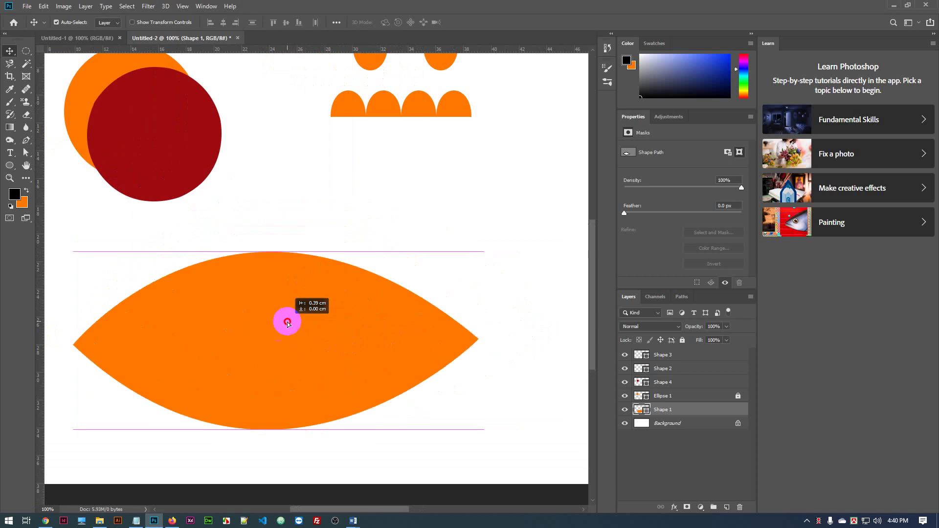
{"action": "left_click_drag", "start_coordinate": [547, 267], "coordinate": [545, 282]}
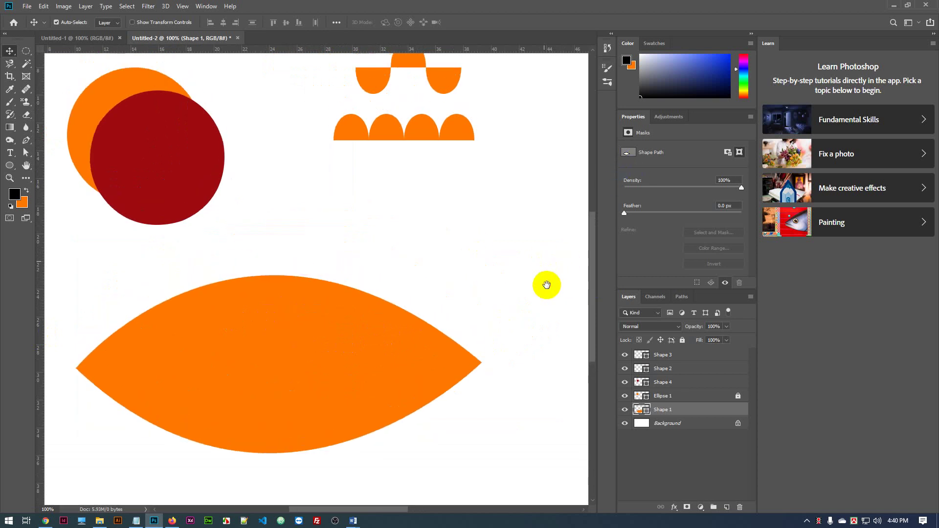
{"action": "left_click_drag", "start_coordinate": [342, 342], "coordinate": [366, 314]}
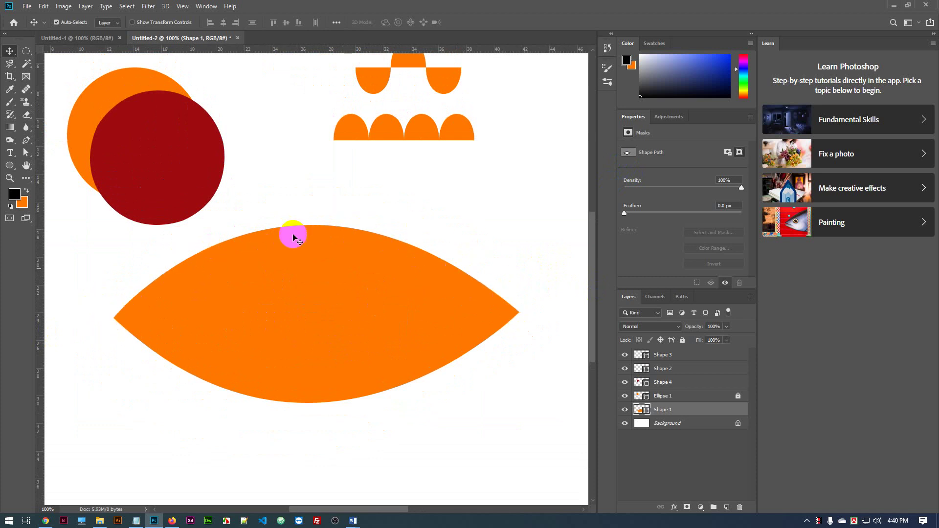
{"action": "left_click_drag", "start_coordinate": [339, 266], "coordinate": [307, 323]}
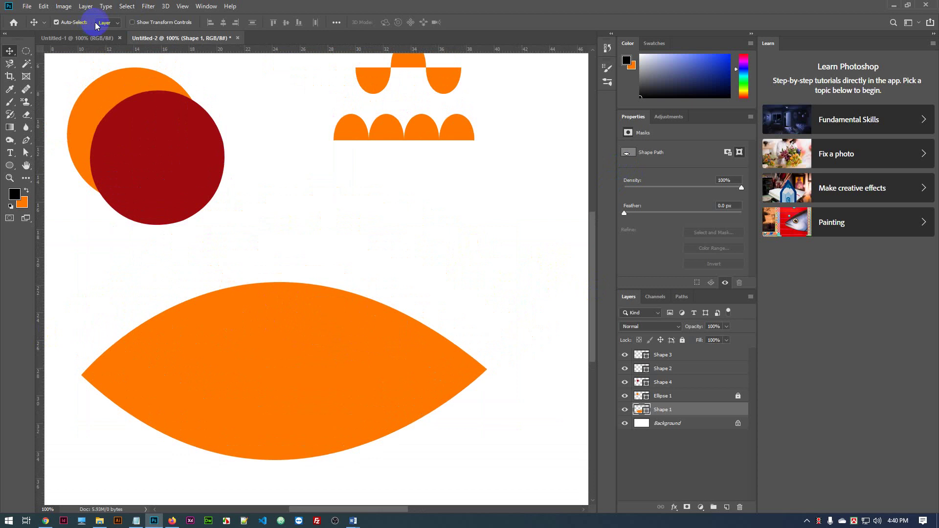
Draw a straight-edged, four-anchor outline above the leaf shape with the Pen Tool in Path mode, and switch to the Move Tool
{"action": "left_click", "coordinate": [27, 140]}
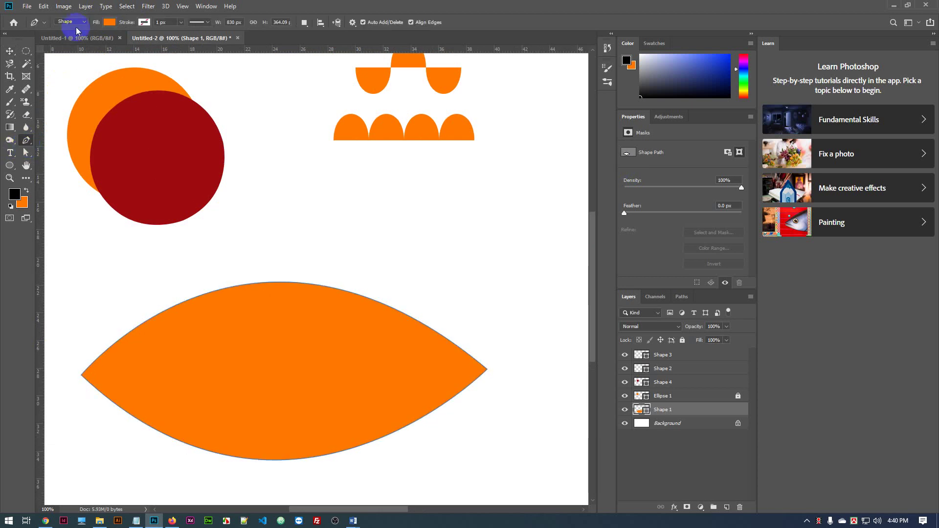
{"action": "left_click", "coordinate": [75, 22]}
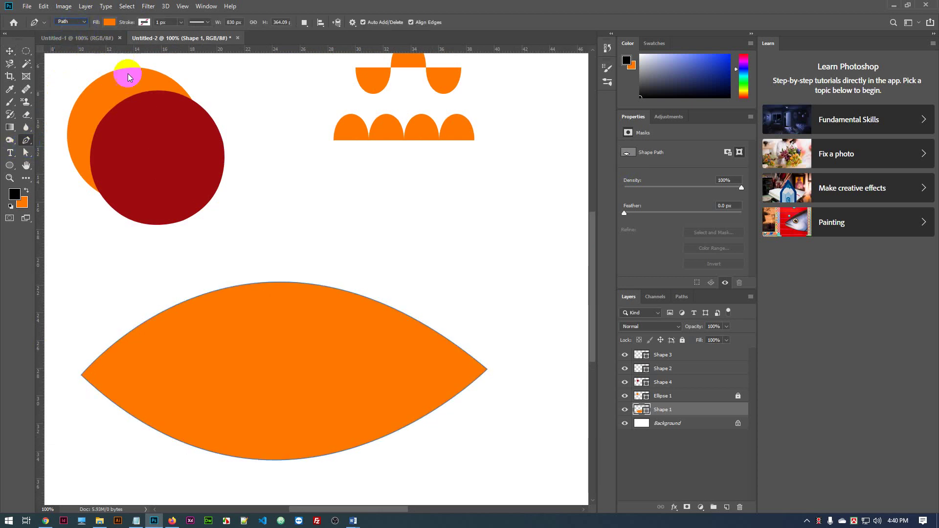
{"action": "left_click", "coordinate": [277, 202]}
{"action": "left_click", "coordinate": [472, 185]}
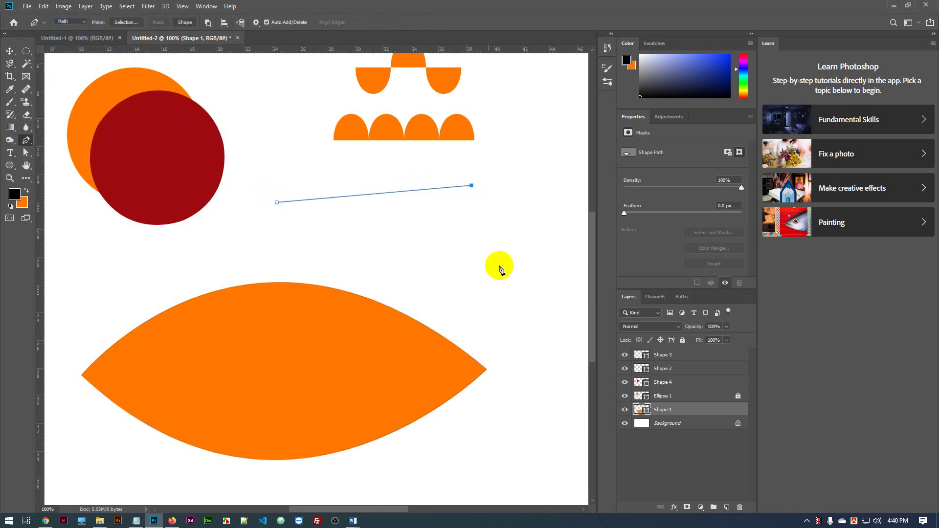
{"action": "left_click", "coordinate": [500, 271]}
{"action": "left_click", "coordinate": [270, 248]}
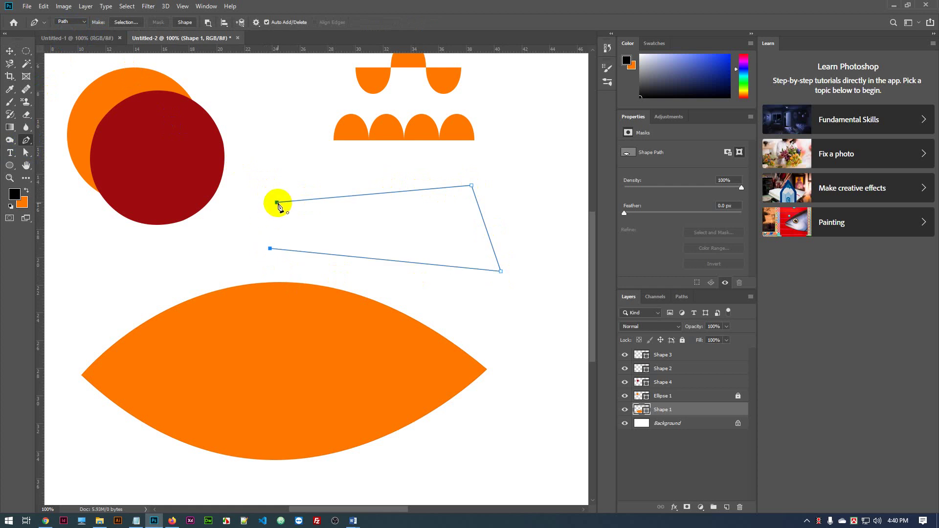
{"action": "left_click", "coordinate": [8, 53]}
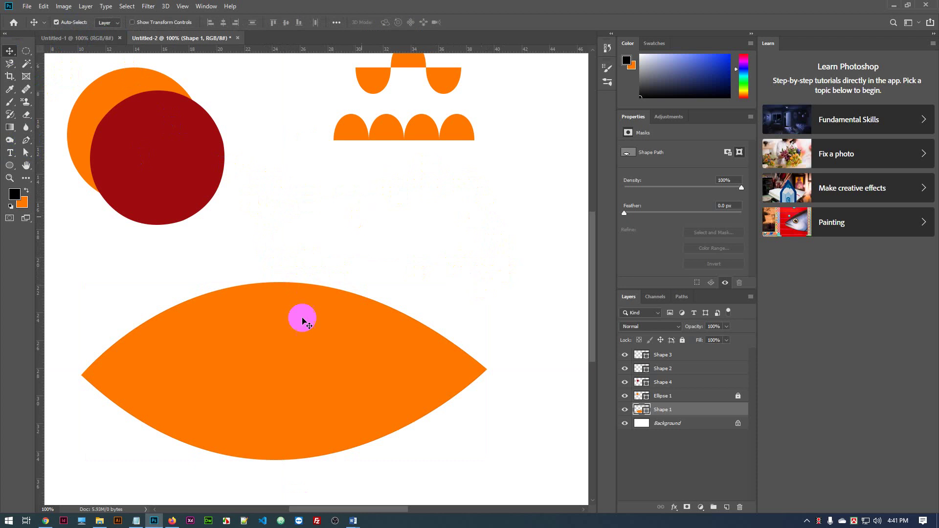
Move the leaf shape around with the Move Tool, leaving it slightly higher and further right on the canvas
{"action": "left_click_drag", "start_coordinate": [300, 318], "coordinate": [274, 319]}
{"action": "left_click", "coordinate": [271, 352]}
{"action": "left_click_drag", "start_coordinate": [271, 351], "coordinate": [260, 325]}
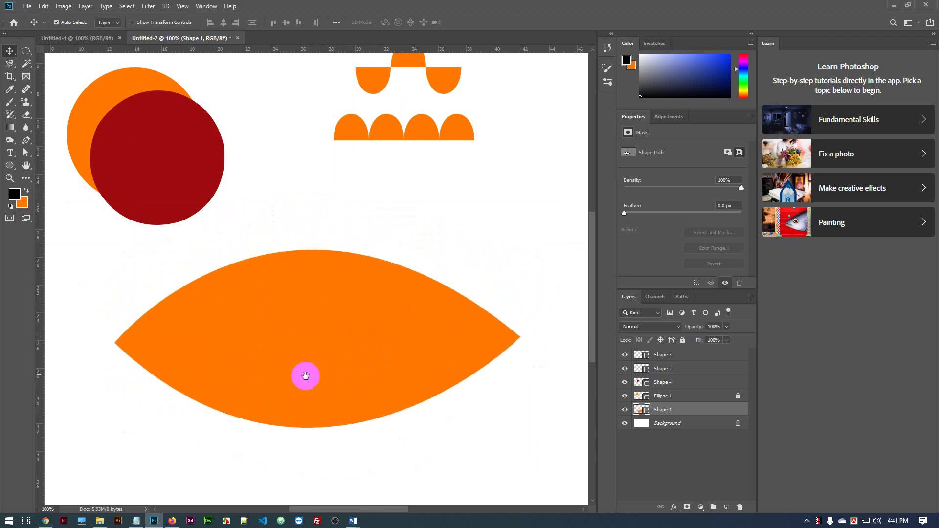
{"action": "scroll", "coordinate": [274, 367], "scroll_direction": "right", "scroll_amount": 2}
{"action": "scroll", "coordinate": [274, 367], "scroll_direction": "up", "scroll_amount": 1}
{"action": "left_click_drag", "start_coordinate": [343, 284], "coordinate": [321, 314]}
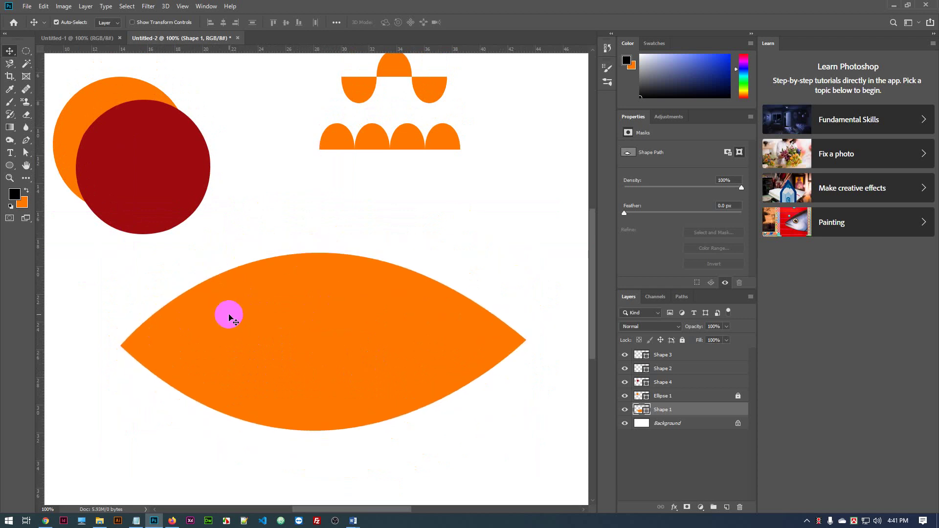
{"action": "left_click_drag", "start_coordinate": [269, 360], "coordinate": [258, 332]}
{"action": "left_click_drag", "start_coordinate": [304, 308], "coordinate": [325, 301]}
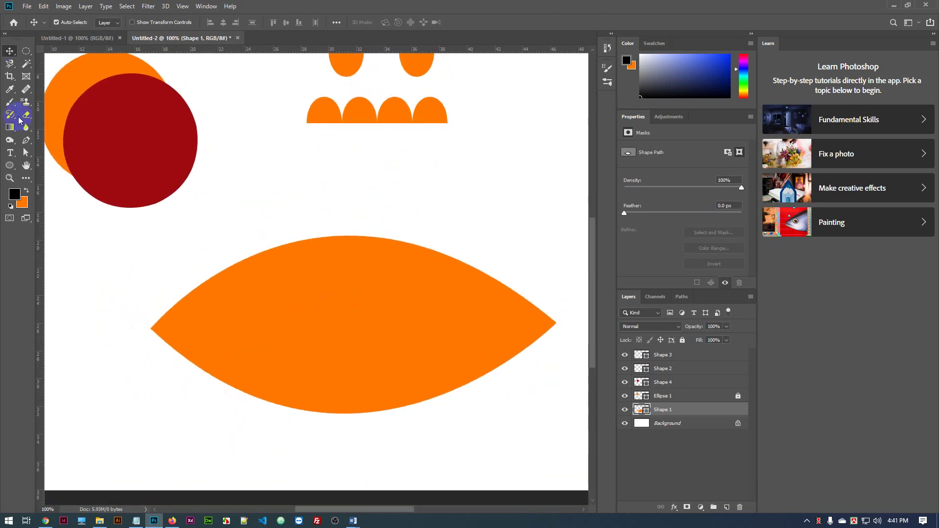
Select the leaf shape's whole path, including both corner anchors, with the Path Selection Tool
{"action": "left_click", "coordinate": [29, 155]}
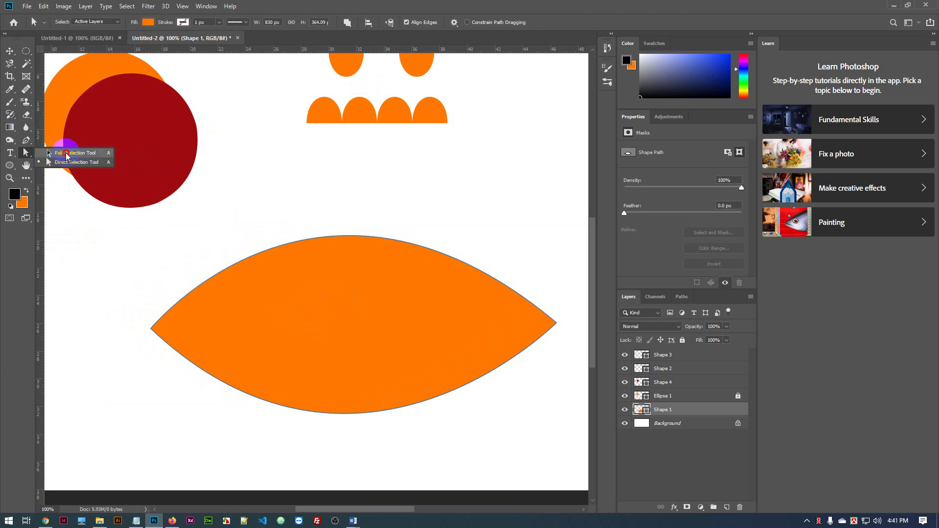
{"action": "left_click", "coordinate": [67, 155]}
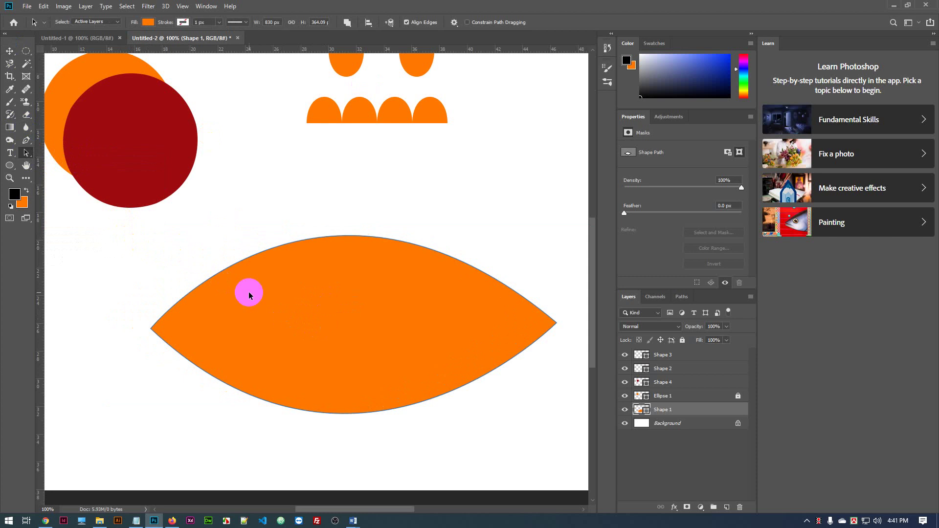
{"action": "left_click", "coordinate": [329, 314]}
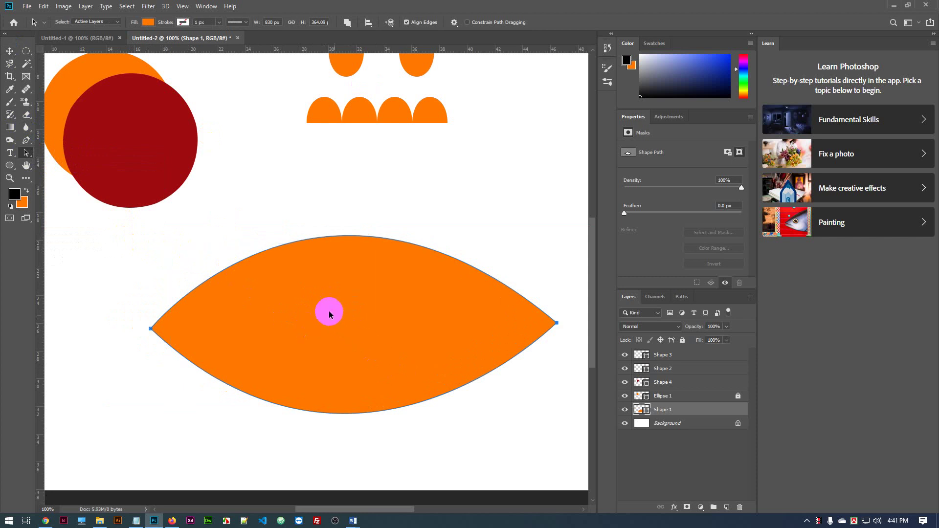
{"action": "left_click", "coordinate": [150, 329]}
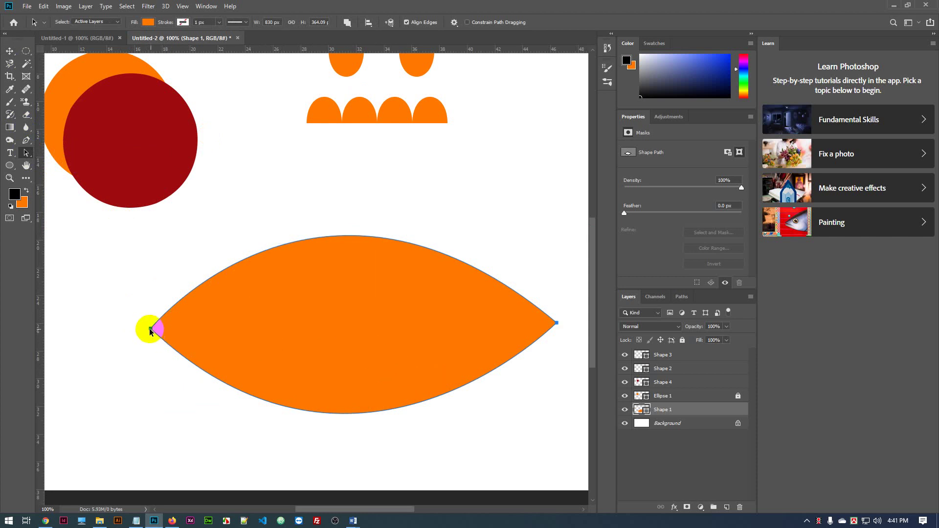
{"action": "left_click", "coordinate": [561, 336]}
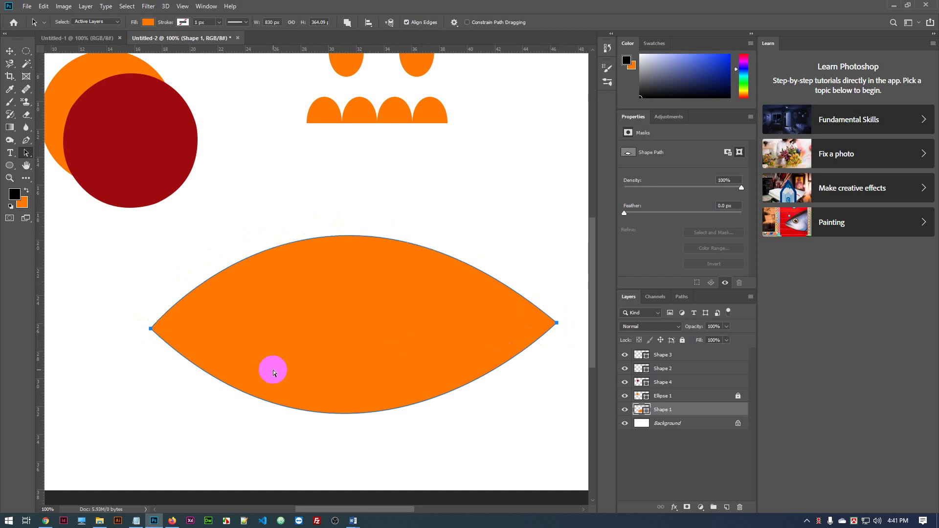
{"action": "key", "text": "ctrl+plus"}
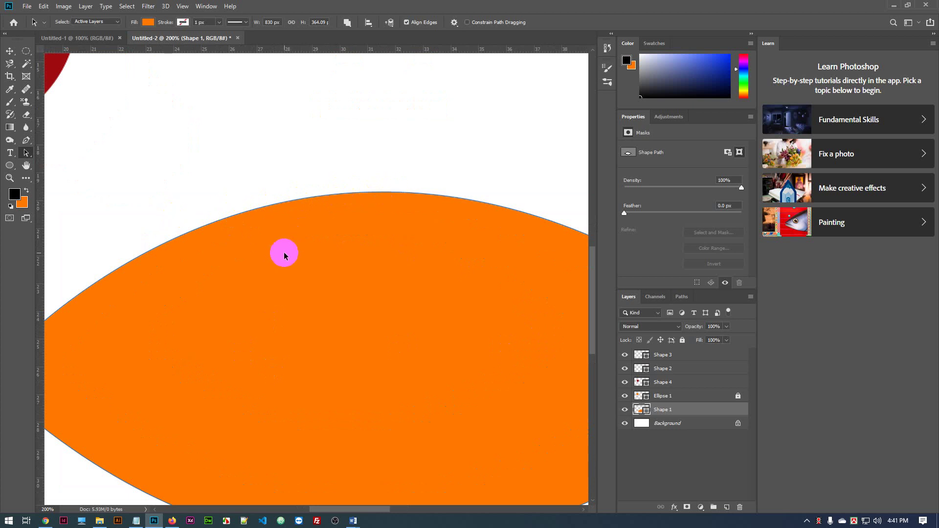
{"action": "key", "text": "ctrl+minus"}
{"action": "key", "text": "ctrl+minus"}
{"action": "key", "text": "ctrl+minus"}
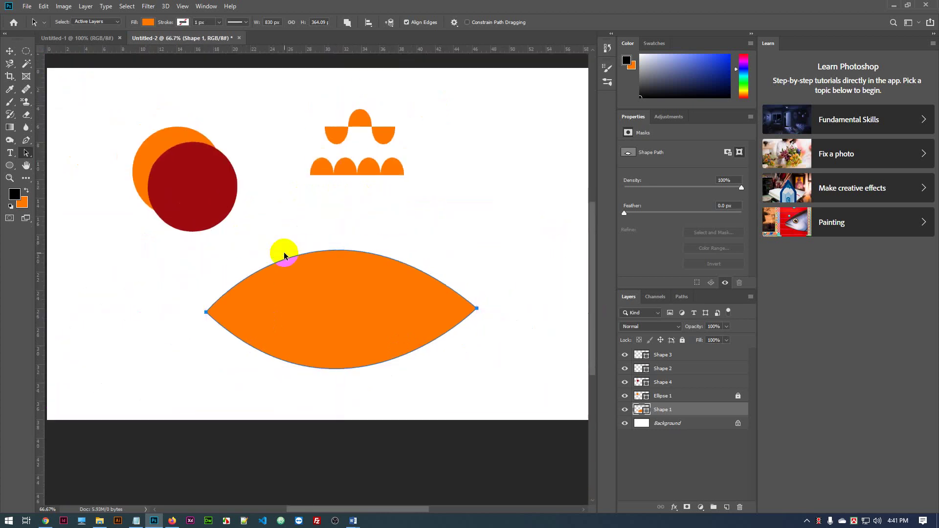
Try to select the row of half-circles above the leaf shape with the Path Selection Tool
{"action": "left_click", "coordinate": [27, 154]}
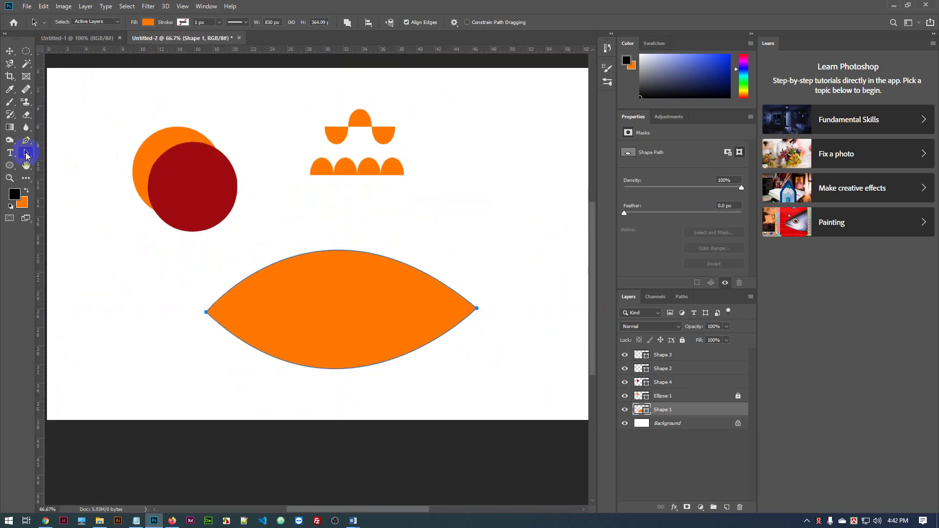
{"action": "left_click", "coordinate": [283, 268]}
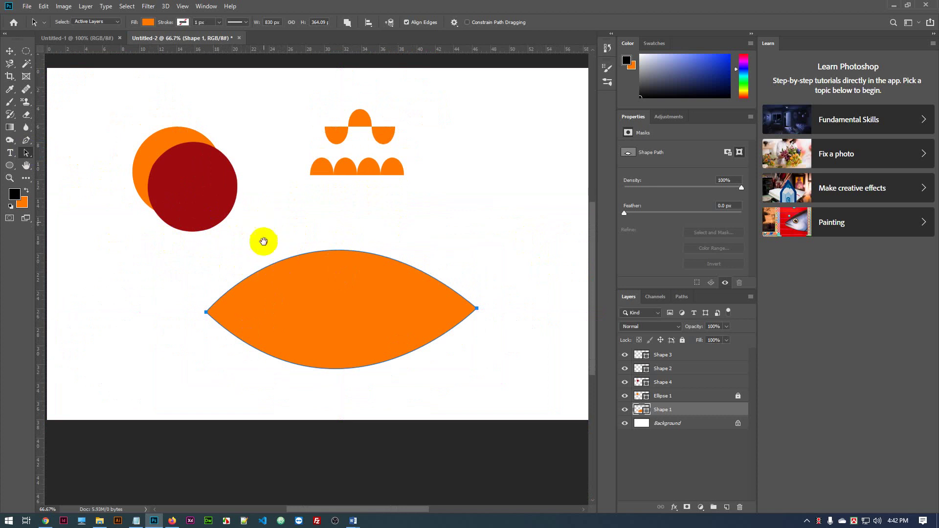
{"action": "left_click_drag", "start_coordinate": [264, 241], "coordinate": [205, 248]}
{"action": "left_click_drag", "start_coordinate": [295, 195], "coordinate": [417, 212]}
{"action": "left_click", "coordinate": [296, 195]}
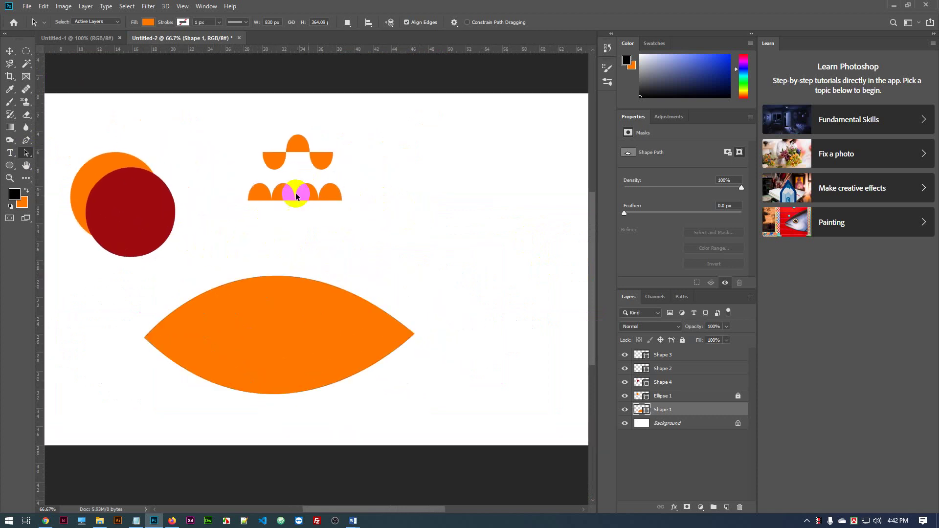
{"action": "left_click_drag", "start_coordinate": [296, 196], "coordinate": [346, 209]}
{"action": "left_click", "coordinate": [302, 182]}
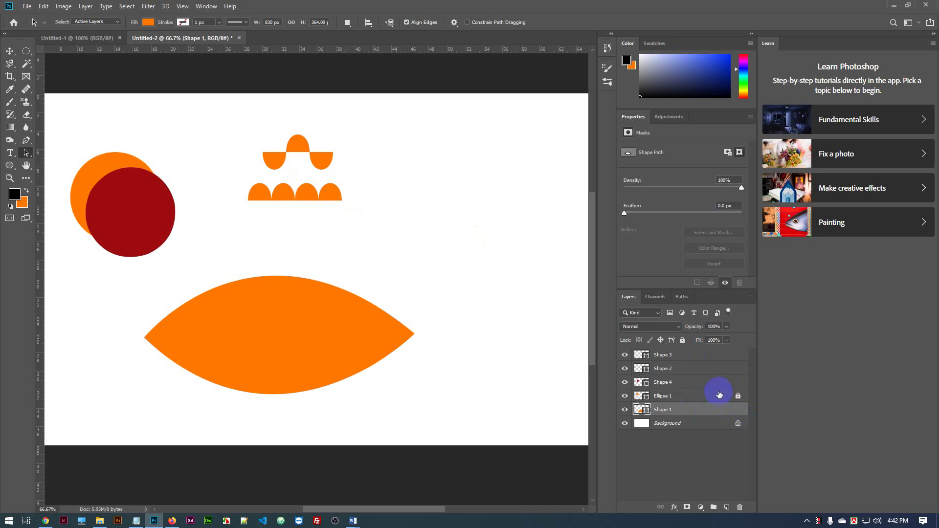
Unlock the Ellipse 1 layer, and try to select the half-circles from it with the Path Selection Tool
{"action": "left_click", "coordinate": [719, 389]}
{"action": "left_click", "coordinate": [723, 397]}
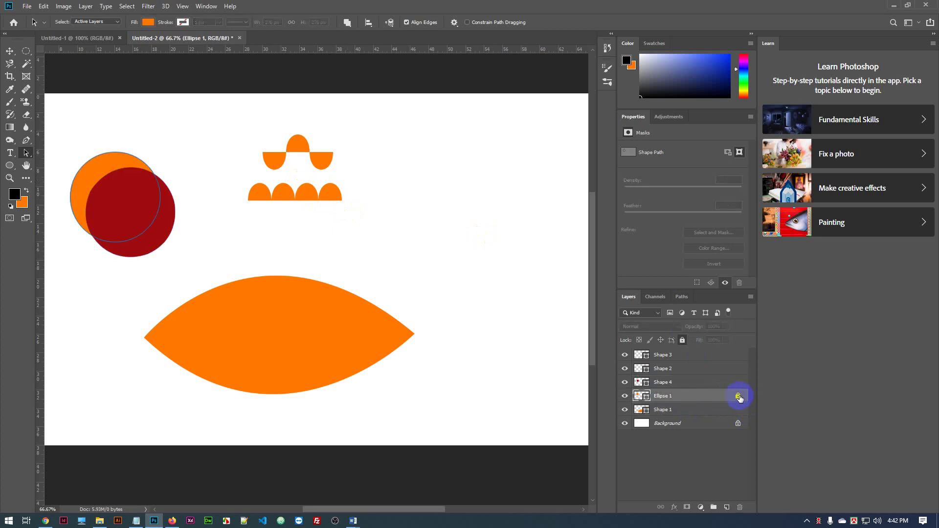
{"action": "left_click", "coordinate": [738, 396]}
{"action": "left_click_drag", "start_coordinate": [340, 211], "coordinate": [313, 197]}
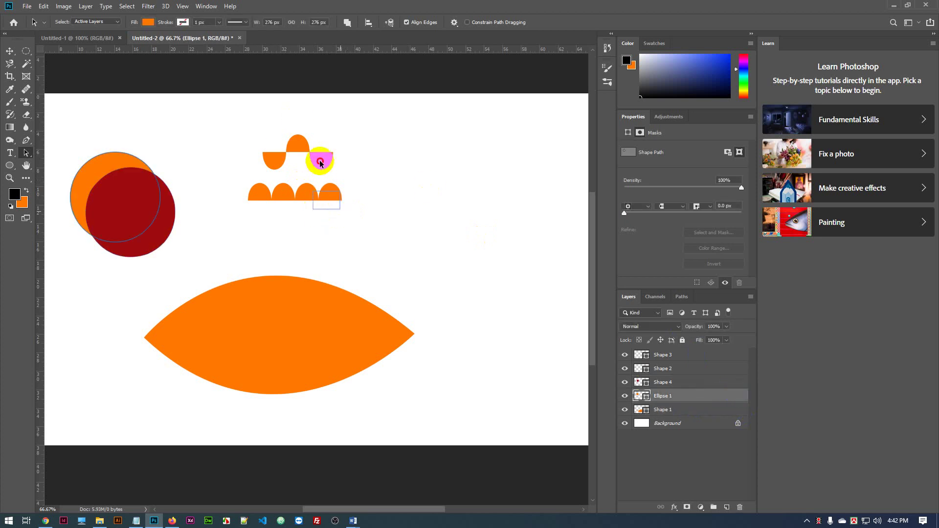
Select the Shape 4 layer and delete its dark red circle
{"action": "left_click", "coordinate": [659, 383]}
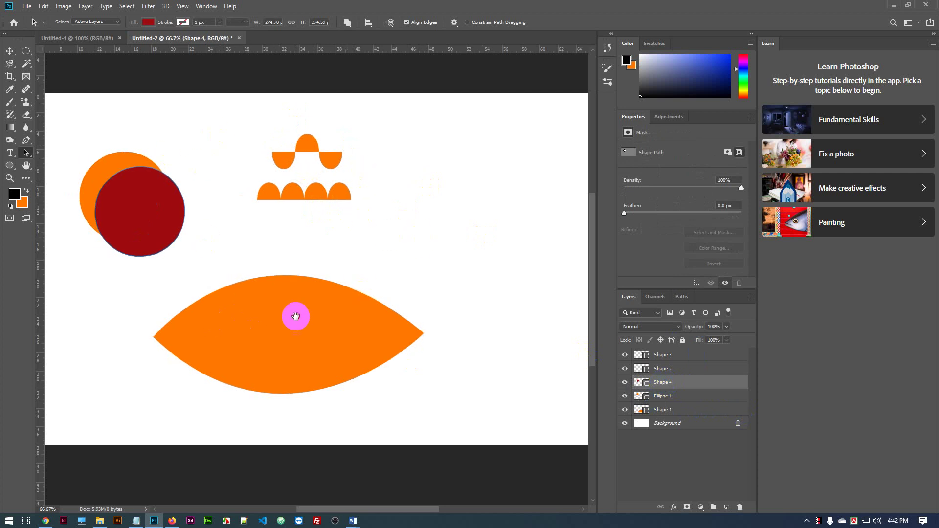
{"action": "mouse_move", "coordinate": [296, 315]}
{"action": "left_mouse_down"}
{"action": "mouse_move", "coordinate": [272, 326]}
{"action": "mouse_move", "coordinate": [303, 318]}
{"action": "left_mouse_up"}
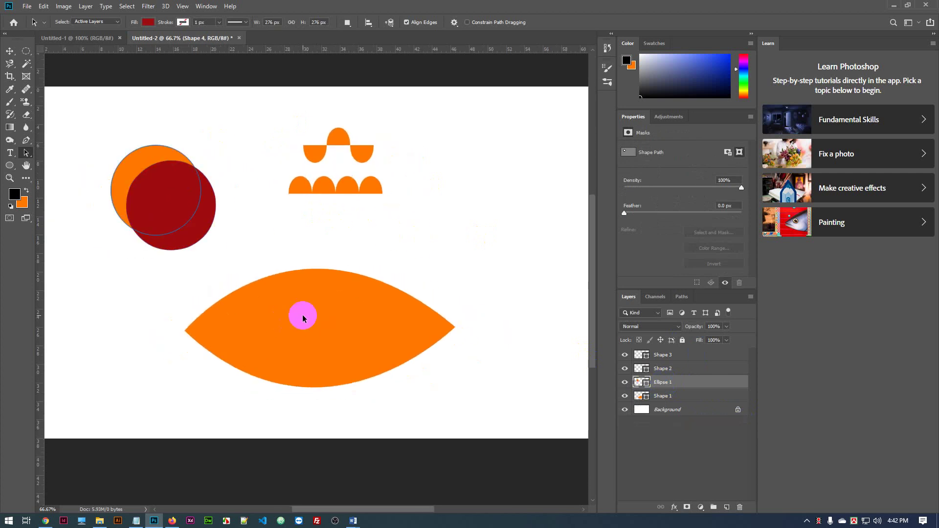
{"action": "key", "text": "Delete"}
Undo the deletion and all earlier shape edits, back to the blank Layer 1 above the Background
{"action": "key", "text": "ctrl+z"}
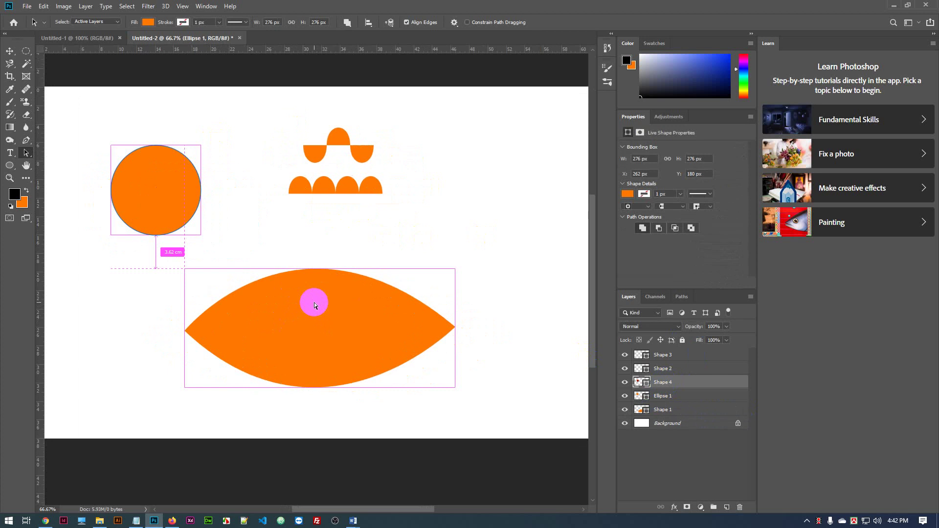
{"action": "key", "text": "ctrl+z"}
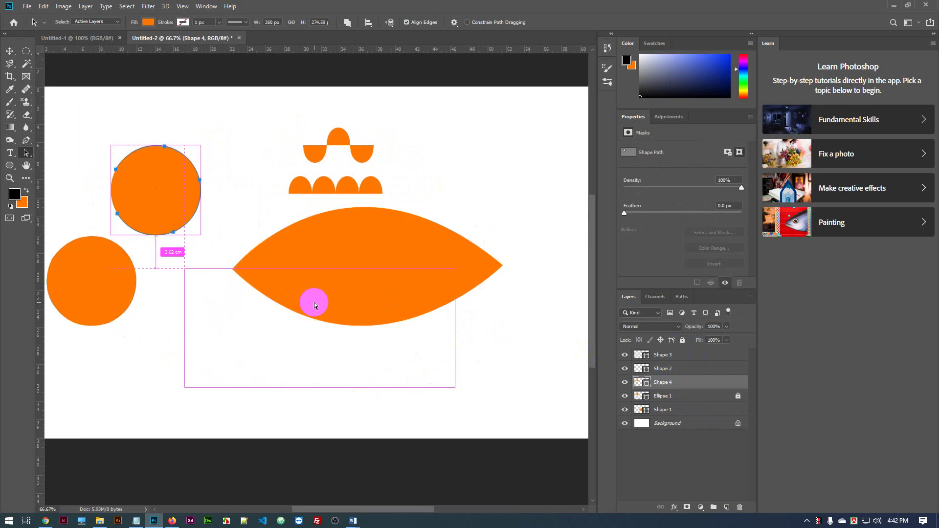
{"action": "key", "text": "ctrl+z"}
{"action": "key", "text": "ctrl+z"}
{"action": "key", "text": "ctrl+z"}
{"action": "key", "text": "ctrl+z"}
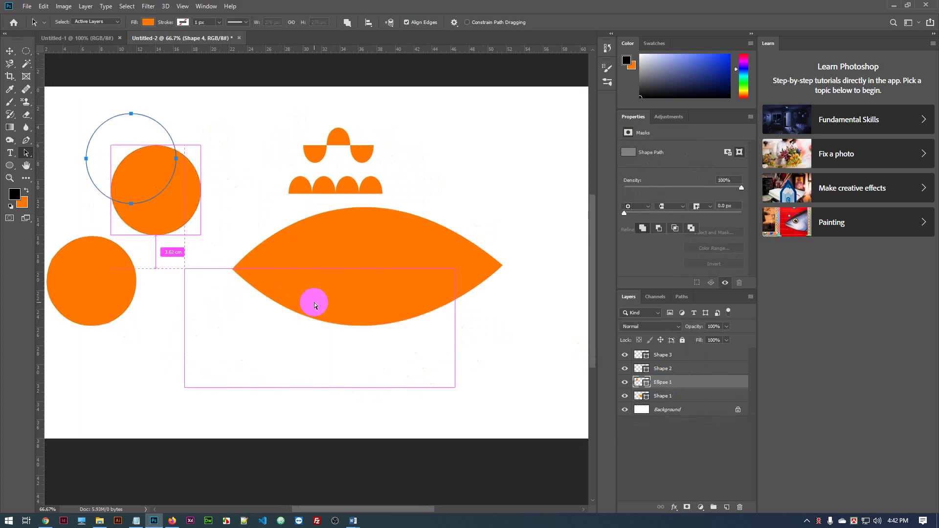
{"action": "key", "text": "ctrl+z"}
{"action": "key", "text": "ctrl+z"}
{"action": "key", "text": "ctrl+z"}
{"action": "key", "text": "ctrl+z"}
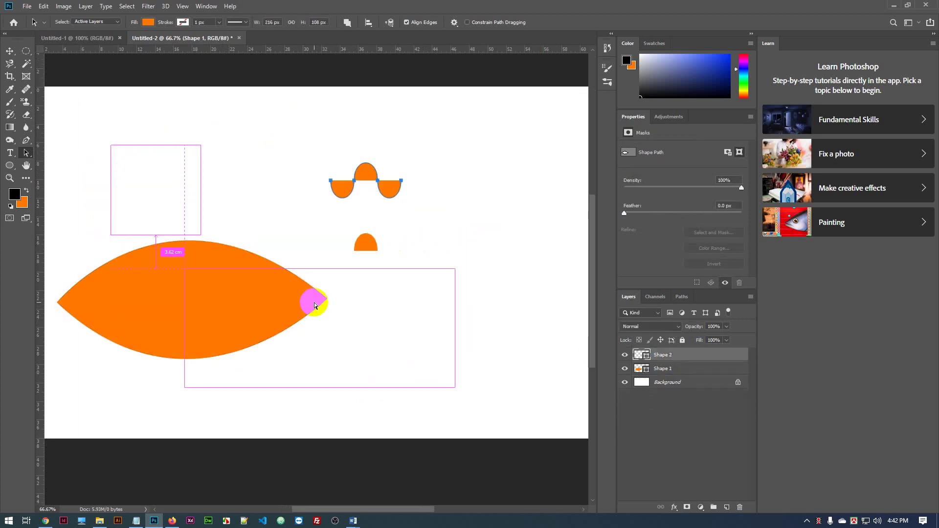
{"action": "key", "text": "ctrl+z"}
{"action": "key", "text": "ctrl+z"}
{"action": "key", "text": "ctrl+z"}
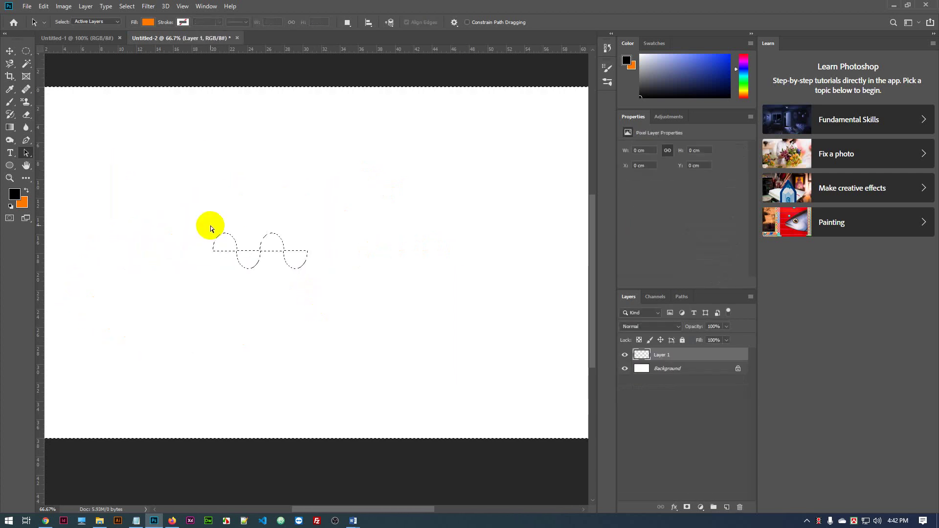
Draw a nearly horizontal two-anchor line with the Pen Tool in Path mode, and dismiss the path
{"action": "key", "text": "ctrl+plus"}
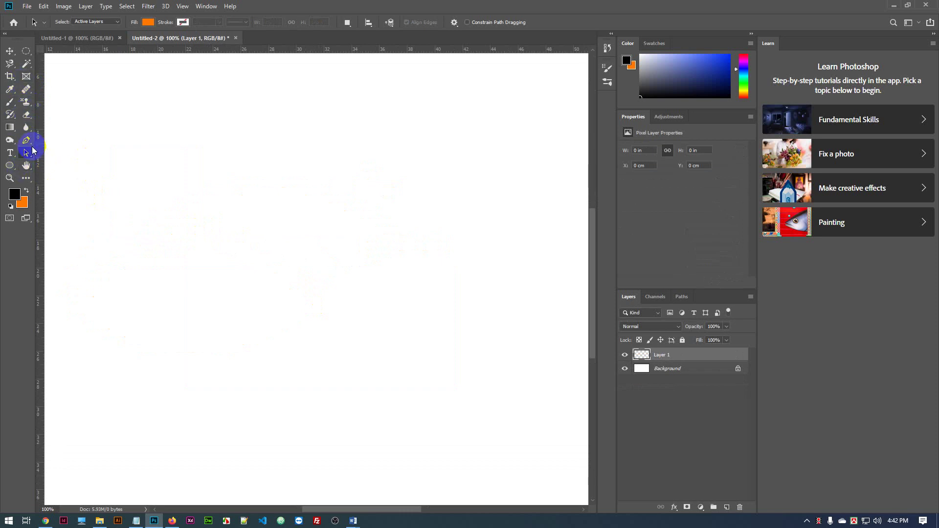
{"action": "left_click_drag", "start_coordinate": [29, 142], "coordinate": [63, 144]}
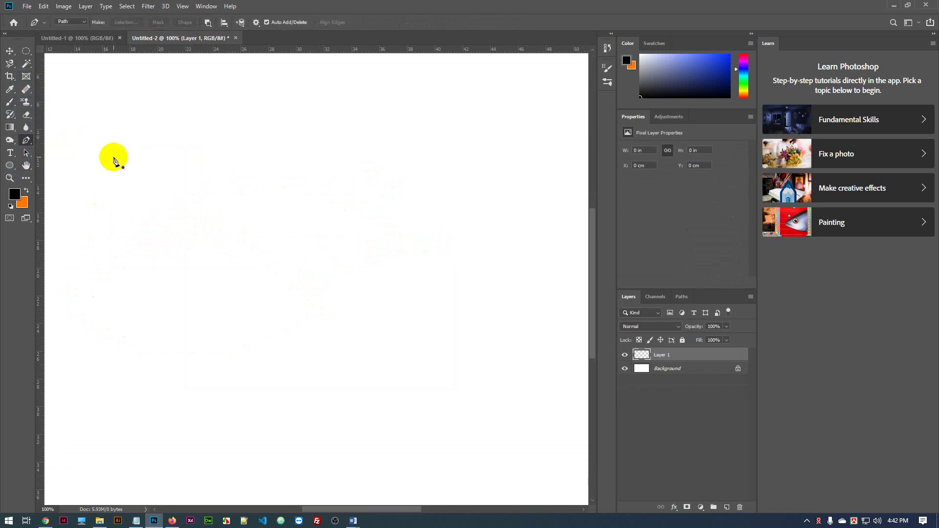
{"action": "left_click", "coordinate": [114, 157]}
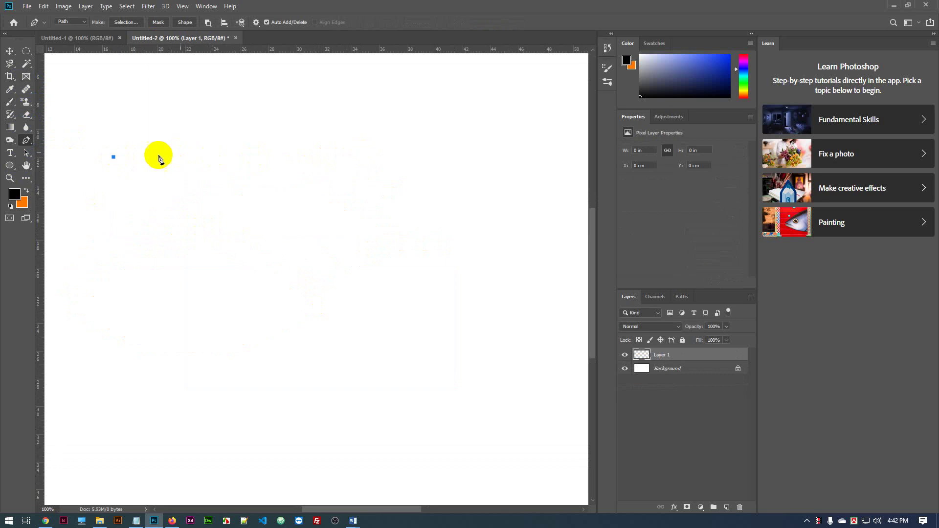
{"action": "left_click", "coordinate": [341, 155]}
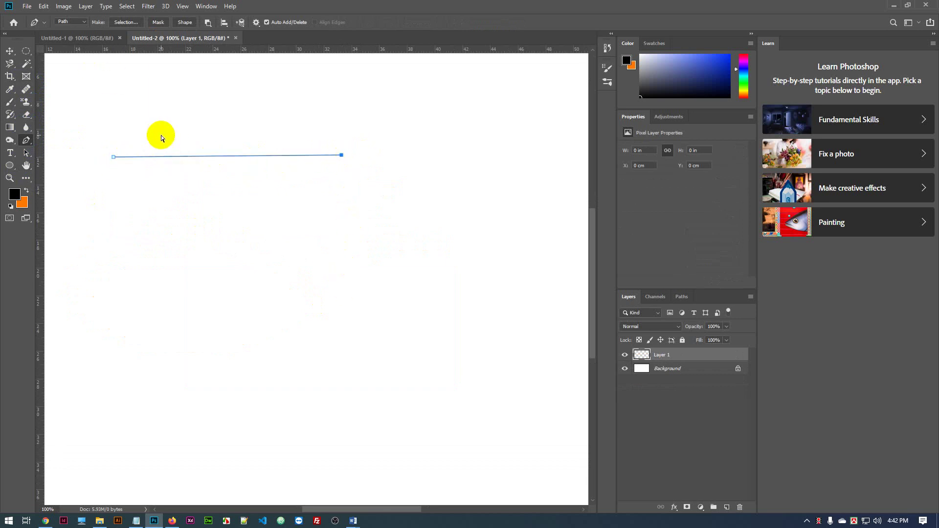
{"action": "key", "text": "Return"}
Draw a straight-edged, six-sided orange shape about 497 px wide and 270 px tall with the Pen Tool in Shape mode
{"action": "left_click", "coordinate": [71, 31]}
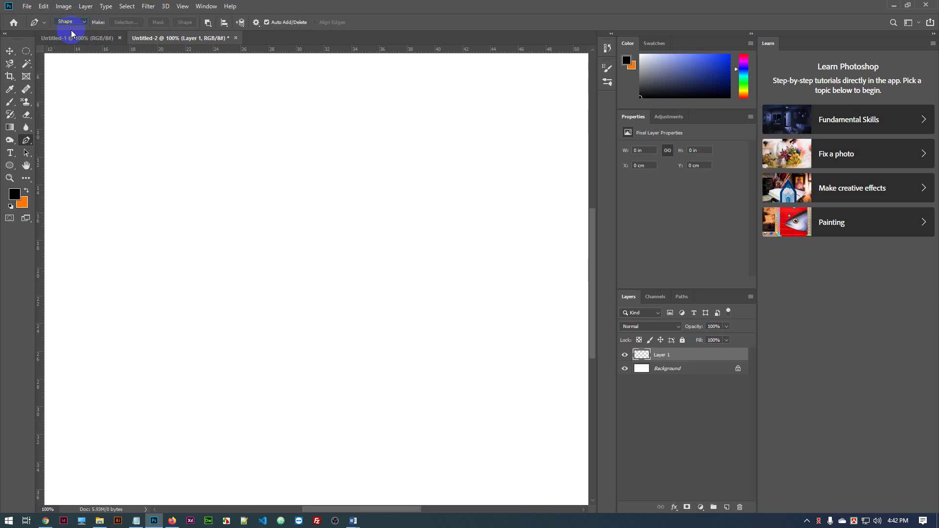
{"action": "left_click", "coordinate": [168, 197]}
{"action": "left_click", "coordinate": [380, 202]}
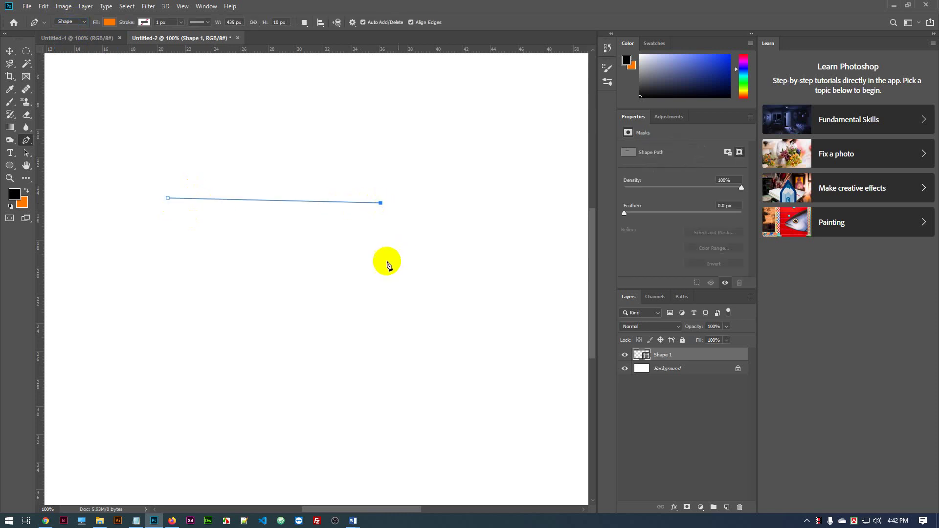
{"action": "left_click", "coordinate": [378, 320]}
{"action": "left_click", "coordinate": [246, 329]}
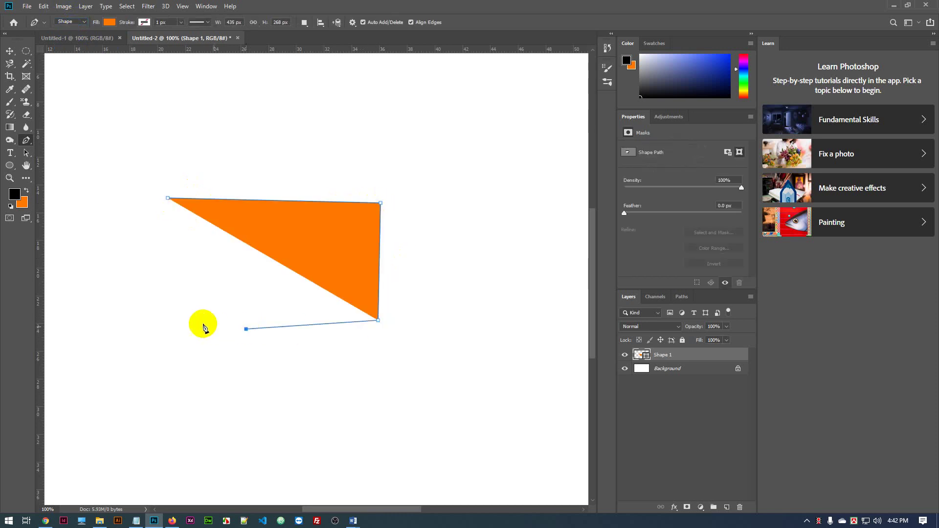
{"action": "left_click", "coordinate": [186, 323]}
{"action": "left_click", "coordinate": [137, 302]}
{"action": "left_click", "coordinate": [169, 198]}
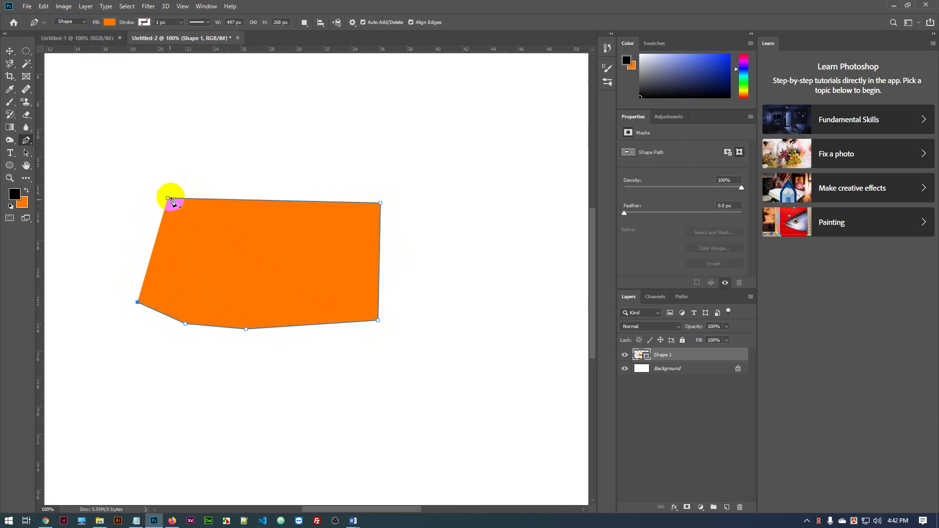
Move the orange shape around with the Move Tool, leaving it further right and slightly lower on the canvas
{"action": "left_click", "coordinate": [10, 51]}
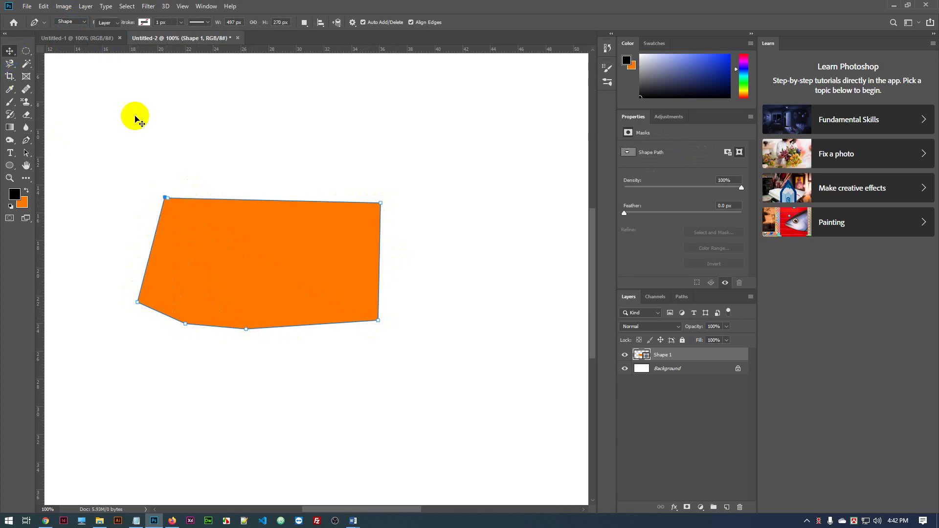
{"action": "left_click_drag", "start_coordinate": [291, 312], "coordinate": [295, 279]}
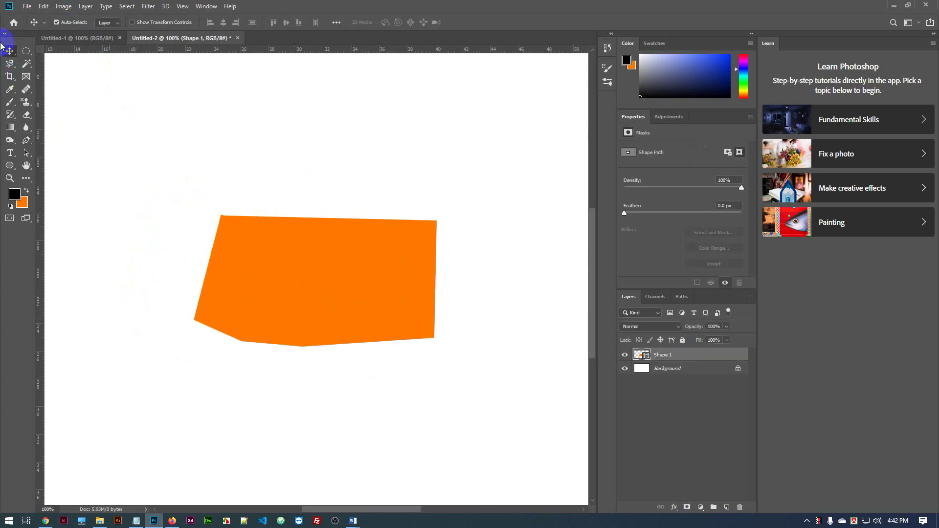
{"action": "left_click_drag", "start_coordinate": [358, 276], "coordinate": [116, 180]}
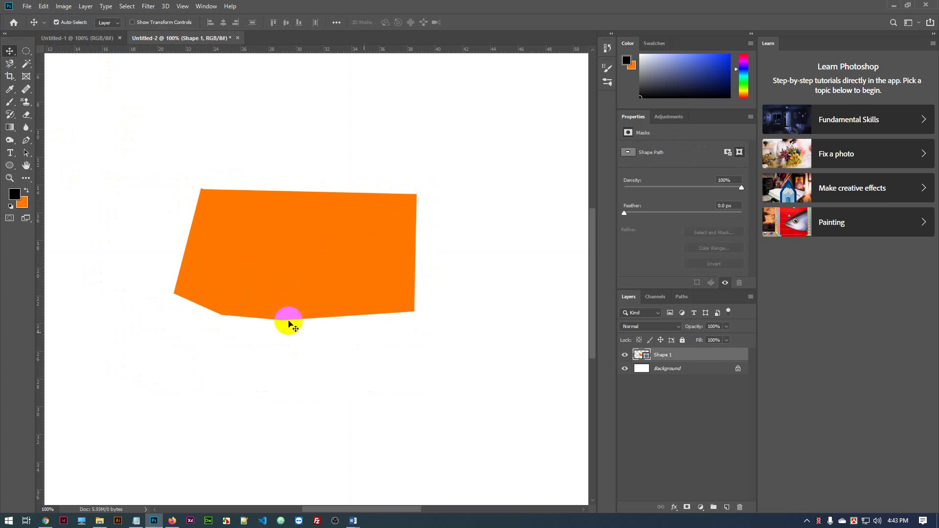
{"action": "left_click_drag", "start_coordinate": [283, 264], "coordinate": [259, 249]}
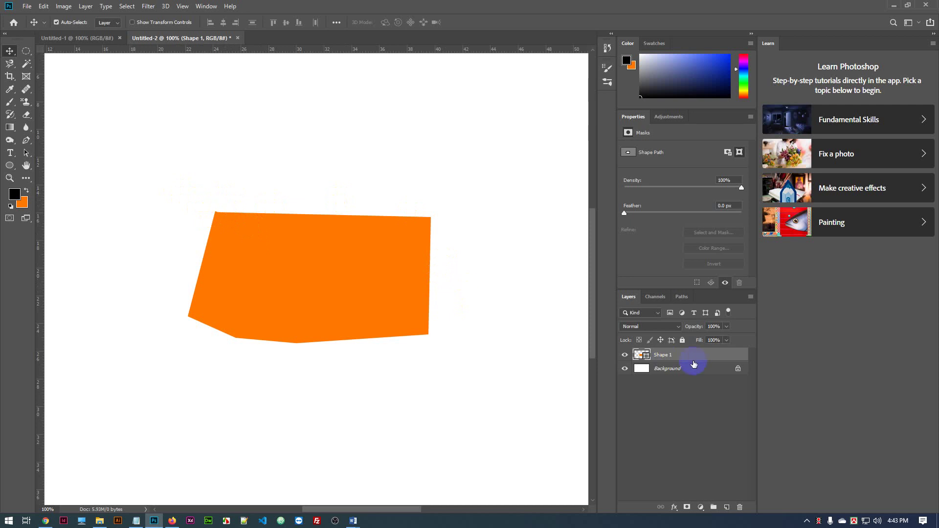
Try stretching the orange shape's height to about 108% with Free Transform, and undo the stretch
{"action": "key", "text": "ctrl+t"}
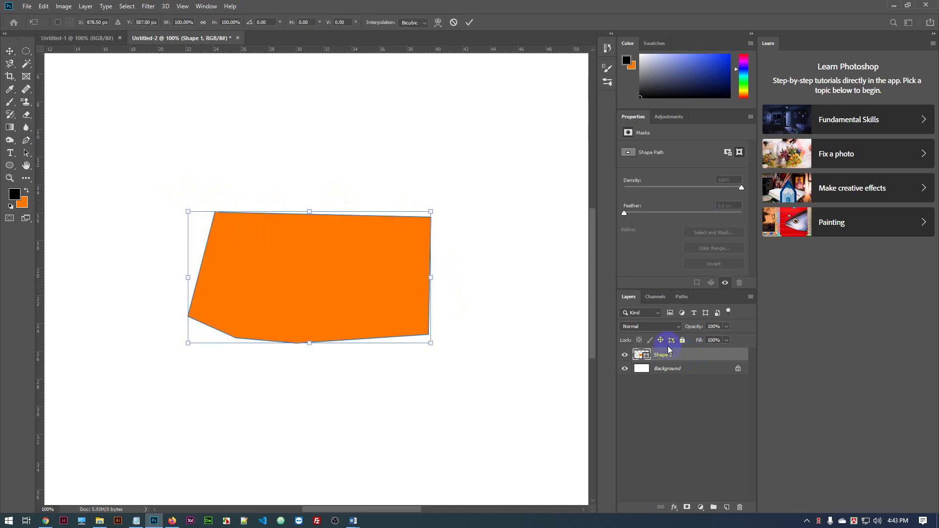
{"action": "mouse_move", "coordinate": [309, 212]}
{"action": "left_mouse_down"}
{"action": "mouse_move", "coordinate": [317, 222]}
{"action": "mouse_move", "coordinate": [317, 201]}
{"action": "left_mouse_up"}
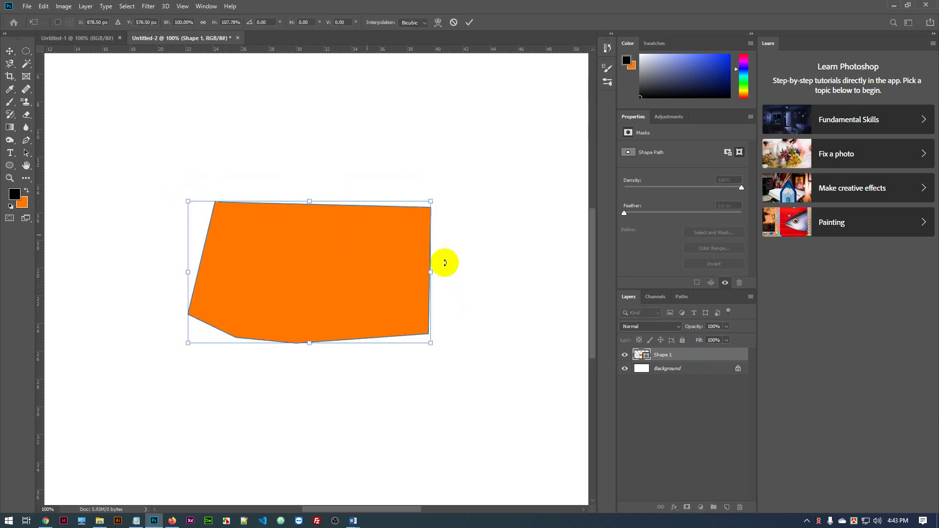
{"action": "key", "text": "ctrl+z"}
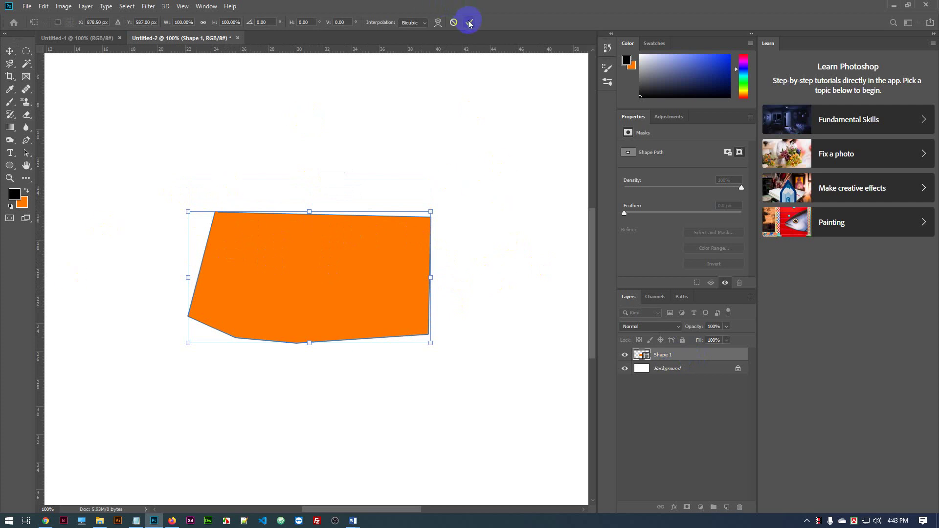
{"action": "key", "text": "Return"}
Select the orange shape's whole path, including all its anchors, with the Path Selection Tool
{"action": "left_click", "coordinate": [341, 297]}
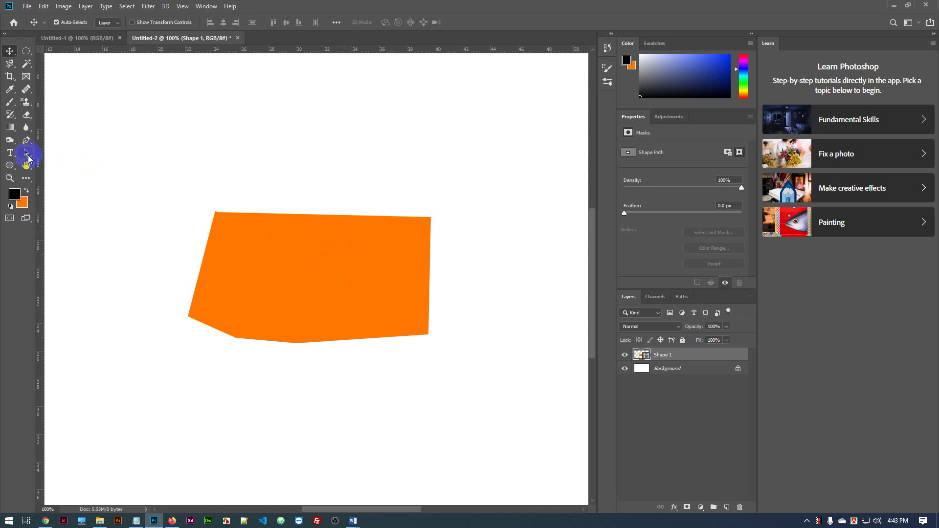
{"action": "left_click_drag", "start_coordinate": [28, 157], "coordinate": [81, 163]}
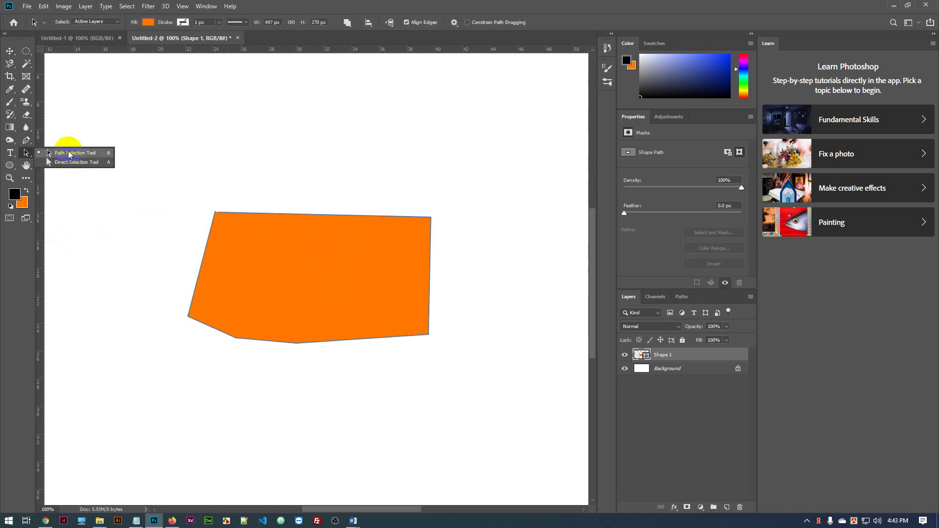
{"action": "left_click_drag", "start_coordinate": [182, 202], "coordinate": [462, 371]}
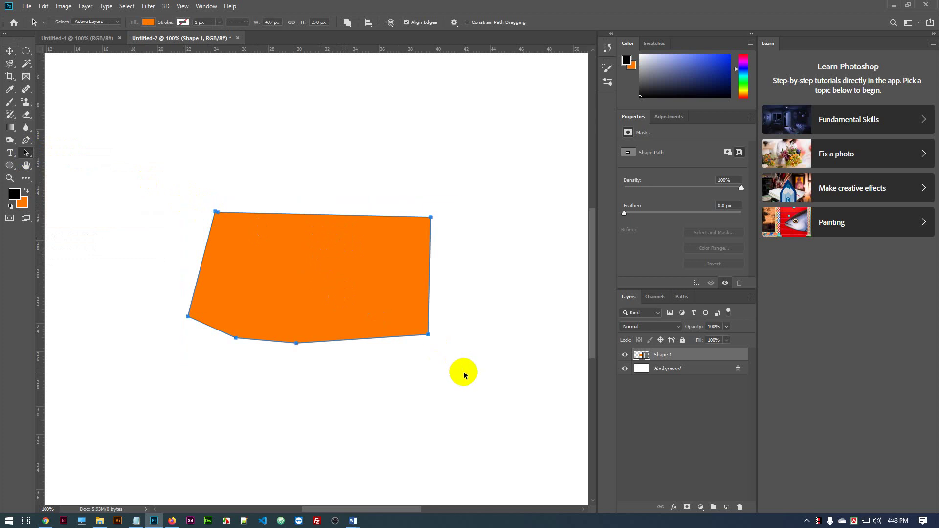
Select all of the orange shape's anchor points with the Path Selection Tool and move the whole shape slightly up and to the right
{"action": "left_click_drag", "start_coordinate": [140, 166], "coordinate": [533, 416]}
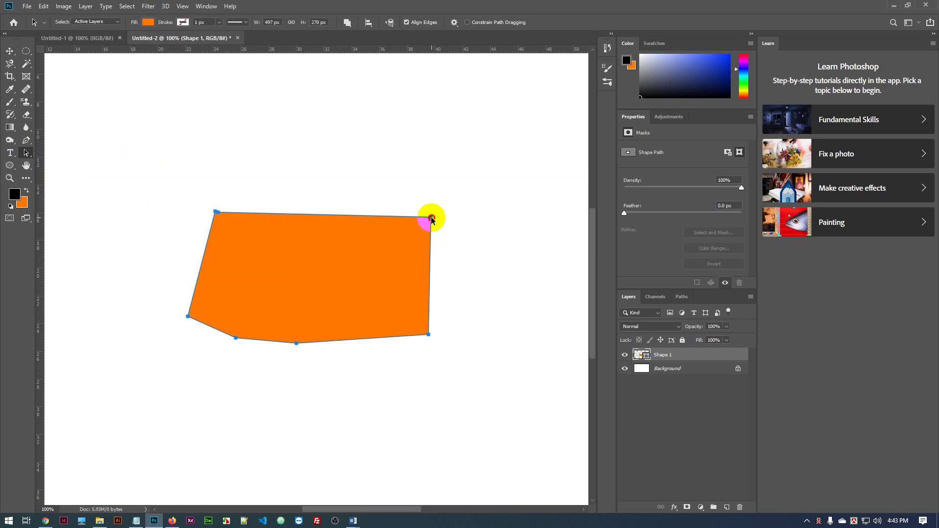
{"action": "mouse_move", "coordinate": [430, 218]}
{"action": "left_mouse_down"}
{"action": "mouse_move", "coordinate": [442, 164]}
{"action": "mouse_move", "coordinate": [446, 184]}
{"action": "mouse_move", "coordinate": [429, 221]}
{"action": "mouse_move", "coordinate": [420, 215]}
{"action": "left_mouse_up"}
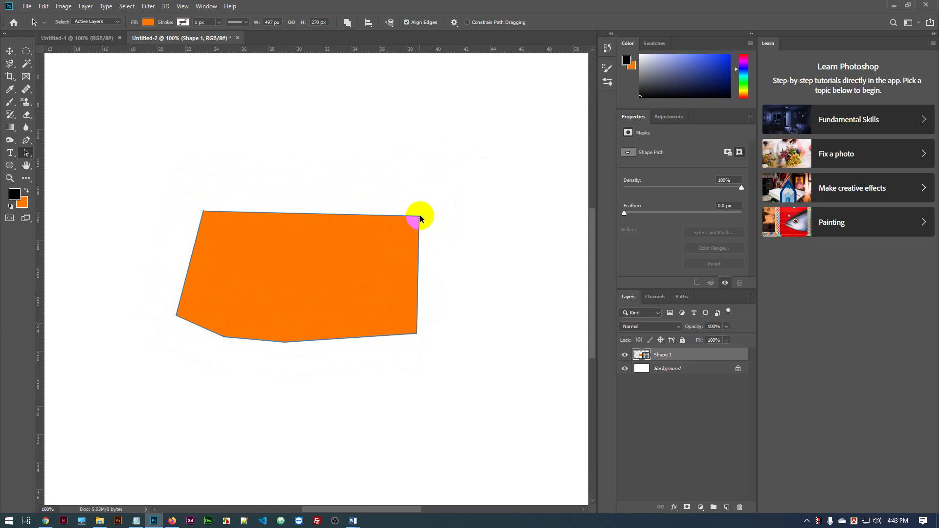
{"action": "mouse_move", "coordinate": [423, 216]}
{"action": "left_mouse_down"}
{"action": "mouse_move", "coordinate": [438, 189]}
{"action": "mouse_move", "coordinate": [401, 222]}
{"action": "mouse_move", "coordinate": [433, 217]}
{"action": "left_mouse_up"}
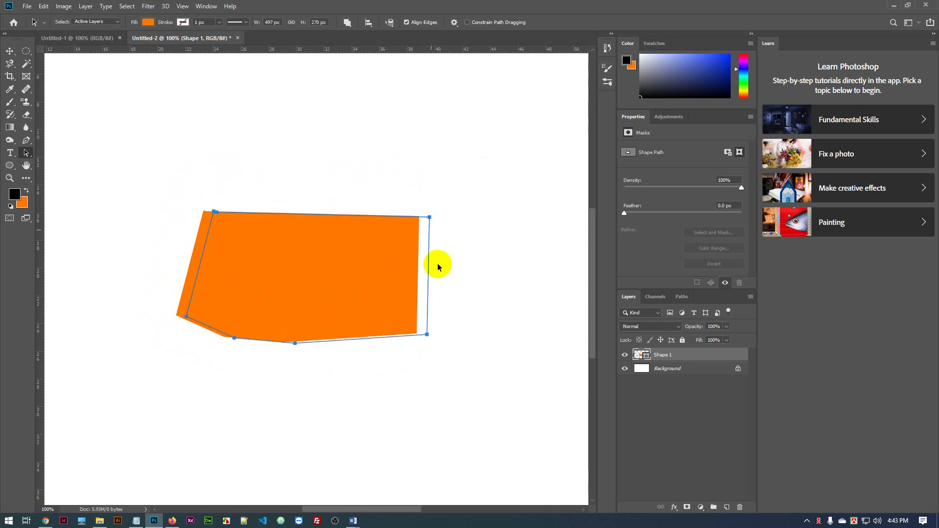
{"action": "left_click_drag", "start_coordinate": [147, 169], "coordinate": [512, 410]}
{"action": "mouse_move", "coordinate": [290, 234]}
{"action": "left_mouse_down"}
{"action": "mouse_move", "coordinate": [304, 224]}
{"action": "mouse_move", "coordinate": [308, 237]}
{"action": "mouse_move", "coordinate": [305, 223]}
{"action": "left_mouse_up"}
{"action": "left_click", "coordinate": [276, 233]}
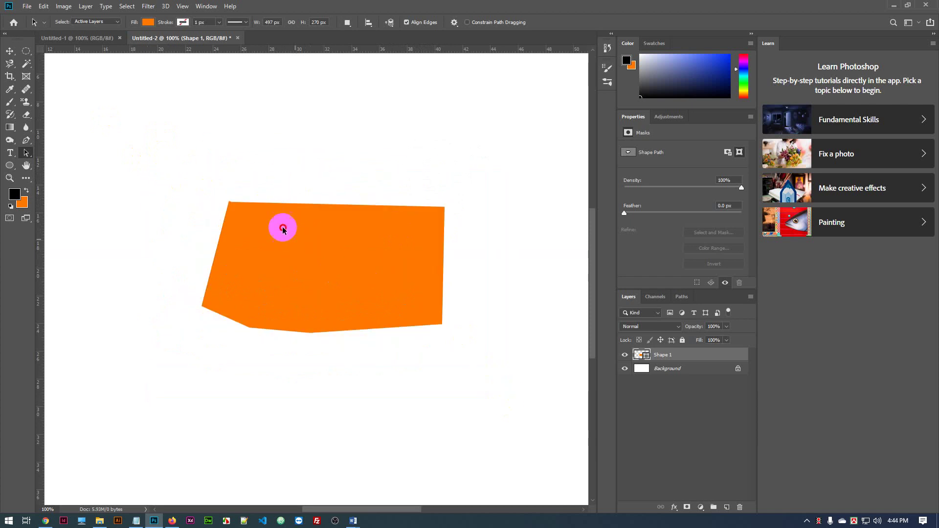
Move the whole path by its upper-left corner up and to the left, then by its upper-right corner back to the right
{"action": "left_click_drag", "start_coordinate": [212, 195], "coordinate": [421, 362]}
{"action": "left_click", "coordinate": [229, 202]}
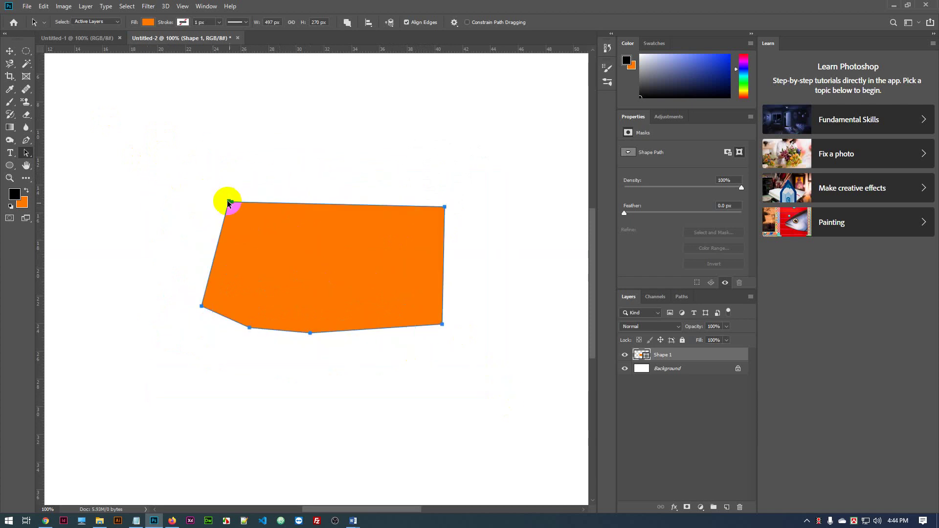
{"action": "left_click_drag", "start_coordinate": [223, 201], "coordinate": [193, 195]}
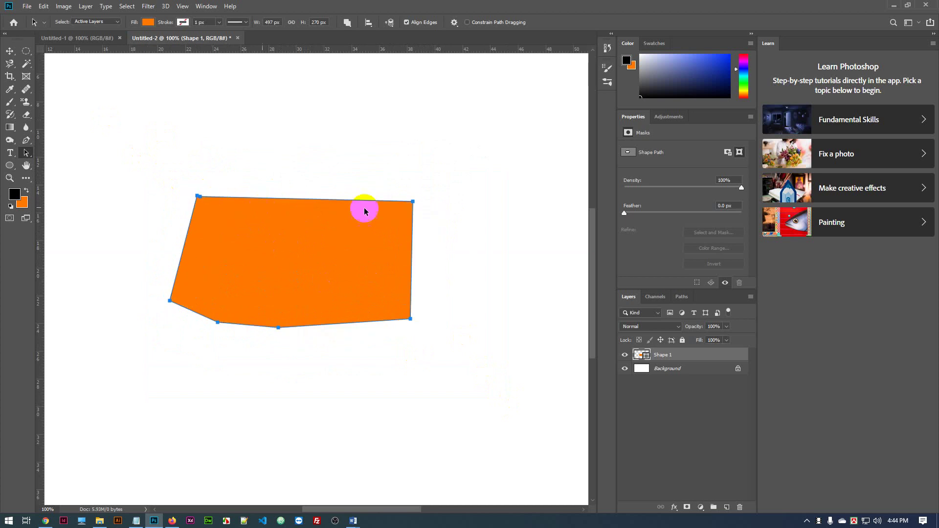
{"action": "left_click", "coordinate": [412, 202]}
{"action": "left_click_drag", "start_coordinate": [412, 201], "coordinate": [444, 202]}
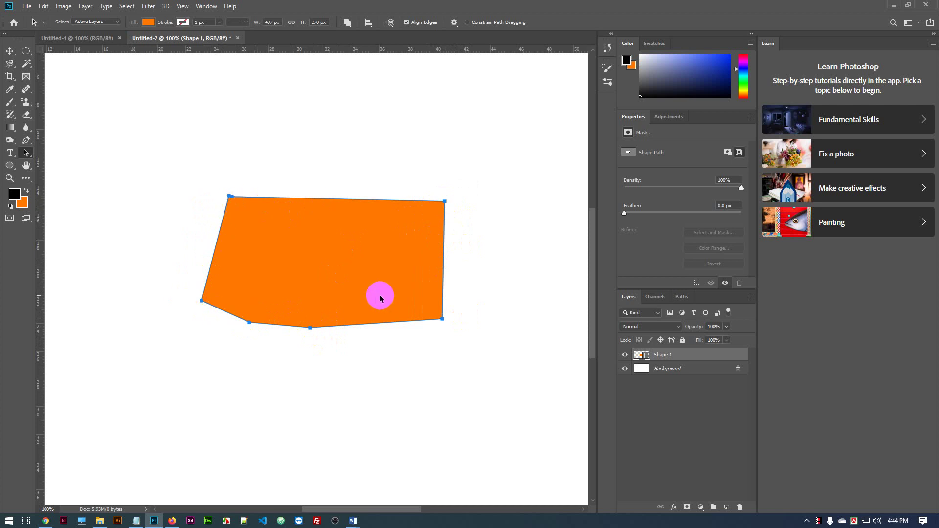
Try to select individual corner points of the orange shape with the Path Selection Tool
{"action": "left_click", "coordinate": [174, 154]}
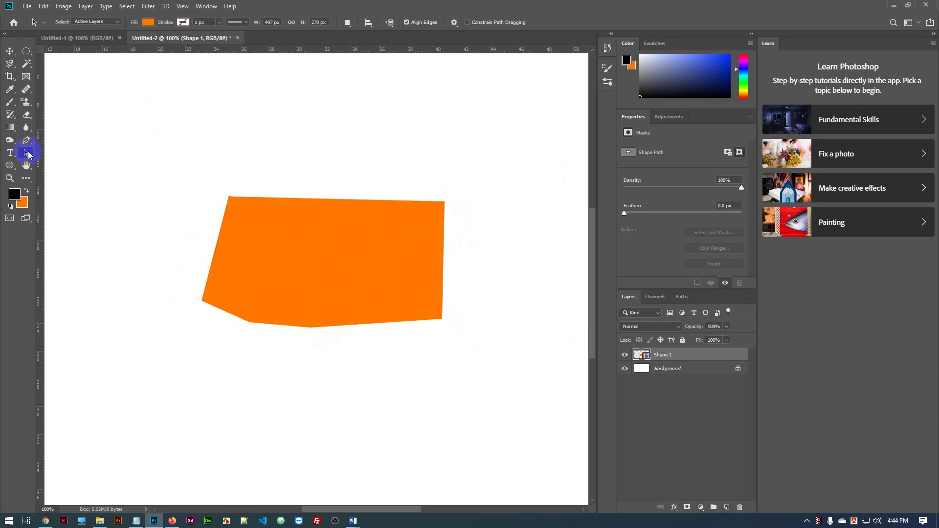
{"action": "left_click", "coordinate": [248, 210]}
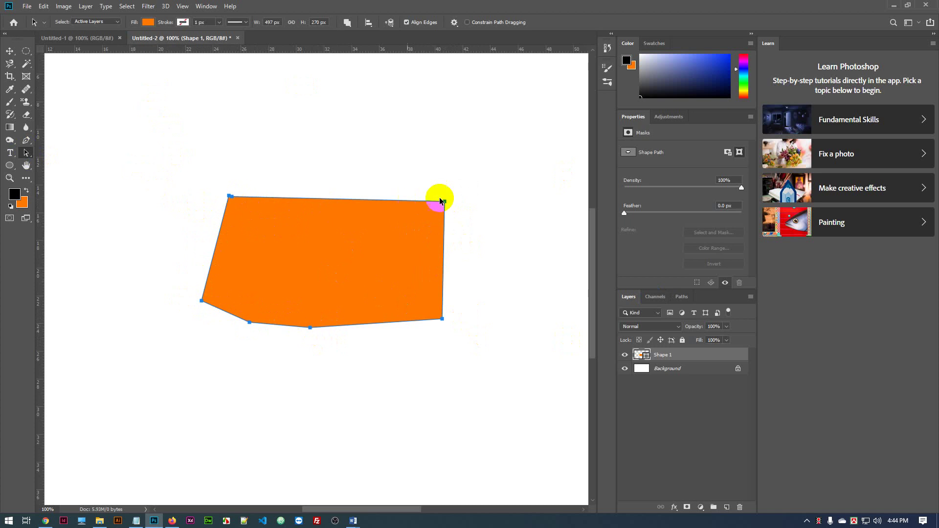
{"action": "left_click", "coordinate": [442, 200]}
{"action": "left_click", "coordinate": [229, 197]}
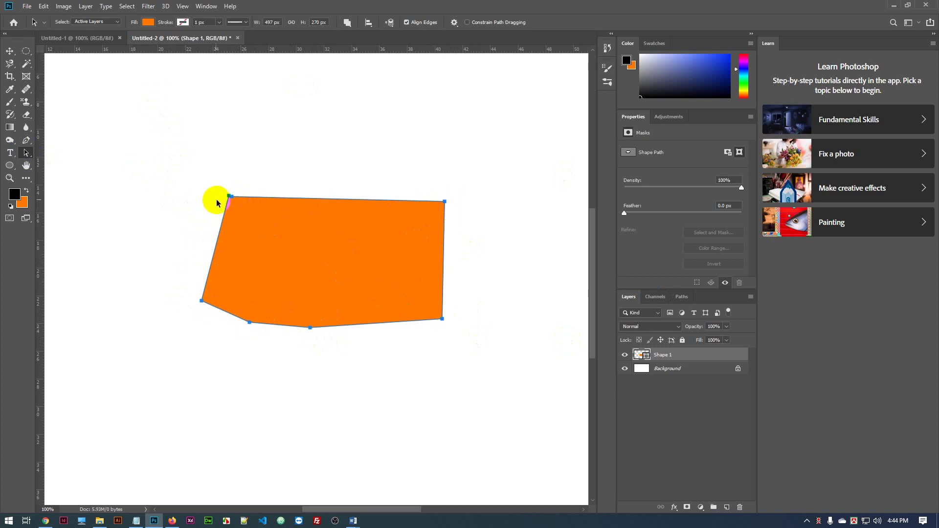
{"action": "left_click", "coordinate": [444, 202]}
{"action": "left_click", "coordinate": [293, 314]}
{"action": "left_click", "coordinate": [443, 202]}
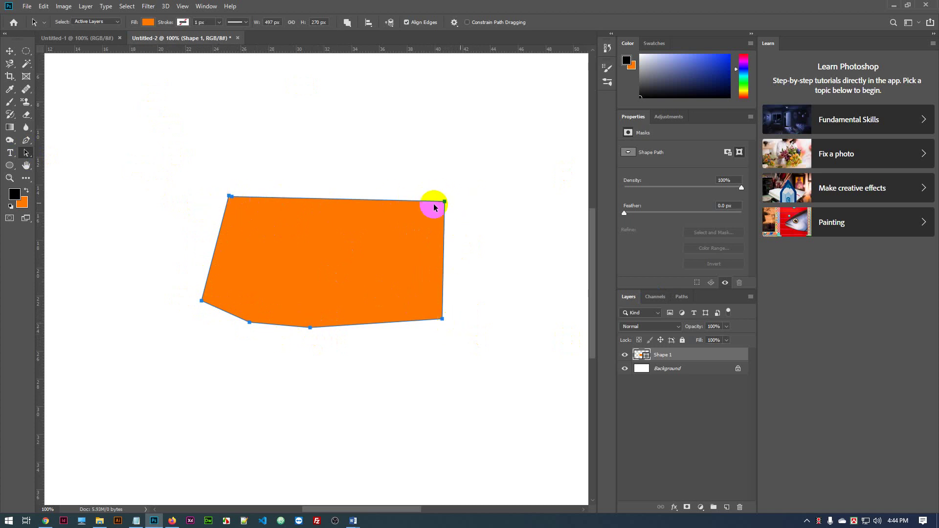
{"action": "left_click", "coordinate": [203, 300]}
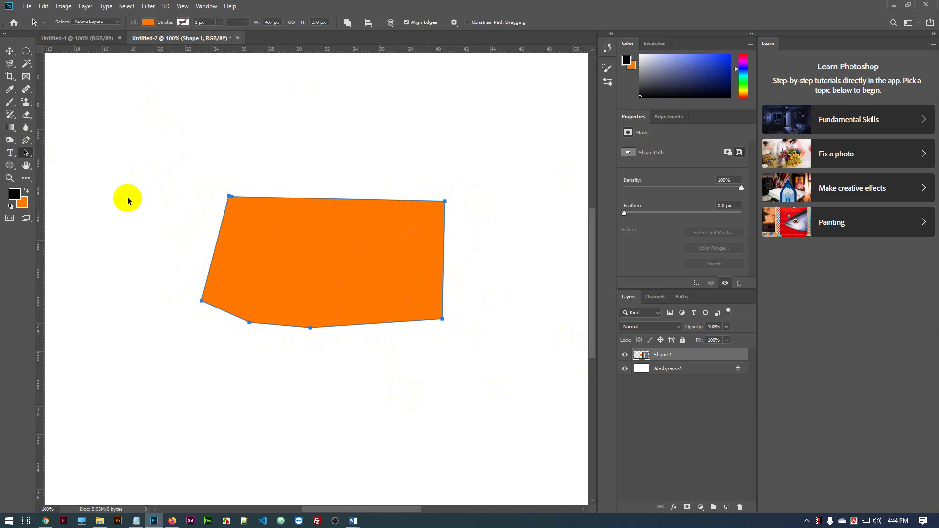
{"action": "left_click", "coordinate": [416, 199]}
{"action": "left_click", "coordinate": [283, 335]}
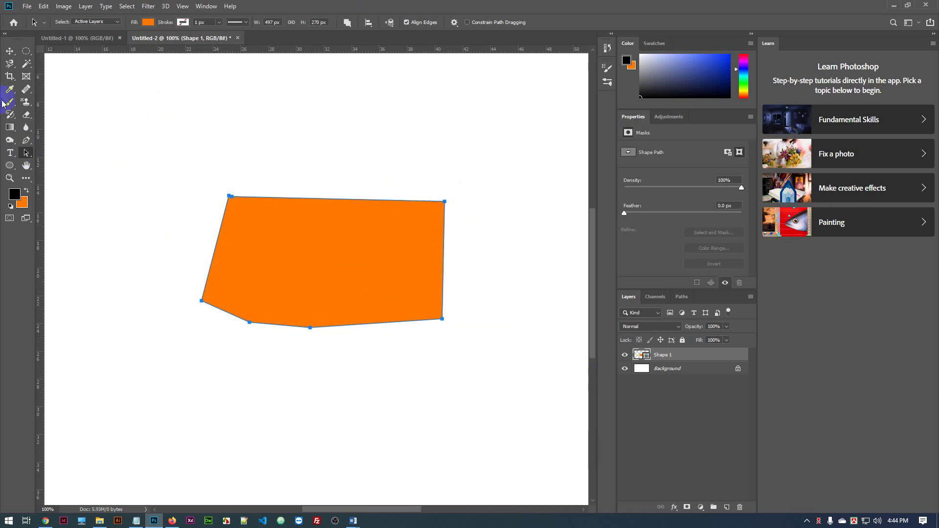
Switch to the Direct Selection Tool and select only the two lower-left anchor points of the orange shape
{"action": "left_click", "coordinate": [28, 154]}
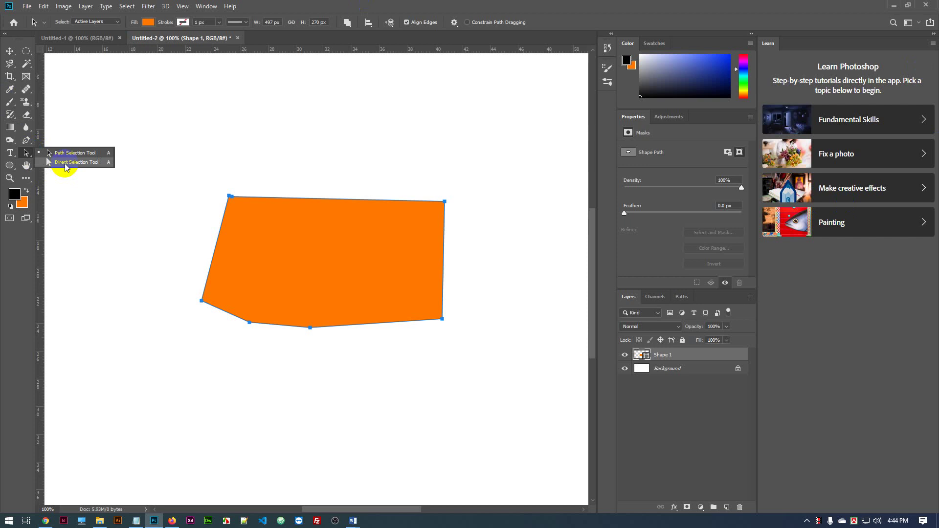
{"action": "left_click", "coordinate": [59, 163]}
{"action": "left_click", "coordinate": [216, 288]}
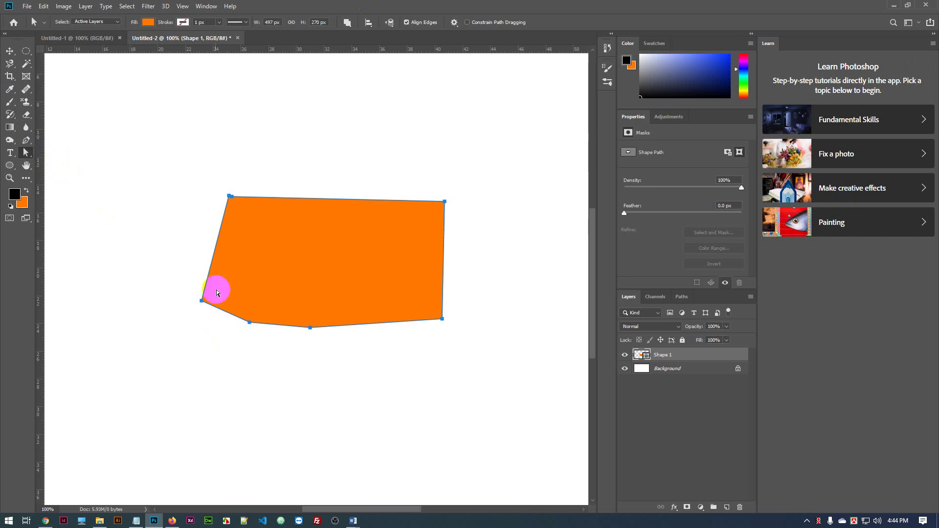
{"action": "left_click", "coordinate": [404, 199]}
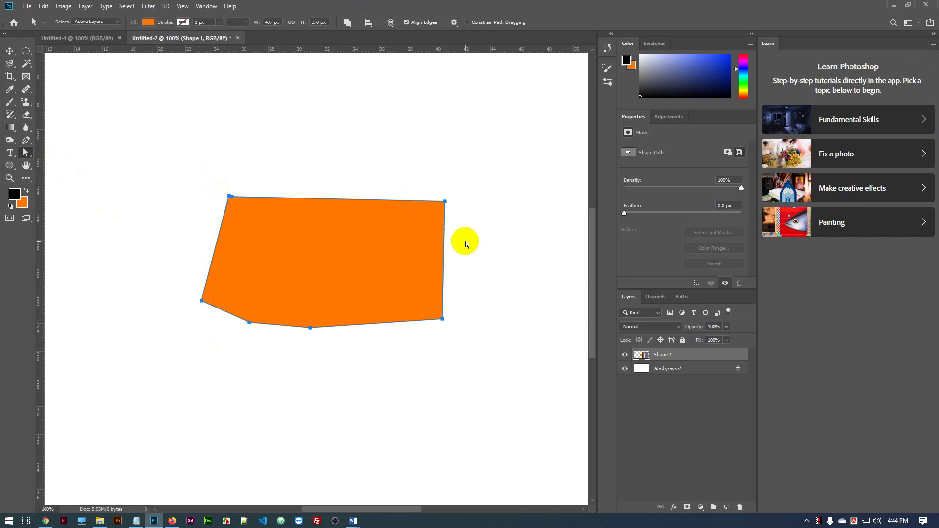
{"action": "left_click", "coordinate": [283, 199]}
{"action": "left_click", "coordinate": [229, 193]}
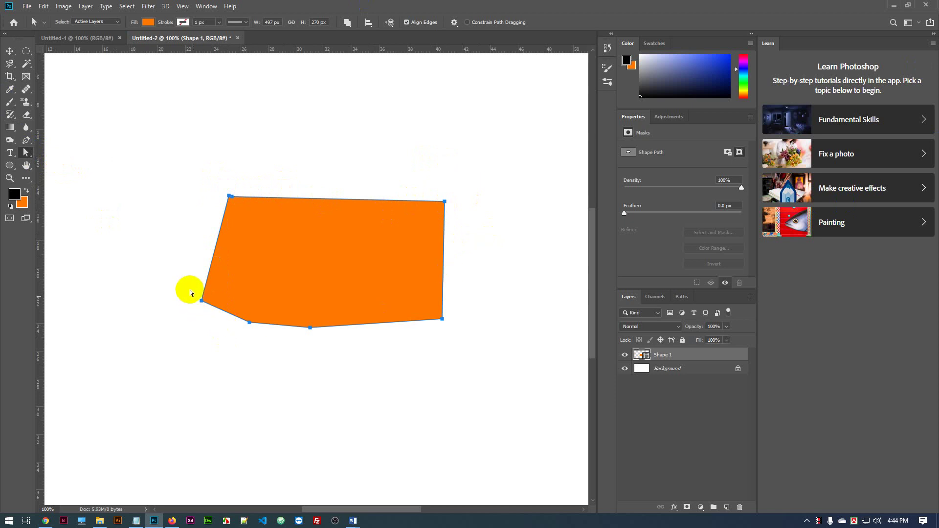
{"action": "left_click_drag", "start_coordinate": [187, 286], "coordinate": [251, 329]}
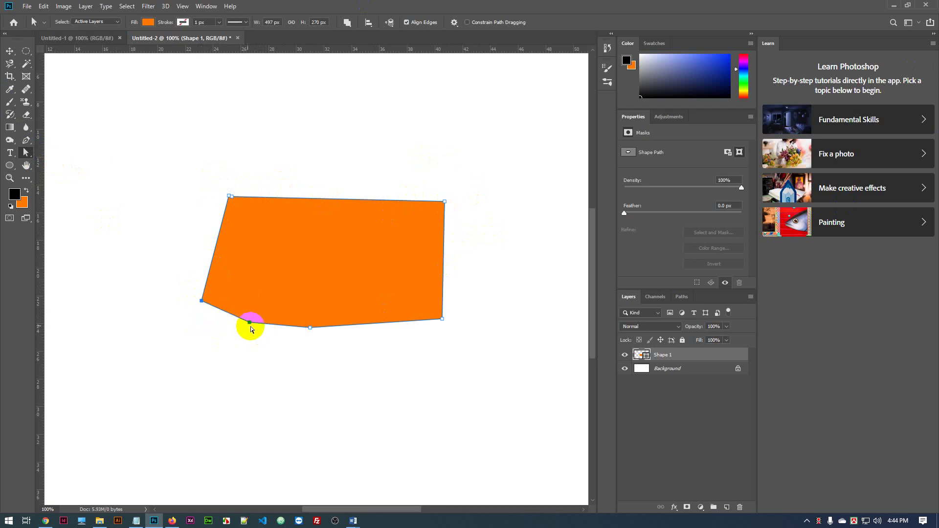
{"action": "left_click", "coordinate": [250, 324], "text": "shift"}
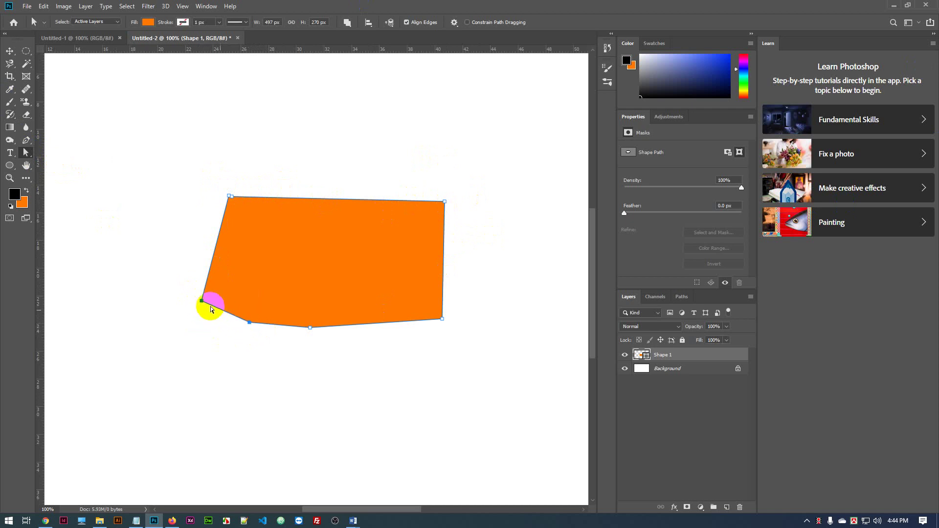
Try adding other corner and bottom-edge anchor points to the selection and removing them again
{"action": "left_click", "coordinate": [248, 322], "text": "shift"}
{"action": "left_click", "coordinate": [203, 300], "text": "shift"}
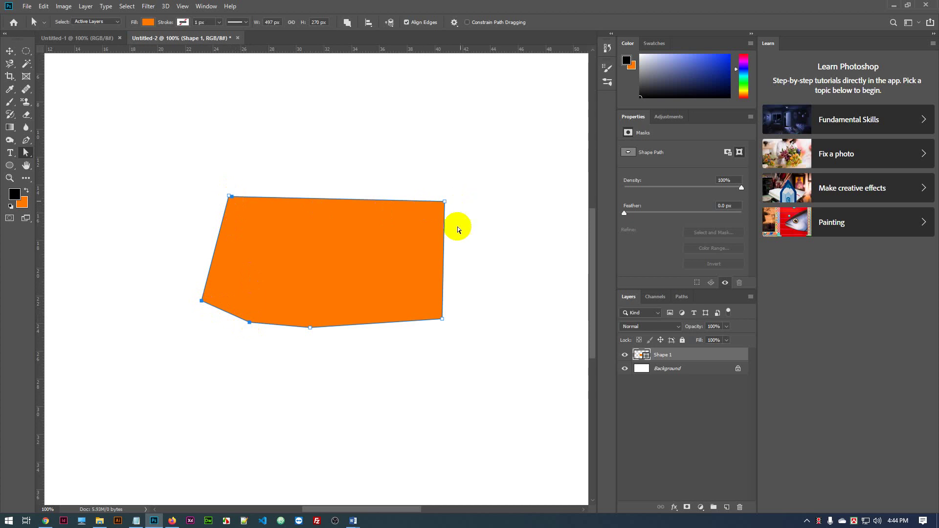
{"action": "left_click", "coordinate": [443, 319], "text": "shift"}
{"action": "left_click", "coordinate": [310, 327], "text": "shift"}
{"action": "left_click", "coordinate": [250, 323], "text": "shift"}
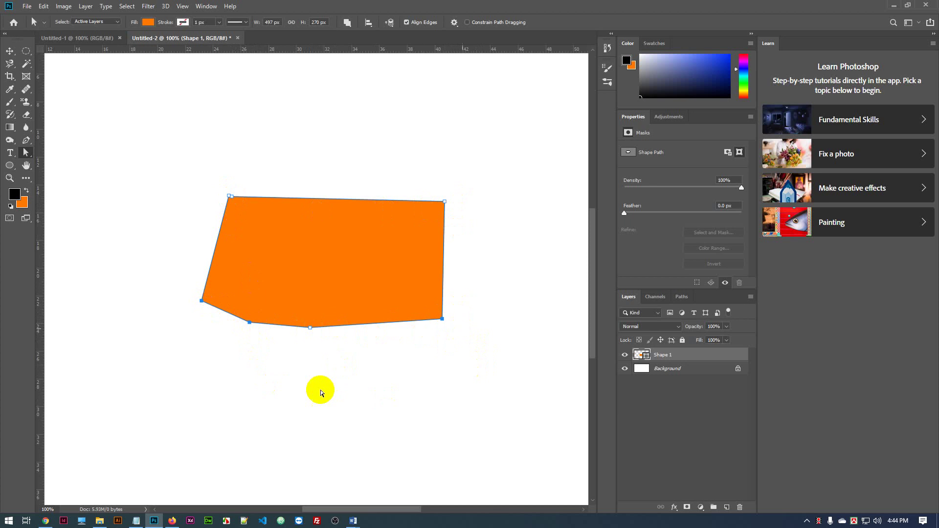
Move the two lower-left anchor points outward and down so the shape measures about 639 × 318 px, and deselect the path
{"action": "left_click", "coordinate": [202, 302]}
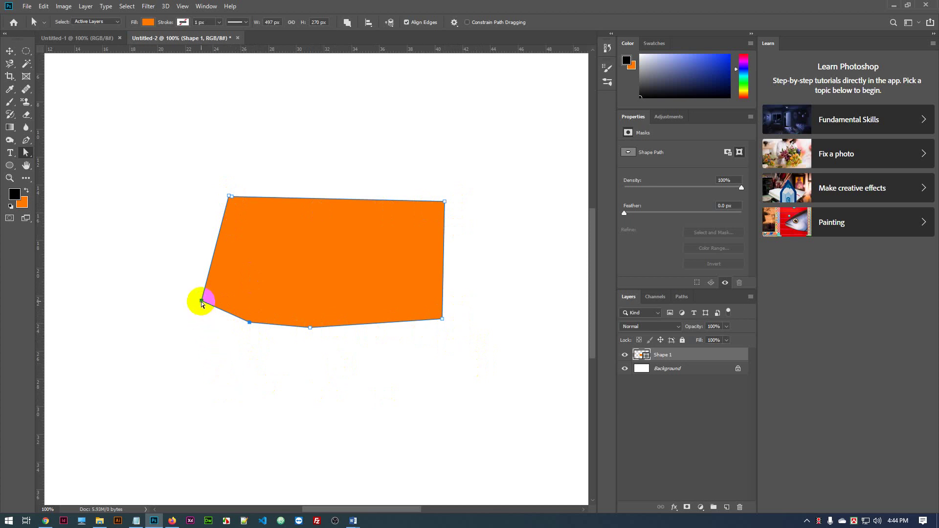
{"action": "left_click_drag", "start_coordinate": [202, 302], "coordinate": [147, 298]}
{"action": "left_click", "coordinate": [196, 322]}
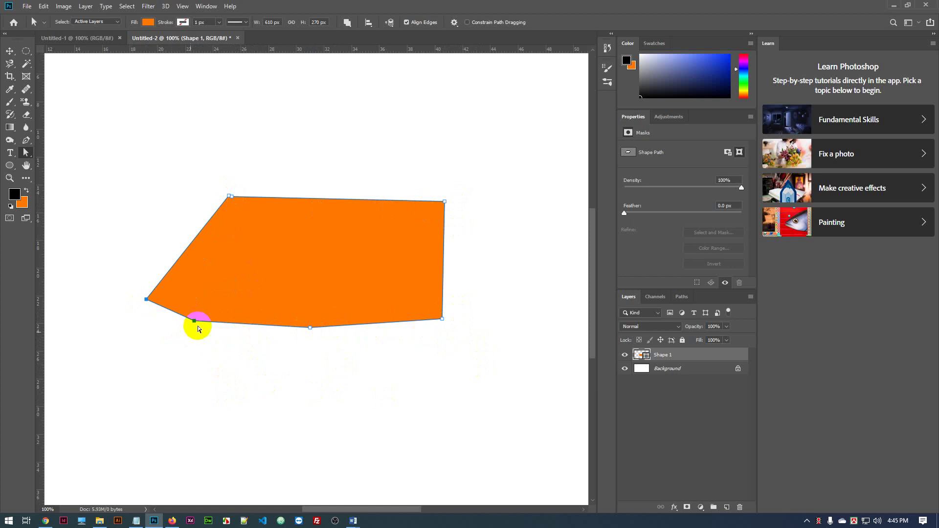
{"action": "left_click_drag", "start_coordinate": [195, 323], "coordinate": [180, 352]}
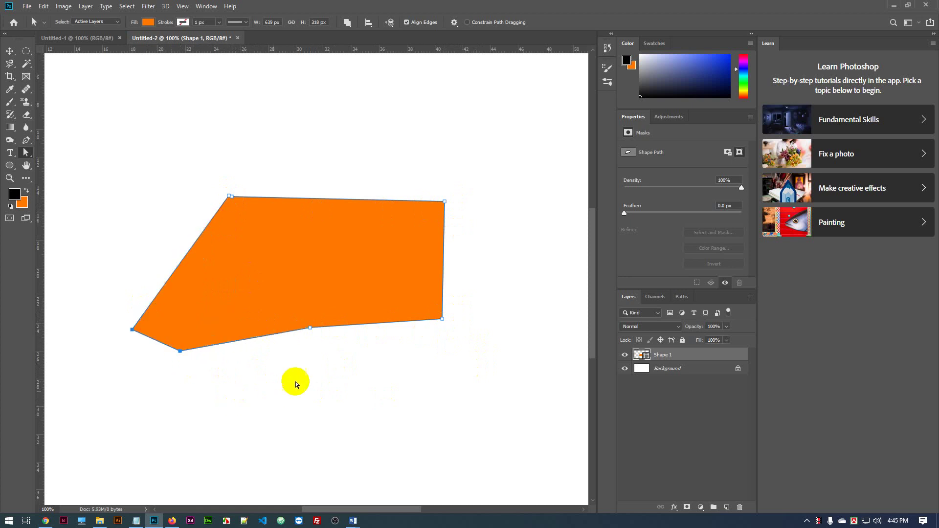
{"action": "left_click", "coordinate": [299, 379]}
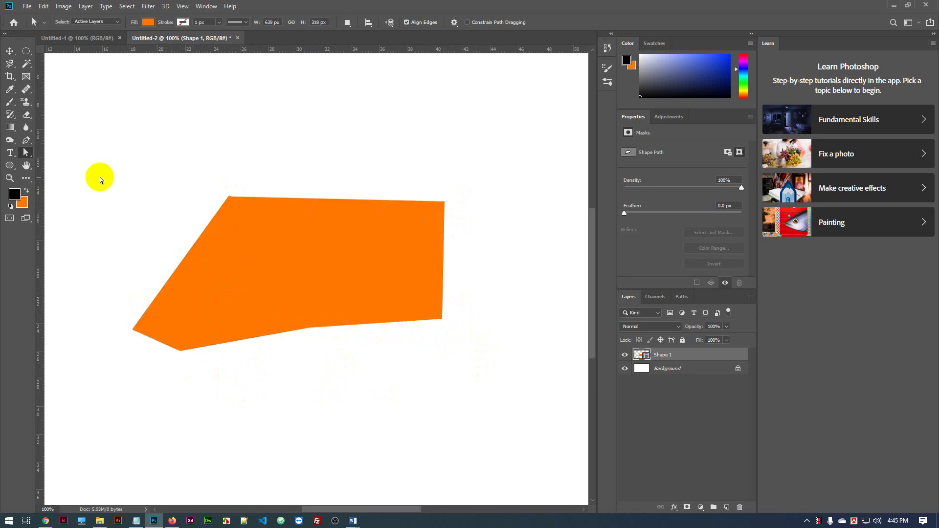
Compare selecting only the upper-left anchor points with the Direct Selection Tool against selecting the whole path with the Path Selection Tool
{"action": "left_click_drag", "start_coordinate": [178, 184], "coordinate": [338, 232]}
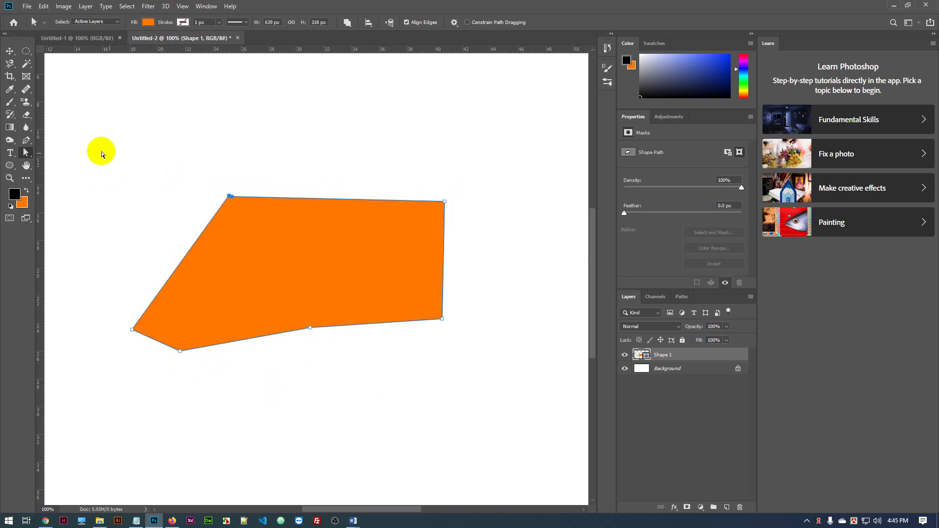
{"action": "left_click", "coordinate": [27, 152]}
{"action": "left_click", "coordinate": [58, 157]}
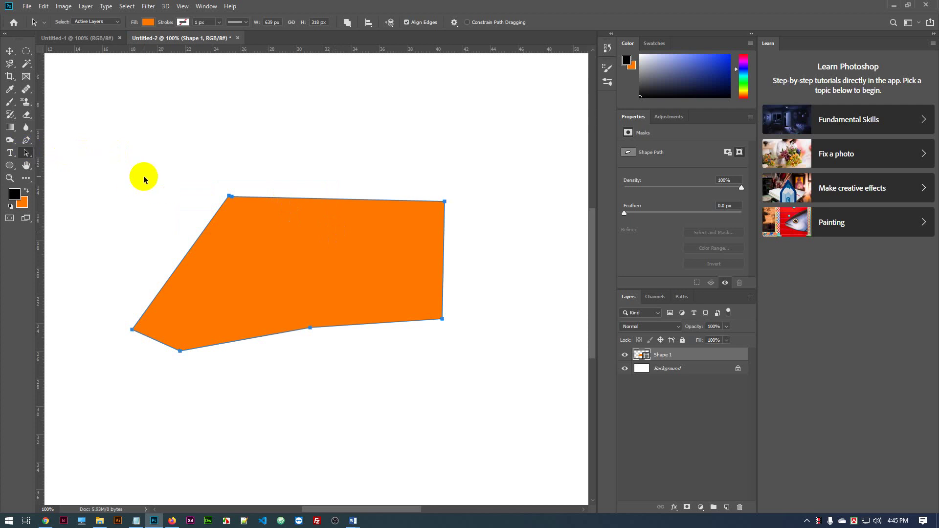
{"action": "left_click_drag", "start_coordinate": [155, 180], "coordinate": [508, 313]}
{"action": "left_click", "coordinate": [26, 157]}
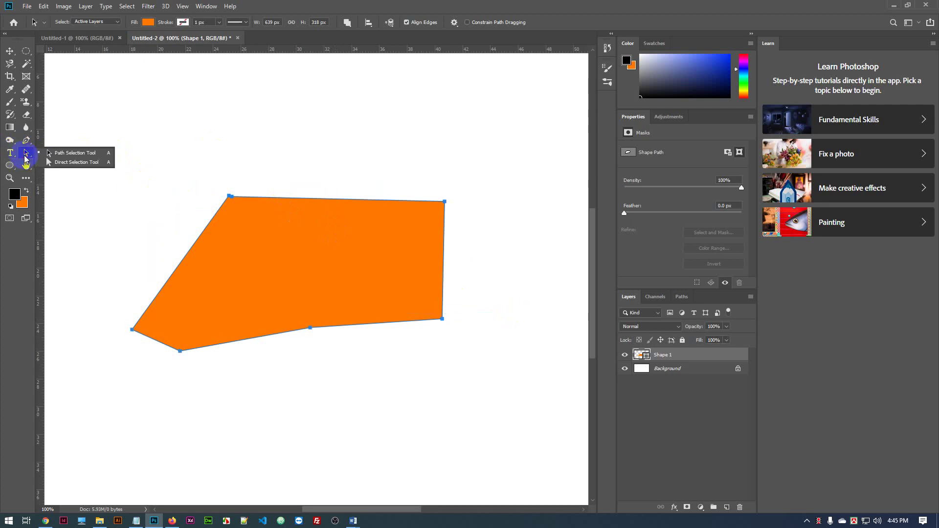
{"action": "left_click", "coordinate": [54, 156]}
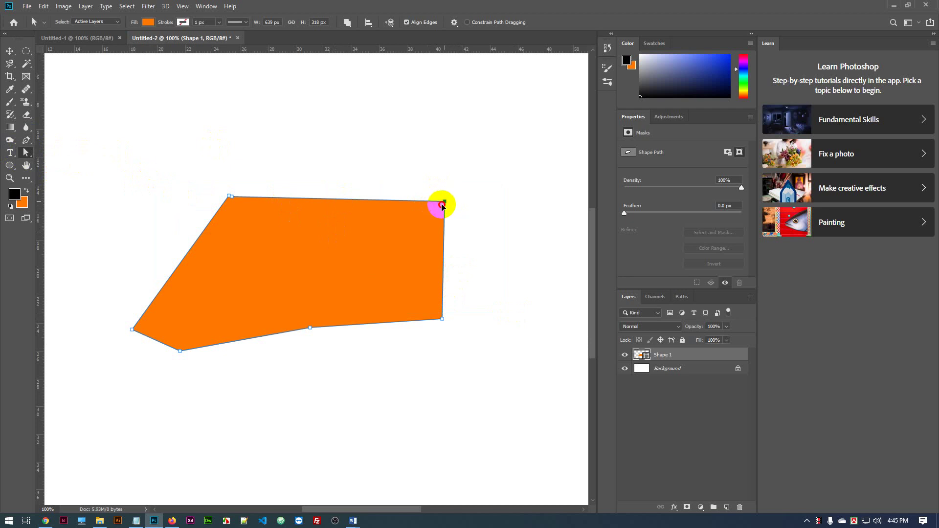
Try to move the upper-right anchor point inward toward the shape's lower left, and undo the move
{"action": "left_click_drag", "start_coordinate": [442, 205], "coordinate": [228, 326]}
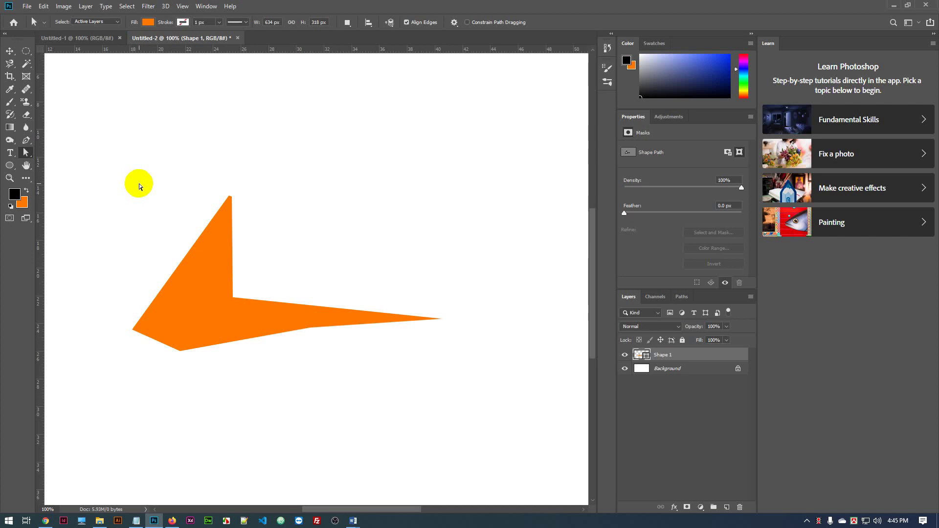
{"action": "key", "text": "ctrl+z"}
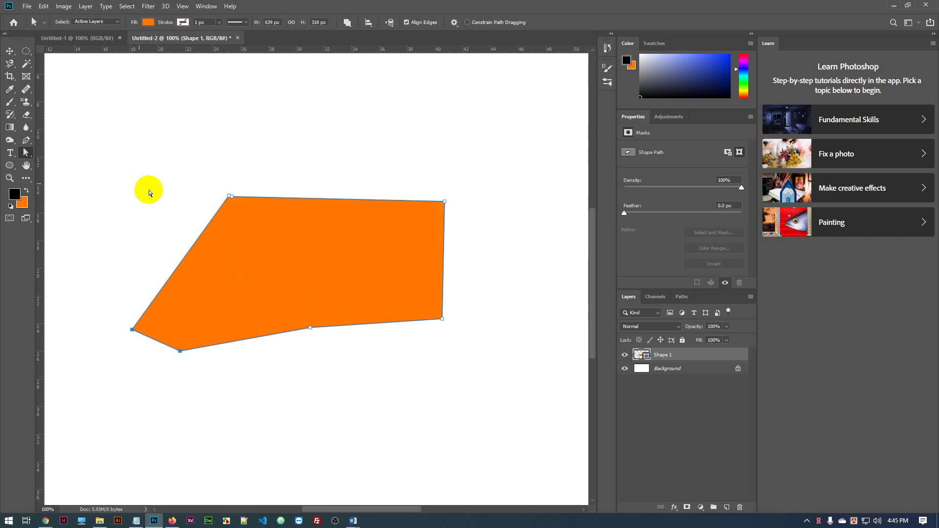
Deselect the anchor points and reposition the whole orange shape slightly down and to the left, finishing with the Move Tool
{"action": "left_click", "coordinate": [215, 168]}
{"action": "mouse_move", "coordinate": [321, 236]}
{"action": "left_mouse_down"}
{"action": "mouse_move", "coordinate": [246, 282]}
{"action": "mouse_move", "coordinate": [263, 292]}
{"action": "mouse_move", "coordinate": [309, 249]}
{"action": "left_mouse_up"}
{"action": "left_click", "coordinate": [9, 50]}
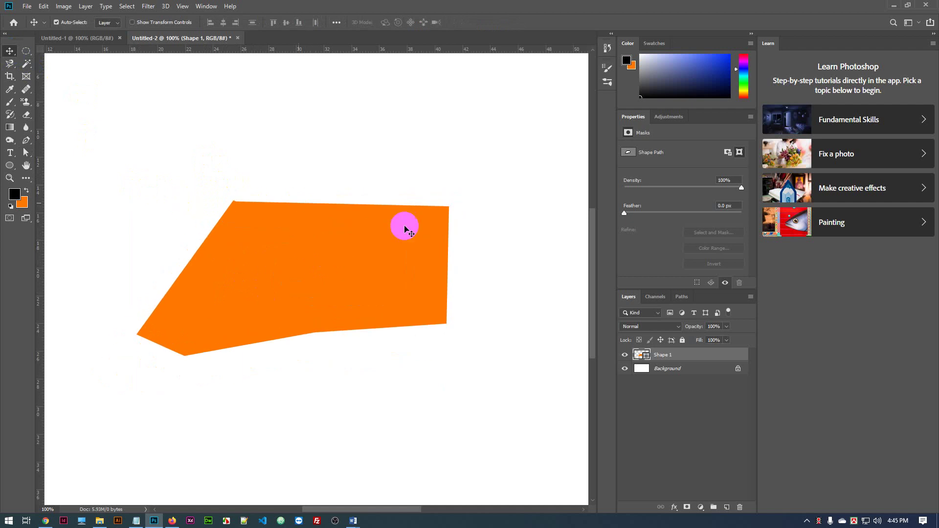
{"action": "left_click_drag", "start_coordinate": [359, 255], "coordinate": [337, 264]}
{"action": "left_click", "coordinate": [27, 141]}
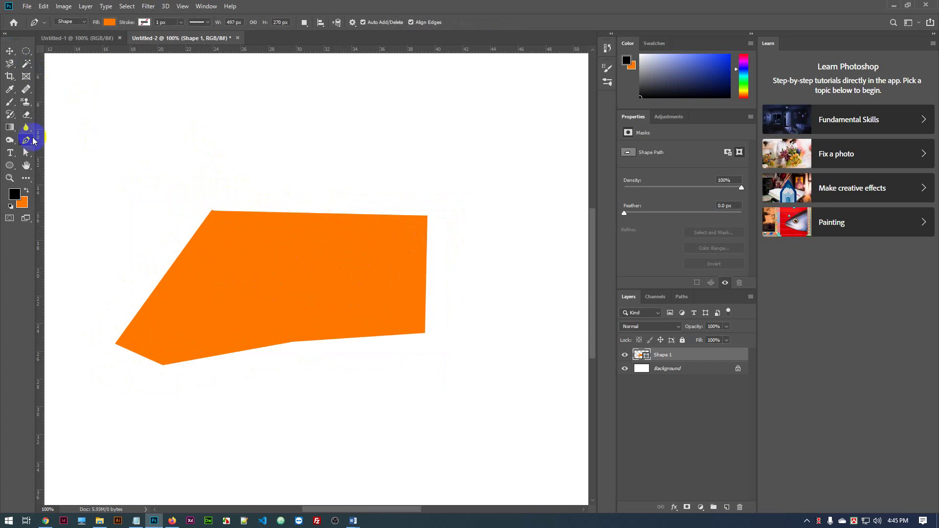
{"action": "right_click", "coordinate": [28, 140]}
{"action": "left_click", "coordinate": [60, 136]}
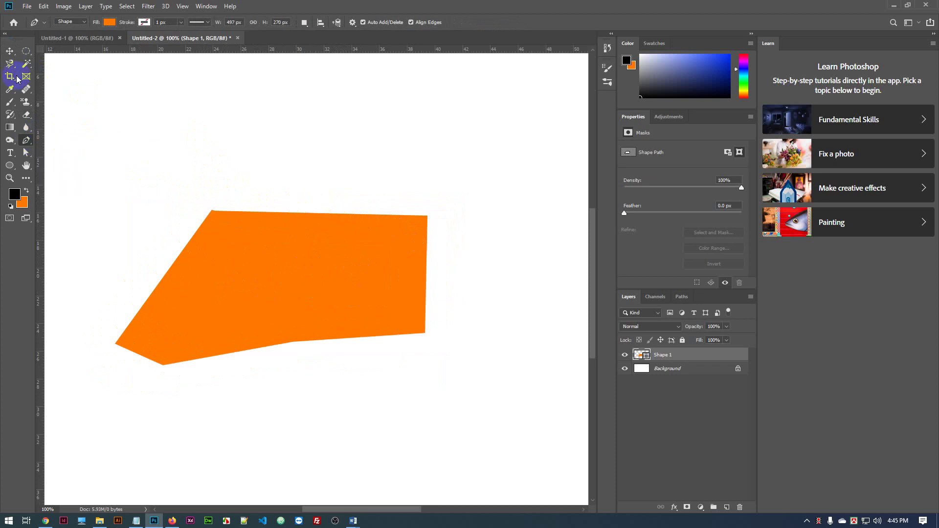
{"action": "left_click", "coordinate": [10, 52]}
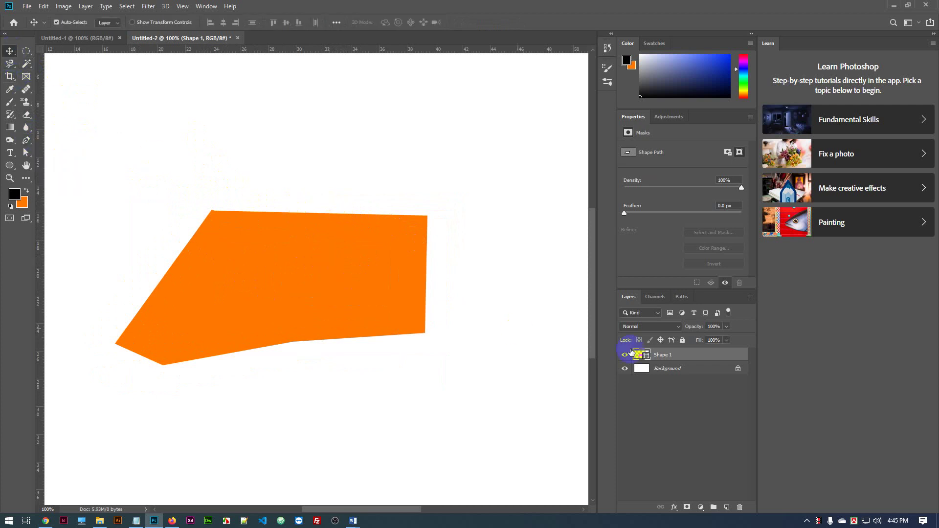
Try tracing the orange shape's upper edge with the Pen Tool, undo the new path, and keep the Pen Tool chosen
{"action": "left_click", "coordinate": [28, 141]}
{"action": "left_click", "coordinate": [319, 224]}
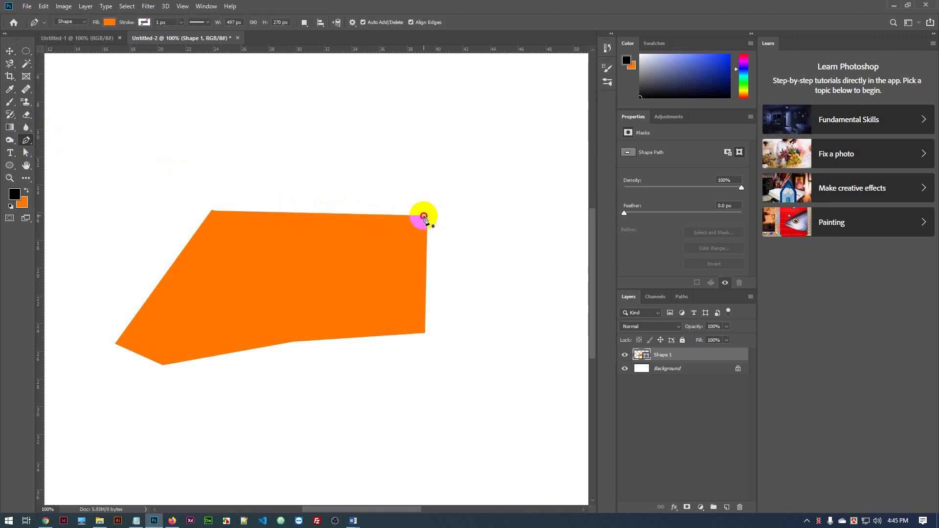
{"action": "left_click", "coordinate": [423, 216]}
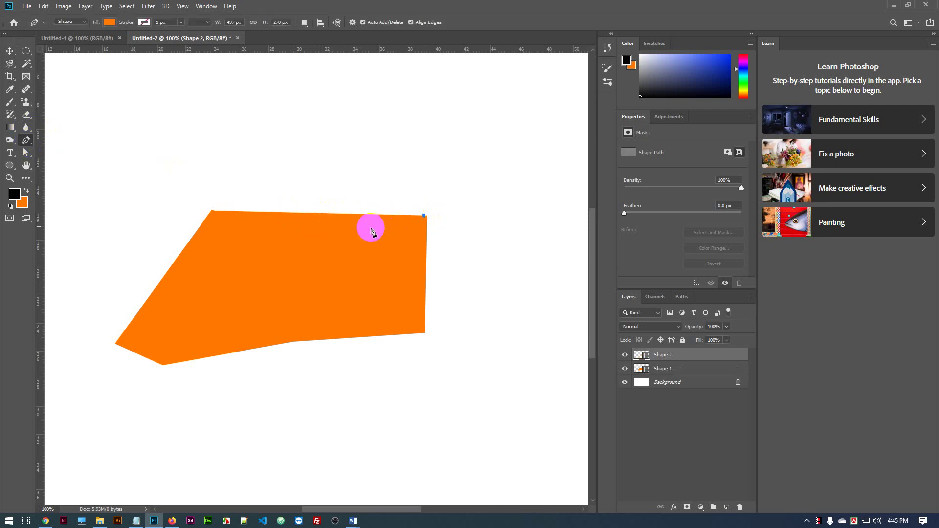
{"action": "left_click", "coordinate": [325, 214]}
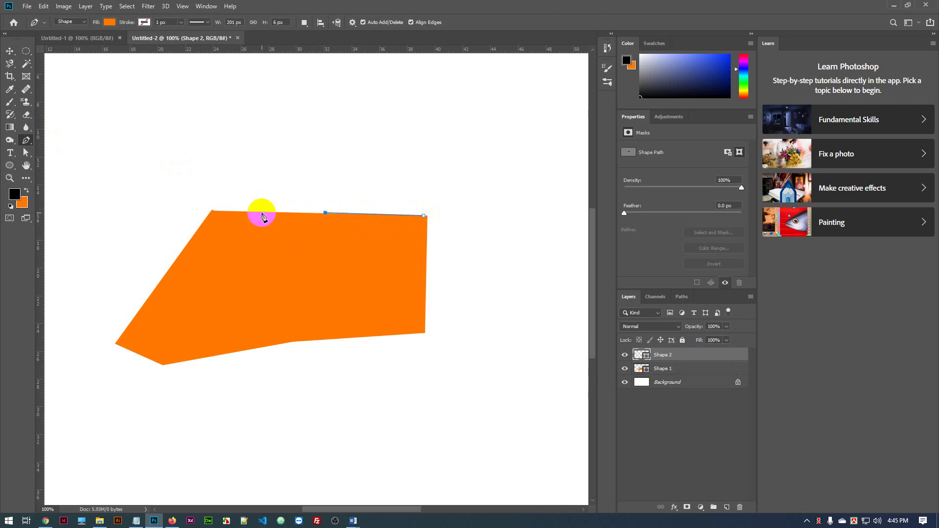
{"action": "key", "text": "ctrl+z"}
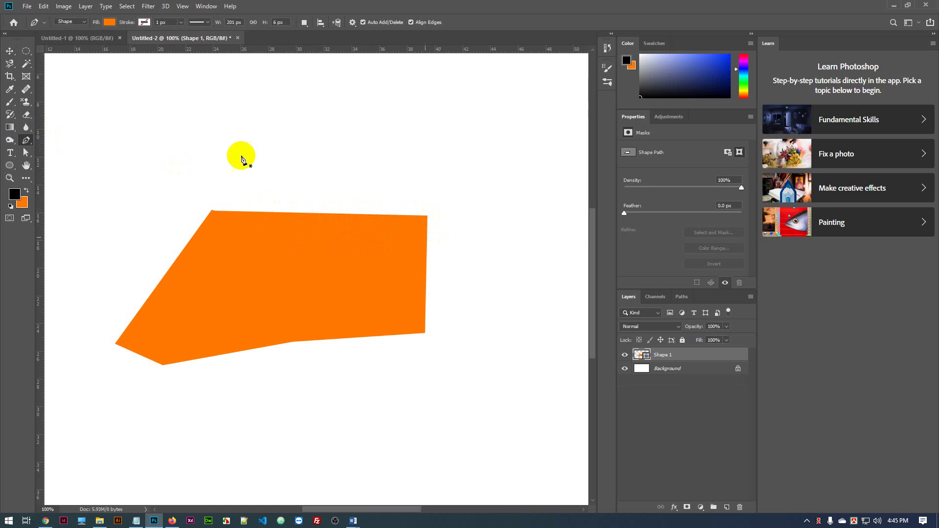
{"action": "left_click", "coordinate": [33, 141]}
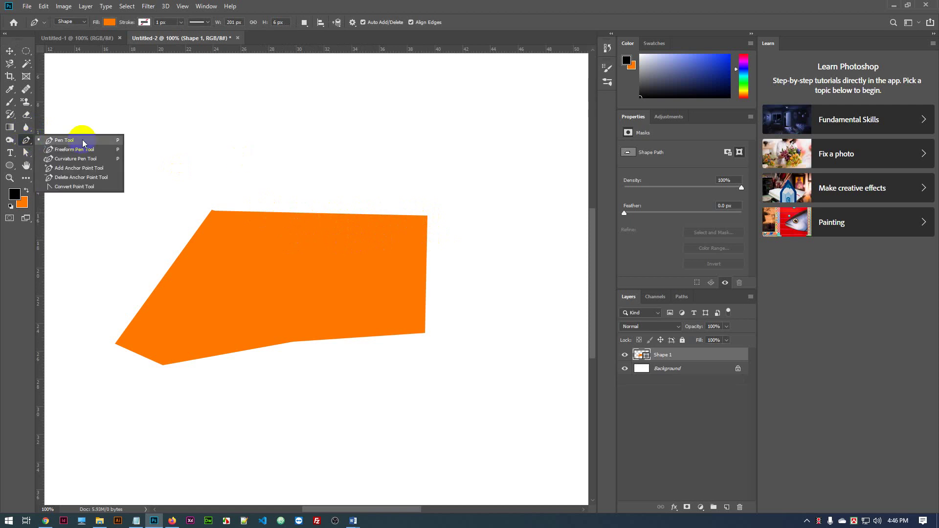
{"action": "left_click", "coordinate": [82, 140]}
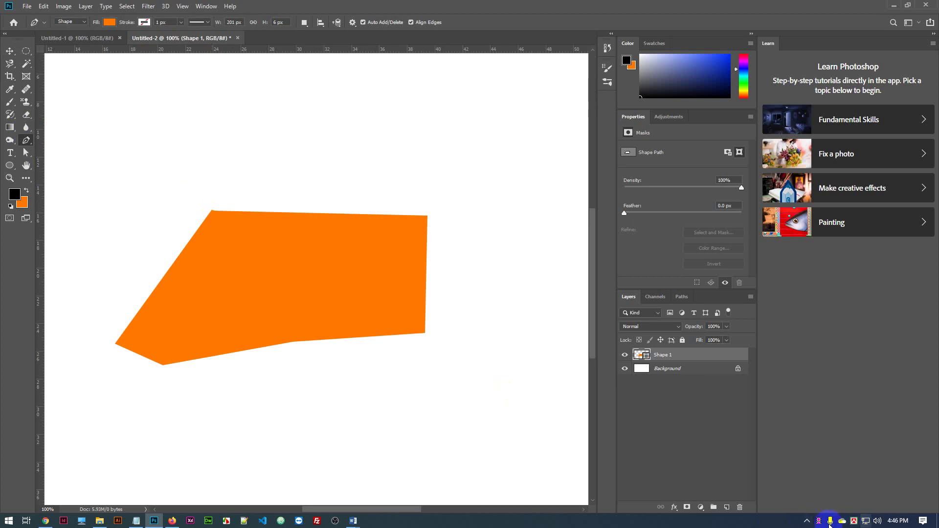
Move the whole orange shape up and to the right on the canvas with the Move Tool
{"action": "left_click", "coordinate": [449, 336]}
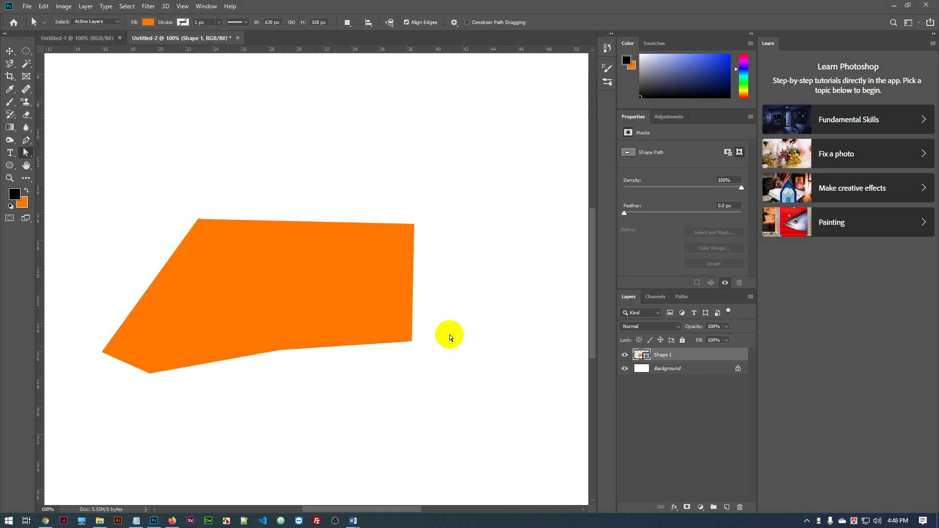
{"action": "left_click", "coordinate": [288, 345]}
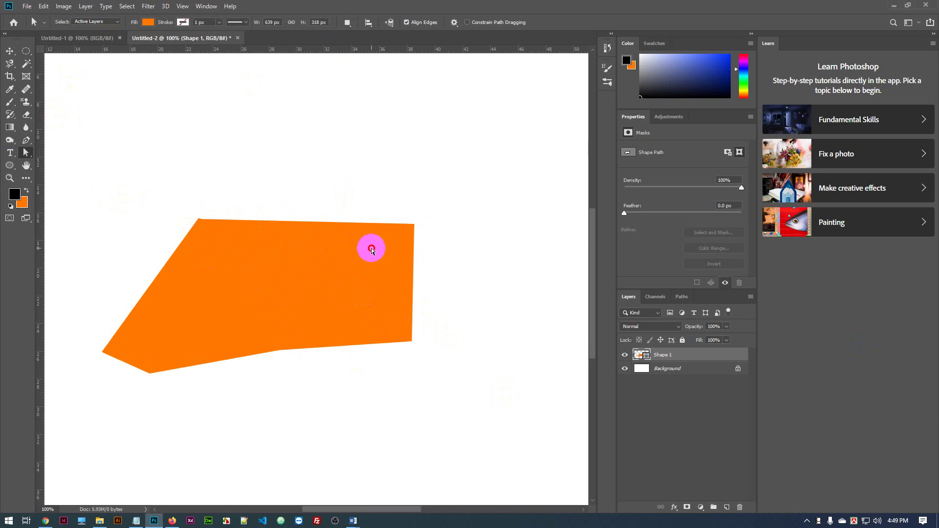
{"action": "left_click", "coordinate": [10, 51]}
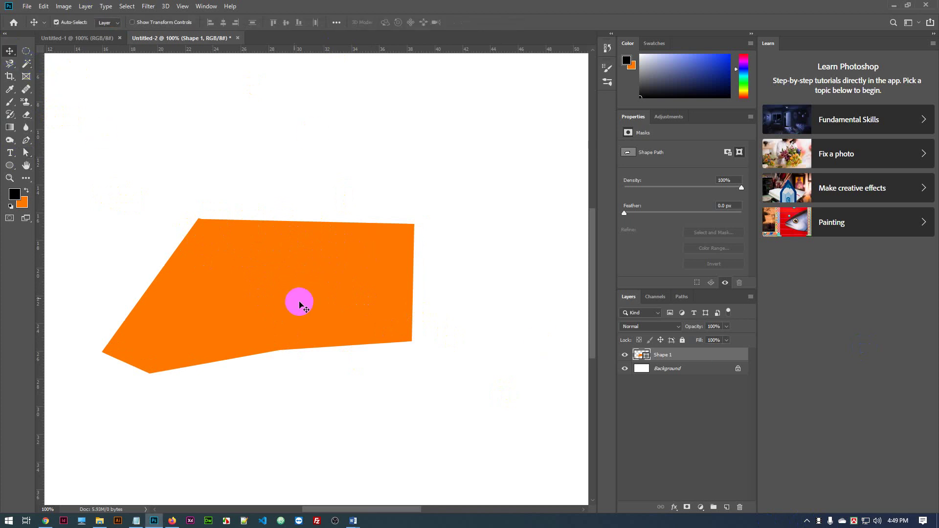
{"action": "left_click_drag", "start_coordinate": [300, 303], "coordinate": [387, 321]}
{"action": "left_click", "coordinate": [547, 413]}
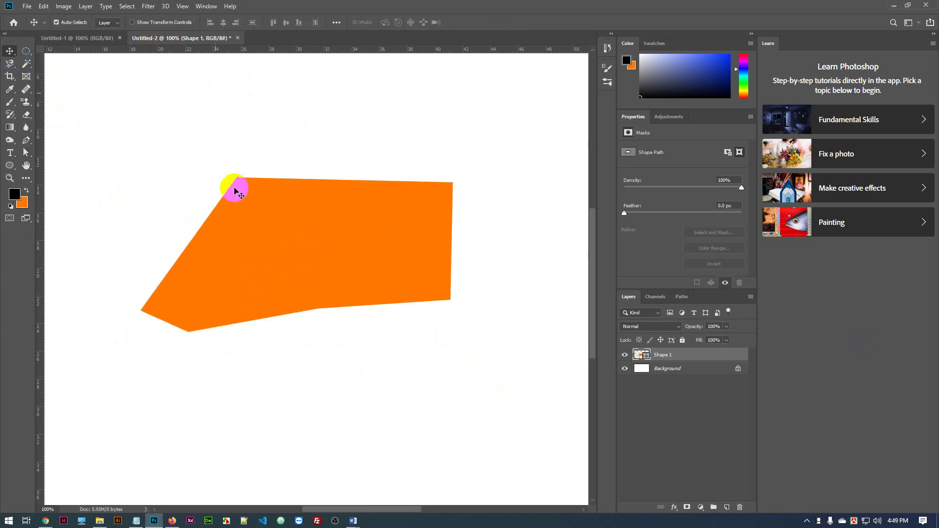
Trace the orange shape's corners with the Pen Tool as a closed new shape about 640 × 312 px
{"action": "left_click", "coordinate": [30, 143]}
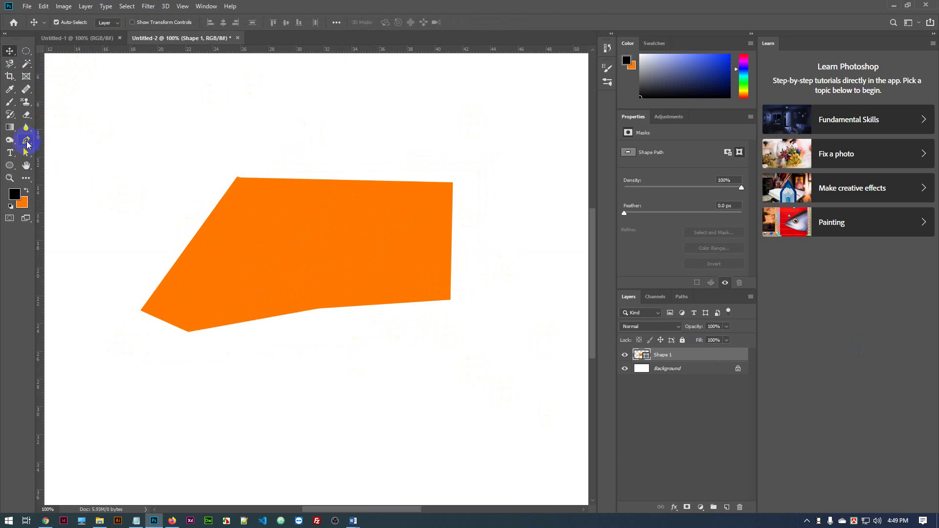
{"action": "left_click", "coordinate": [453, 183]}
{"action": "left_click", "coordinate": [236, 179]}
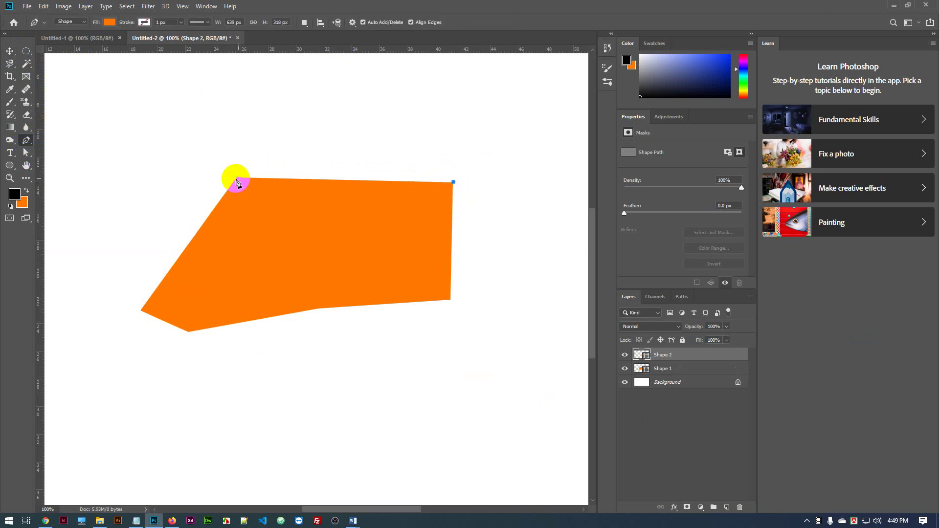
{"action": "left_click", "coordinate": [140, 309]}
{"action": "left_click", "coordinate": [187, 331]}
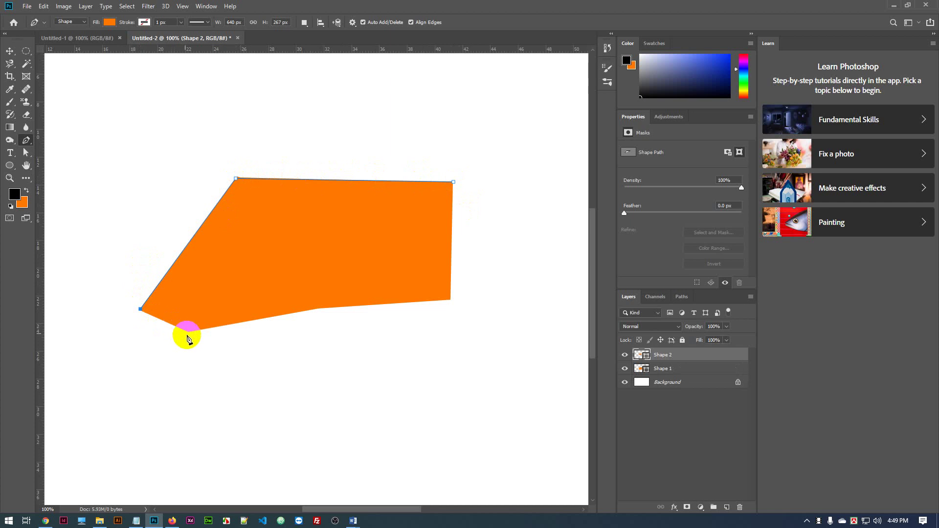
{"action": "left_click", "coordinate": [320, 309]}
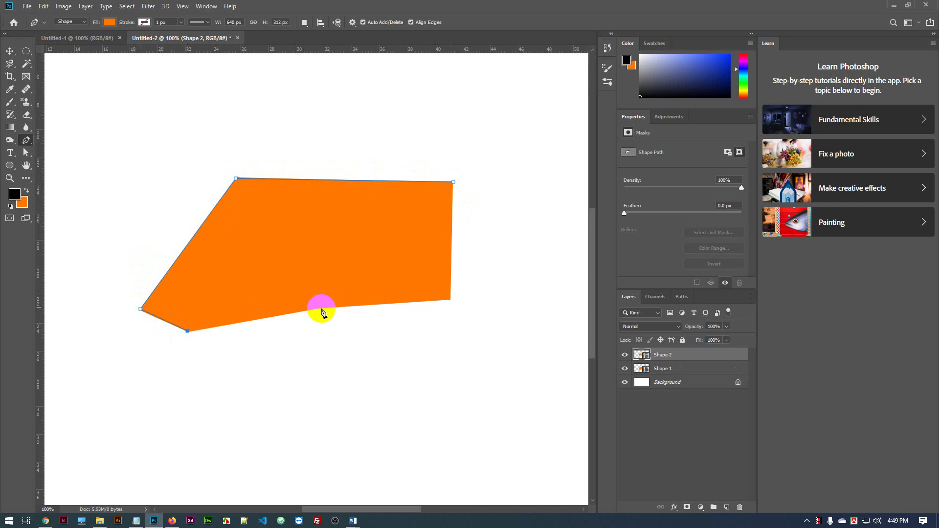
{"action": "left_click", "coordinate": [450, 300]}
{"action": "left_click", "coordinate": [453, 182]}
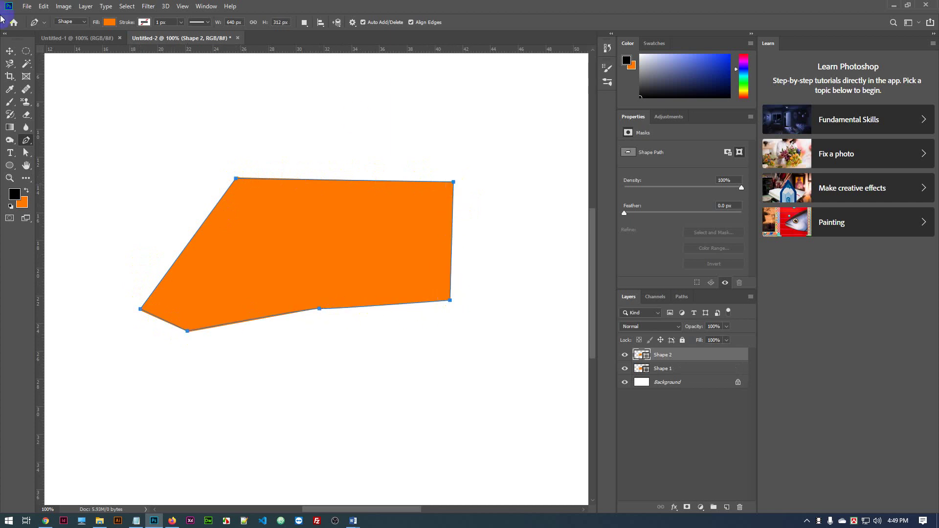
Move the traced copy below the original orange shape and delete it
{"action": "left_click", "coordinate": [13, 53]}
{"action": "left_click_drag", "start_coordinate": [329, 216], "coordinate": [369, 352]}
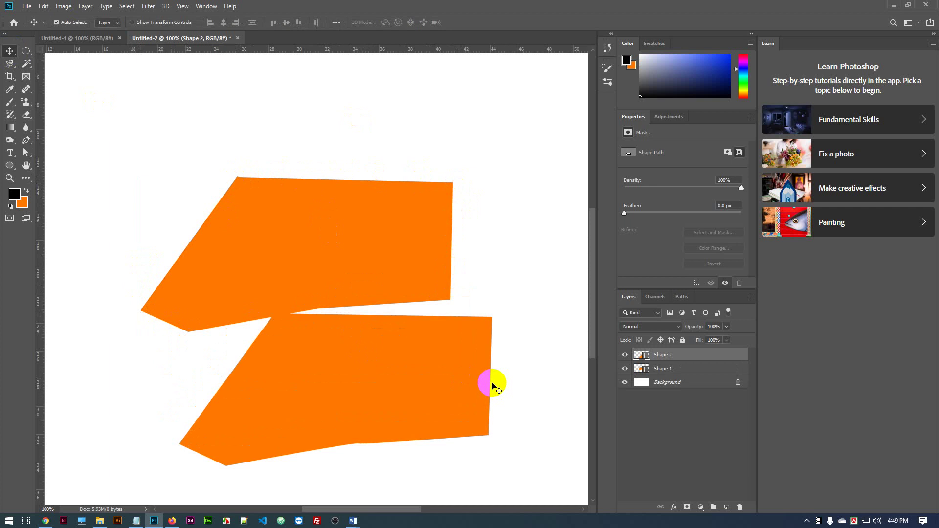
{"action": "key", "text": "Delete"}
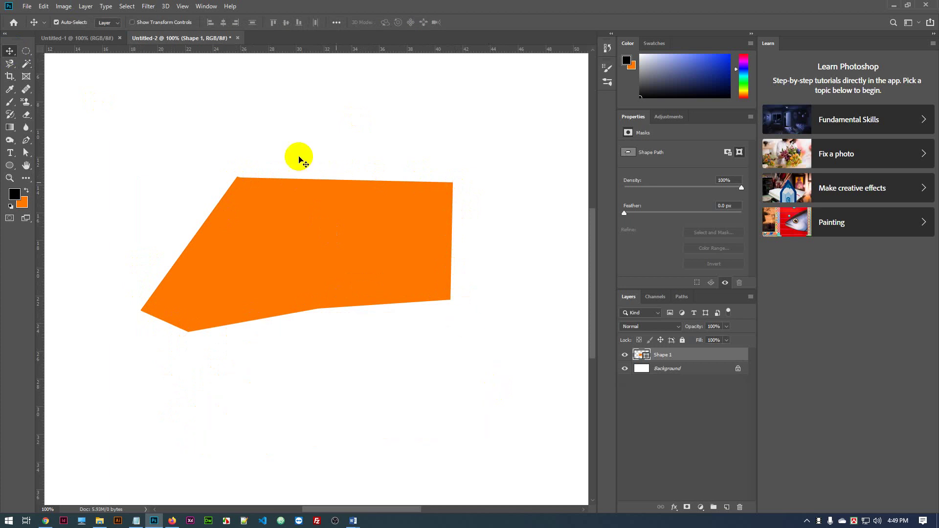
Reposition the remaining orange shape slightly upward on the canvas with the Move Tool
{"action": "left_click_drag", "start_coordinate": [306, 192], "coordinate": [346, 220]}
{"action": "left_click", "coordinate": [409, 195]}
{"action": "left_click", "coordinate": [399, 241]}
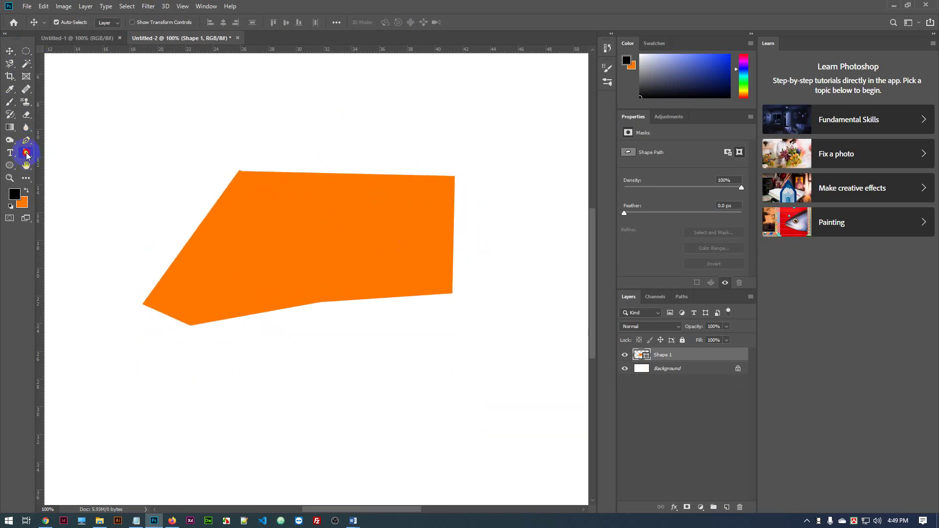
Show the shape's path with the Direct Selection Tool and add two anchor points on its upper edge and one on its slanted left edge
{"action": "left_click_drag", "start_coordinate": [26, 153], "coordinate": [64, 163]}
{"action": "left_click", "coordinate": [281, 197]}
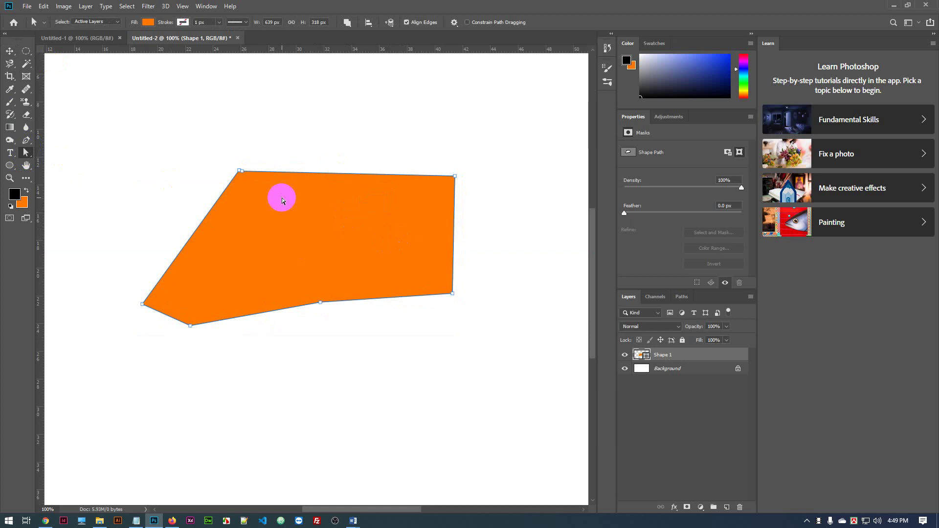
{"action": "left_click", "coordinate": [178, 269]}
{"action": "left_click", "coordinate": [26, 140]}
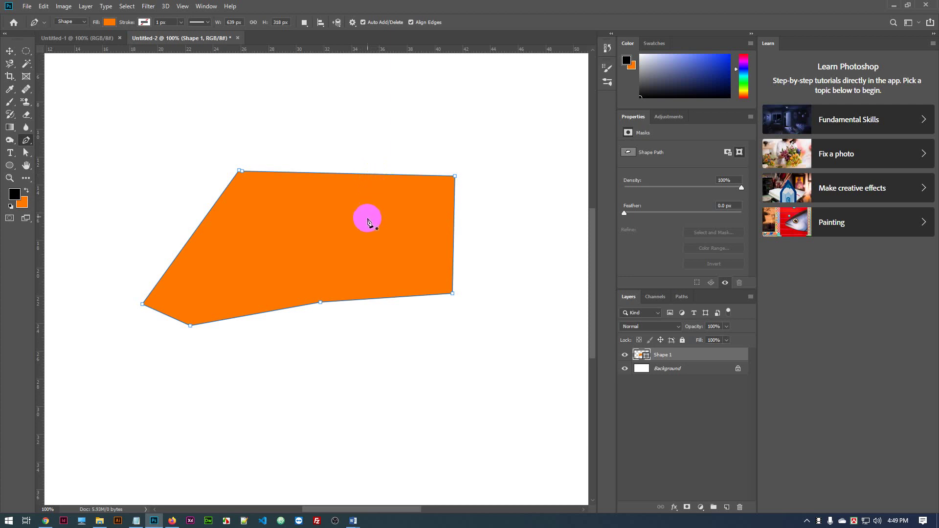
{"action": "left_click", "coordinate": [376, 174]}
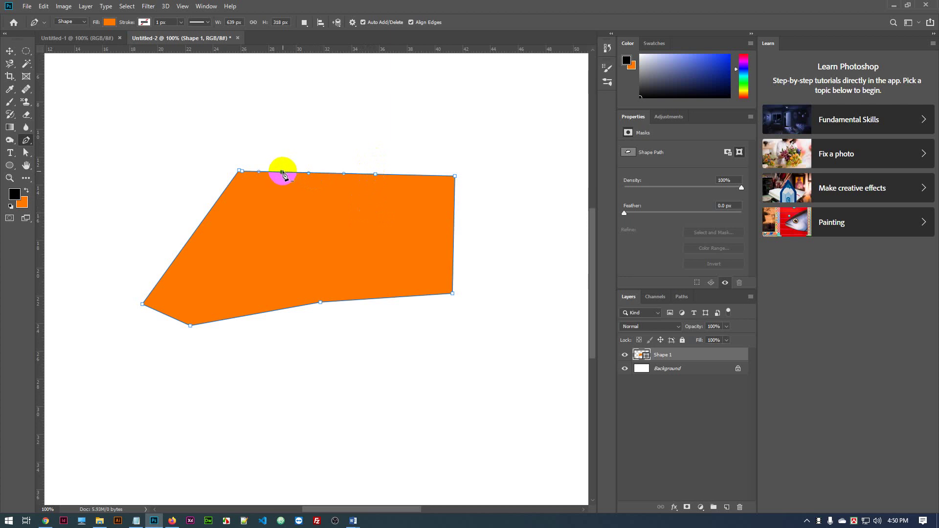
{"action": "left_click", "coordinate": [197, 230]}
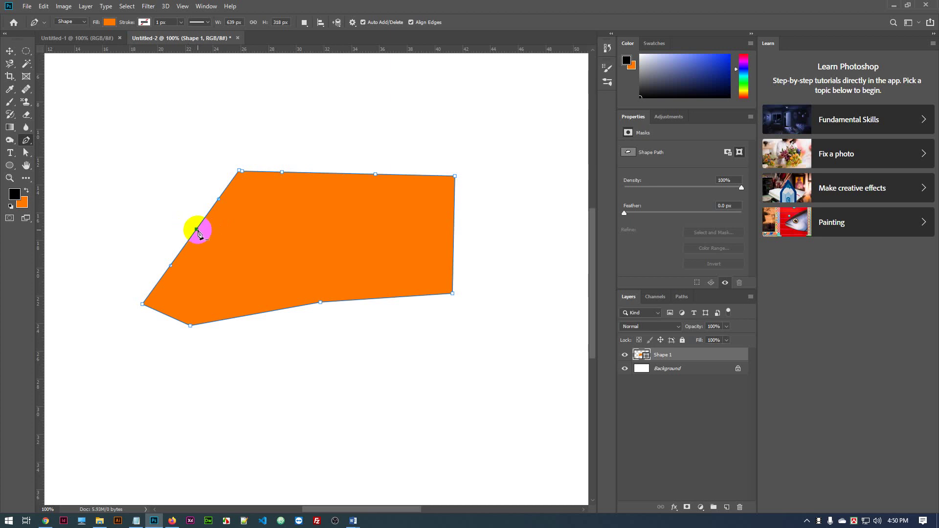
Pull the new anchor point on the slanted edge outward, up and left, so the shape bulges to about 670 × 321 px
{"action": "left_click", "coordinate": [30, 156]}
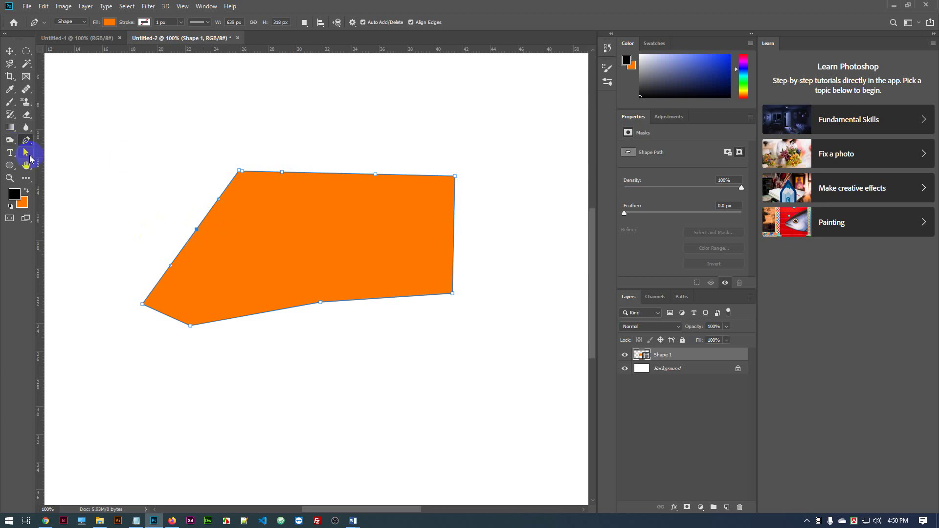
{"action": "left_click", "coordinate": [191, 233]}
{"action": "left_click", "coordinate": [196, 231]}
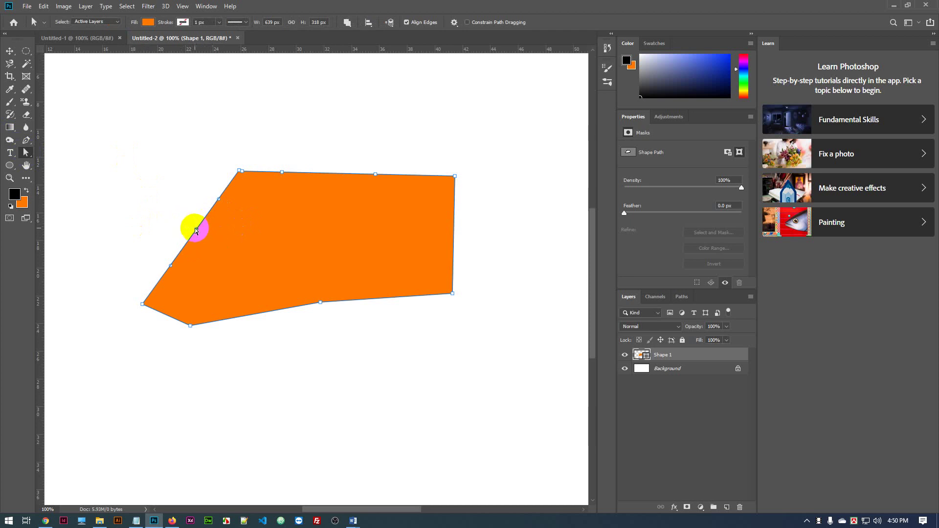
{"action": "left_click_drag", "start_coordinate": [197, 232], "coordinate": [137, 194]}
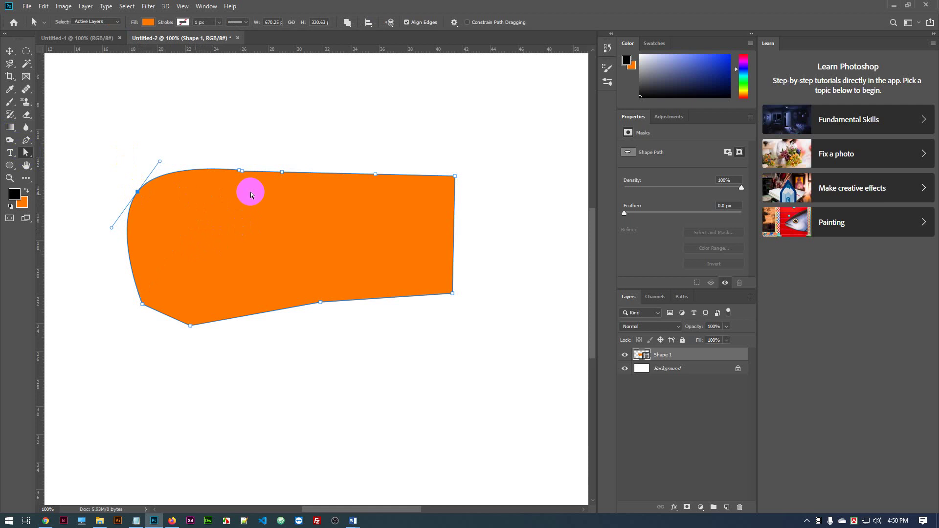
Try to move the upper-right anchor point deep into the shape with the Direct Selection Tool, and undo the move
{"action": "left_click", "coordinate": [283, 172], "text": "shift"}
{"action": "mouse_move", "coordinate": [448, 167]}
{"action": "left_mouse_down"}
{"action": "mouse_move", "coordinate": [467, 190]}
{"action": "mouse_move", "coordinate": [420, 162]}
{"action": "left_mouse_up"}
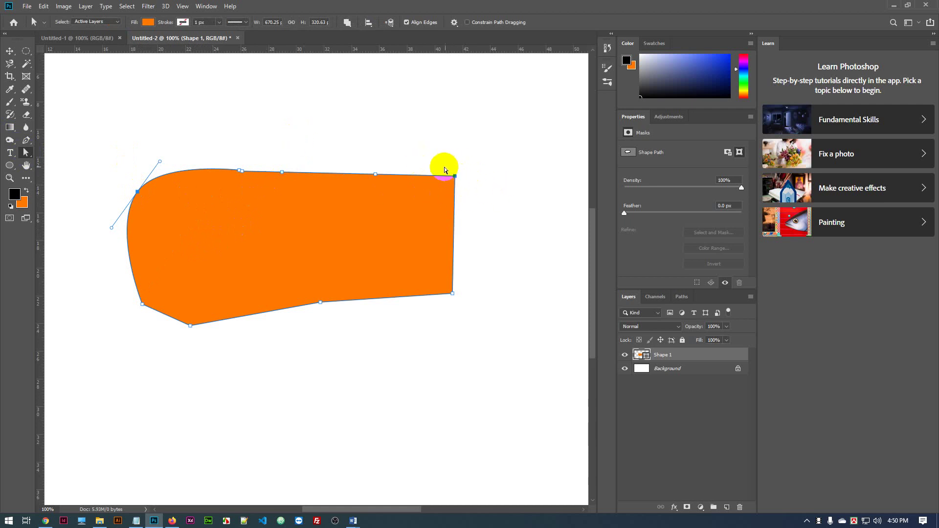
{"action": "right_click", "coordinate": [28, 155]}
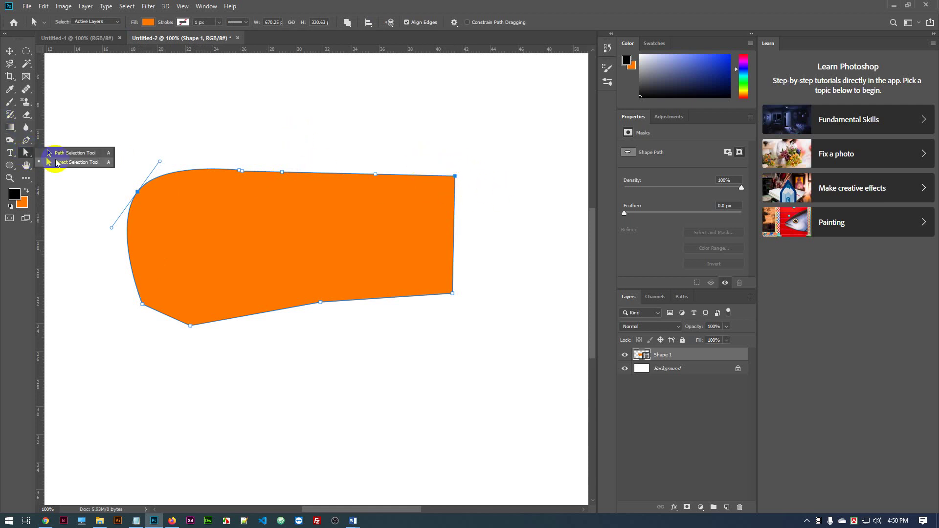
{"action": "left_click", "coordinate": [73, 166]}
{"action": "left_click", "coordinate": [453, 170]}
{"action": "left_click_drag", "start_coordinate": [454, 169], "coordinate": [205, 236]}
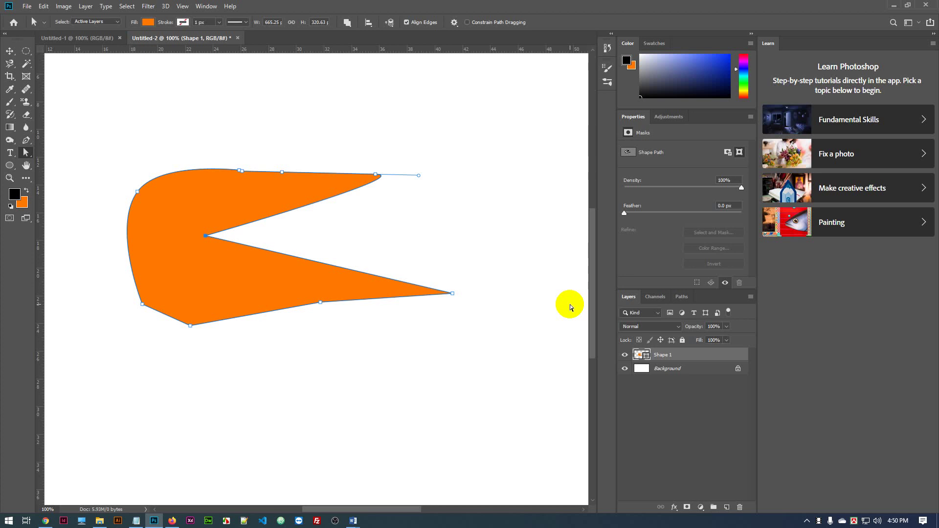
{"action": "key", "text": "ctrl+z"}
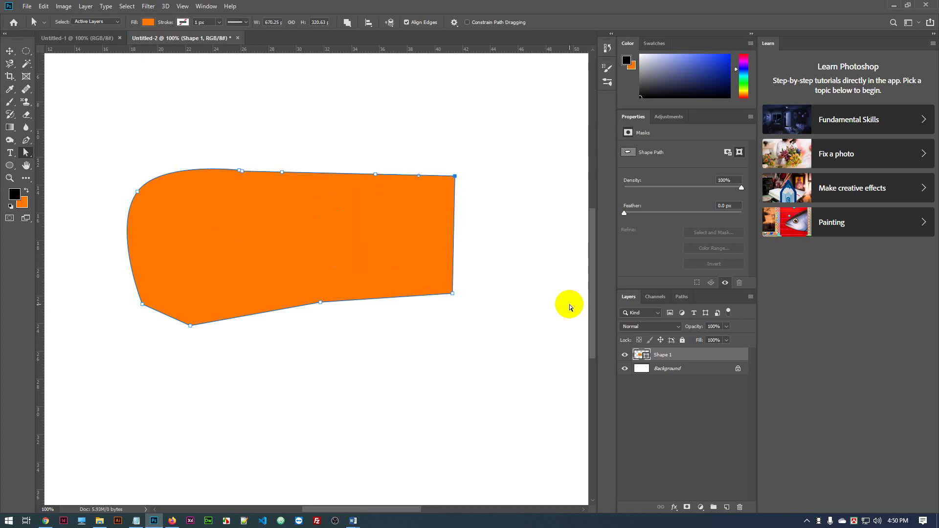
Pull alternate upper-edge anchor points down into a wavy outline, and move the lower-middle anchor point up and left into the shape
{"action": "left_click", "coordinate": [215, 254]}
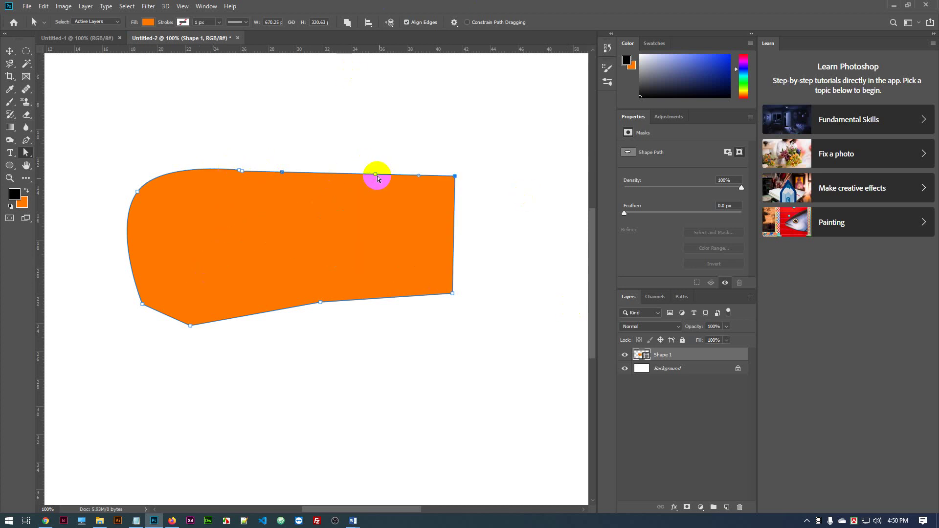
{"action": "left_click_drag", "start_coordinate": [375, 174], "coordinate": [379, 219]}
{"action": "left_click_drag", "start_coordinate": [243, 172], "coordinate": [217, 206]}
{"action": "left_click", "coordinate": [266, 282]}
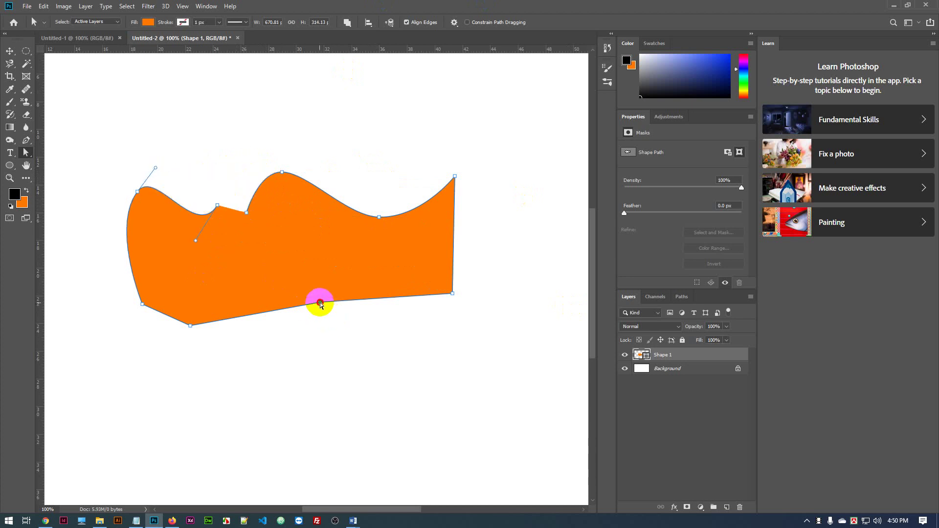
{"action": "left_click_drag", "start_coordinate": [320, 303], "coordinate": [276, 248]}
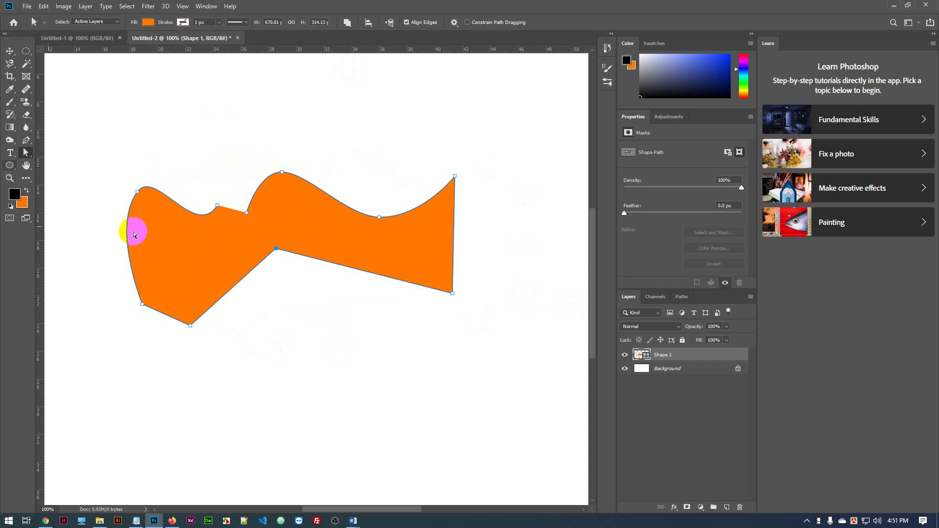
Select the upper-right anchor point together with the lower-middle one, then select the curved segment on the upper edge to show its direction handles
{"action": "left_click", "coordinate": [138, 191], "text": "shift"}
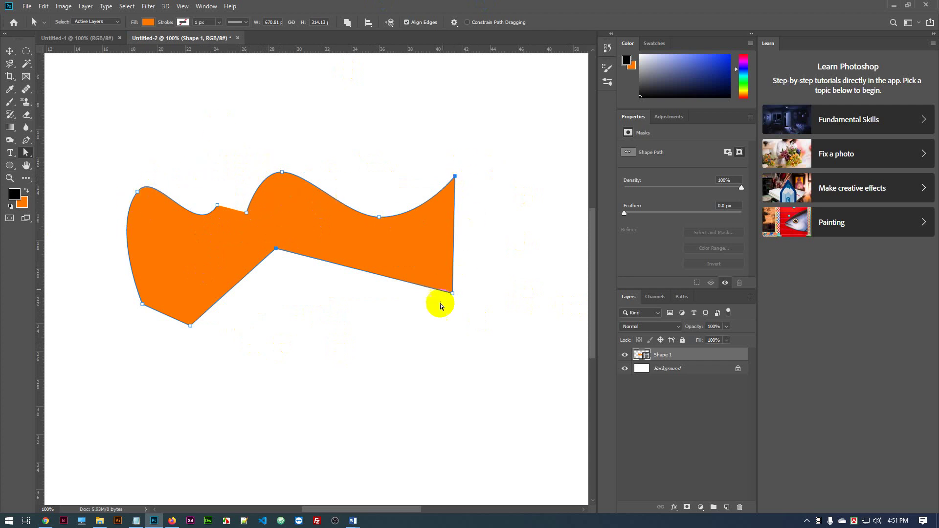
{"action": "left_click", "coordinate": [277, 248]}
{"action": "left_click", "coordinate": [356, 260]}
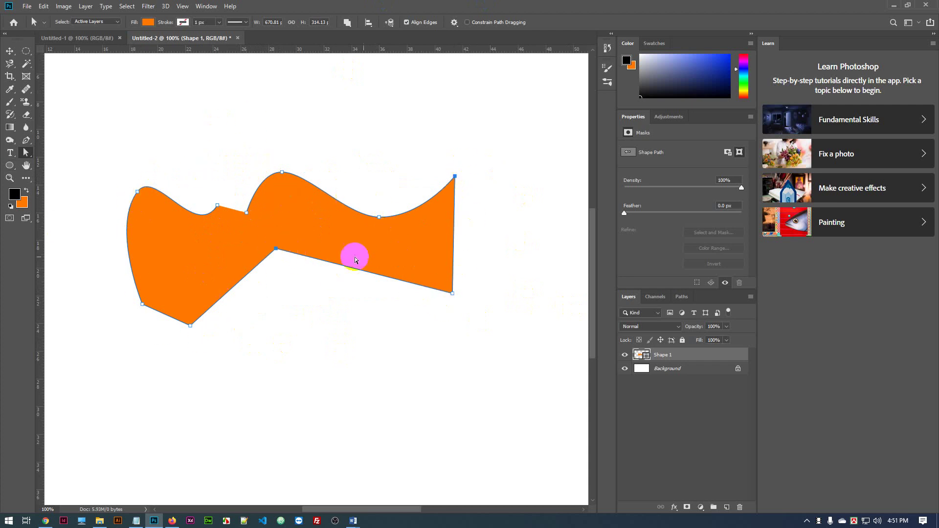
{"action": "left_click", "coordinate": [343, 206]}
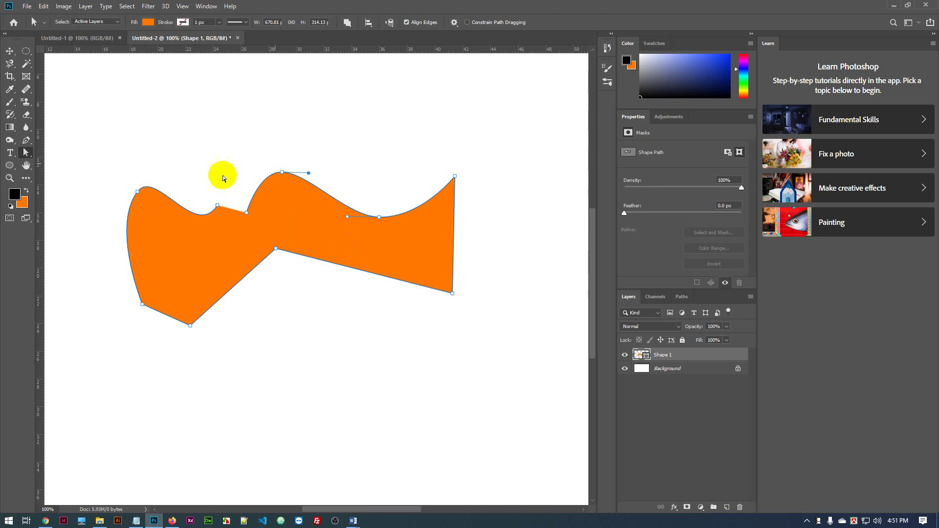
Examine the direction handles at the upper-right anchor point and at the anchor point in the upper edge's right-hand dip
{"action": "left_click", "coordinate": [458, 223]}
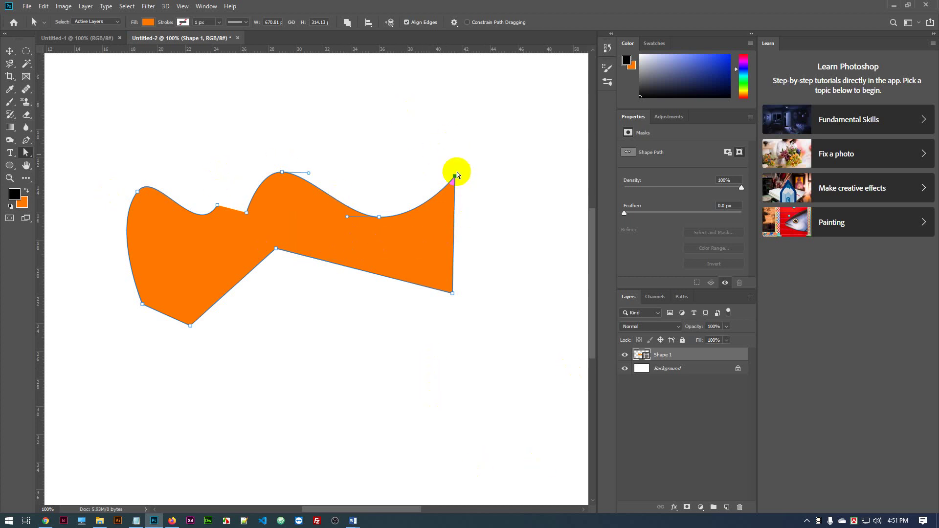
{"action": "left_click", "coordinate": [379, 217]}
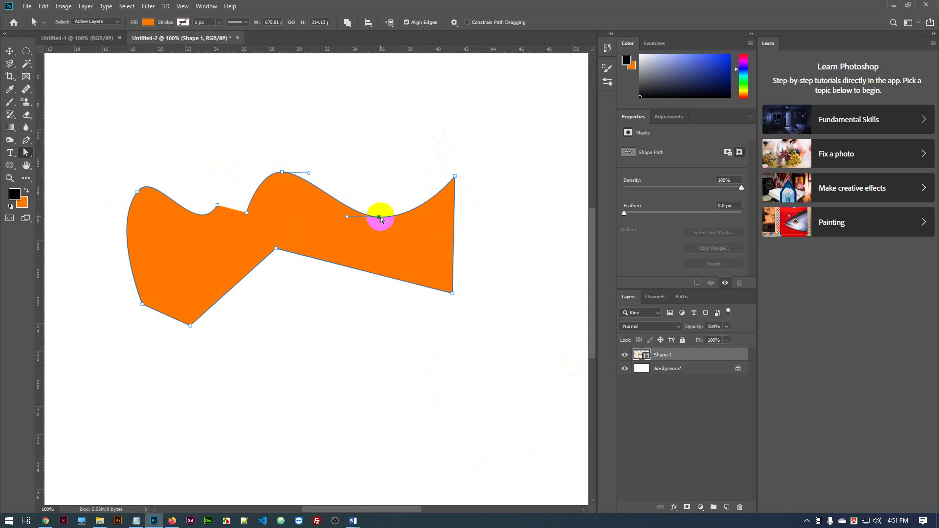
{"action": "left_click", "coordinate": [344, 149]}
{"action": "left_click", "coordinate": [285, 223]}
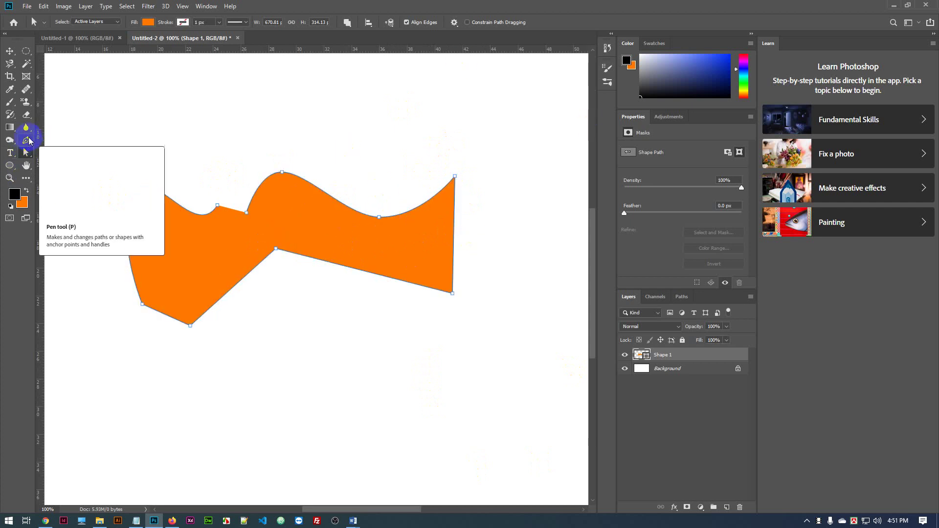
Pull the direction handle of the right-hand dip's anchor point down and right with the Direct Selection Tool, then deselect the path
{"action": "left_click", "coordinate": [27, 142]}
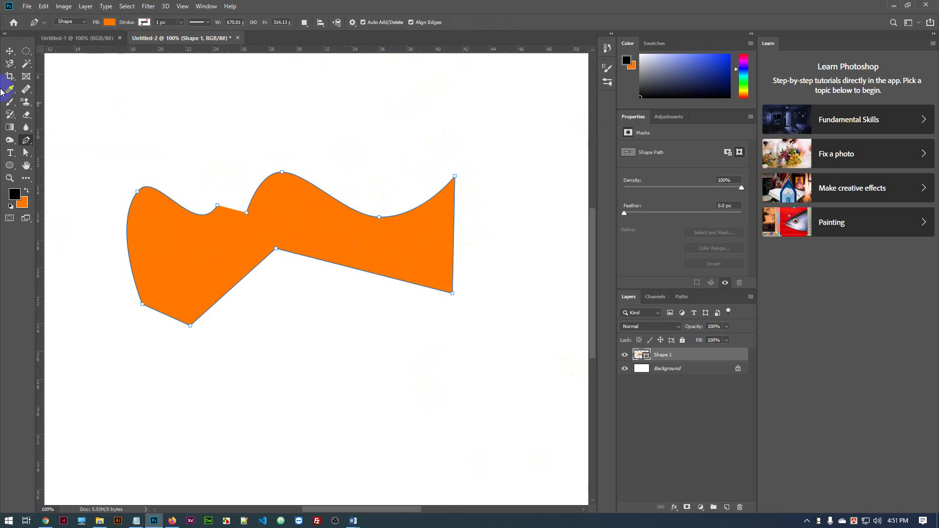
{"action": "left_click", "coordinate": [27, 153]}
{"action": "left_click", "coordinate": [379, 217]}
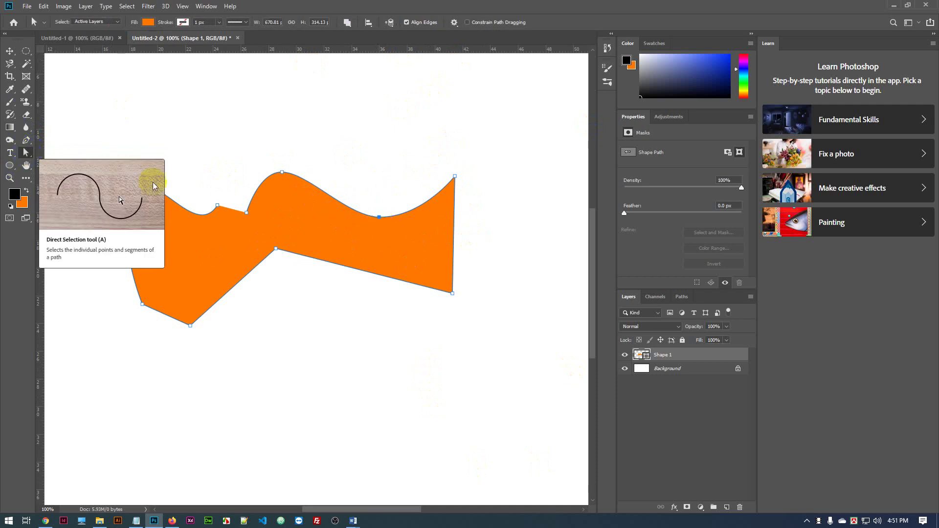
{"action": "left_click", "coordinate": [378, 218]}
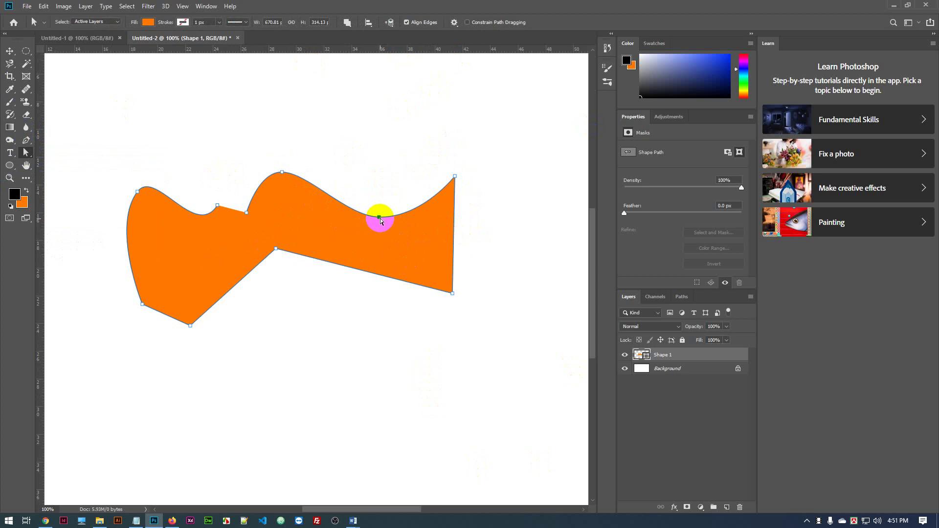
{"action": "left_click_drag", "start_coordinate": [379, 219], "coordinate": [471, 244]}
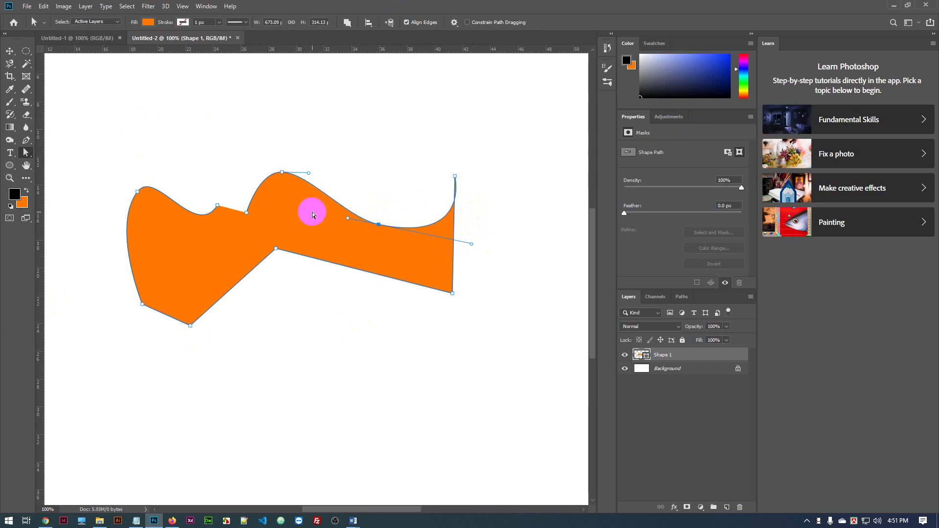
{"action": "left_click", "coordinate": [195, 227]}
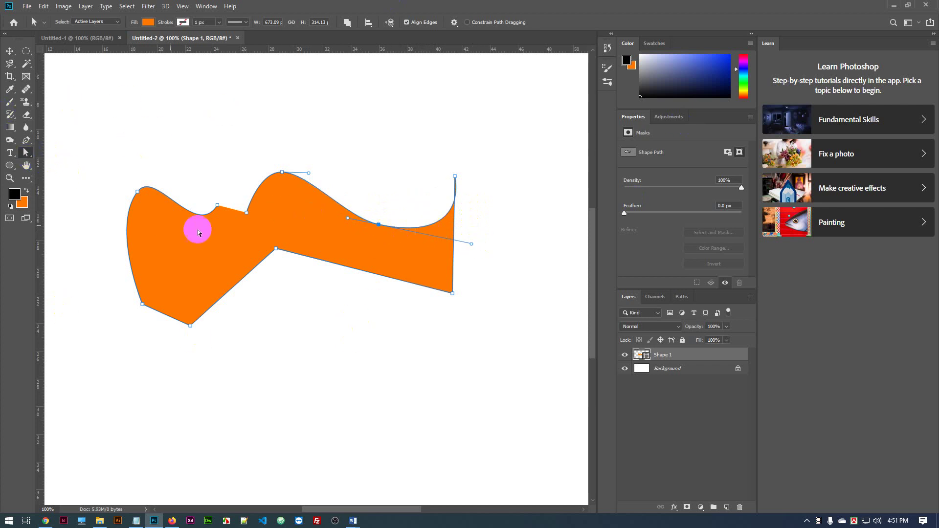
{"action": "left_click", "coordinate": [157, 138]}
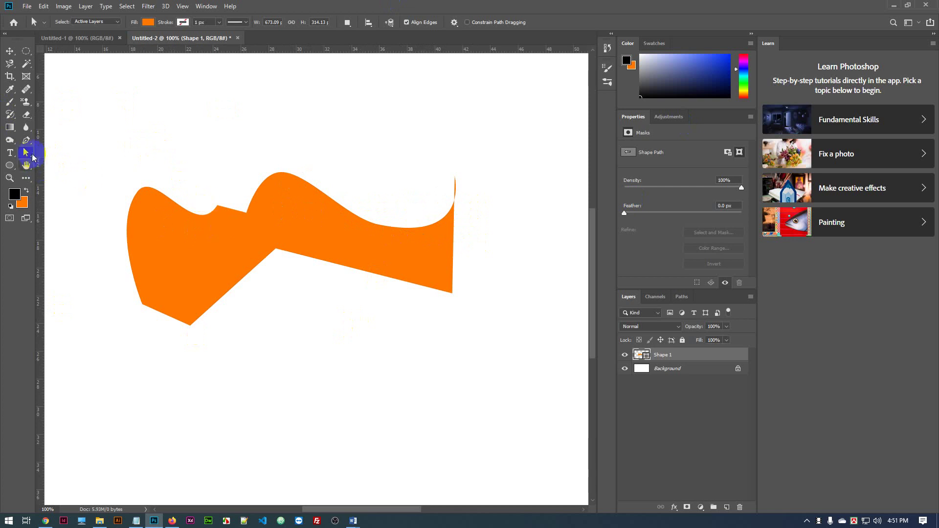
Reselect the shape and use the Pen Tool to remove the upper peak, left-side, lower-left and lower-middle anchor points
{"action": "left_click", "coordinate": [27, 157]}
{"action": "left_click", "coordinate": [69, 163]}
{"action": "left_click", "coordinate": [222, 253]}
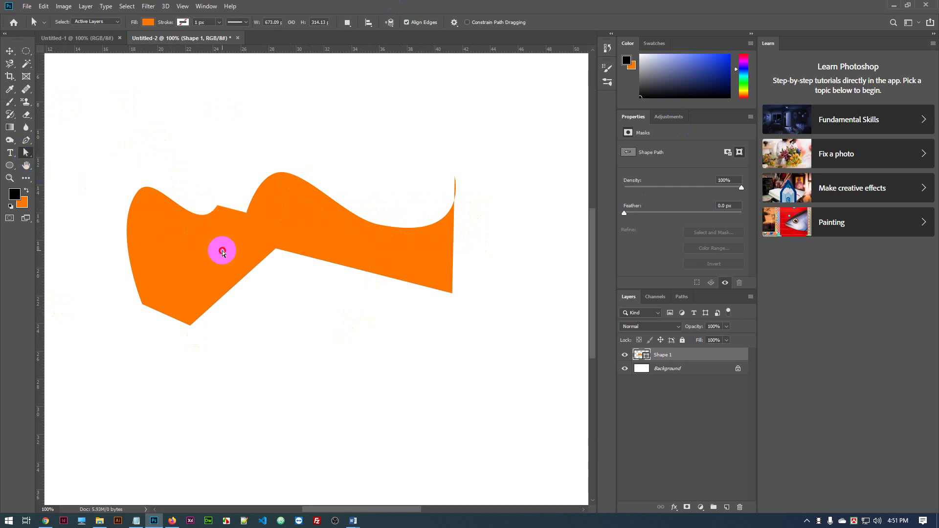
{"action": "left_click", "coordinate": [27, 142]}
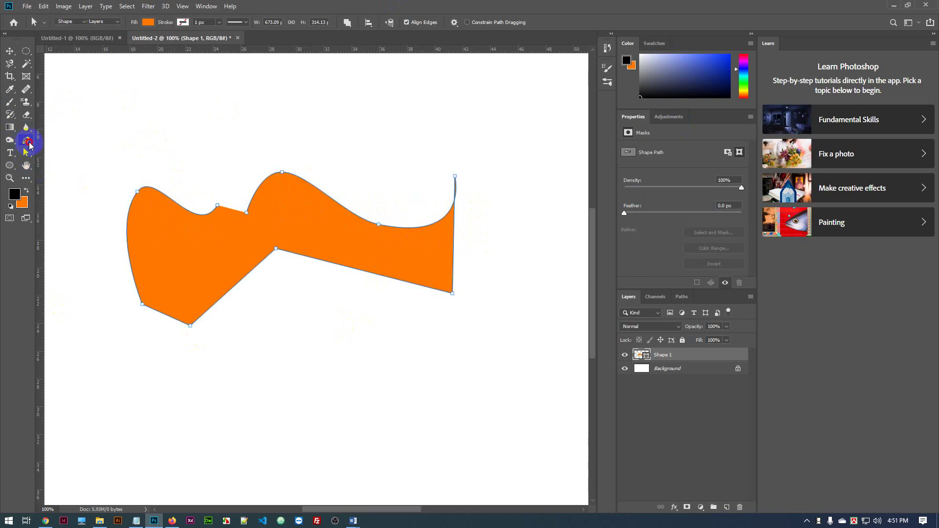
{"action": "left_click", "coordinate": [64, 140]}
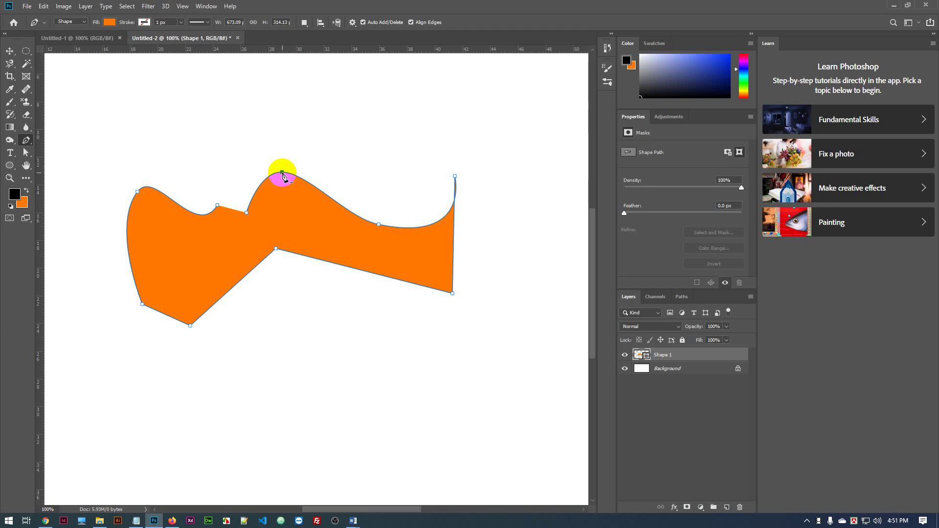
{"action": "left_click", "coordinate": [282, 172]}
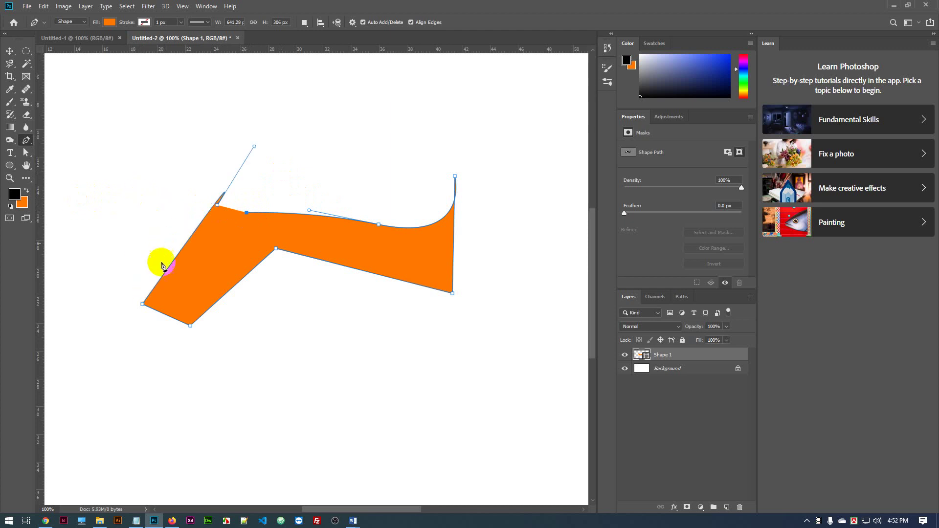
{"action": "left_click", "coordinate": [141, 303]}
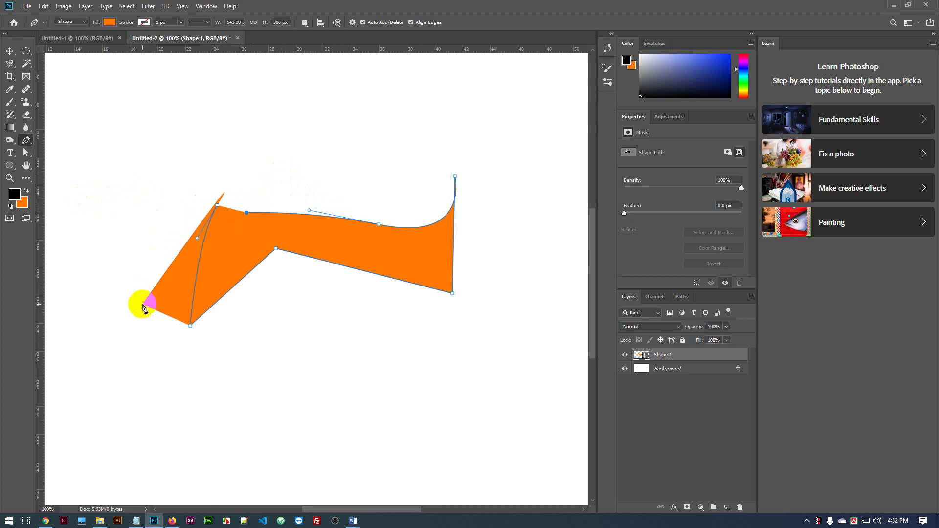
{"action": "left_click", "coordinate": [190, 325]}
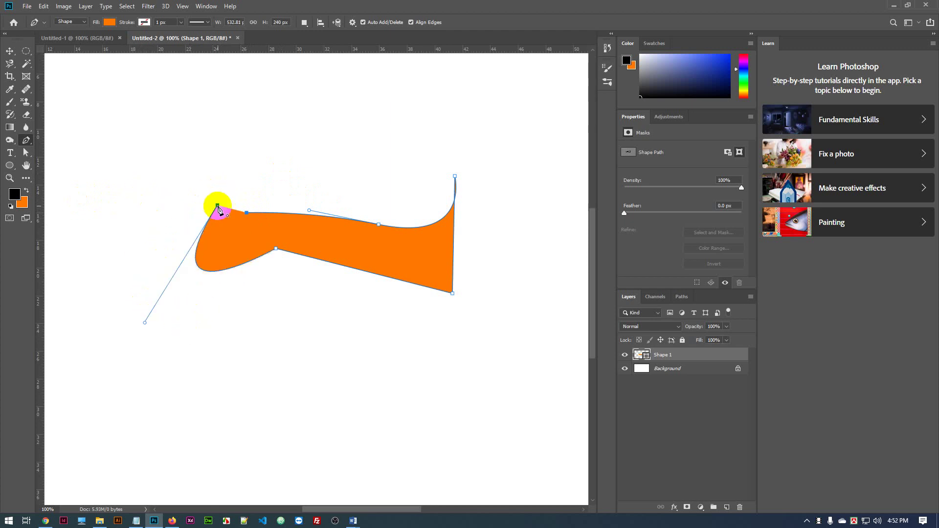
{"action": "left_click", "coordinate": [276, 250]}
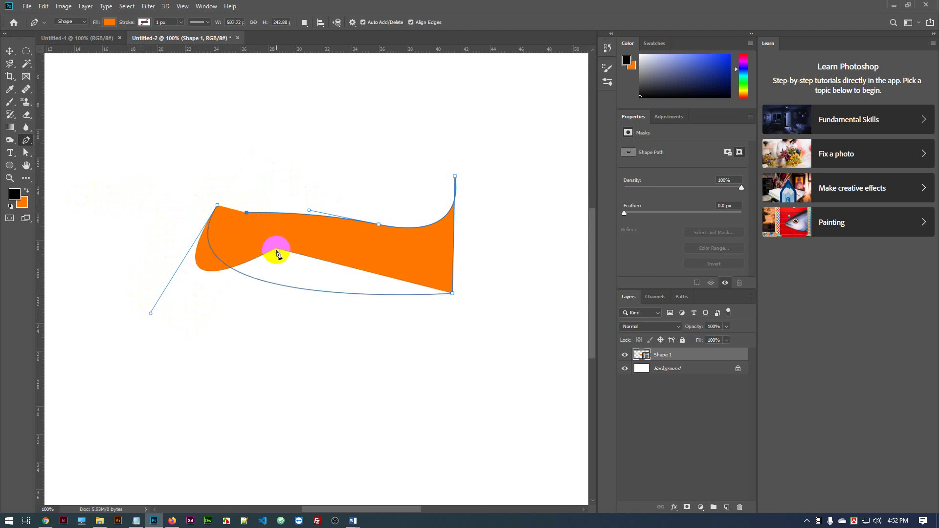
Remove the remaining anchor points one by one with the Pen Tool until the whole shape is gone
{"action": "left_click", "coordinate": [379, 225]}
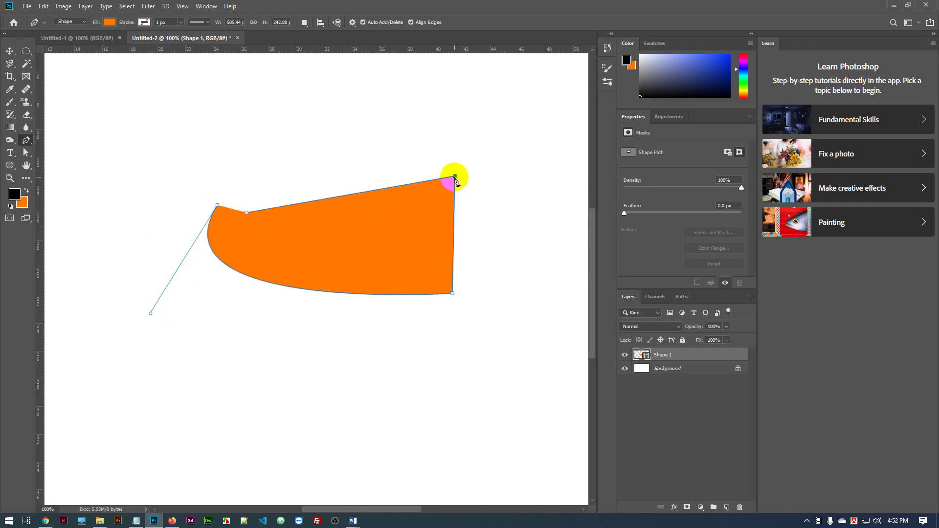
{"action": "left_click", "coordinate": [454, 177]}
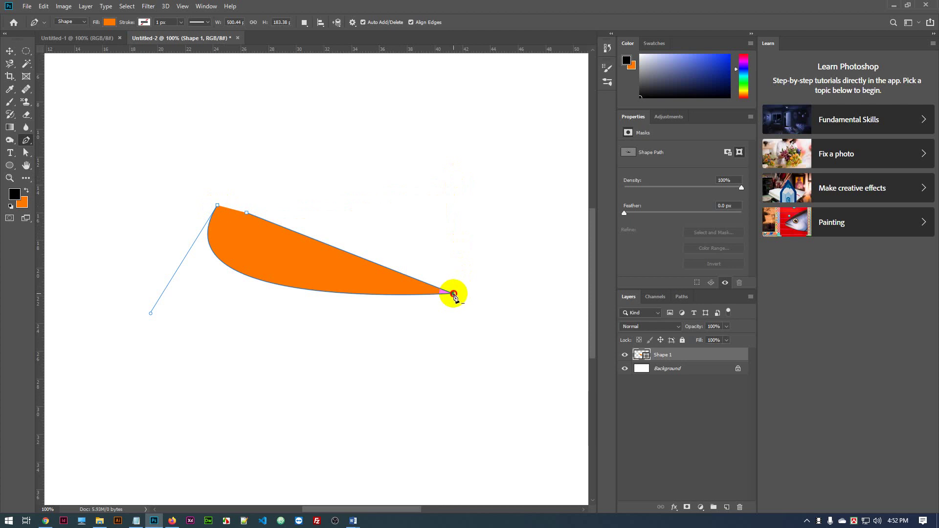
{"action": "left_click", "coordinate": [453, 294]}
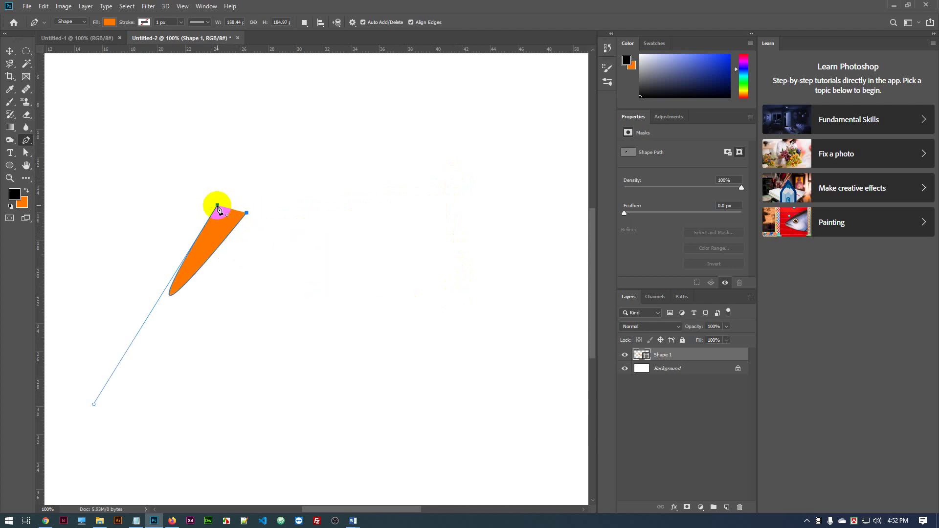
{"action": "left_click", "coordinate": [246, 213]}
{"action": "left_click", "coordinate": [247, 214]}
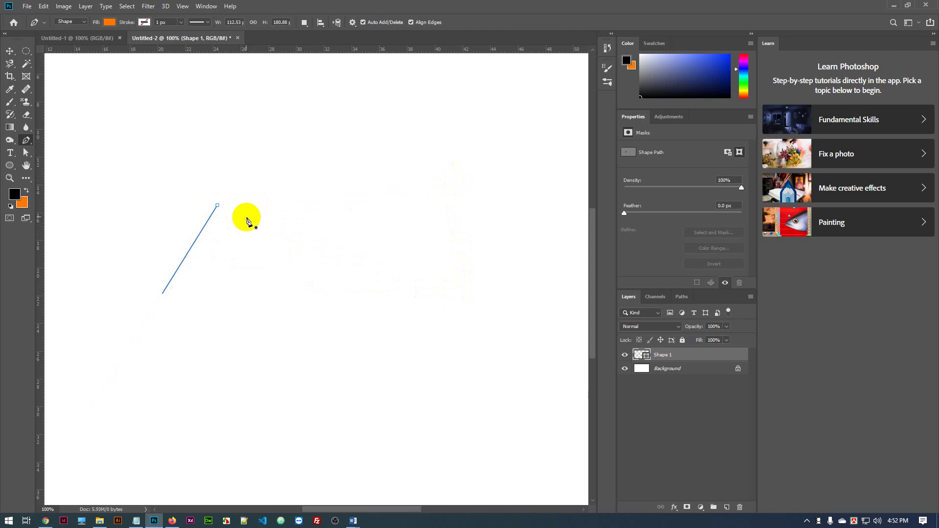
{"action": "left_click", "coordinate": [217, 206]}
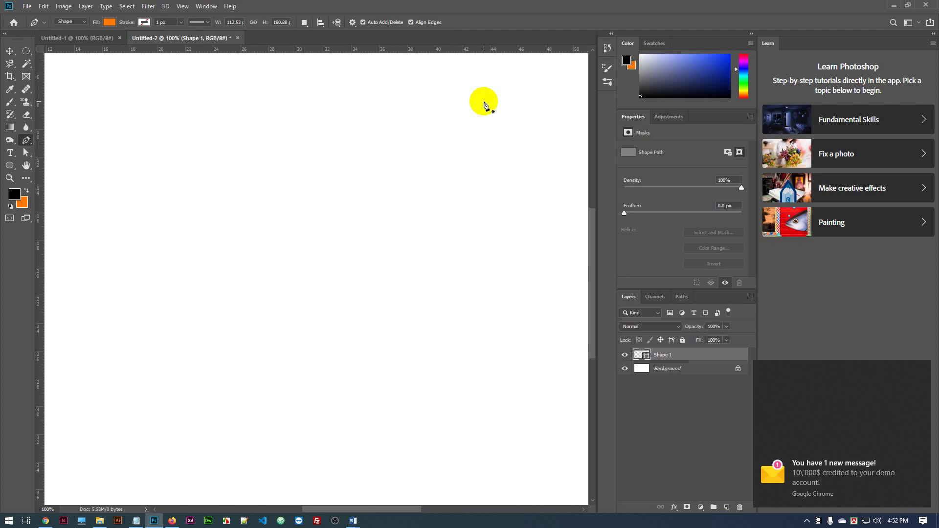
Undo the anchor point deletions and the earlier reshaping, back to the straight-edged orange shape
{"action": "key", "text": "ctrl+z"}
{"action": "key", "text": "ctrl+z"}
{"action": "key", "text": "ctrl+z"}
{"action": "key", "text": "ctrl+z"}
{"action": "key", "text": "ctrl+z"}
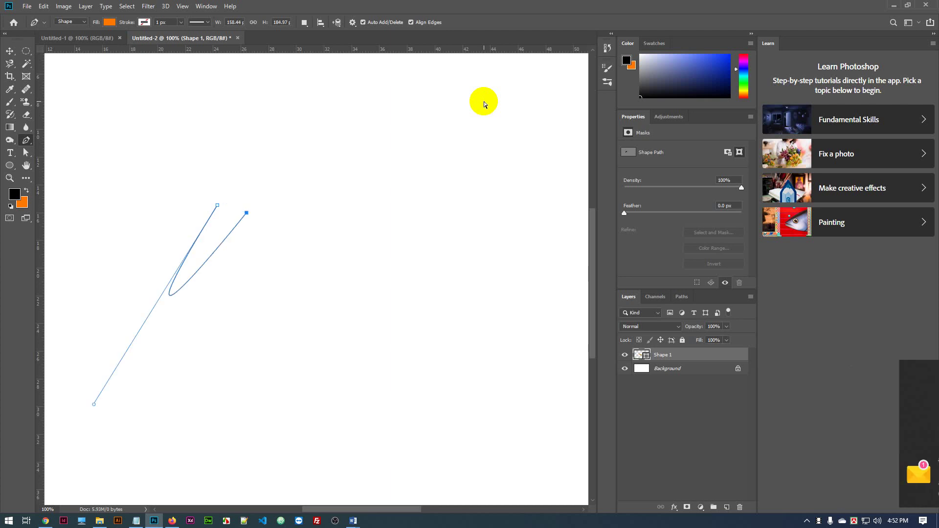
{"action": "key", "text": "ctrl+z"}
{"action": "key", "text": "ctrl+z"}
{"action": "key", "text": "ctrl+z"}
{"action": "key", "text": "ctrl+z"}
{"action": "key", "text": "ctrl+z"}
{"action": "key", "text": "ctrl+z"}
{"action": "key", "text": "ctrl+z"}
{"action": "key", "text": "ctrl+z"}
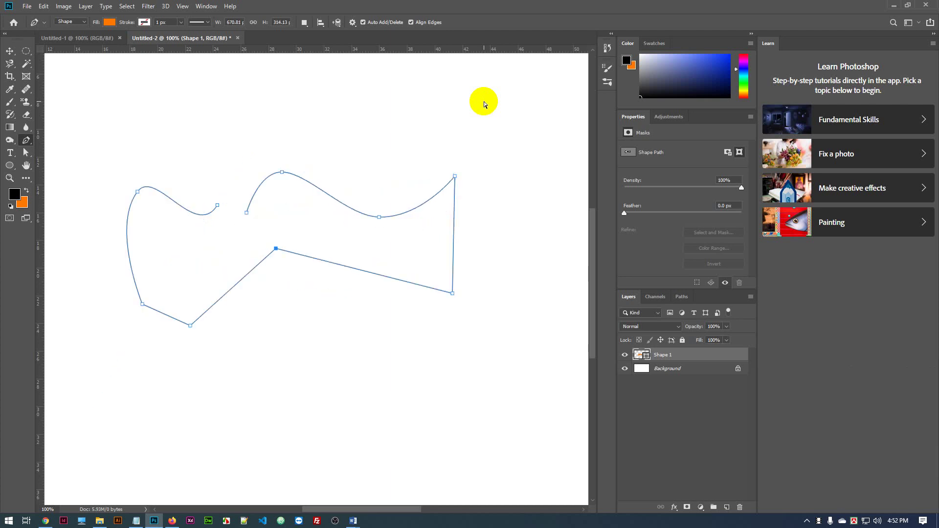
{"action": "key", "text": "ctrl+z"}
{"action": "key", "text": "ctrl+z"}
{"action": "key", "text": "ctrl+z"}
{"action": "key", "text": "ctrl+z"}
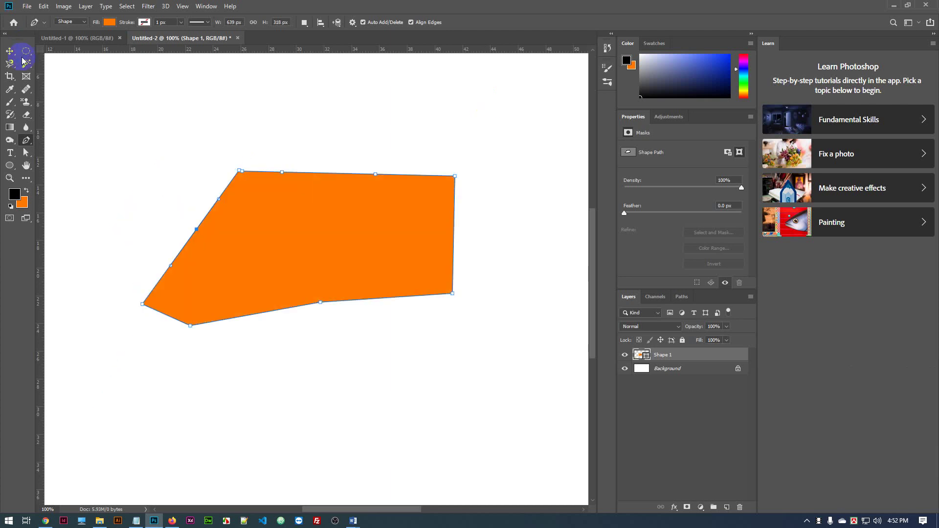
{"action": "left_click", "coordinate": [11, 51]}
{"action": "left_click_drag", "start_coordinate": [329, 216], "coordinate": [357, 218]}
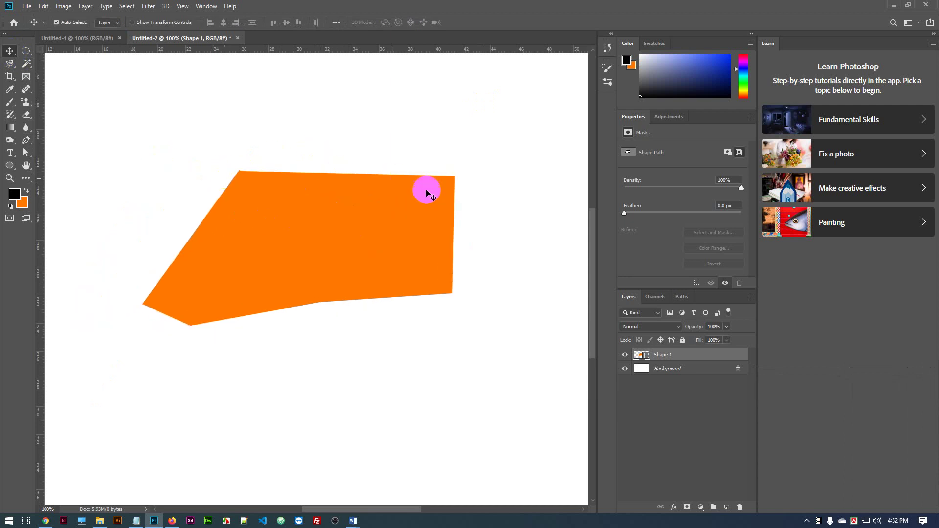
{"action": "left_click", "coordinate": [367, 176]}
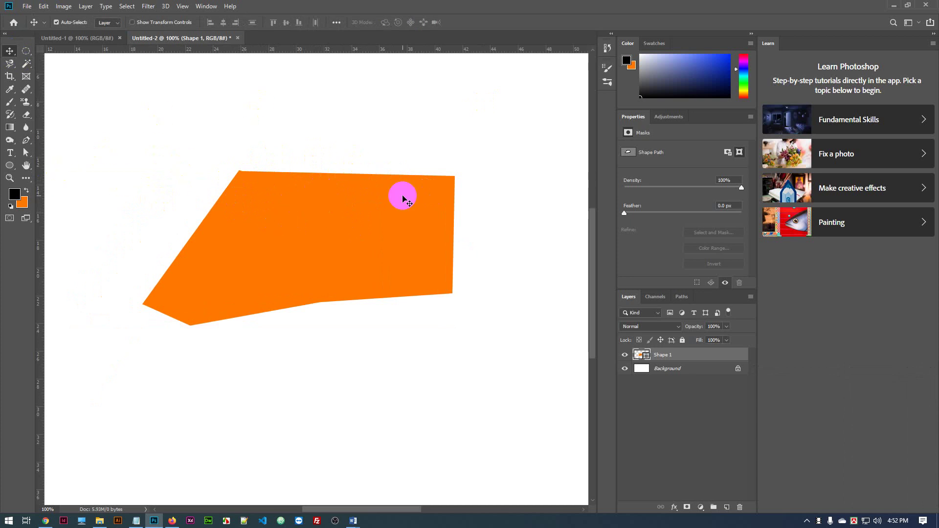
Add an anchor point midway along the shape's upper edge with the Add Anchor Point Tool
{"action": "left_click", "coordinate": [28, 143]}
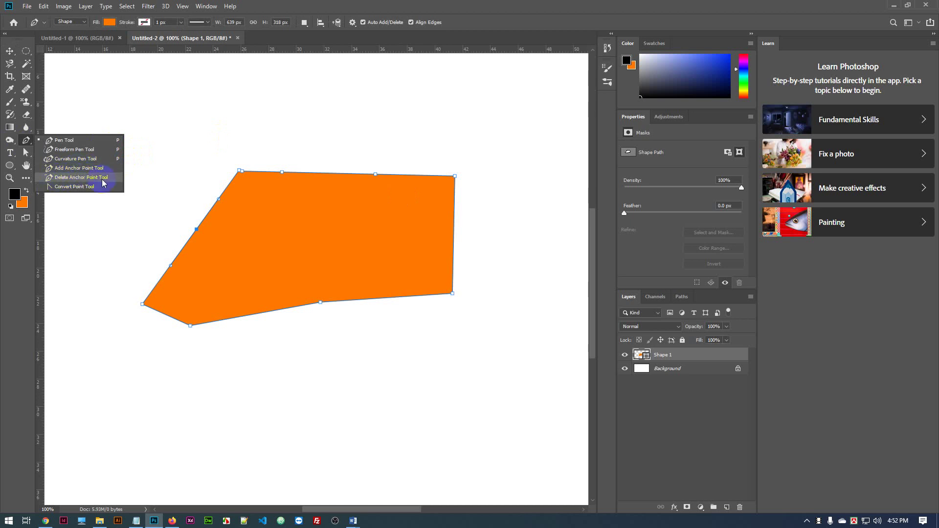
{"action": "left_click", "coordinate": [61, 168]}
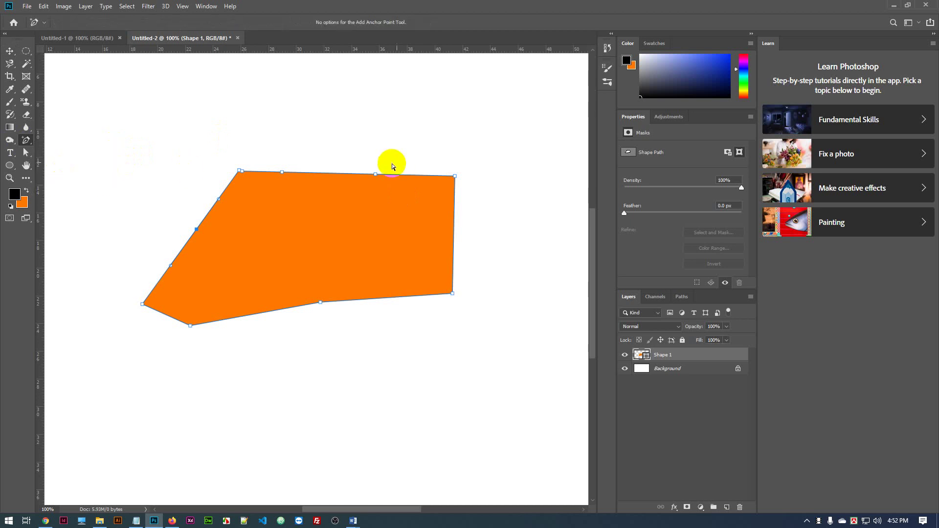
{"action": "left_click", "coordinate": [341, 174]}
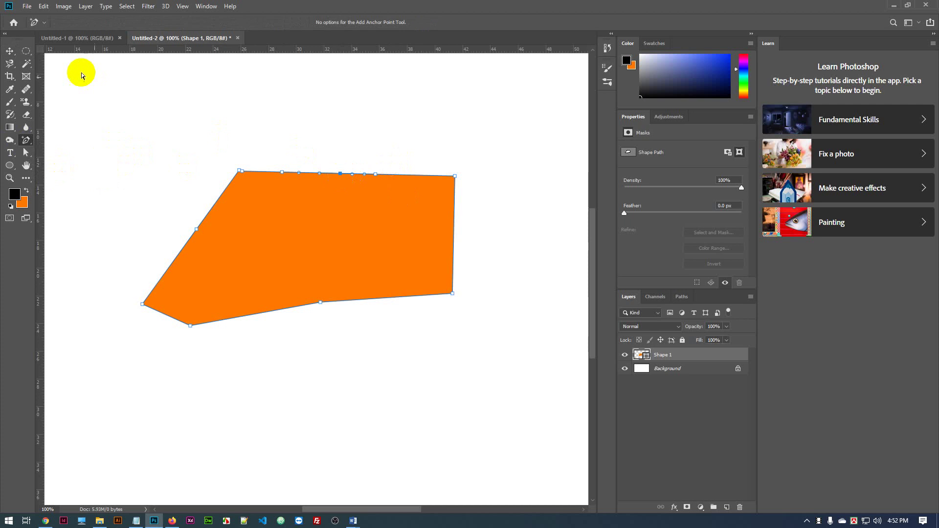
Remove the new mid-edge anchor point and the one to its left on the upper edge with the Delete Anchor Point Tool
{"action": "left_click", "coordinate": [25, 144]}
{"action": "left_click", "coordinate": [60, 181]}
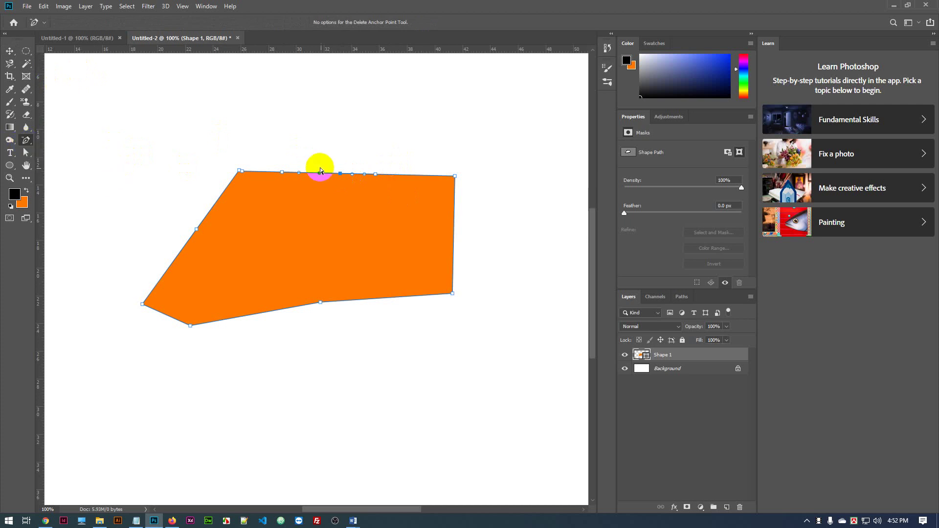
{"action": "left_click", "coordinate": [341, 174]}
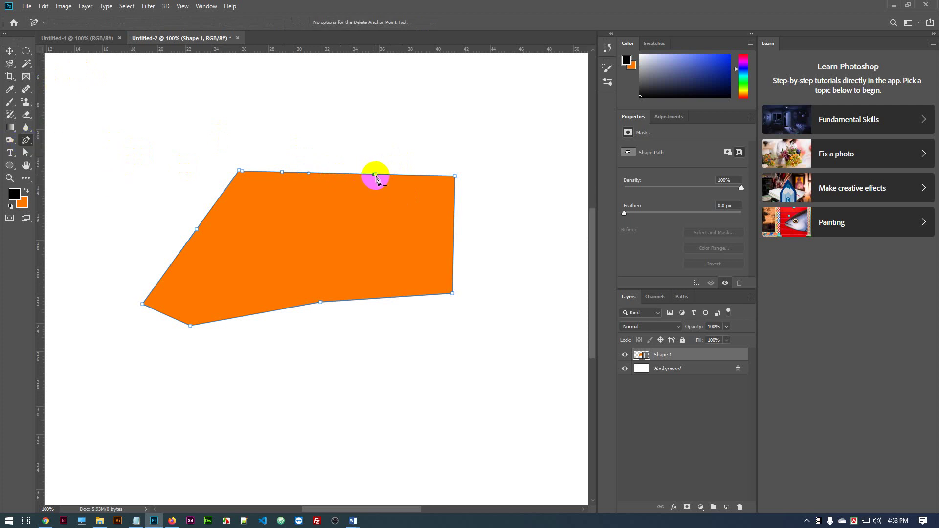
{"action": "left_click", "coordinate": [282, 173]}
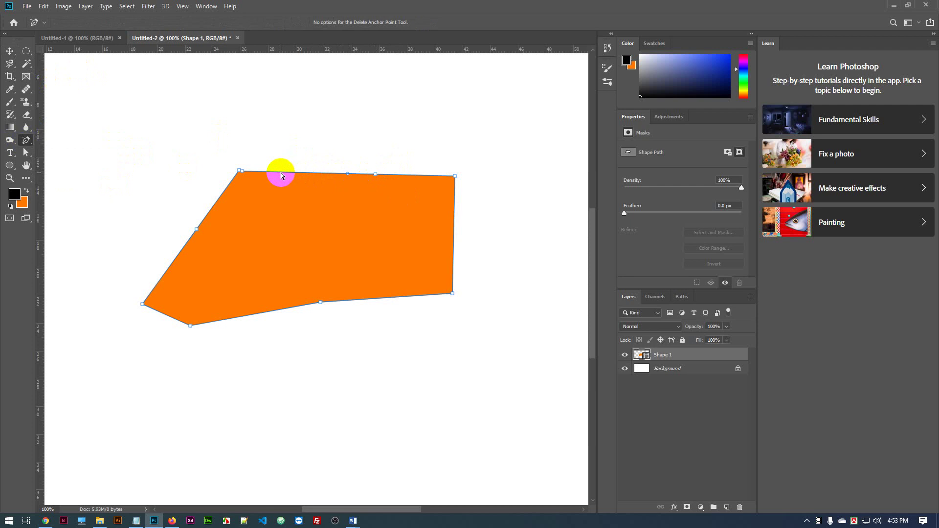
Move the orange shape down and slightly left, then delete it
{"action": "left_click", "coordinate": [9, 51]}
{"action": "left_click_drag", "start_coordinate": [330, 218], "coordinate": [310, 271]}
{"action": "key", "text": "Delete"}
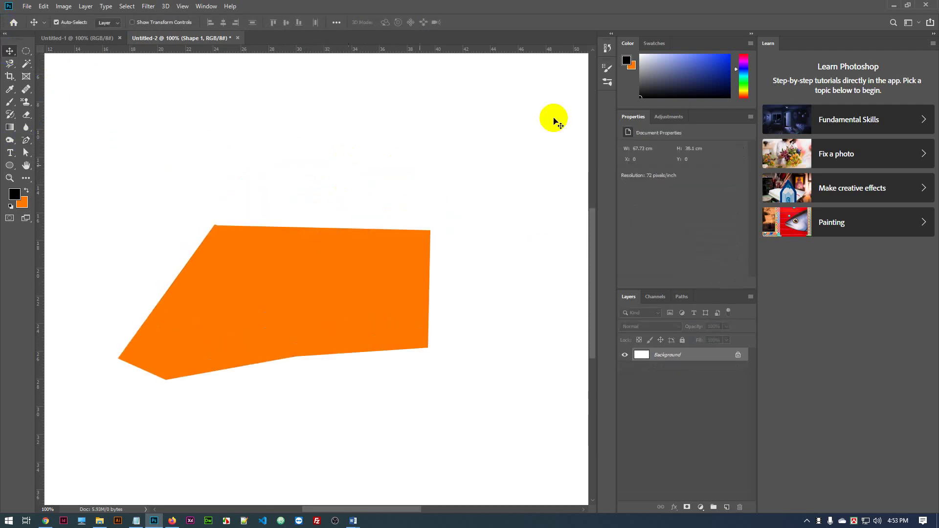
Try a curved Pen Tool segment of about 159 × 269 px running down to the right, and undo it
{"action": "left_click_drag", "start_coordinate": [26, 140], "coordinate": [57, 142]}
{"action": "left_click", "coordinate": [57, 141]}
{"action": "left_click", "coordinate": [165, 139]}
{"action": "left_click_drag", "start_coordinate": [238, 270], "coordinate": [342, 305]}
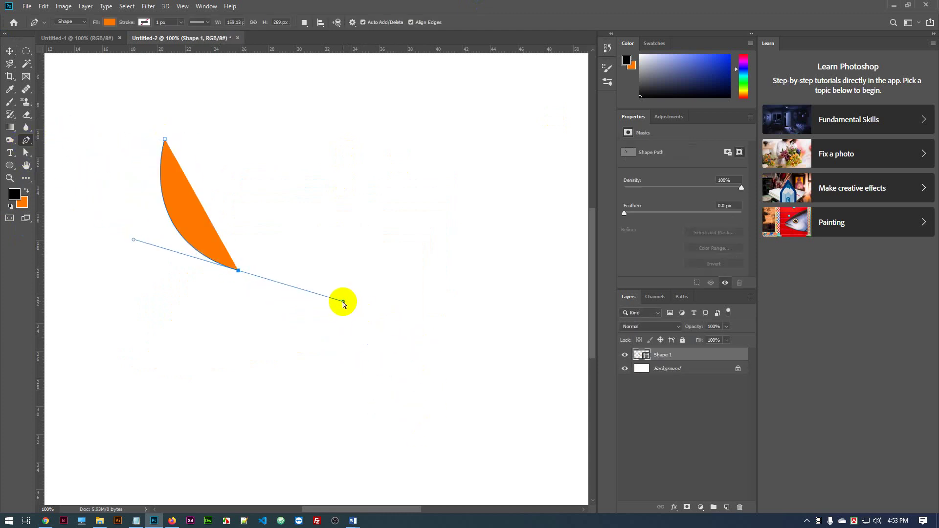
{"action": "key", "text": "ctrl+z"}
{"action": "key", "text": "ctrl+z"}
Draw a closed orange leaf shape of about 83 × 220 px from two curved Pen Tool segments
{"action": "left_click", "coordinate": [296, 154]}
{"action": "left_click_drag", "start_coordinate": [307, 270], "coordinate": [318, 311]}
{"action": "key", "text": "ctrl+z"}
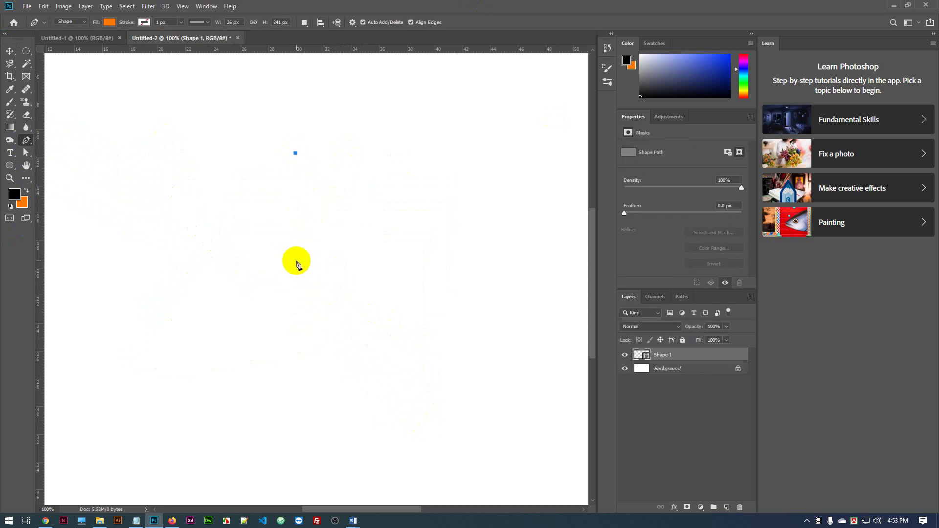
{"action": "left_click_drag", "start_coordinate": [295, 260], "coordinate": [344, 335]}
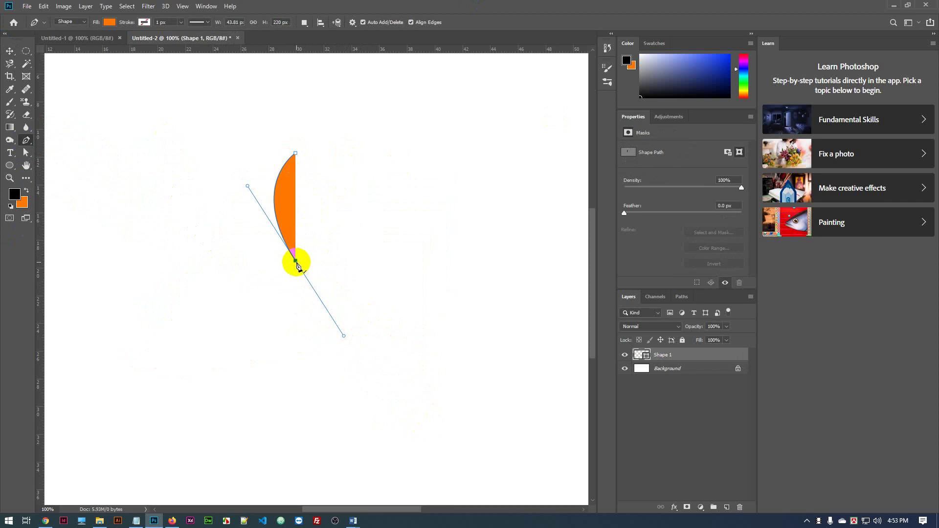
{"action": "left_click", "coordinate": [295, 259]}
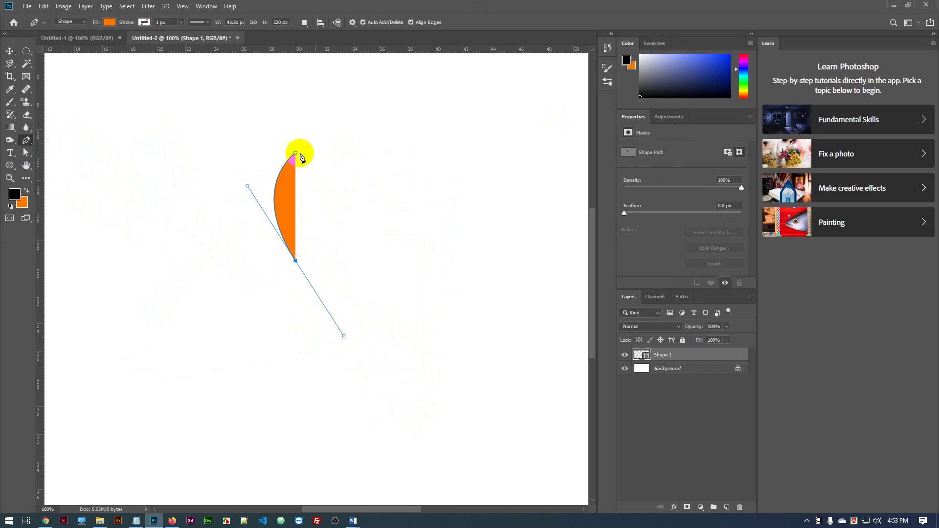
{"action": "left_click", "coordinate": [295, 261]}
{"action": "left_click_drag", "start_coordinate": [295, 155], "coordinate": [250, 91]}
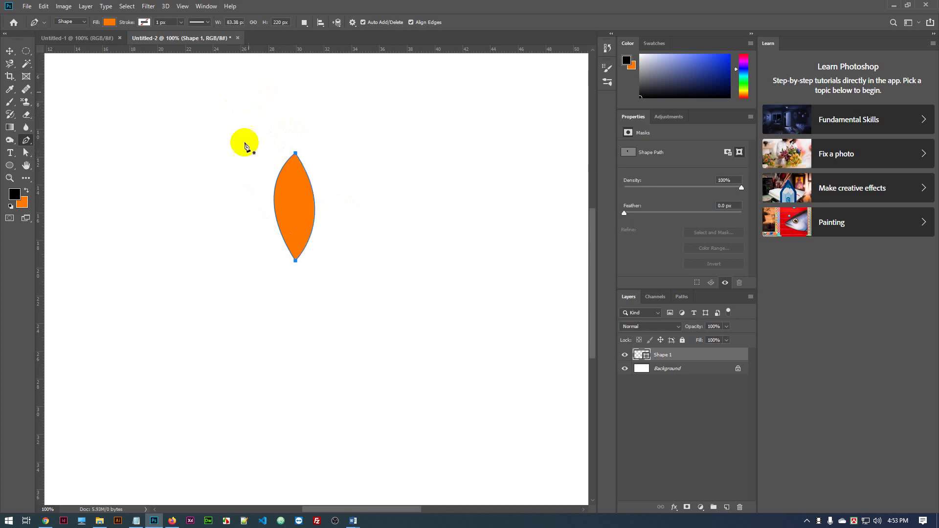
Move the orange leaf shape down and slightly right to the middle of the canvas
{"action": "left_click", "coordinate": [9, 52]}
{"action": "left_click_drag", "start_coordinate": [324, 226], "coordinate": [291, 246]}
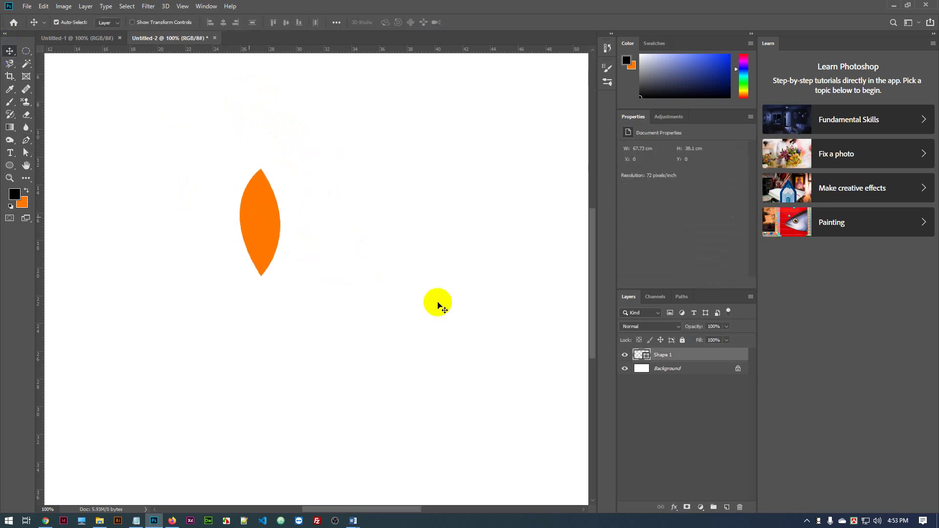
{"action": "left_click_drag", "start_coordinate": [271, 194], "coordinate": [268, 224]}
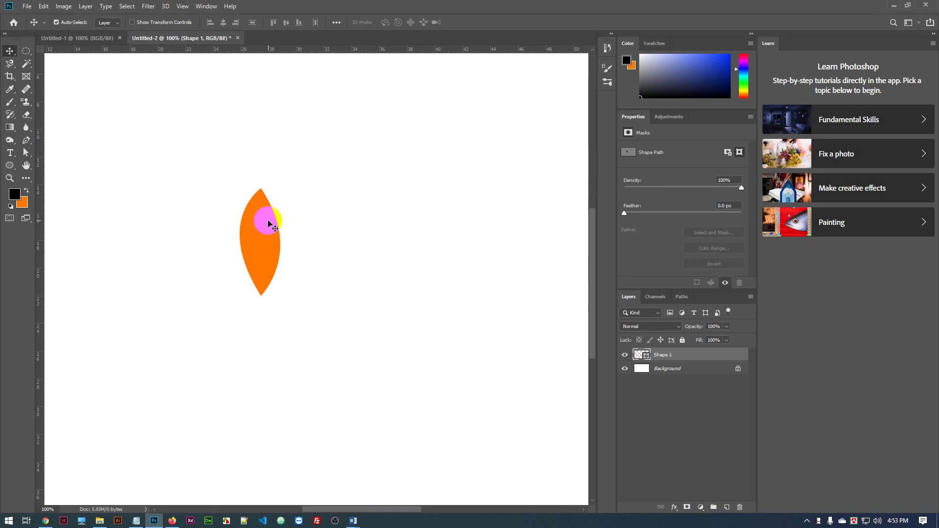
{"action": "left_click_drag", "start_coordinate": [269, 224], "coordinate": [278, 242]}
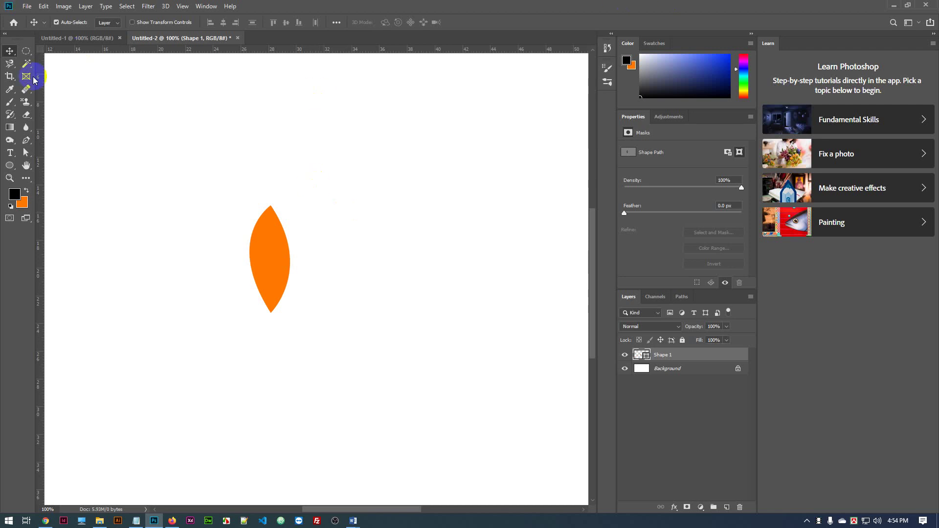
{"action": "left_click_drag", "start_coordinate": [271, 229], "coordinate": [319, 311]}
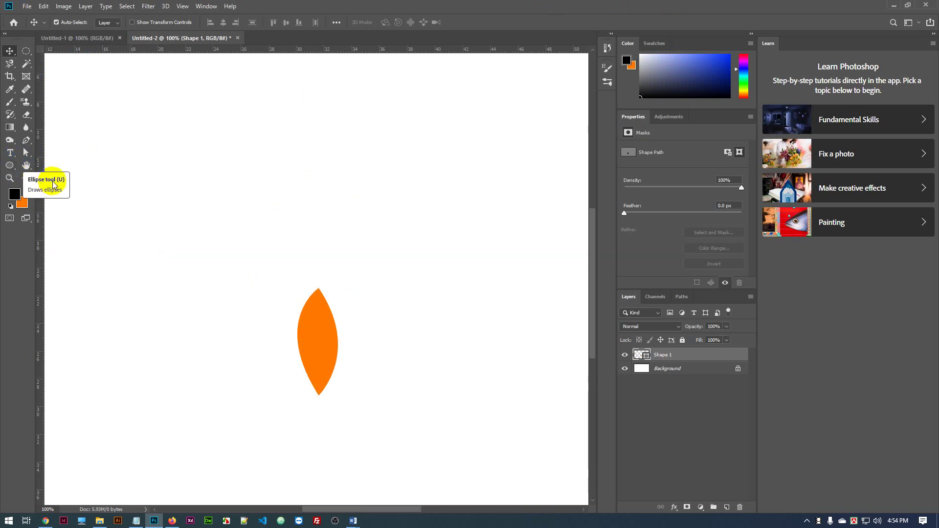
Draw an orange circle about 278 px across with the Ellipse Tool and place it above and to the left of the leaf
{"action": "left_click", "coordinate": [10, 167]}
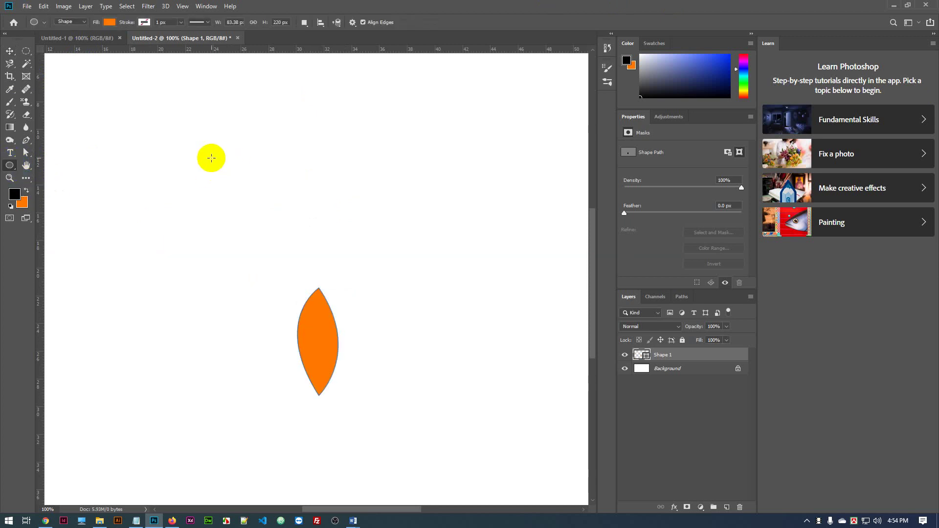
{"action": "left_click_drag", "start_coordinate": [211, 158], "coordinate": [291, 226]}
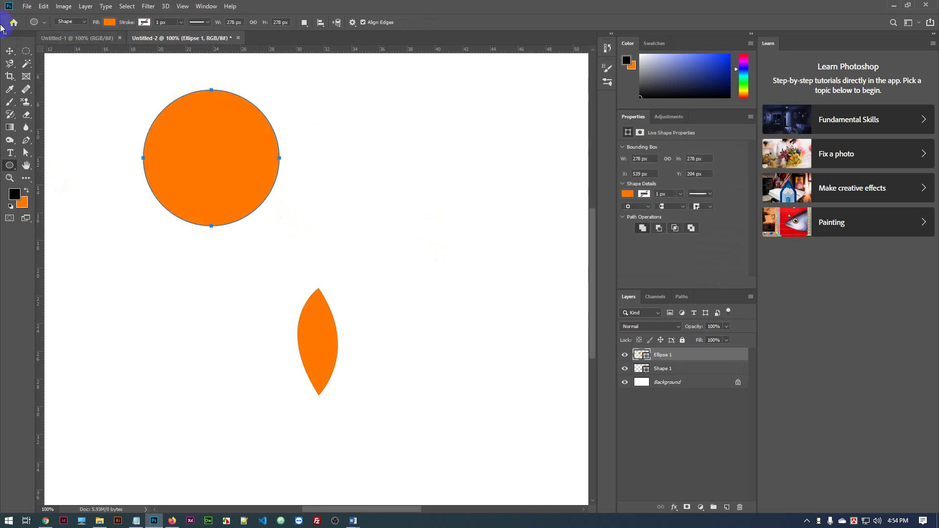
{"action": "left_click", "coordinate": [10, 51]}
{"action": "left_click_drag", "start_coordinate": [188, 136], "coordinate": [220, 215]}
{"action": "left_click_drag", "start_coordinate": [257, 281], "coordinate": [308, 290]}
{"action": "left_click_drag", "start_coordinate": [237, 192], "coordinate": [207, 218]}
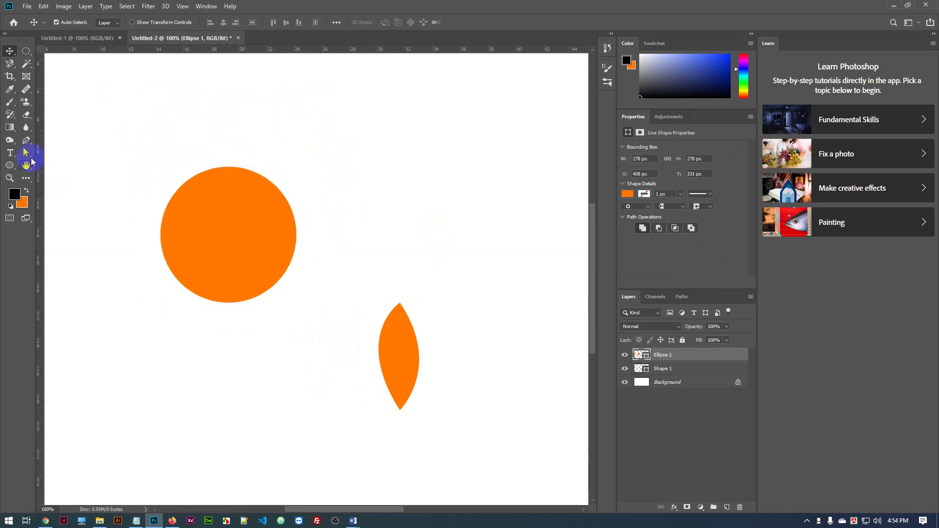
Convert the circle's top and bottom anchor points to sharp corners with the Convert Point Tool
{"action": "left_click", "coordinate": [26, 152]}
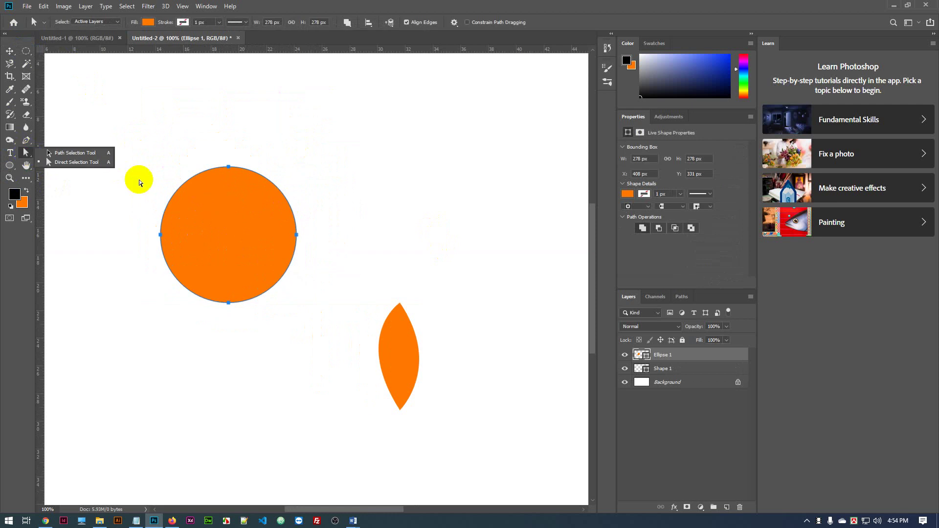
{"action": "left_click", "coordinate": [83, 163]}
{"action": "left_click", "coordinate": [239, 166]}
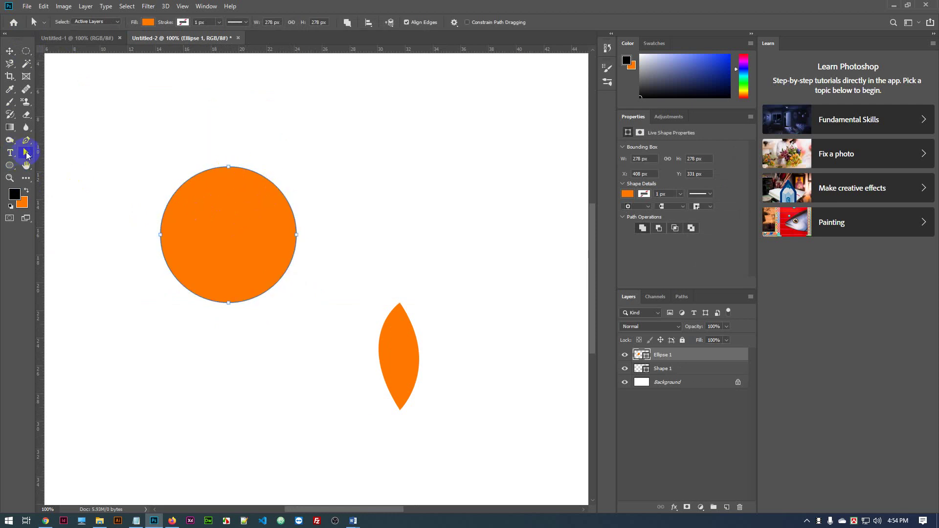
{"action": "left_click", "coordinate": [228, 167]}
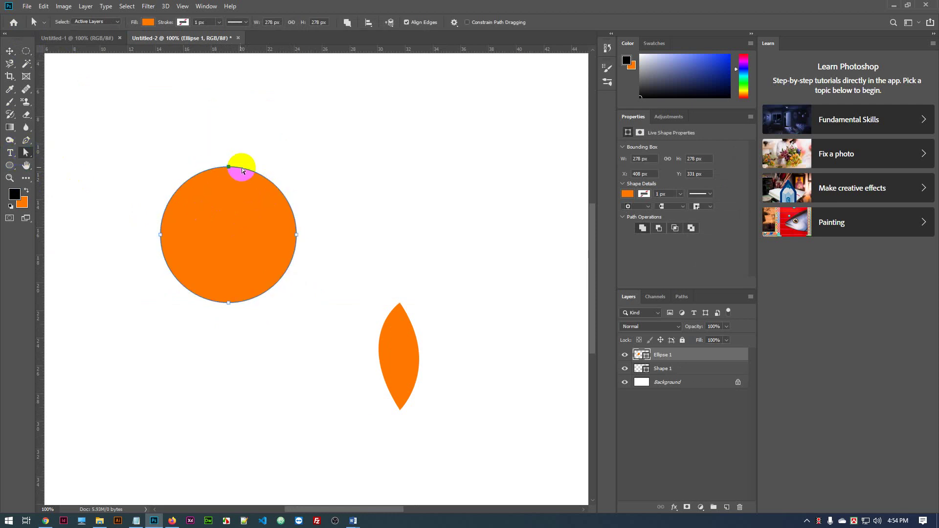
{"action": "left_click", "coordinate": [28, 141]}
{"action": "left_click_drag", "start_coordinate": [29, 142], "coordinate": [57, 189]}
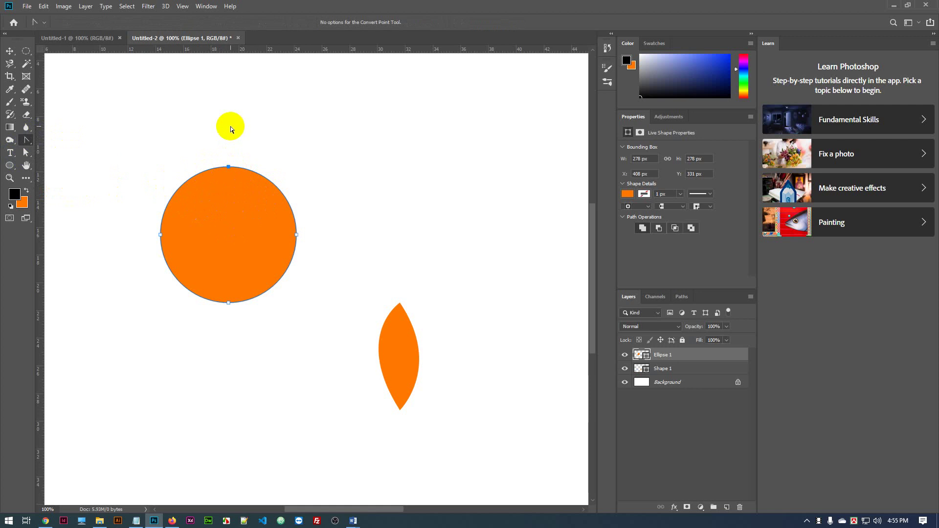
{"action": "left_click", "coordinate": [232, 171]}
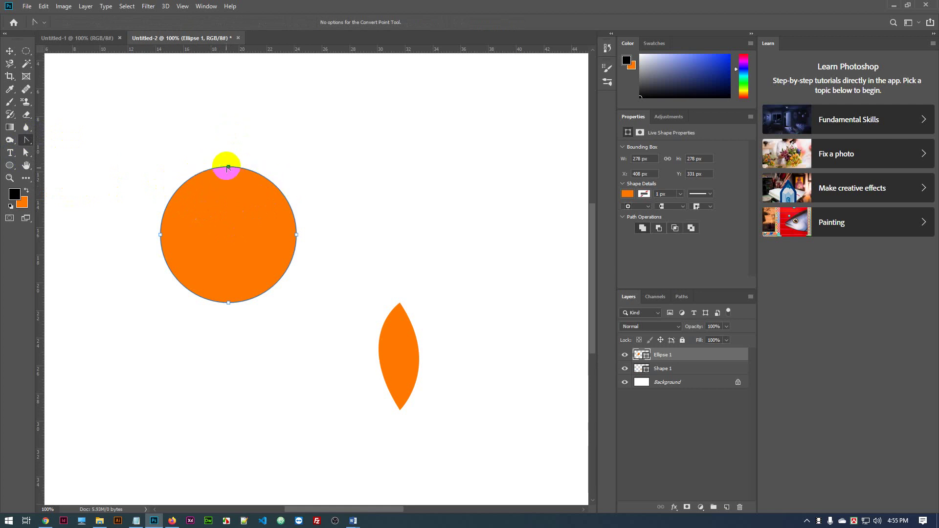
{"action": "left_click", "coordinate": [228, 168]}
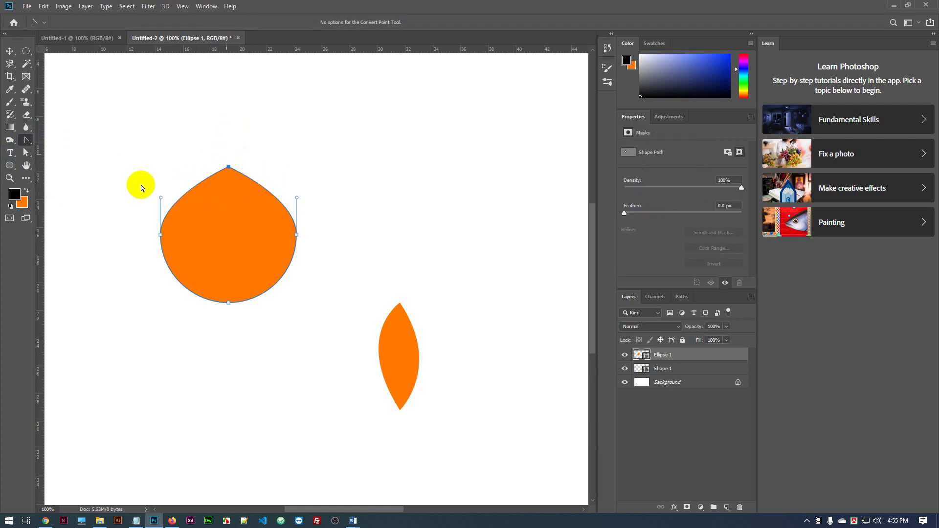
{"action": "left_click", "coordinate": [229, 303]}
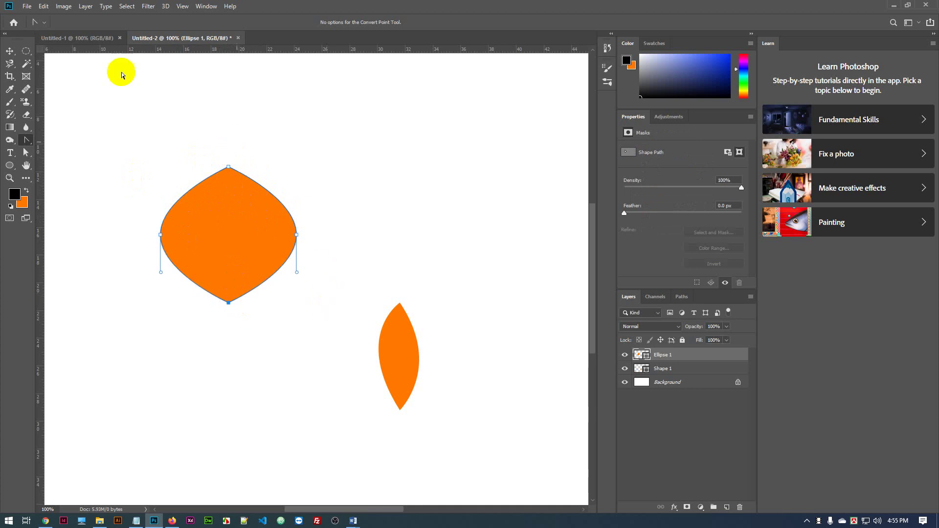
Pull horizontal curve handles out of the round shape's top and bottom anchors, and move the shape down and to the left
{"action": "left_click_drag", "start_coordinate": [229, 168], "coordinate": [262, 168]}
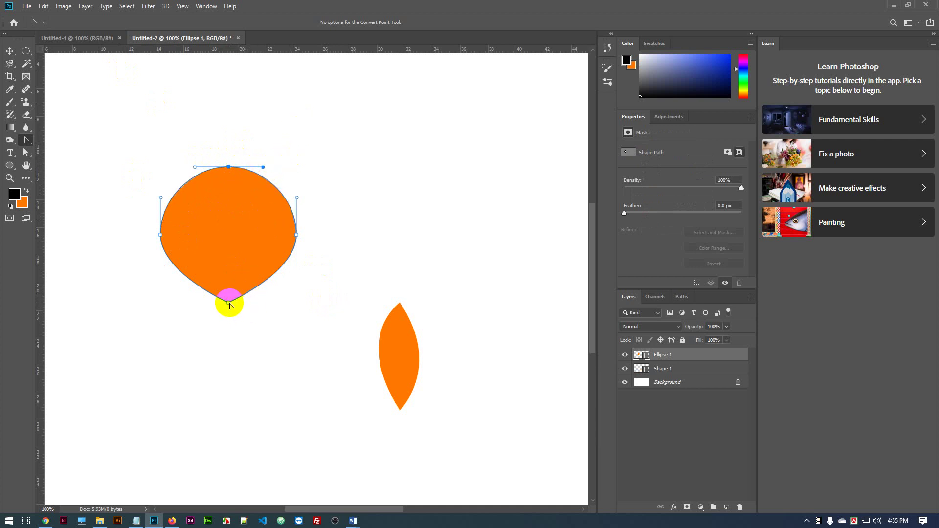
{"action": "left_click_drag", "start_coordinate": [228, 303], "coordinate": [205, 295]}
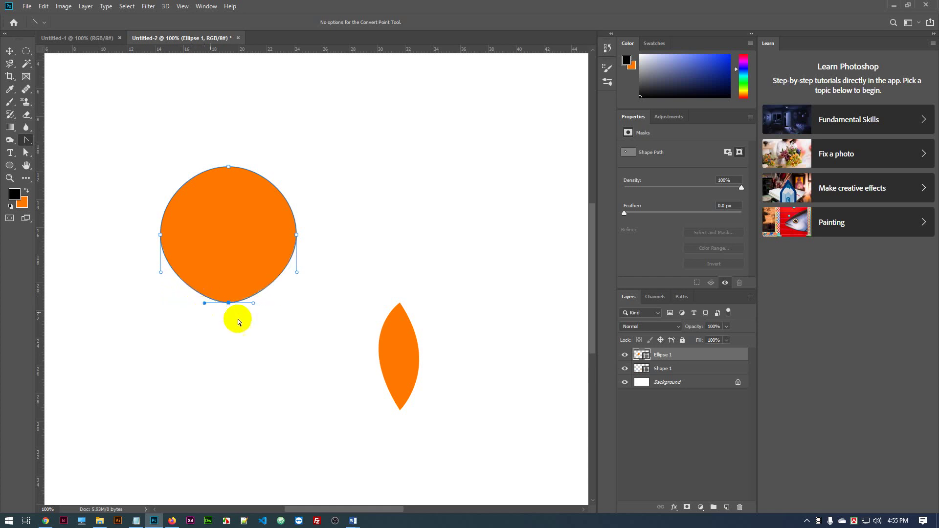
{"action": "left_click", "coordinate": [9, 52]}
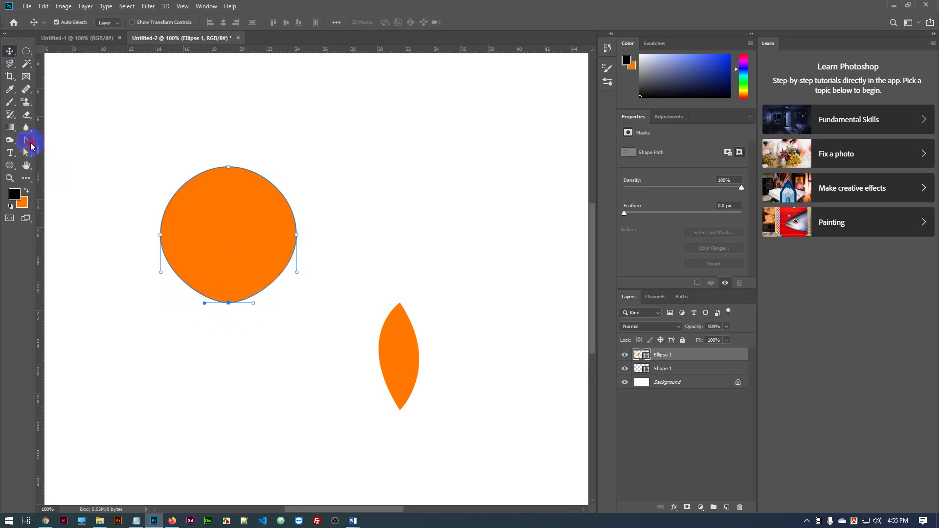
{"action": "left_click", "coordinate": [30, 142]}
{"action": "left_click", "coordinate": [233, 199]}
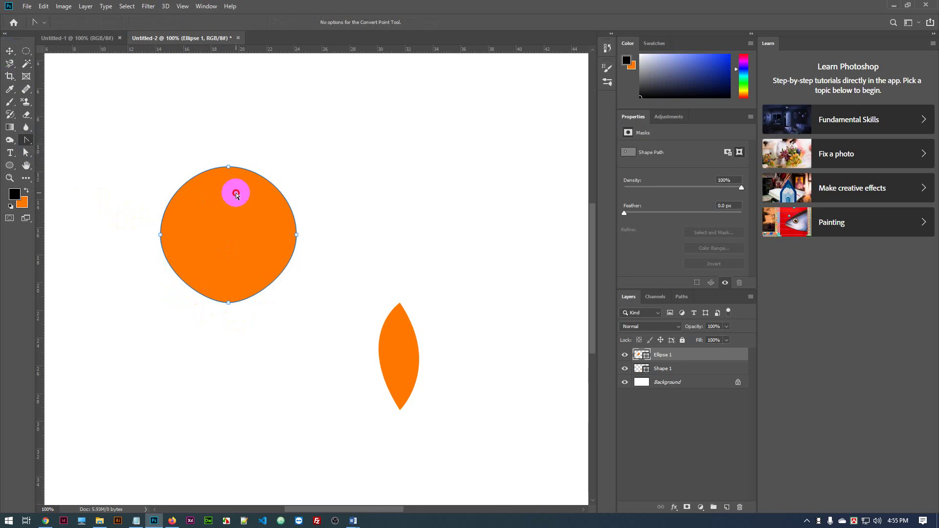
{"action": "left_click", "coordinate": [215, 236]}
{"action": "left_click", "coordinate": [10, 52]}
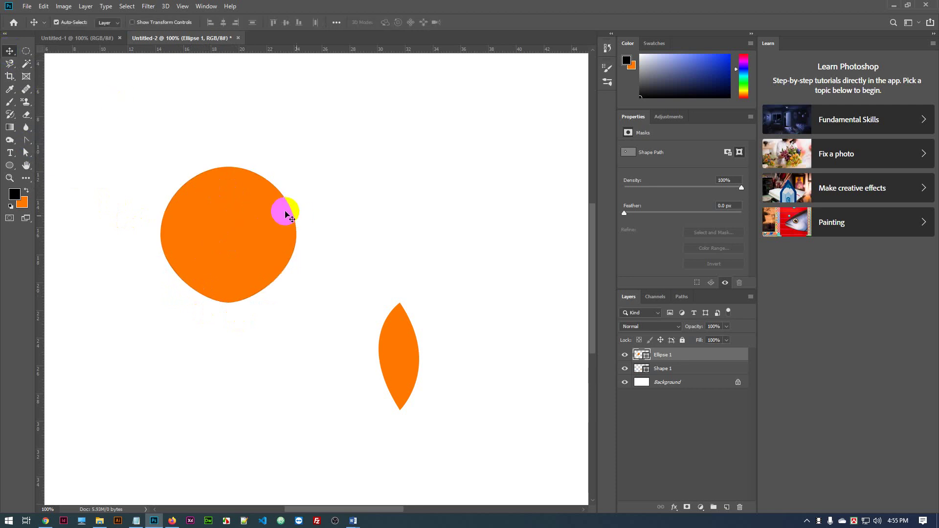
{"action": "left_click_drag", "start_coordinate": [281, 210], "coordinate": [235, 293]}
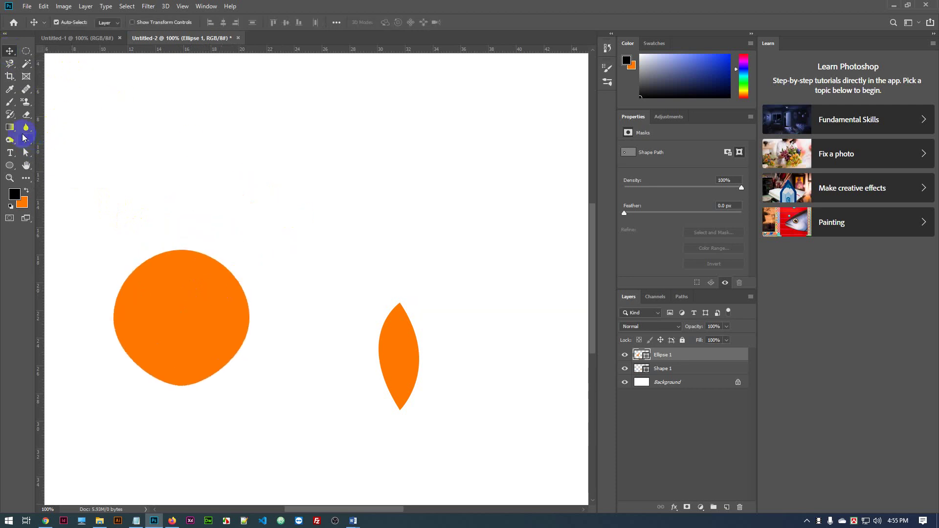
Draw an orange rectangle of about 347 × 214 px above the leaf and shift it slightly down and right
{"action": "left_click", "coordinate": [10, 167]}
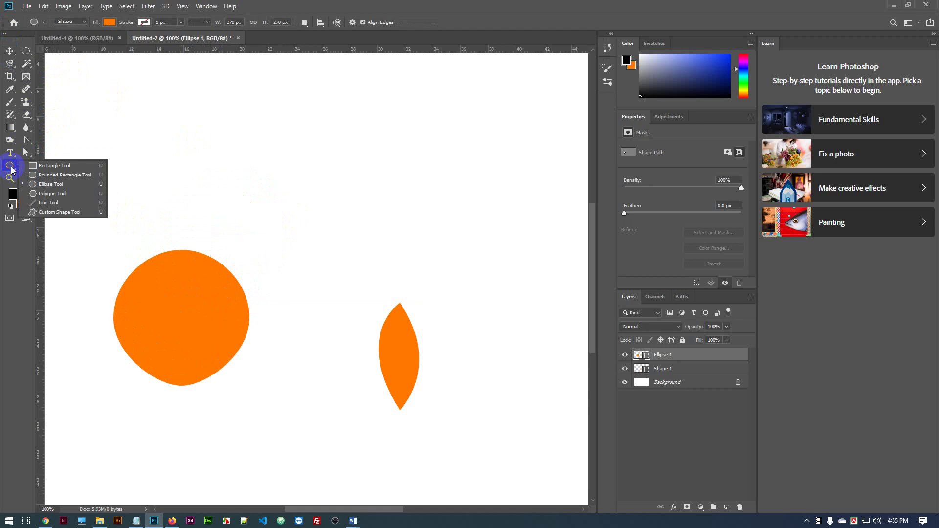
{"action": "left_click", "coordinate": [54, 164]}
{"action": "left_click_drag", "start_coordinate": [226, 106], "coordinate": [396, 211]}
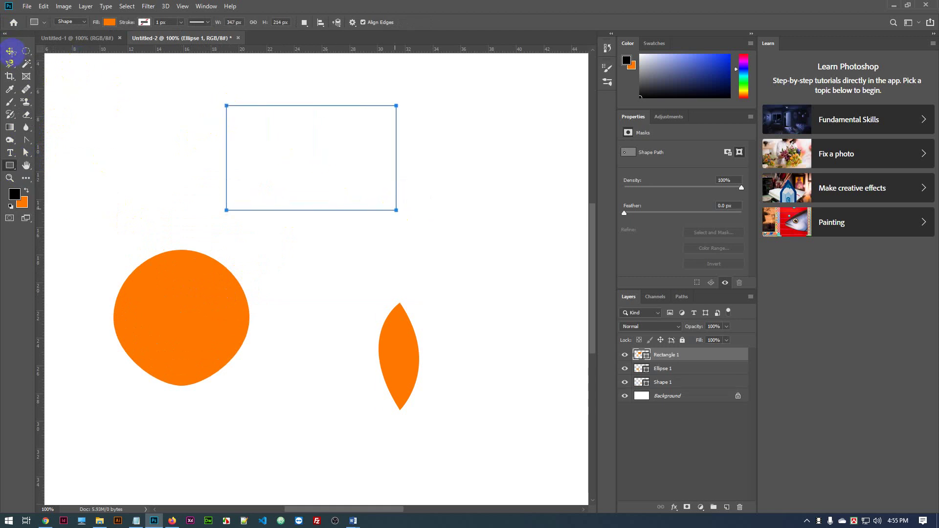
{"action": "left_click", "coordinate": [10, 51]}
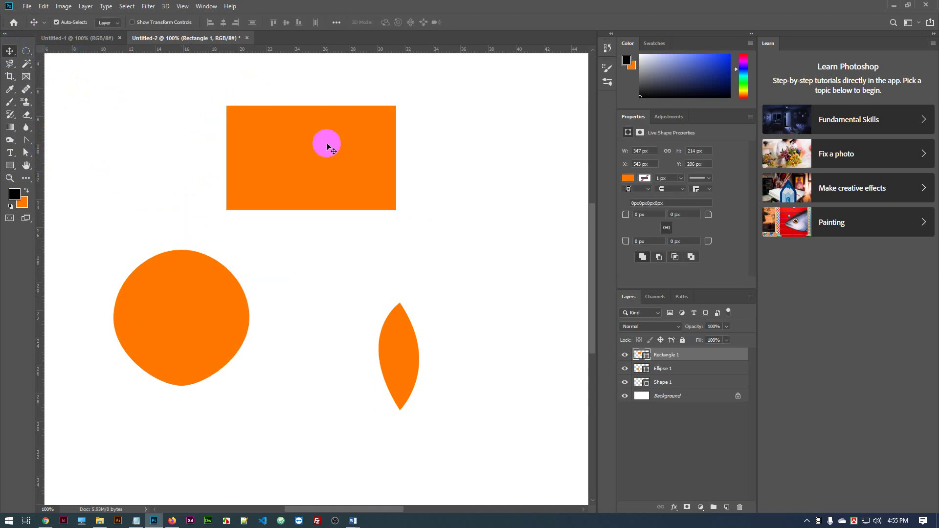
{"action": "left_click_drag", "start_coordinate": [327, 146], "coordinate": [349, 166]}
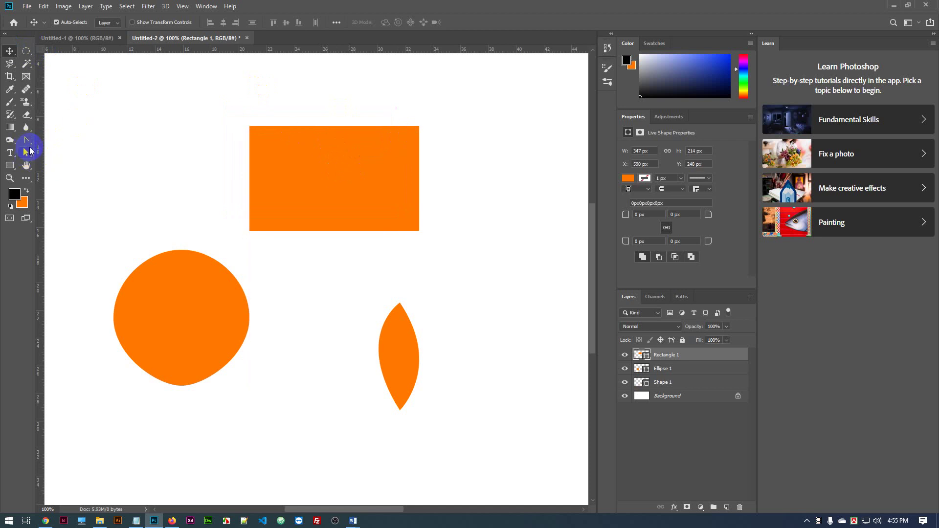
Curve the rectangle's upper-right corner with the Convert Point Tool, accepting conversion to a regular path, and pull its lower handle farther right
{"action": "left_click", "coordinate": [30, 159]}
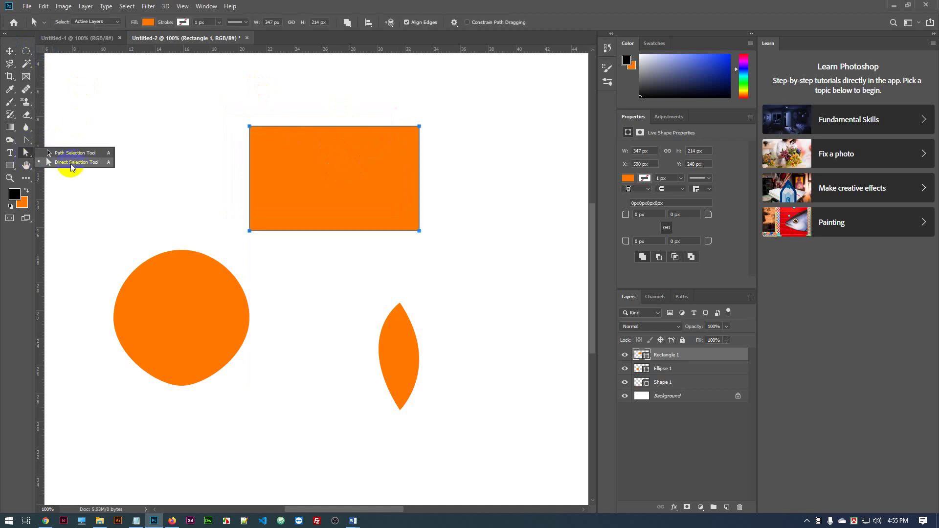
{"action": "left_click", "coordinate": [300, 166]}
{"action": "left_click", "coordinate": [29, 142]}
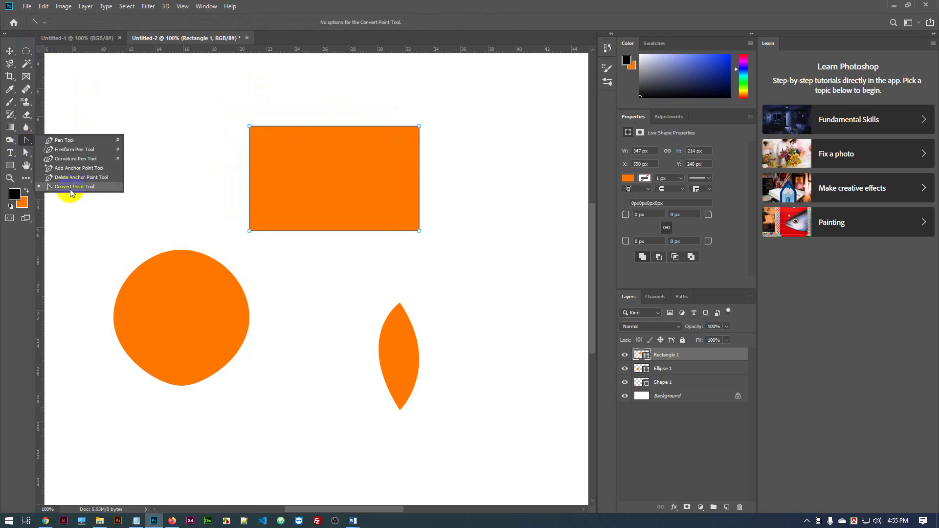
{"action": "left_click", "coordinate": [88, 189]}
{"action": "left_click", "coordinate": [419, 127]}
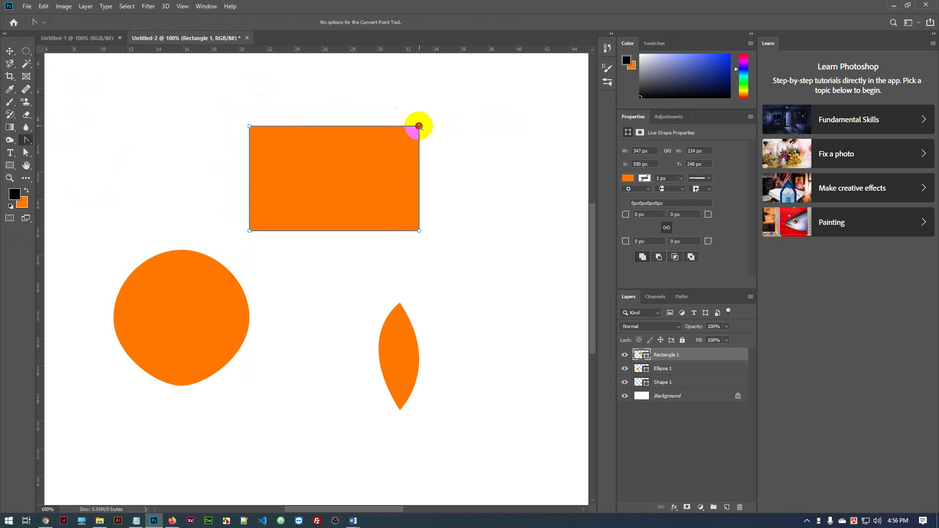
{"action": "left_click_drag", "start_coordinate": [420, 127], "coordinate": [454, 163]}
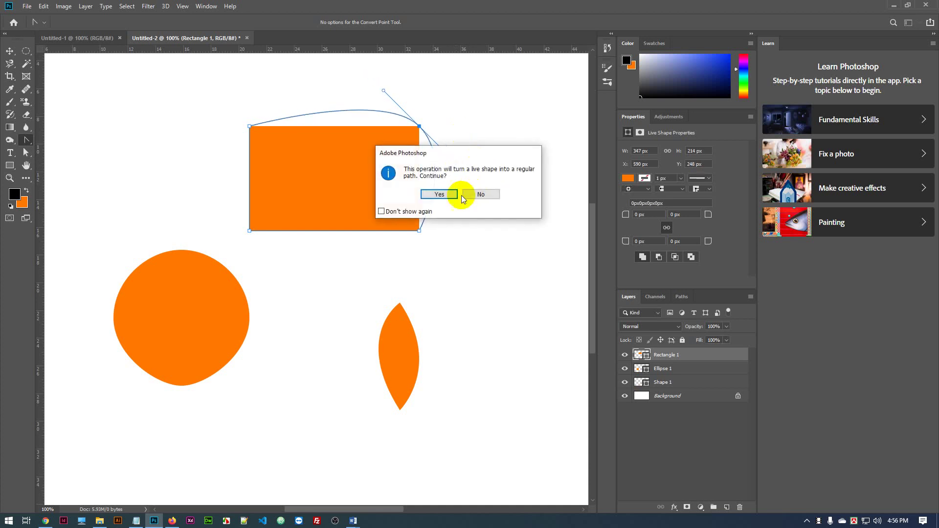
{"action": "left_click", "coordinate": [439, 194]}
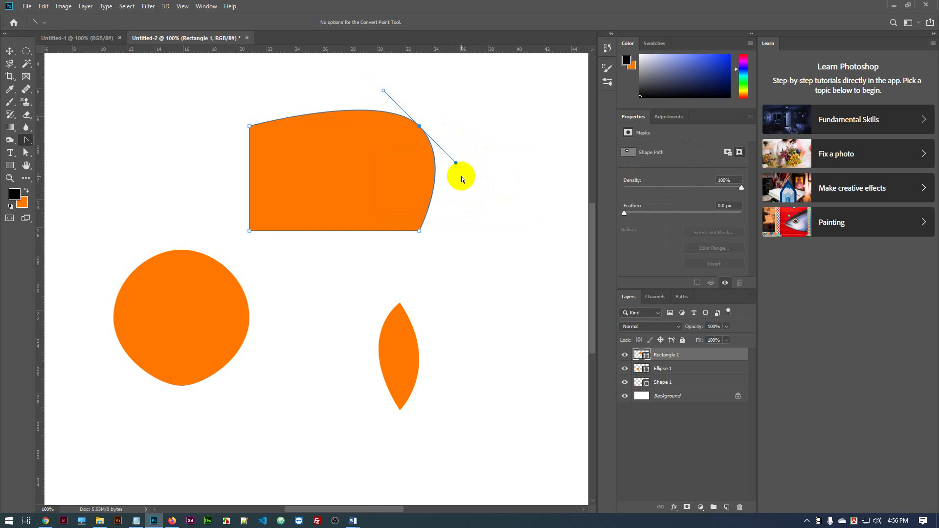
{"action": "scroll", "coordinate": [462, 176], "scroll_direction": "up", "scroll_amount": 2}
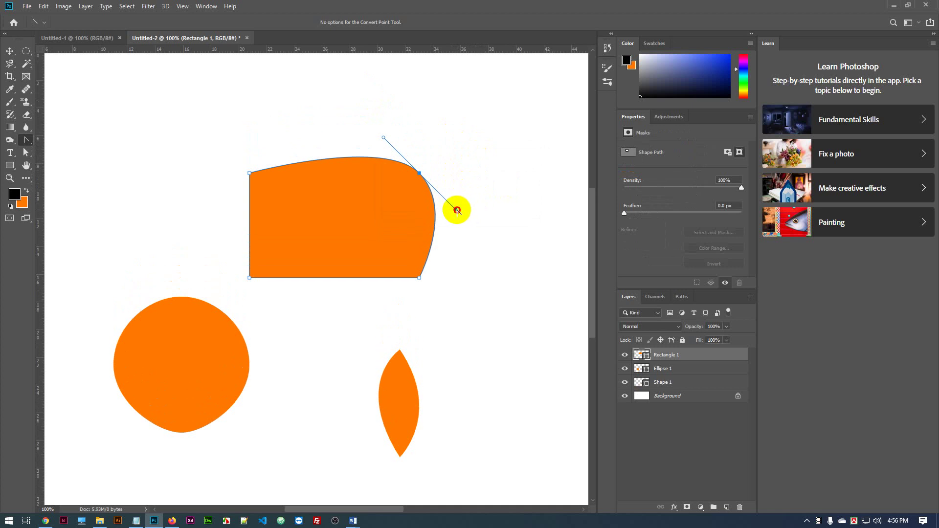
{"action": "left_click_drag", "start_coordinate": [456, 210], "coordinate": [479, 210]}
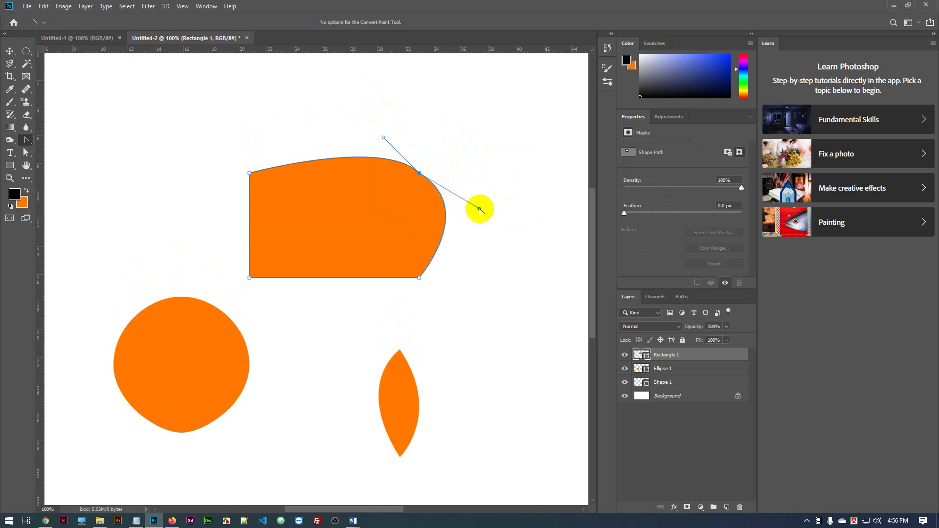
Undo the last handle change, curve the orange rectangle's top edge inward and right side outward using the corner's handles, and move the shape down and right
{"action": "key", "text": "ctrl+z"}
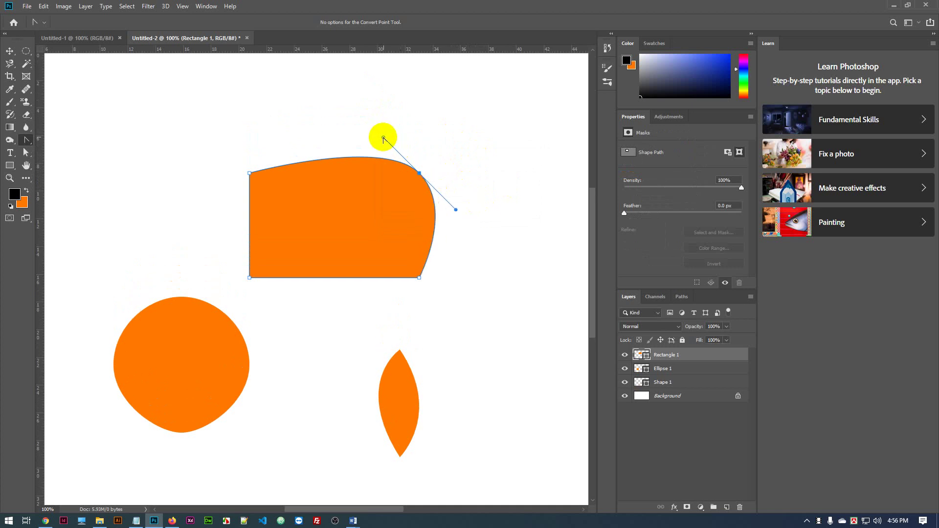
{"action": "left_click_drag", "start_coordinate": [384, 138], "coordinate": [336, 248]}
{"action": "left_click", "coordinate": [418, 174]}
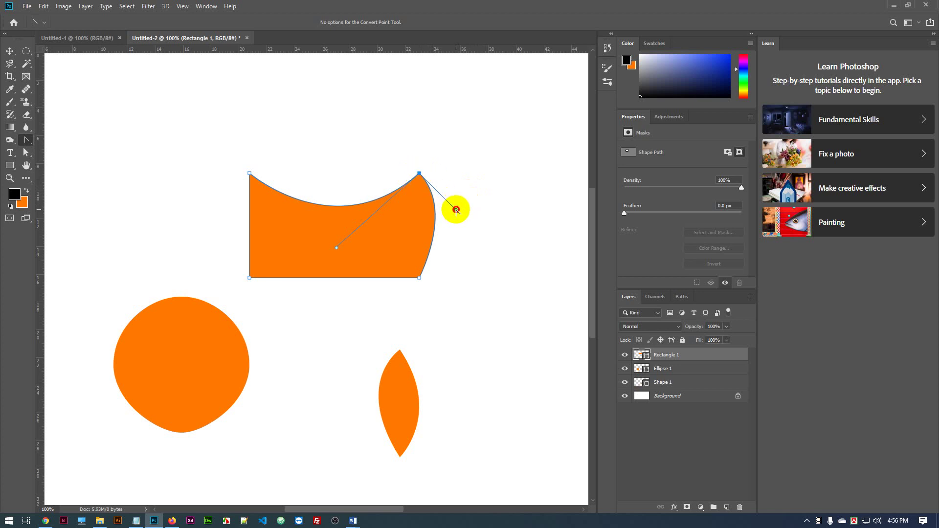
{"action": "mouse_move", "coordinate": [456, 210]}
{"action": "left_mouse_down"}
{"action": "mouse_move", "coordinate": [463, 204]}
{"action": "mouse_move", "coordinate": [468, 224]}
{"action": "mouse_move", "coordinate": [462, 237]}
{"action": "mouse_move", "coordinate": [394, 244]}
{"action": "mouse_move", "coordinate": [472, 235]}
{"action": "mouse_move", "coordinate": [474, 224]}
{"action": "mouse_move", "coordinate": [435, 235]}
{"action": "mouse_move", "coordinate": [319, 192]}
{"action": "mouse_move", "coordinate": [461, 222]}
{"action": "left_mouse_up"}
{"action": "left_click", "coordinate": [10, 50]}
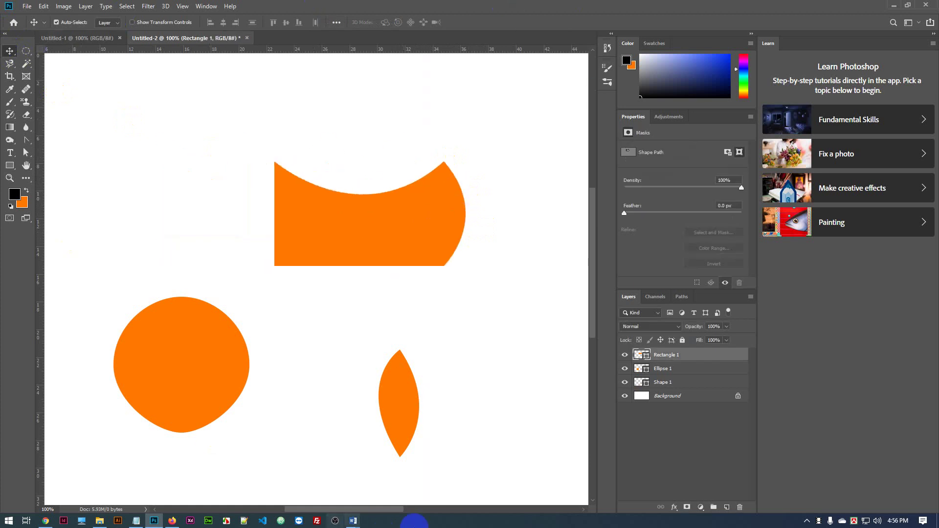
{"action": "left_click_drag", "start_coordinate": [367, 205], "coordinate": [451, 300]}
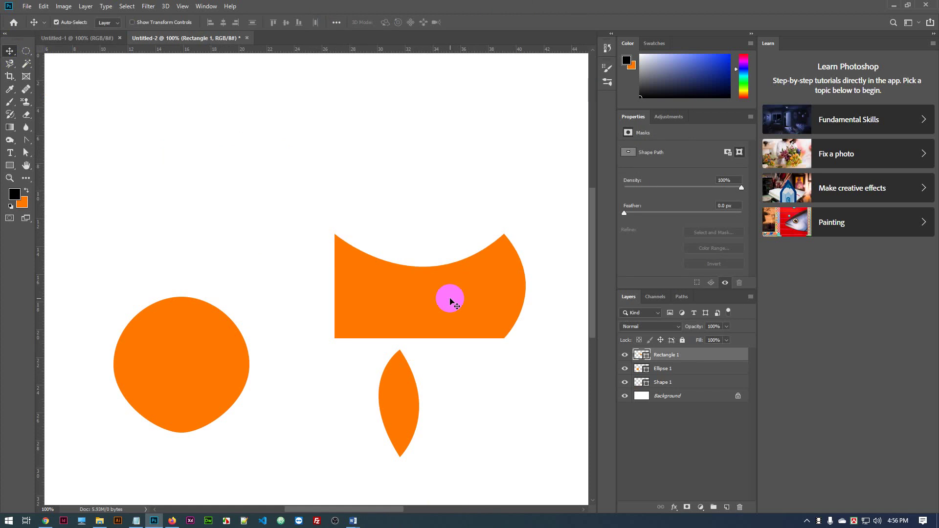
Draw a rounded blob of about 140 × 159 px and a four-sided shape of about 219 × 170 px with the Freeform Pen Tool
{"action": "left_click", "coordinate": [29, 142]}
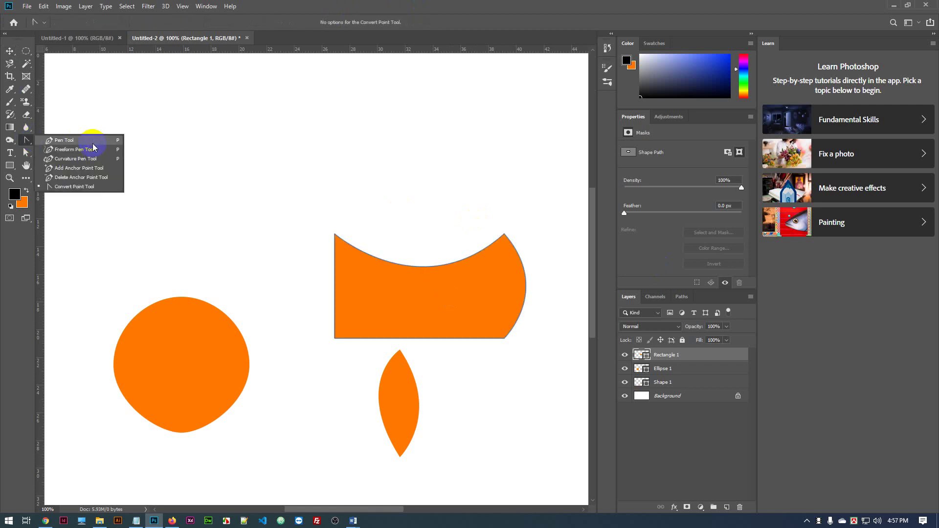
{"action": "left_click", "coordinate": [67, 151]}
{"action": "mouse_move", "coordinate": [169, 126]}
{"action": "left_mouse_down"}
{"action": "mouse_move", "coordinate": [135, 135]}
{"action": "mouse_move", "coordinate": [132, 182]}
{"action": "mouse_move", "coordinate": [165, 200]}
{"action": "mouse_move", "coordinate": [194, 188]}
{"action": "mouse_move", "coordinate": [195, 165]}
{"action": "mouse_move", "coordinate": [169, 126]}
{"action": "left_mouse_up"}
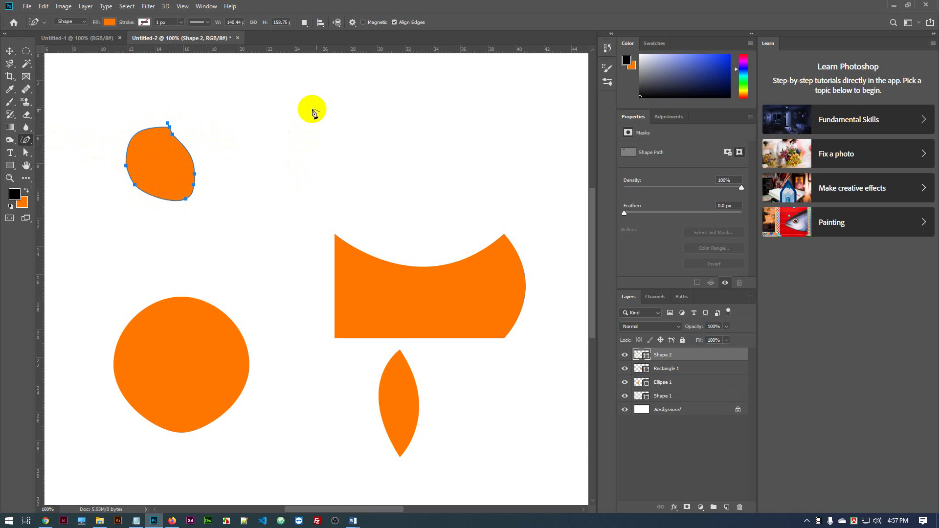
{"action": "mouse_move", "coordinate": [248, 131]}
{"action": "left_mouse_down"}
{"action": "mouse_move", "coordinate": [335, 163]}
{"action": "mouse_move", "coordinate": [342, 183]}
{"action": "mouse_move", "coordinate": [257, 201]}
{"action": "mouse_move", "coordinate": [248, 131]}
{"action": "left_mouse_up"}
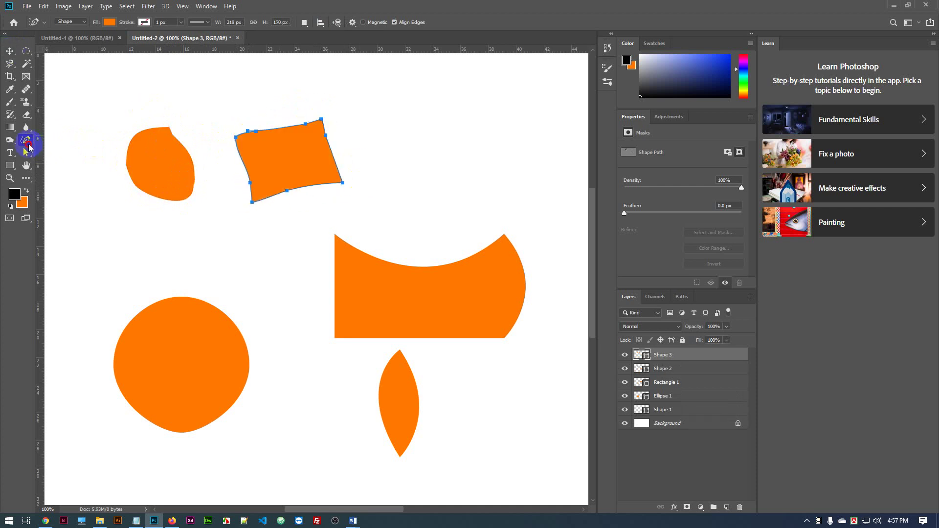
Try to start a new Pen Tool shape beside the four-sided freeform shape, and clear the layer selection
{"action": "right_click", "coordinate": [28, 143]}
{"action": "left_click", "coordinate": [61, 142]}
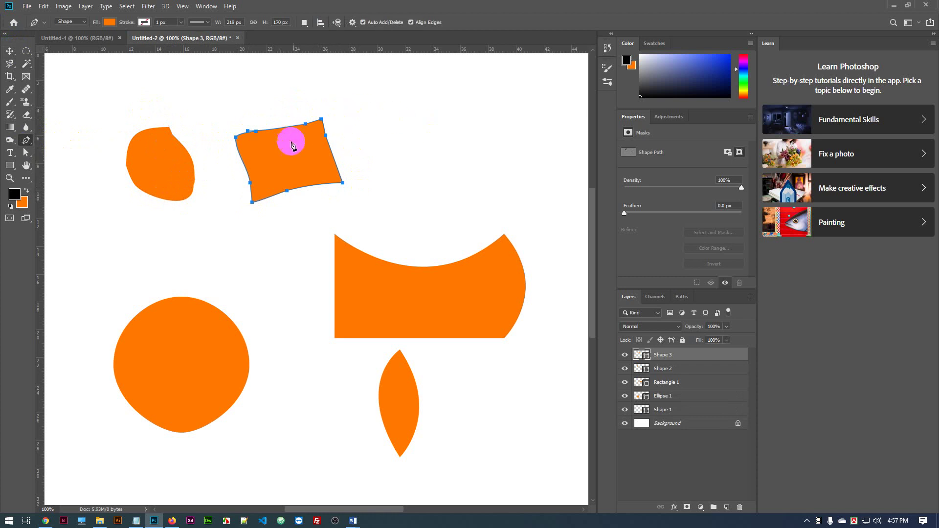
{"action": "left_click", "coordinate": [357, 108]}
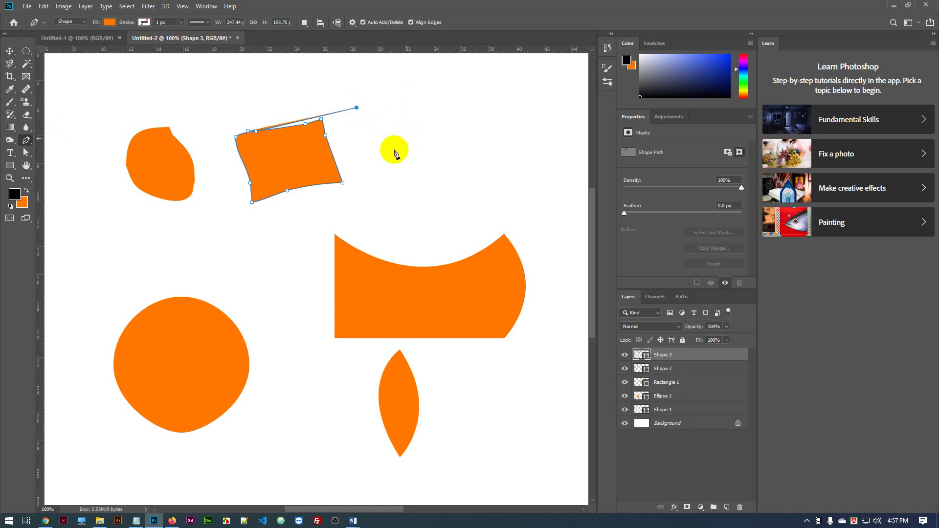
{"action": "left_click", "coordinate": [10, 51]}
{"action": "left_click", "coordinate": [420, 105]}
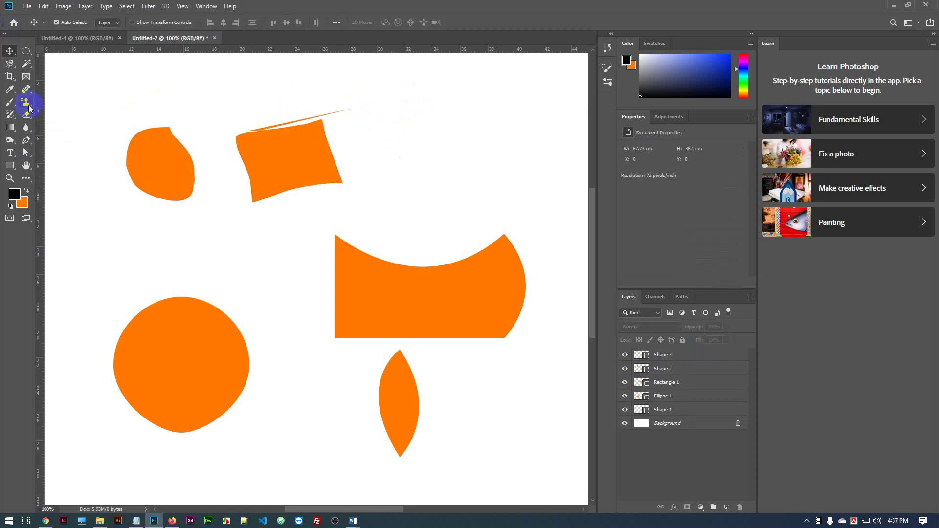
Draw a closed, tilted four-sided shape with straight edges of about 221 × 208 px using the Pen Tool, in the upper right of the canvas
{"action": "left_click", "coordinate": [27, 140]}
{"action": "left_click", "coordinate": [399, 98]}
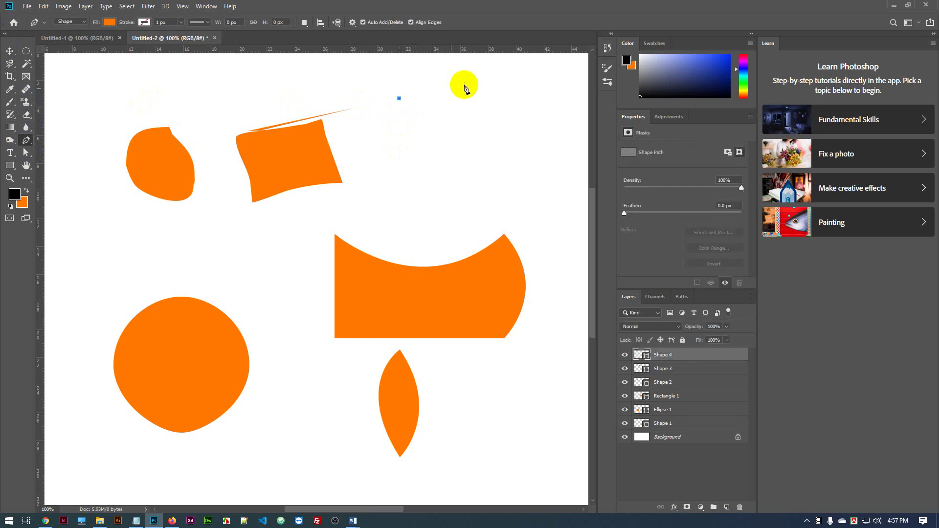
{"action": "left_click", "coordinate": [482, 79]}
{"action": "left_click", "coordinate": [507, 151]}
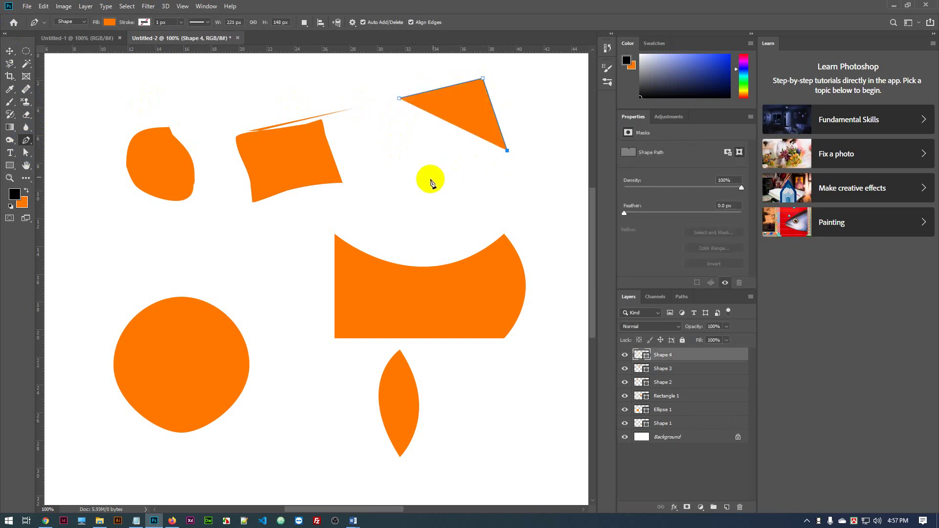
{"action": "left_click", "coordinate": [429, 180]}
{"action": "left_click", "coordinate": [400, 99]}
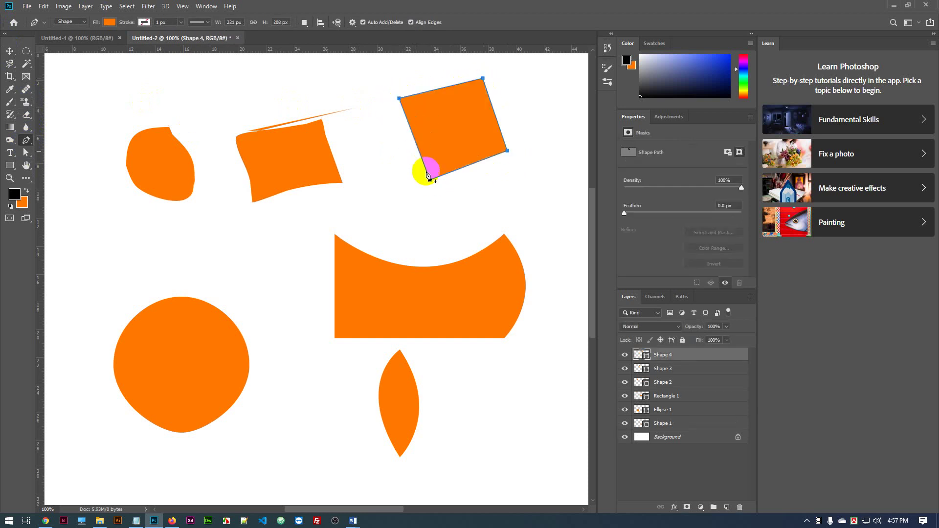
Draw a four-sided shape of about 181 × 113 px above the round shape with the Freeform Pen Tool, and move it and the blob out of the way
{"action": "left_click_drag", "start_coordinate": [27, 141], "coordinate": [68, 150]}
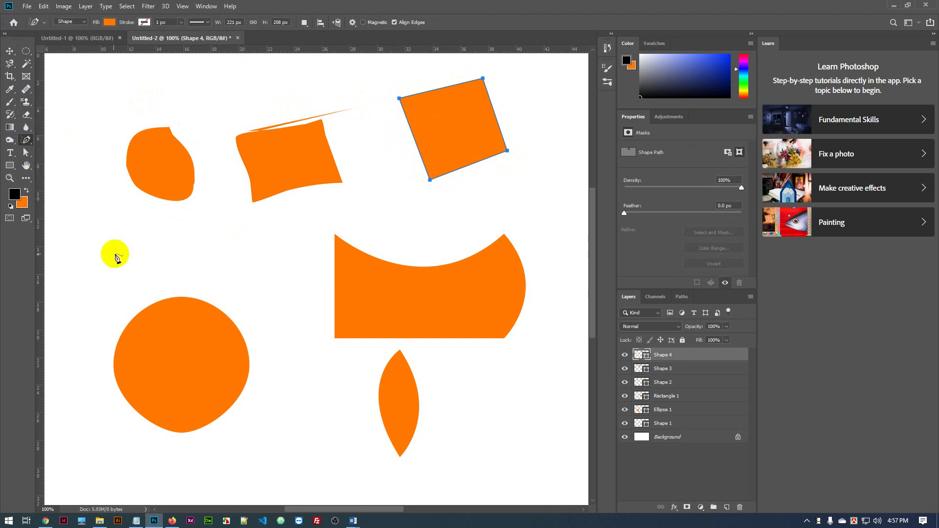
{"action": "mouse_move", "coordinate": [116, 254]}
{"action": "left_mouse_down"}
{"action": "mouse_move", "coordinate": [199, 262]}
{"action": "mouse_move", "coordinate": [129, 288]}
{"action": "mouse_move", "coordinate": [114, 254]}
{"action": "left_mouse_up"}
{"action": "left_click", "coordinate": [10, 50]}
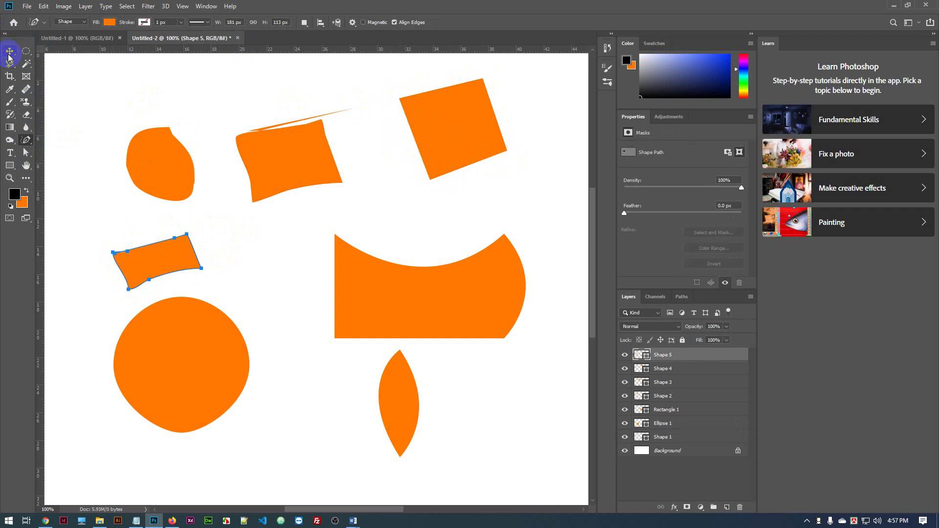
{"action": "left_click_drag", "start_coordinate": [183, 264], "coordinate": [300, 99]}
{"action": "left_click_drag", "start_coordinate": [195, 181], "coordinate": [453, 228]}
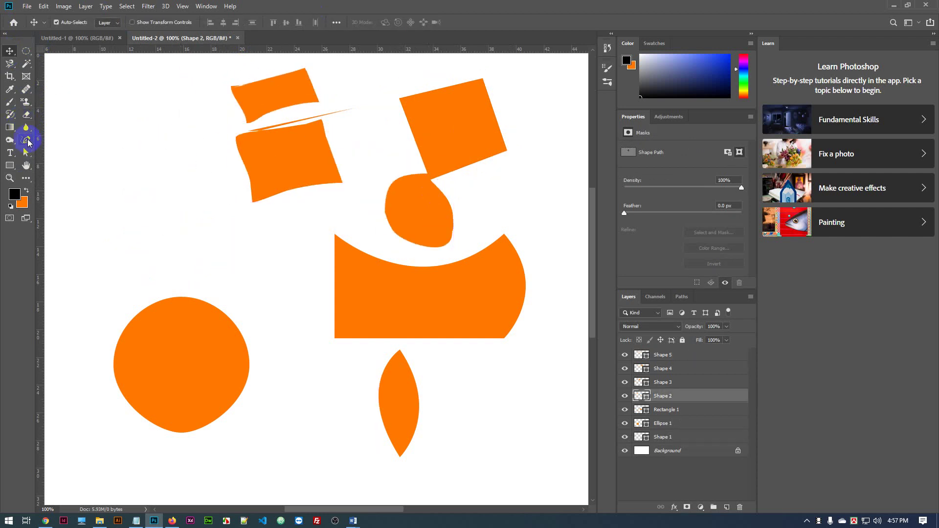
Try to start a new Curvature Pen Tool shape in the empty area above and left of the round shape
{"action": "left_click", "coordinate": [26, 140]}
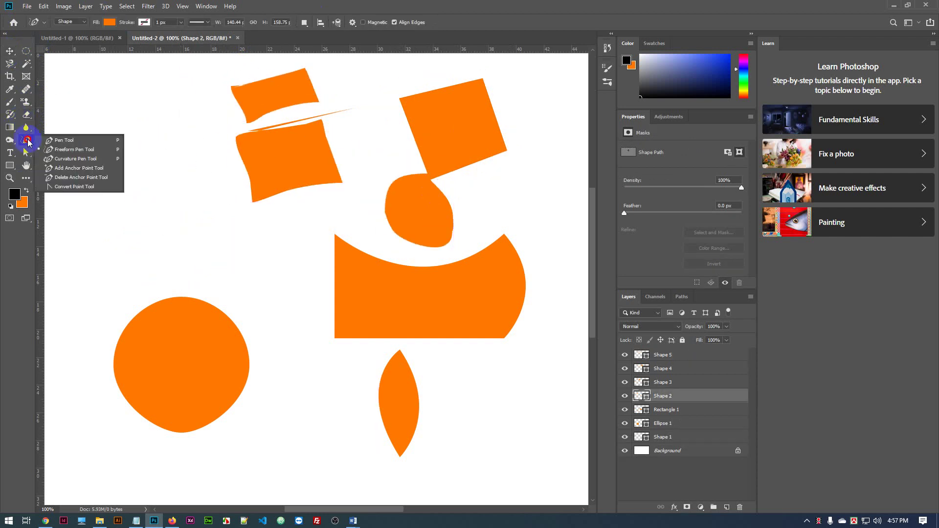
{"action": "left_click", "coordinate": [62, 161]}
{"action": "left_click_drag", "start_coordinate": [140, 209], "coordinate": [225, 199]}
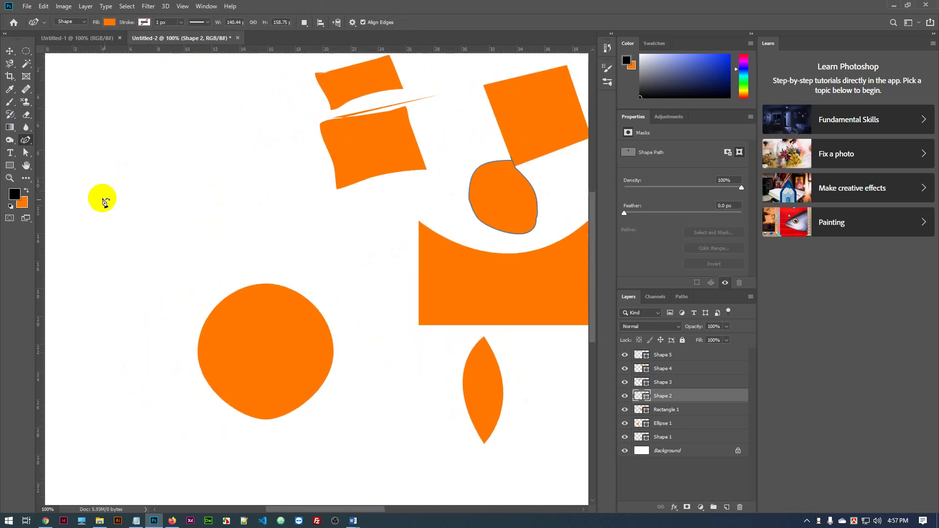
{"action": "left_click", "coordinate": [87, 194]}
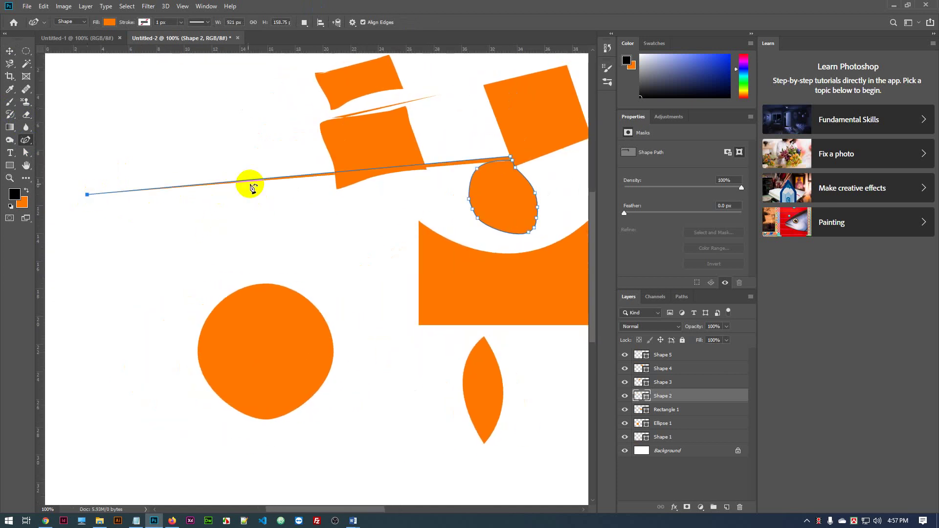
{"action": "left_click", "coordinate": [9, 52]}
{"action": "left_click", "coordinate": [152, 142]}
{"action": "left_click_drag", "start_coordinate": [134, 265], "coordinate": [74, 201]}
Delete the round shape, the reshaped rectangle, the blob and the larger four-sided freeform shape
{"action": "left_click", "coordinate": [193, 304]}
{"action": "key", "text": "Delete"}
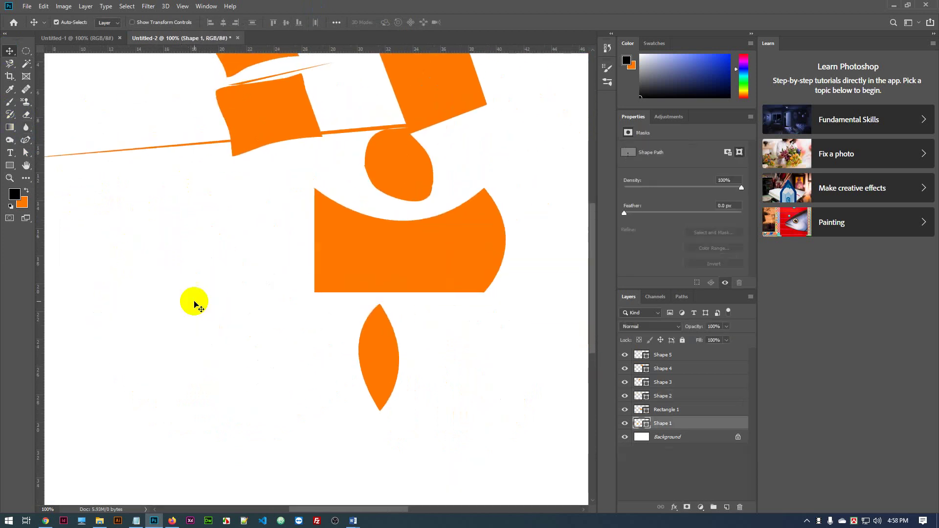
{"action": "left_click_drag", "start_coordinate": [154, 105], "coordinate": [350, 241]}
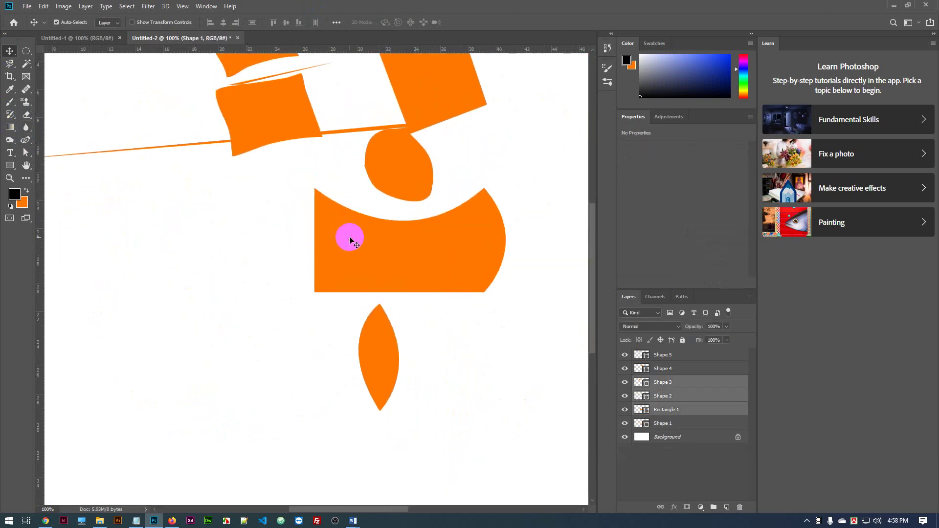
{"action": "key", "text": "Delete"}
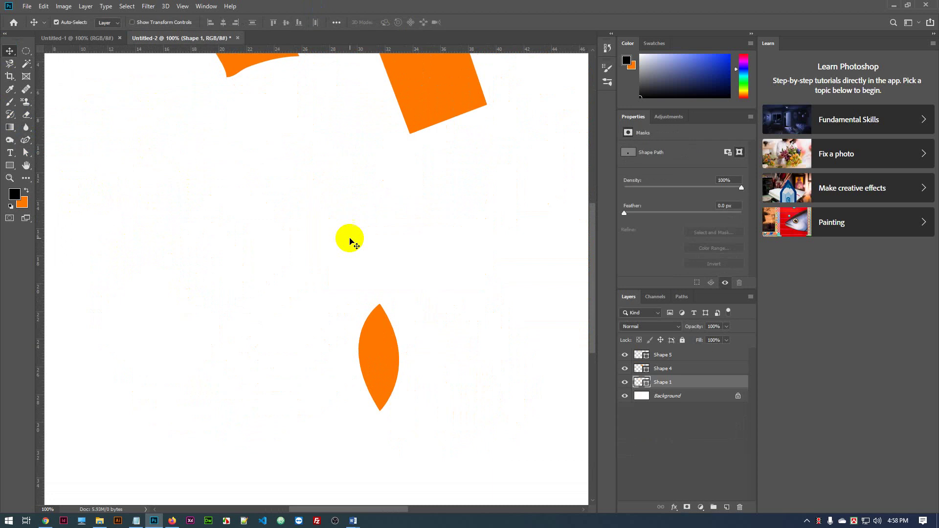
Draw a bowl-shaped half-round of about 381 × 109 px with the Curvature Pen Tool by bending a horizontal line's middle downward
{"action": "right_click", "coordinate": [29, 143]}
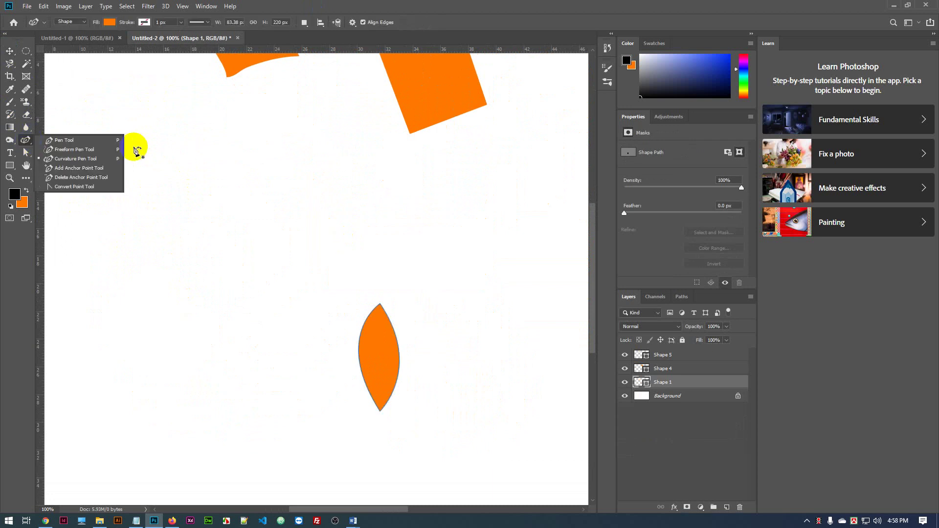
{"action": "left_click", "coordinate": [60, 161]}
{"action": "left_click", "coordinate": [127, 205]}
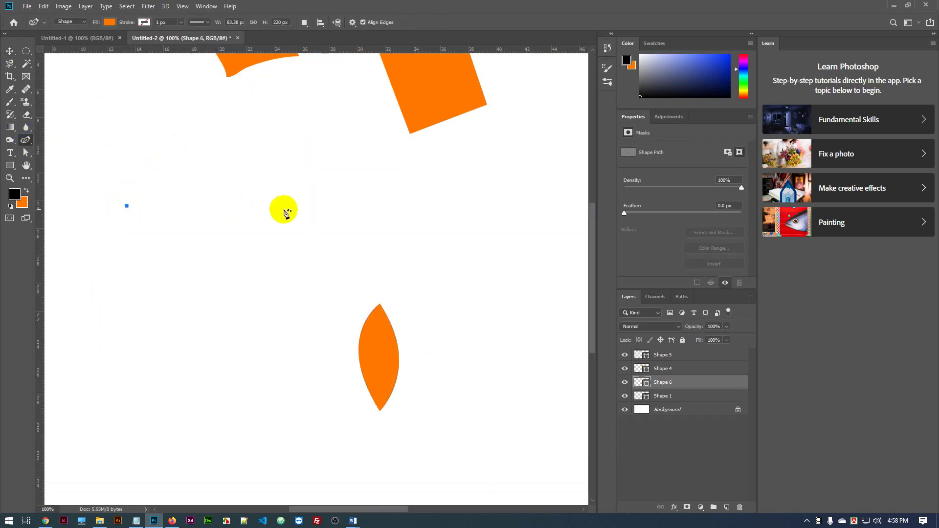
{"action": "left_click", "coordinate": [313, 205]}
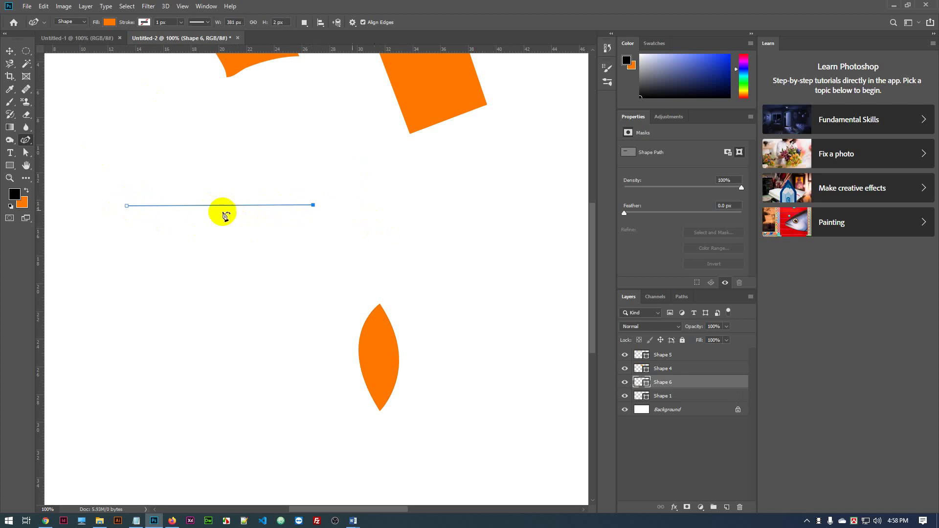
{"action": "left_click_drag", "start_coordinate": [214, 206], "coordinate": [213, 258]}
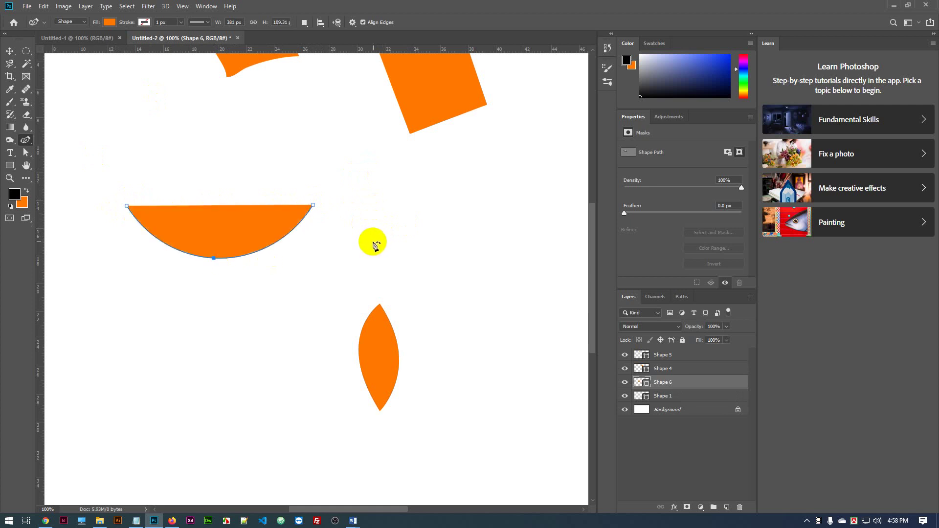
{"action": "right_click", "coordinate": [27, 142]}
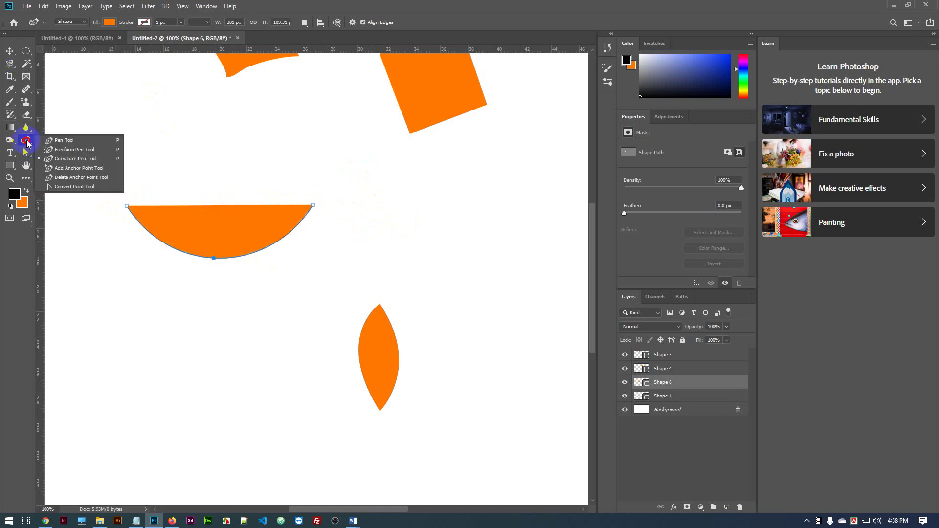
{"action": "left_click", "coordinate": [64, 139]}
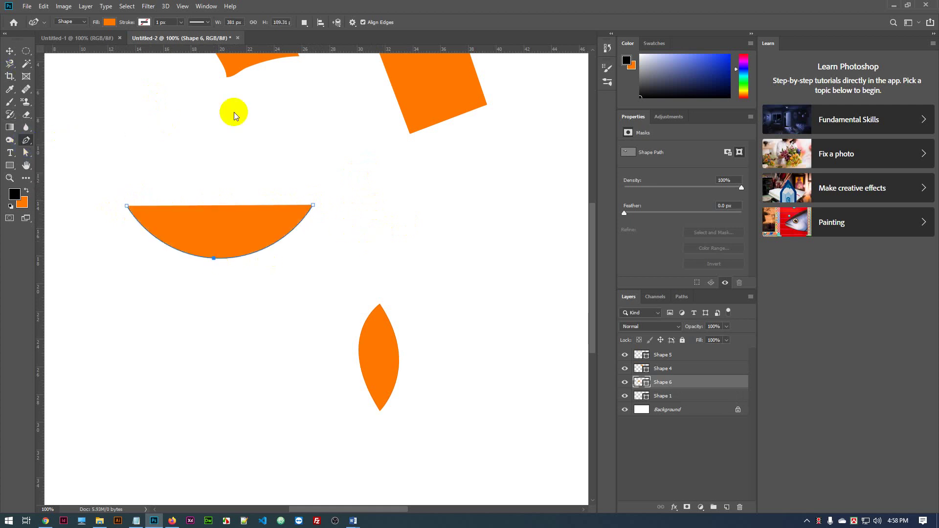
{"action": "left_click", "coordinate": [133, 135]}
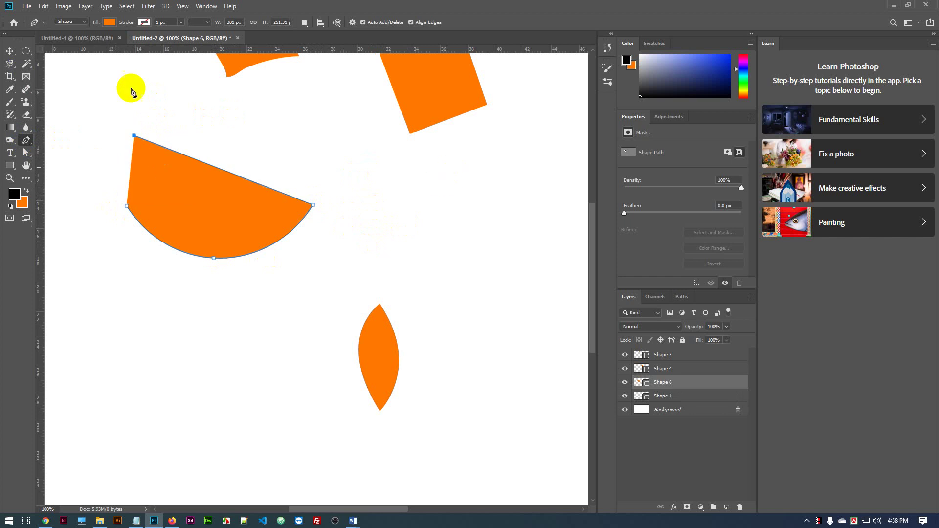
{"action": "key", "text": "ctrl+z"}
Move the half-round shape about 1 cm left and 3.9 cm down, and clear the layer selection
{"action": "left_click", "coordinate": [10, 50]}
{"action": "left_click_drag", "start_coordinate": [226, 230], "coordinate": [204, 256]}
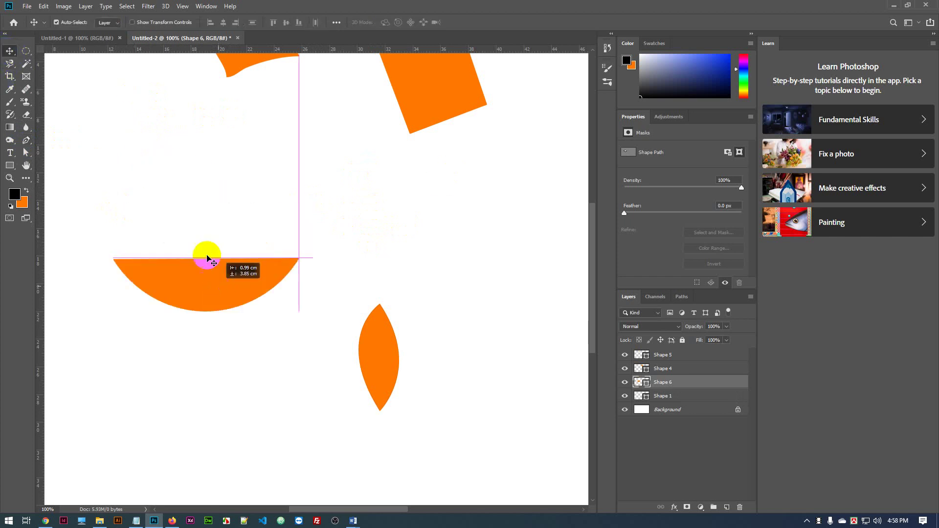
{"action": "left_click", "coordinate": [130, 200]}
Draw a two-point, downward-bowing curve of about 350 × 80 px above the half-round with the Pen Tool, and remove its last anchor's outgoing handle
{"action": "left_click", "coordinate": [23, 144]}
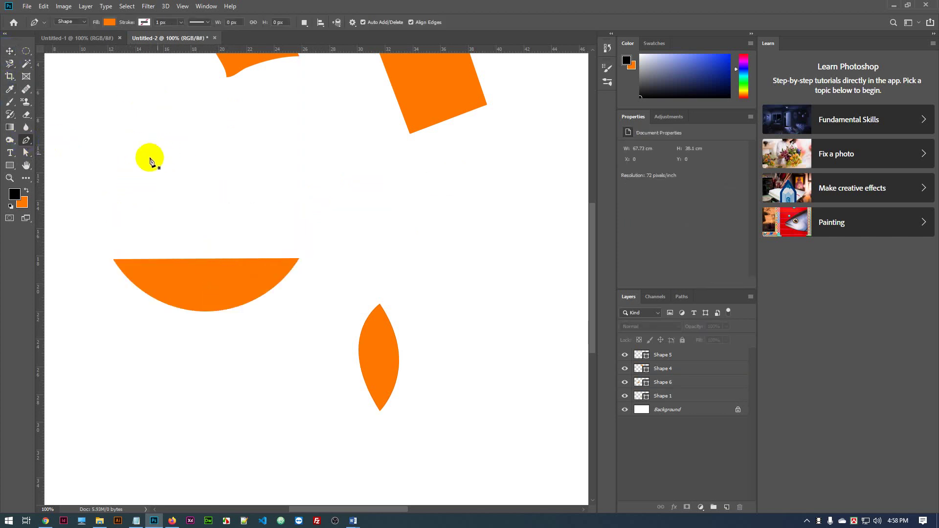
{"action": "left_click", "coordinate": [140, 162]}
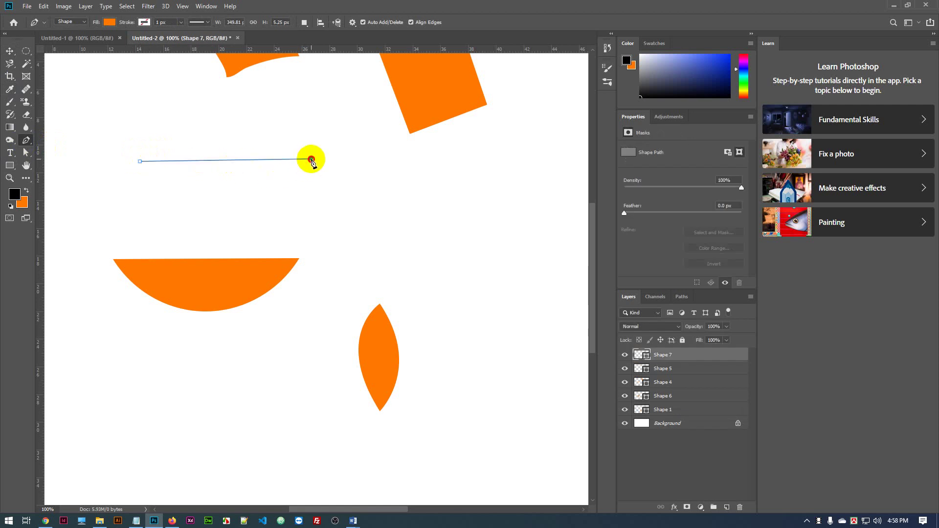
{"action": "left_click_drag", "start_coordinate": [312, 159], "coordinate": [412, 77]}
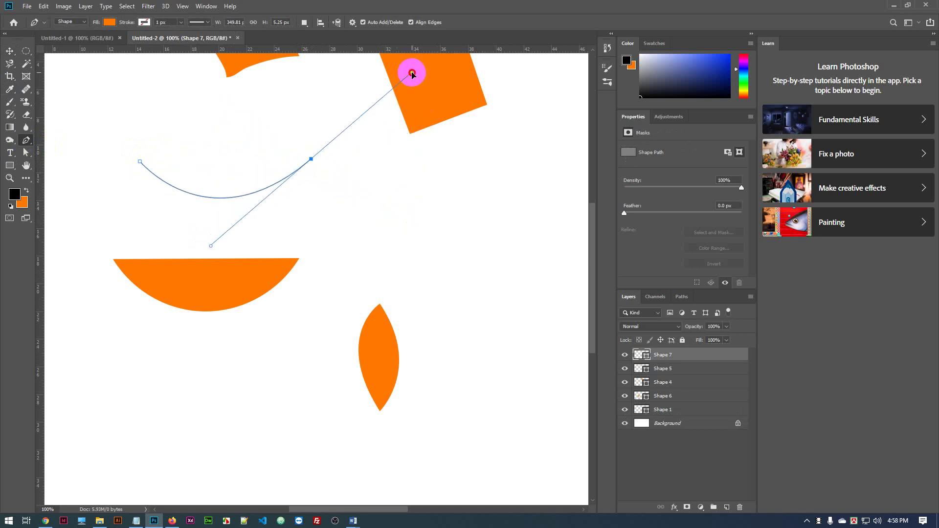
{"action": "left_click_drag", "start_coordinate": [411, 73], "coordinate": [412, 74]}
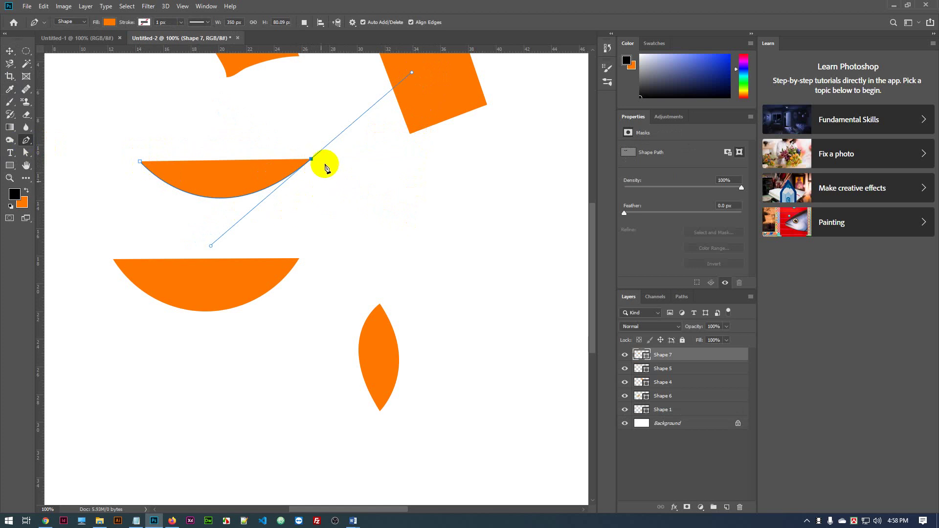
{"action": "left_click", "coordinate": [311, 161]}
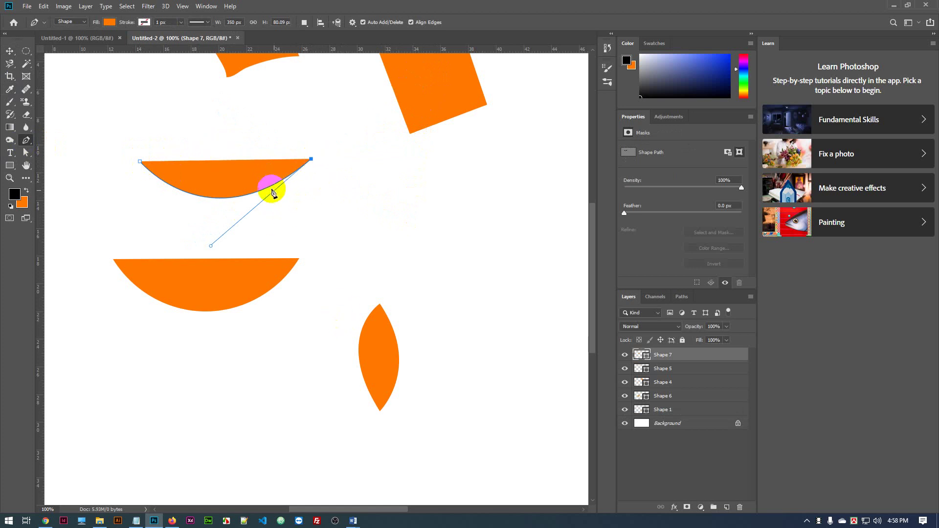
{"action": "right_click", "coordinate": [28, 142]}
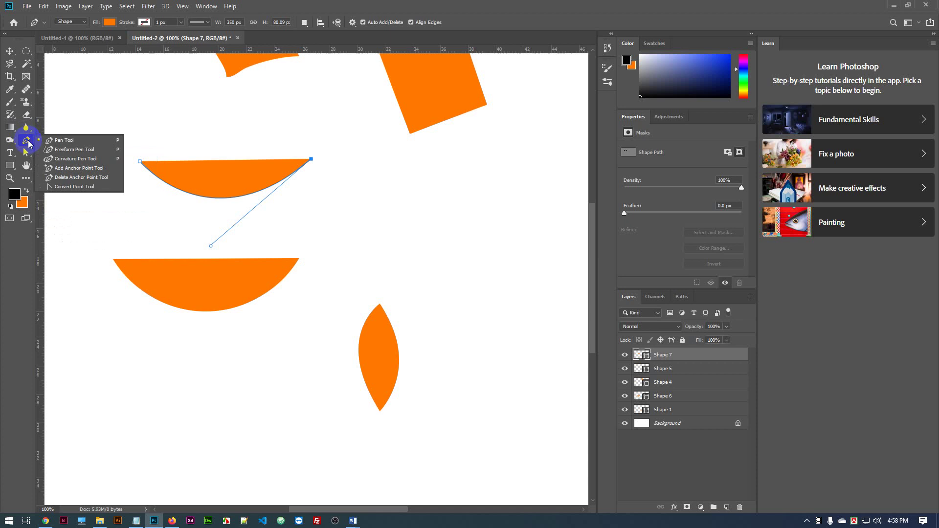
{"action": "left_click", "coordinate": [57, 156]}
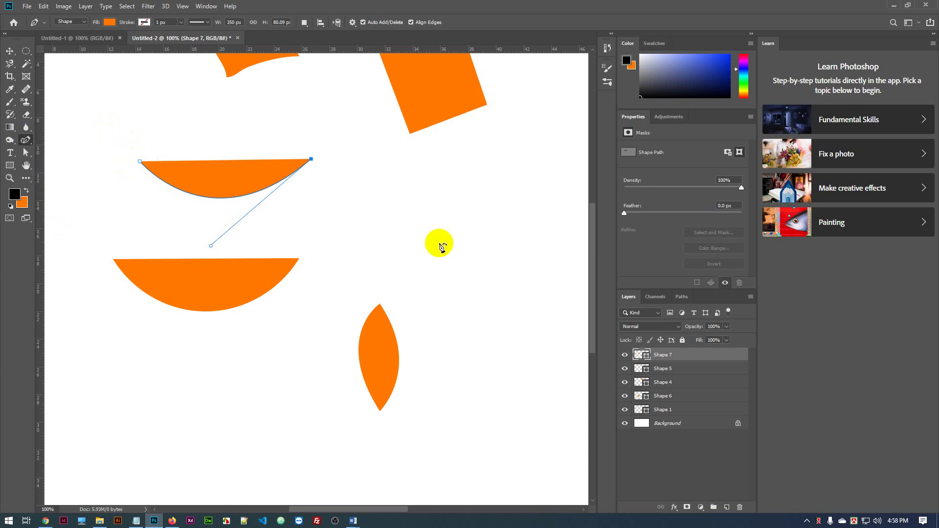
{"action": "left_click", "coordinate": [348, 221]}
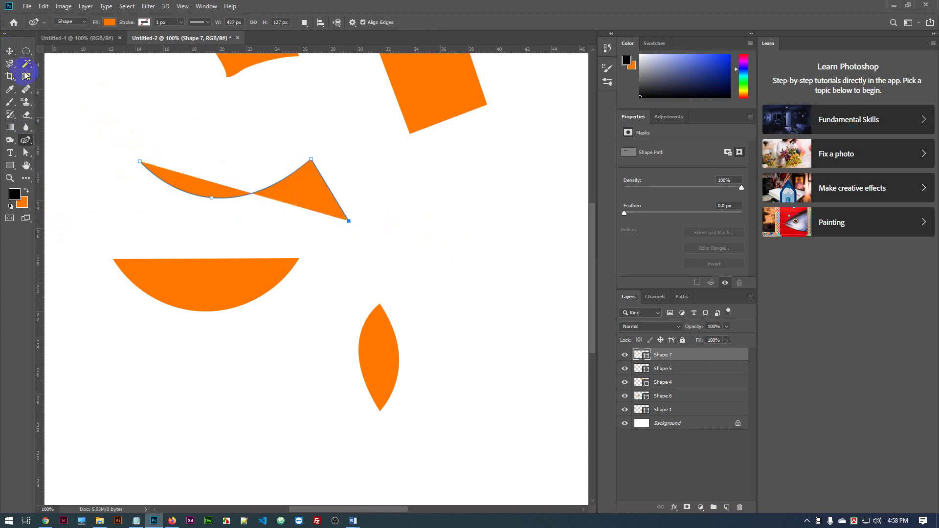
{"action": "left_click", "coordinate": [10, 51]}
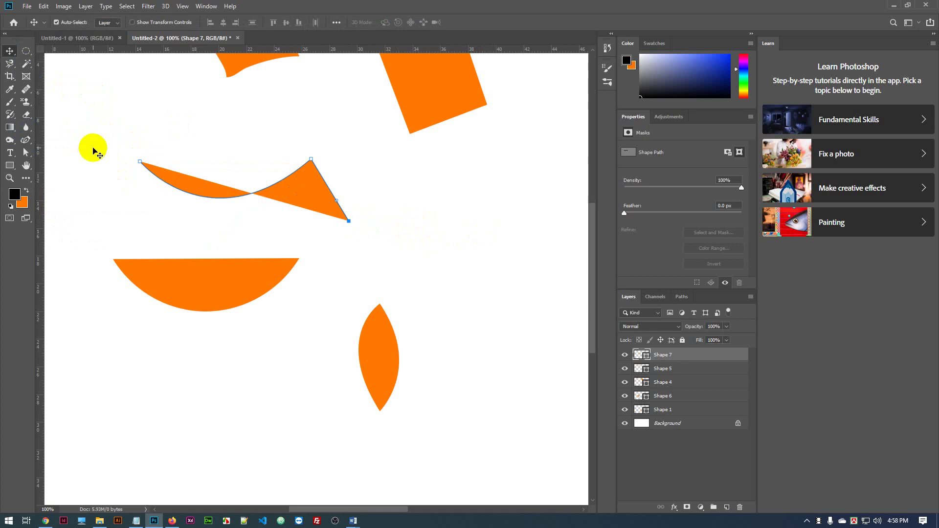
{"action": "left_click", "coordinate": [92, 147]}
{"action": "left_click", "coordinate": [193, 181]}
{"action": "left_click_drag", "start_coordinate": [172, 163], "coordinate": [193, 151]}
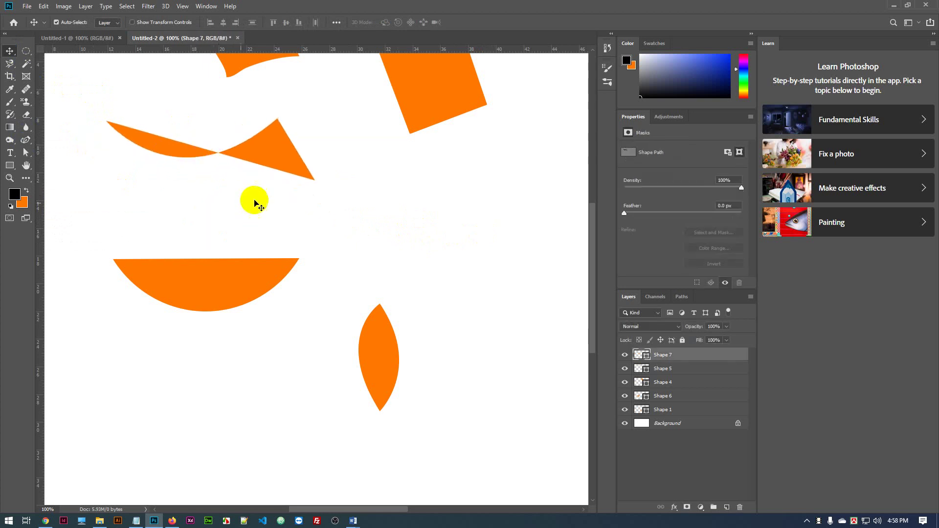
{"action": "key", "text": "ctrl+z"}
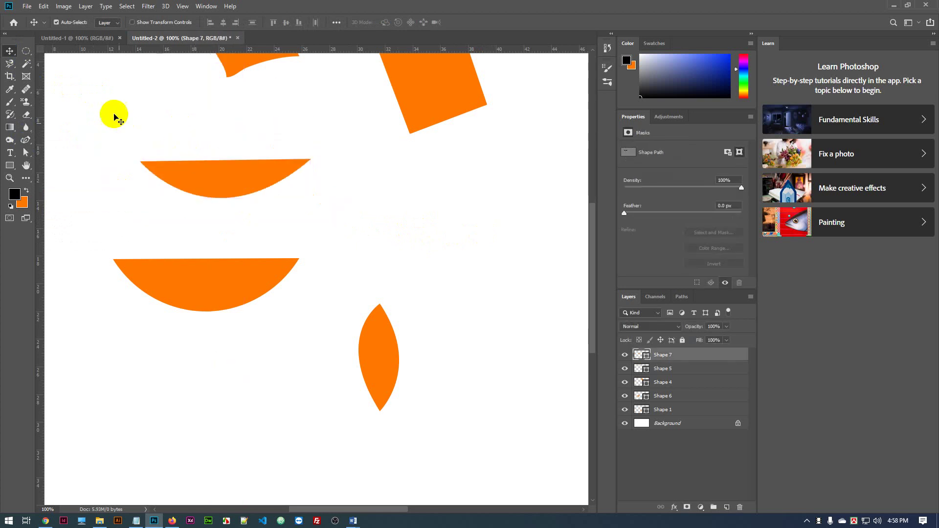
Clear the layer selection and, with the Curvature Pen Tool, draw a teardrop-like shape about 353 × 77 px by bending a horizontal line downward toward its left end
{"action": "left_click", "coordinate": [98, 104]}
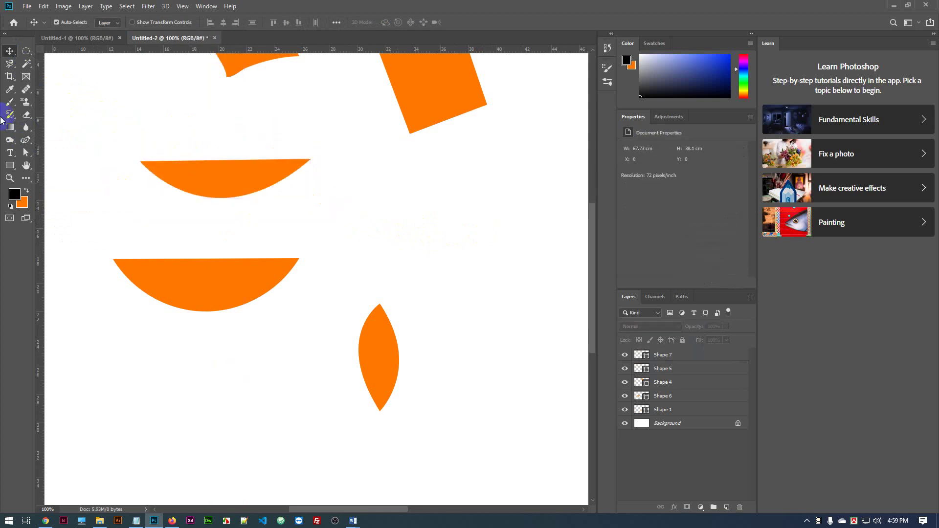
{"action": "left_click", "coordinate": [27, 141]}
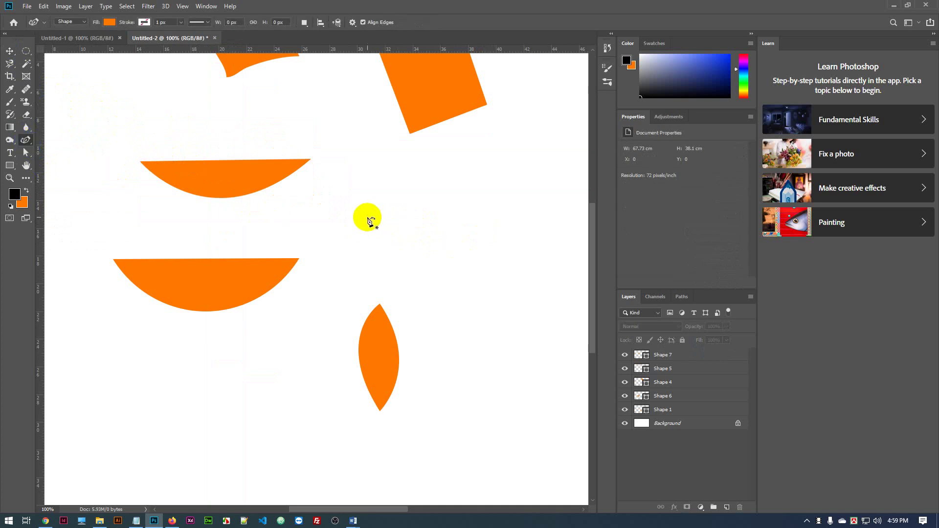
{"action": "left_click", "coordinate": [367, 217]}
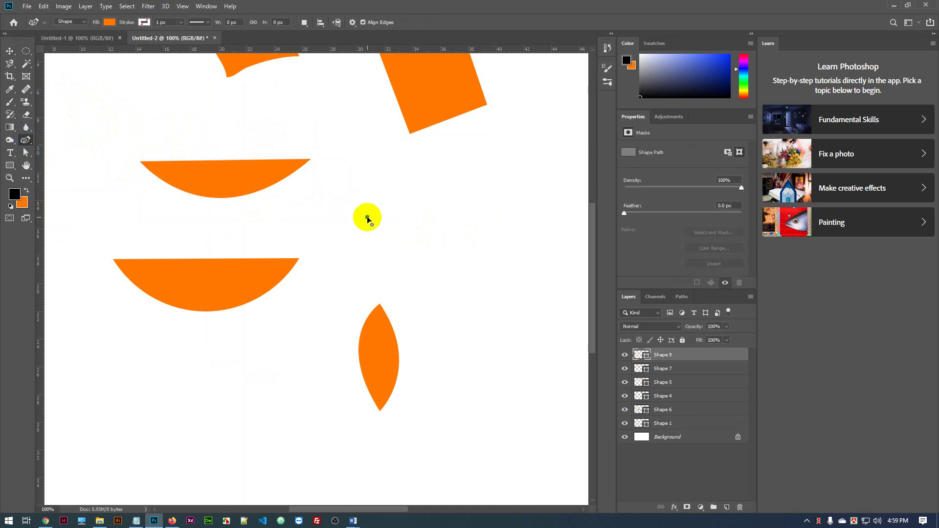
{"action": "left_click", "coordinate": [535, 216]}
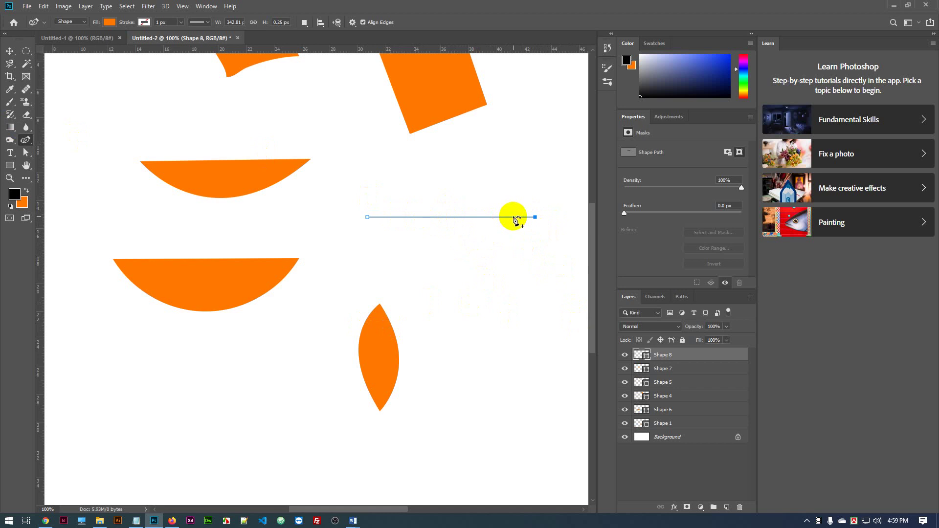
{"action": "left_click_drag", "start_coordinate": [515, 217], "coordinate": [365, 244]}
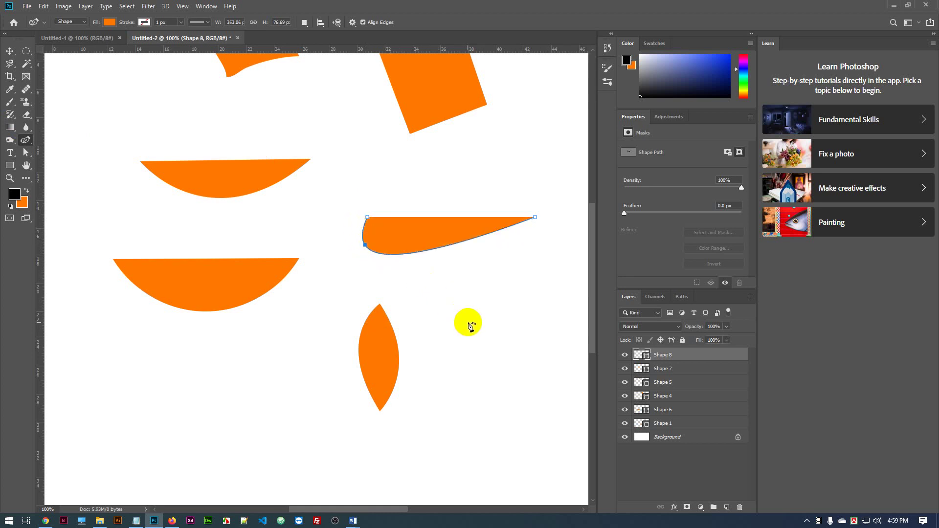
Rearrange the shapes: wide half-round below the tilted square, teardrop to its upper left, and the narrower half-round directly beneath the teardrop
{"action": "left_click", "coordinate": [11, 51]}
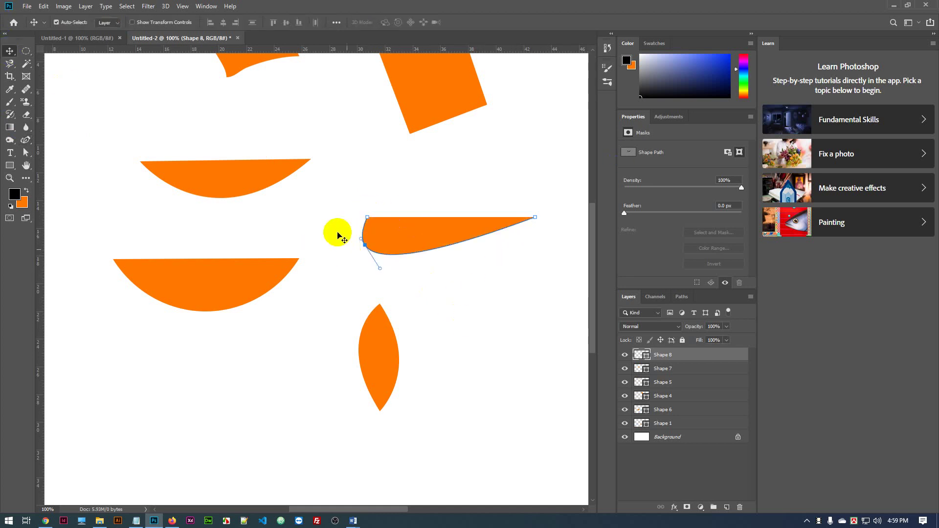
{"action": "left_click_drag", "start_coordinate": [407, 242], "coordinate": [359, 249]}
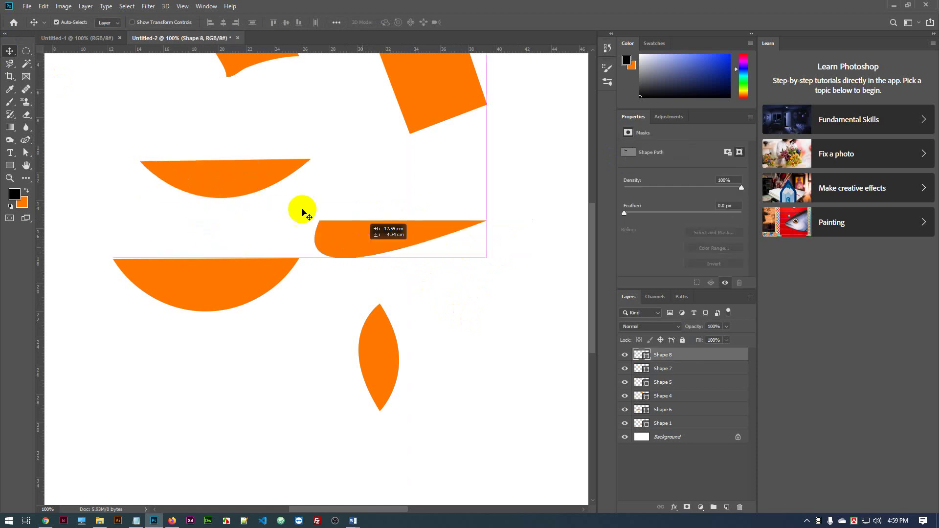
{"action": "left_click_drag", "start_coordinate": [258, 192], "coordinate": [215, 161]}
{"action": "left_click_drag", "start_coordinate": [225, 273], "coordinate": [418, 136]}
{"action": "left_click", "coordinate": [404, 242]}
{"action": "left_click_drag", "start_coordinate": [404, 242], "coordinate": [179, 224]}
{"action": "left_click_drag", "start_coordinate": [153, 257], "coordinate": [137, 229]}
{"action": "left_click_drag", "start_coordinate": [164, 143], "coordinate": [263, 150]}
{"action": "left_click_drag", "start_coordinate": [120, 228], "coordinate": [168, 104]}
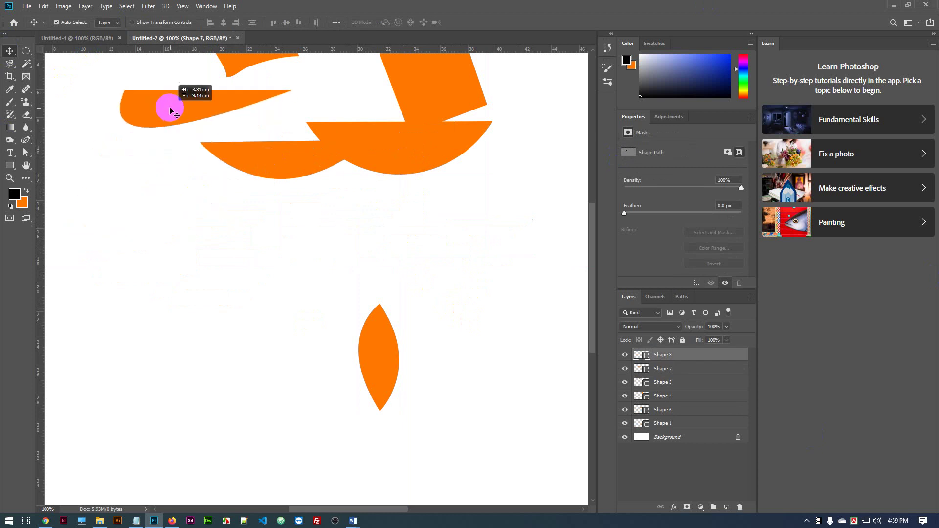
{"action": "left_click_drag", "start_coordinate": [236, 161], "coordinate": [169, 176]}
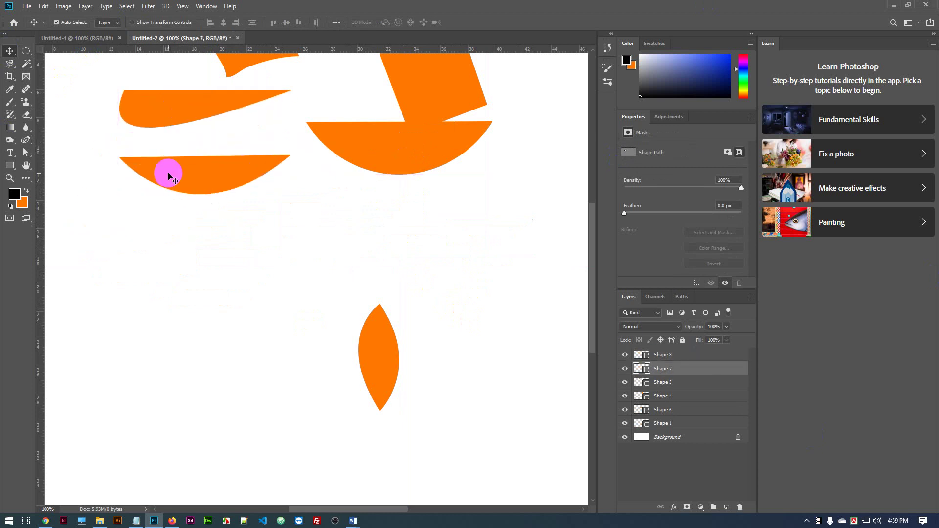
Draw a heart of about 272 × 281 px with the Custom Shape Tool in the empty area left of the leaf shape
{"action": "left_click", "coordinate": [10, 167]}
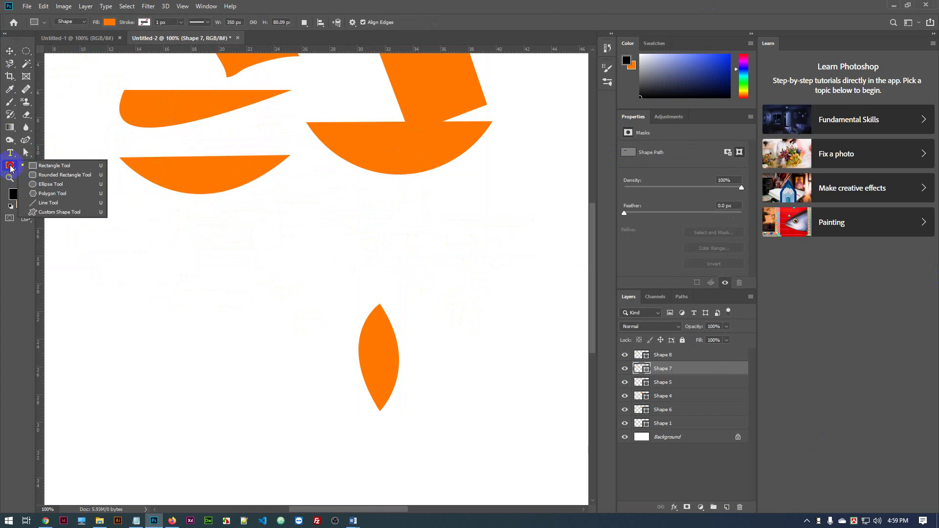
{"action": "left_click", "coordinate": [34, 214]}
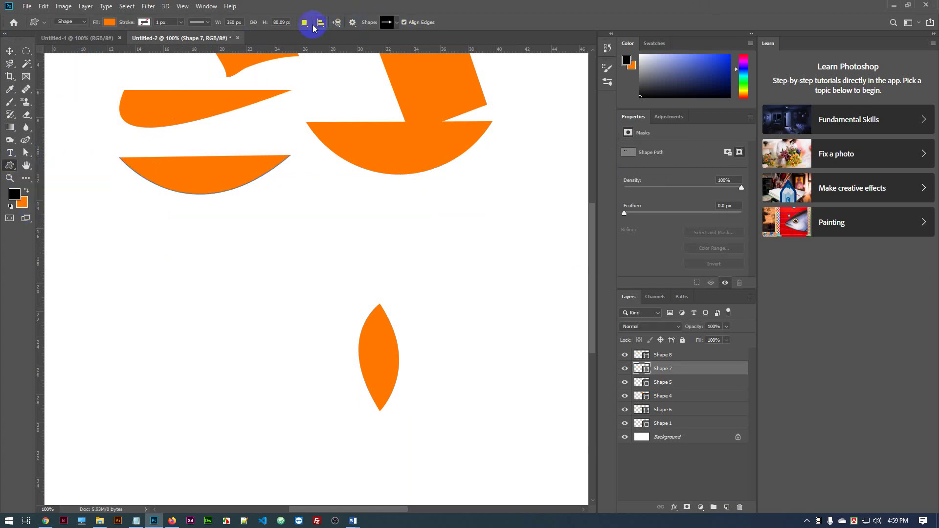
{"action": "left_click", "coordinate": [388, 22]}
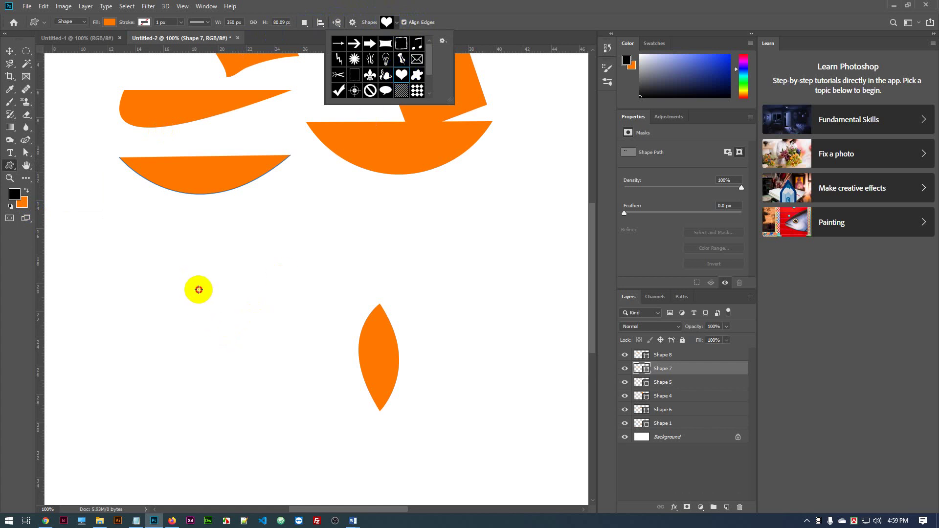
{"action": "left_click_drag", "start_coordinate": [193, 284], "coordinate": [333, 429]}
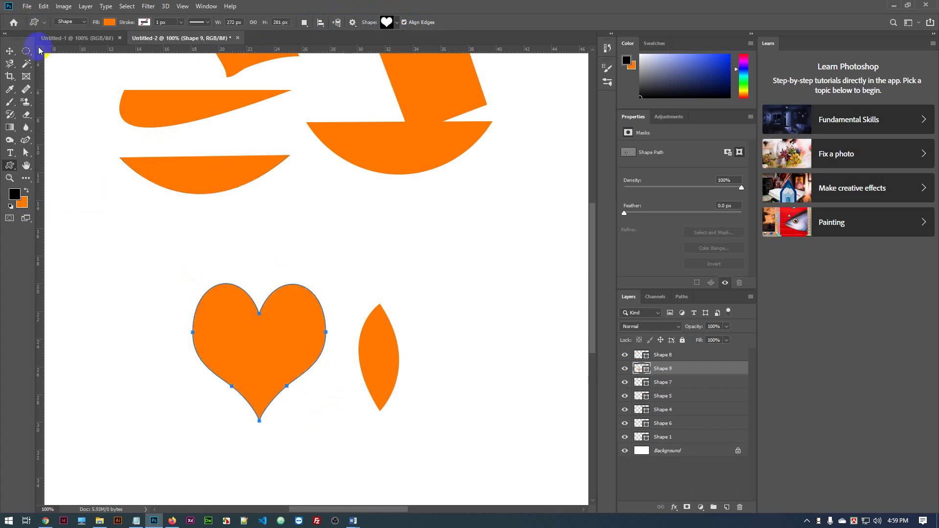
Move the heart slightly up and left, away from the leaf shape, and lock its layer
{"action": "left_click", "coordinate": [10, 50]}
{"action": "left_click_drag", "start_coordinate": [315, 308], "coordinate": [267, 294]}
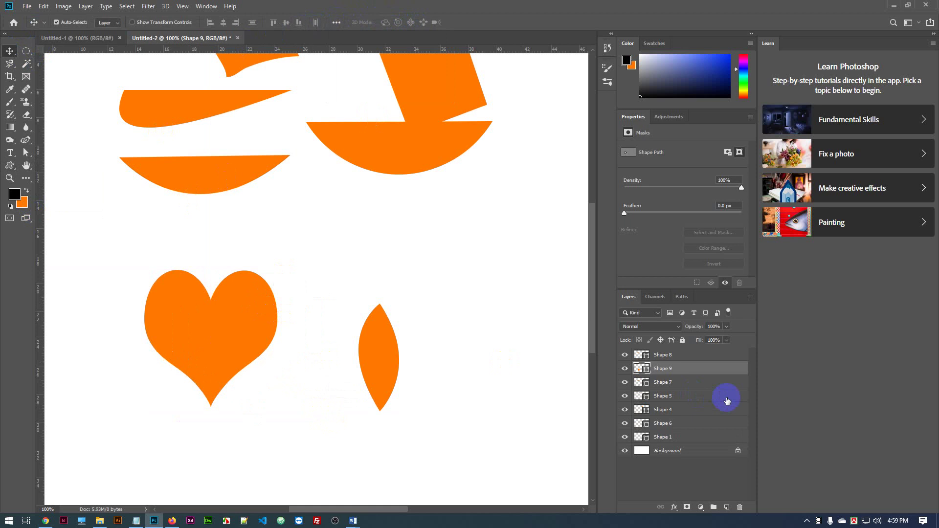
{"action": "left_click", "coordinate": [731, 369]}
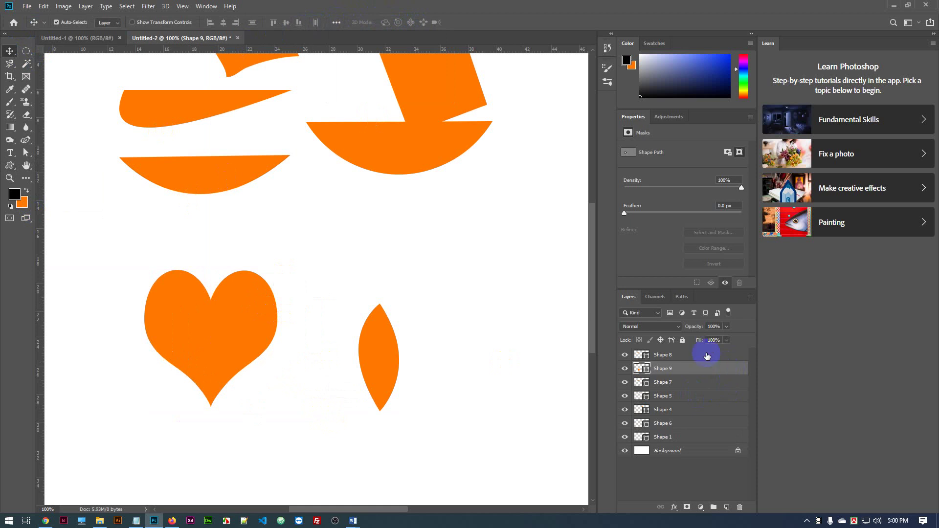
{"action": "left_click", "coordinate": [682, 341]}
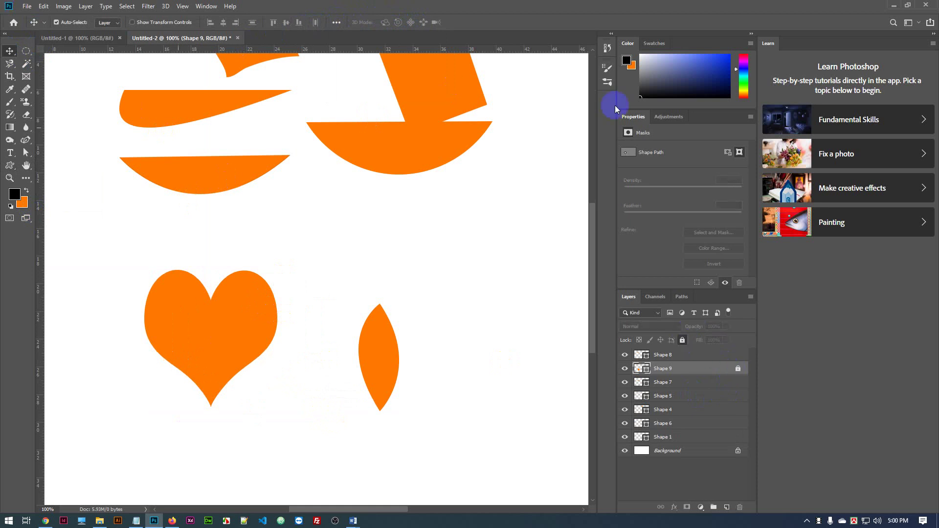
Trace the heart's left lobe with the Pen Tool, from its left edge over the top to the notch, removing the curve anchors' outgoing handles
{"action": "left_click", "coordinate": [27, 142]}
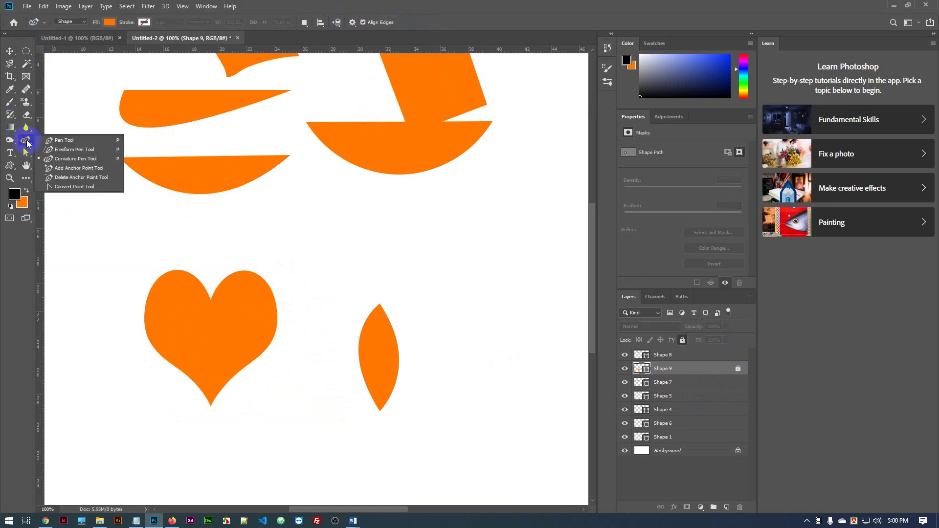
{"action": "left_click", "coordinate": [54, 138]}
{"action": "left_click", "coordinate": [143, 319]}
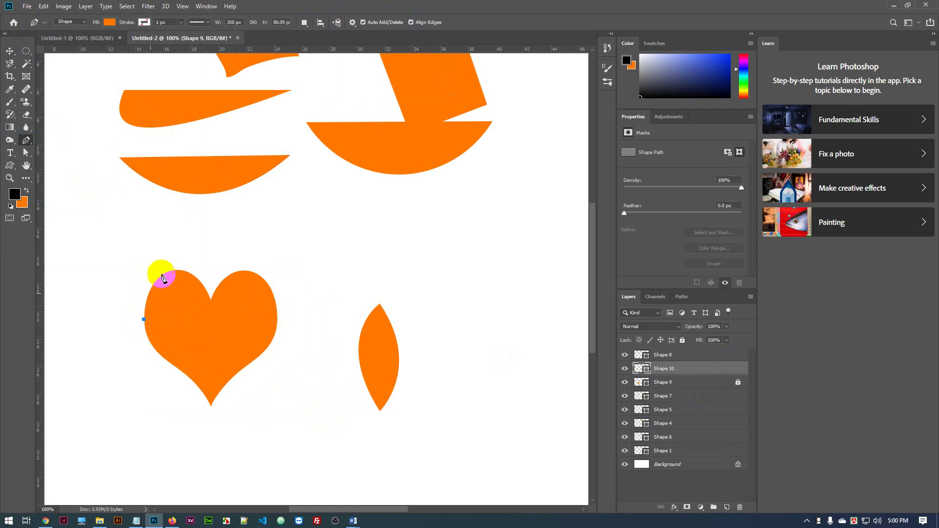
{"action": "left_click", "coordinate": [185, 272]}
{"action": "left_click_drag", "start_coordinate": [198, 279], "coordinate": [218, 325]}
{"action": "left_click", "coordinate": [186, 278]}
{"action": "left_click", "coordinate": [210, 300]}
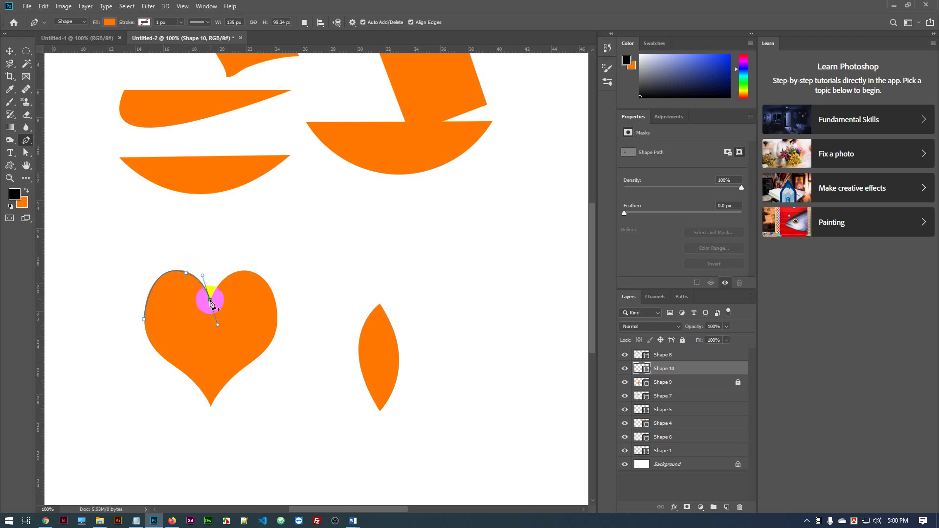
Continue the pen path over the heart's right lobe and down its right side with two curved anchors, removing their outgoing handles
{"action": "left_click_drag", "start_coordinate": [259, 276], "coordinate": [288, 293]}
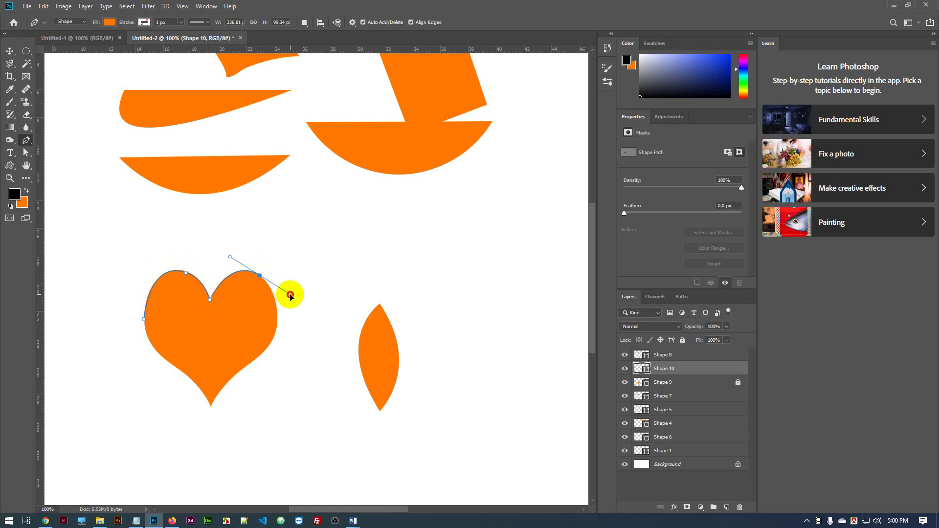
{"action": "left_click_drag", "start_coordinate": [290, 295], "coordinate": [290, 294]}
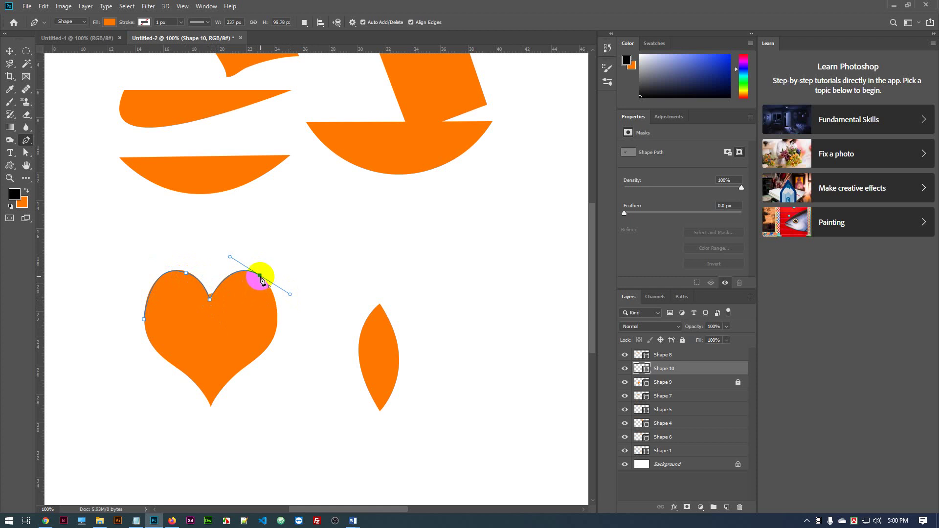
{"action": "left_click_drag", "start_coordinate": [269, 345], "coordinate": [250, 394]}
{"action": "left_click", "coordinate": [269, 345]}
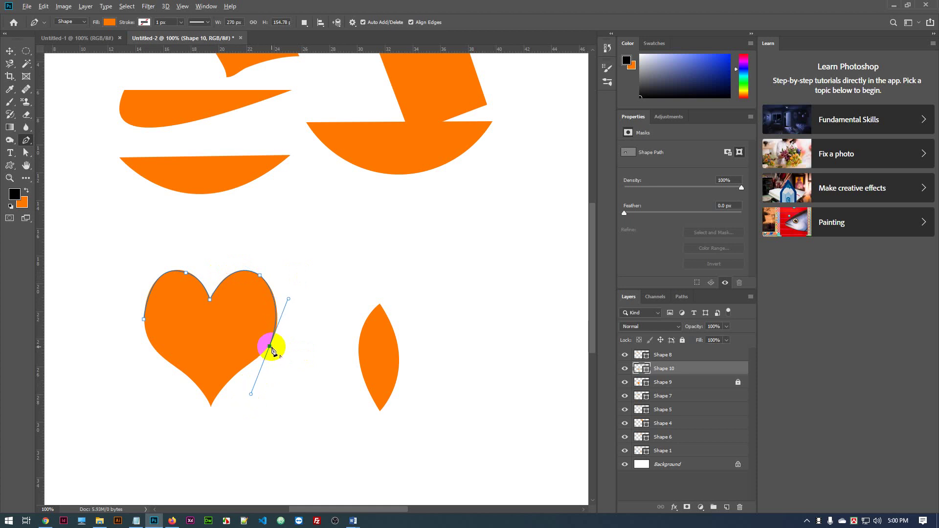
Trace the heart's lower-right edge to the bottom tip, undoing the oversized first segment and using an intermediate anchor instead
{"action": "mouse_move", "coordinate": [223, 387]}
{"action": "left_mouse_down"}
{"action": "mouse_move", "coordinate": [206, 392]}
{"action": "mouse_move", "coordinate": [211, 399]}
{"action": "left_mouse_up"}
{"action": "key", "text": "ctrl+z"}
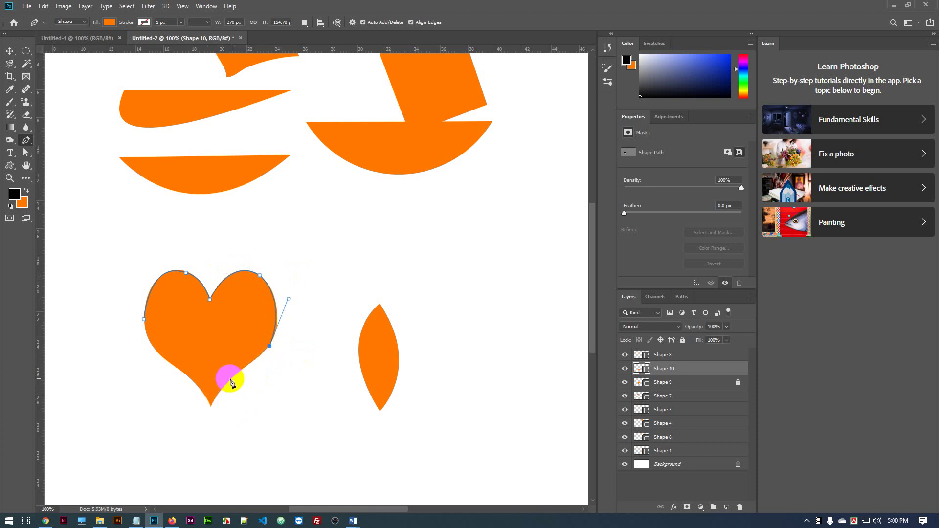
{"action": "left_click", "coordinate": [236, 372]}
{"action": "left_click_drag", "start_coordinate": [239, 372], "coordinate": [241, 378]}
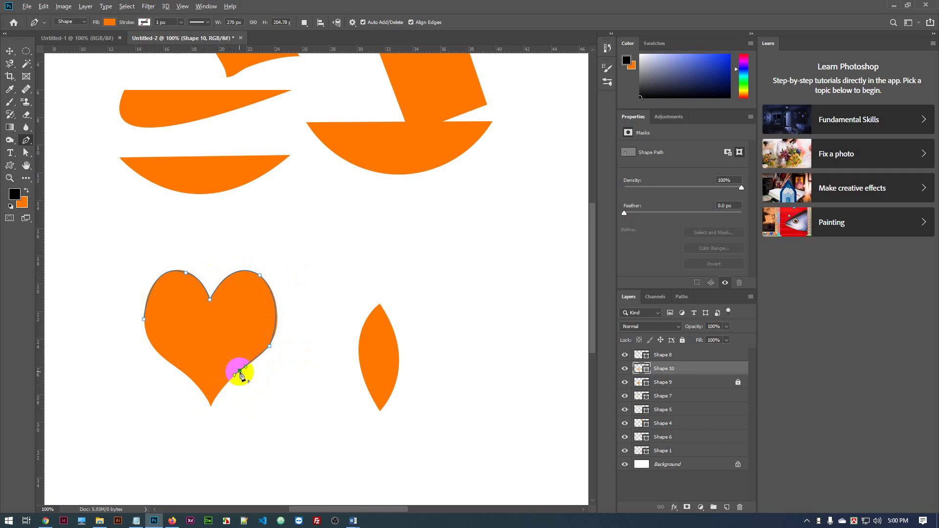
{"action": "left_click", "coordinate": [211, 406]}
{"action": "left_click_drag", "start_coordinate": [210, 409], "coordinate": [212, 412]}
Trace the heart's lower-left edge with a curved anchor and close the path at the starting anchor, making a shape about 270 × 276 px
{"action": "left_click", "coordinate": [180, 368], "text": "ctrl"}
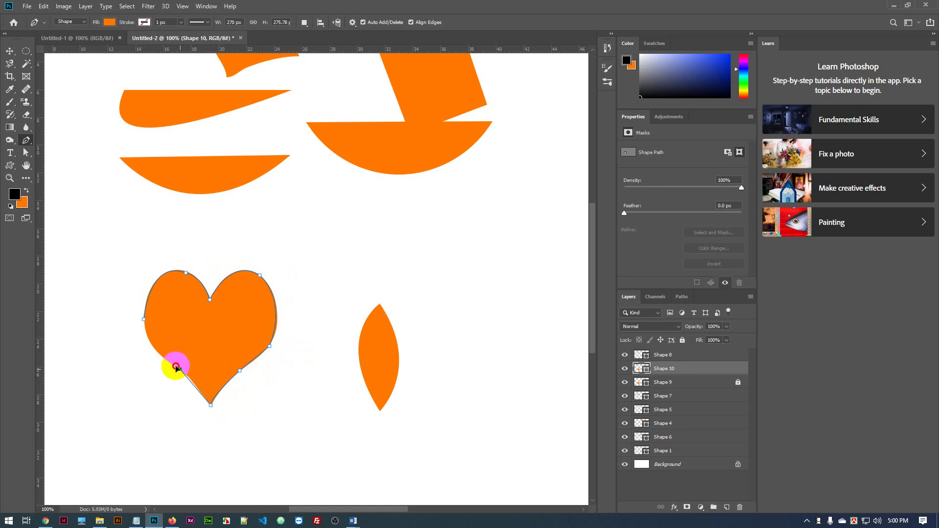
{"action": "left_click", "coordinate": [178, 368]}
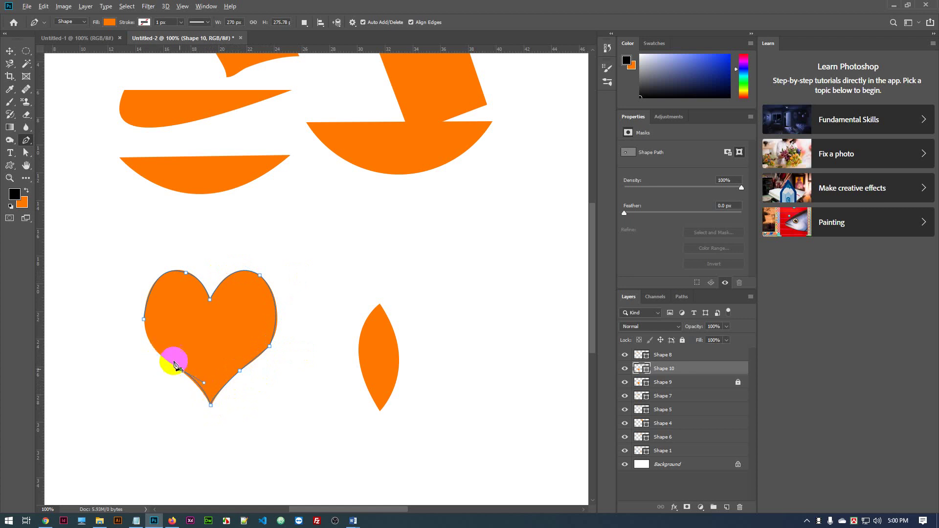
{"action": "left_click_drag", "start_coordinate": [145, 321], "coordinate": [140, 285]}
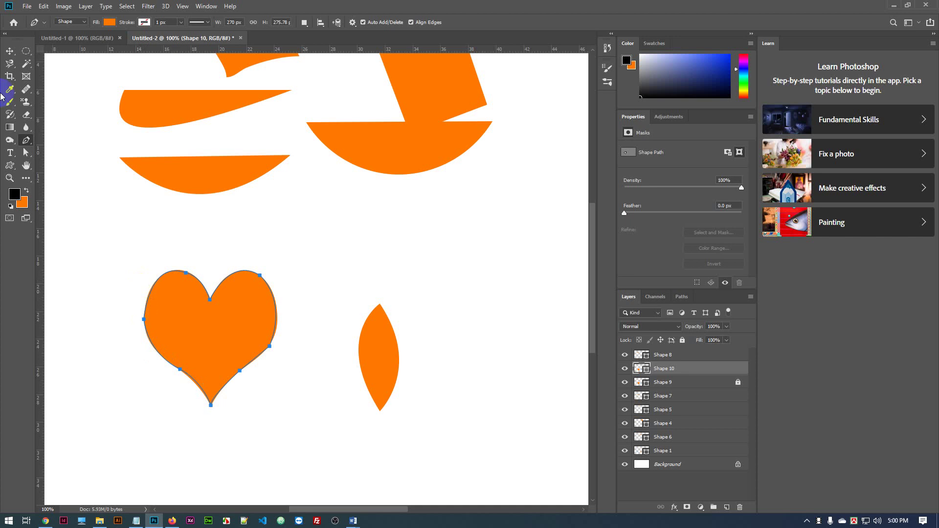
Move the traced heart off the locked original into the empty area to the upper right of the leaf shape
{"action": "left_click", "coordinate": [9, 51]}
{"action": "left_click_drag", "start_coordinate": [241, 344], "coordinate": [390, 278]}
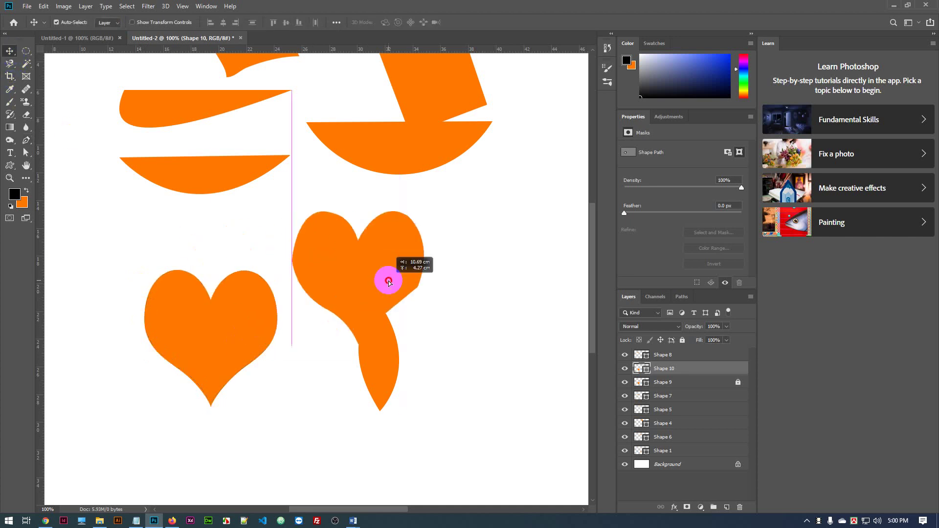
{"action": "left_click_drag", "start_coordinate": [210, 346], "coordinate": [157, 398]}
{"action": "left_click_drag", "start_coordinate": [389, 269], "coordinate": [510, 263]}
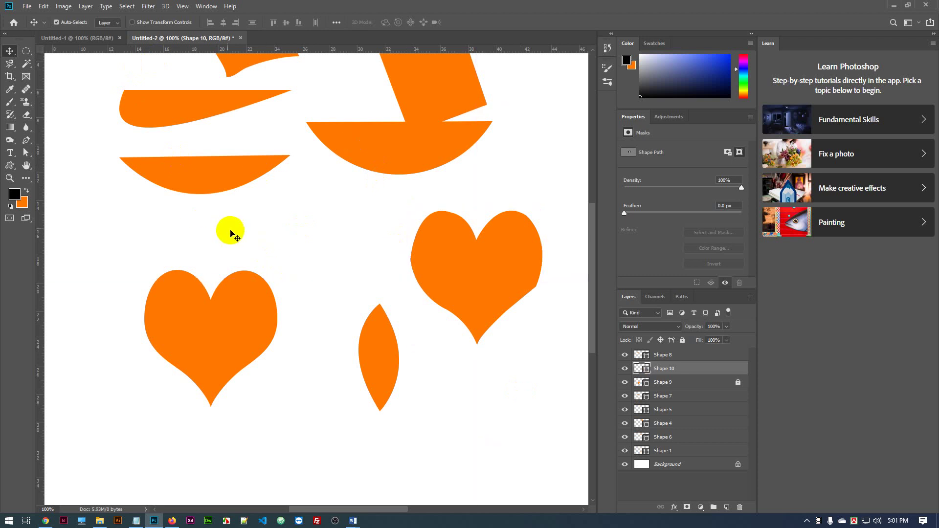
Delete all the drawn shapes, including the locked original heart layer, leaving only the Background layer
{"action": "scroll", "coordinate": [231, 233], "scroll_direction": "up", "scroll_amount": 1}
{"action": "left_click_drag", "start_coordinate": [130, 90], "coordinate": [296, 377]}
{"action": "key", "text": "Delete"}
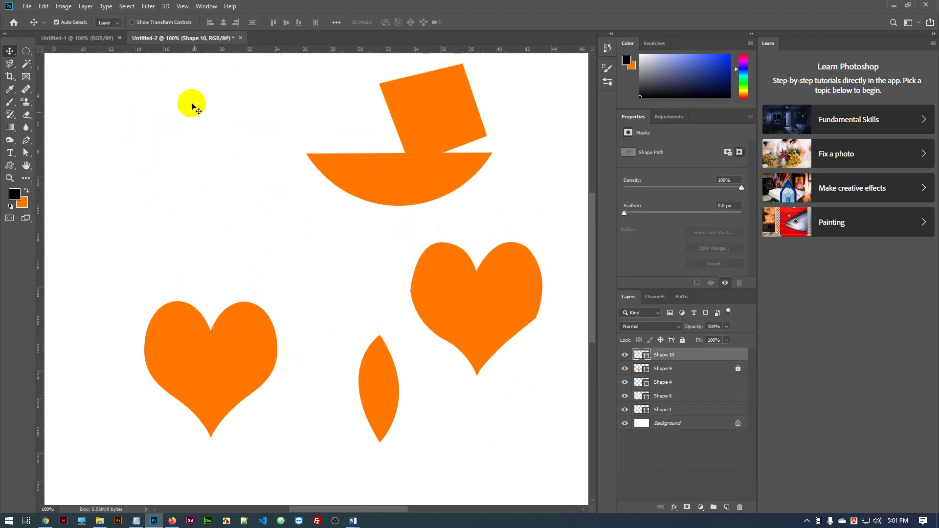
{"action": "left_click_drag", "start_coordinate": [198, 101], "coordinate": [504, 378]}
{"action": "key", "text": "Delete"}
{"action": "left_click_drag", "start_coordinate": [134, 235], "coordinate": [353, 419]}
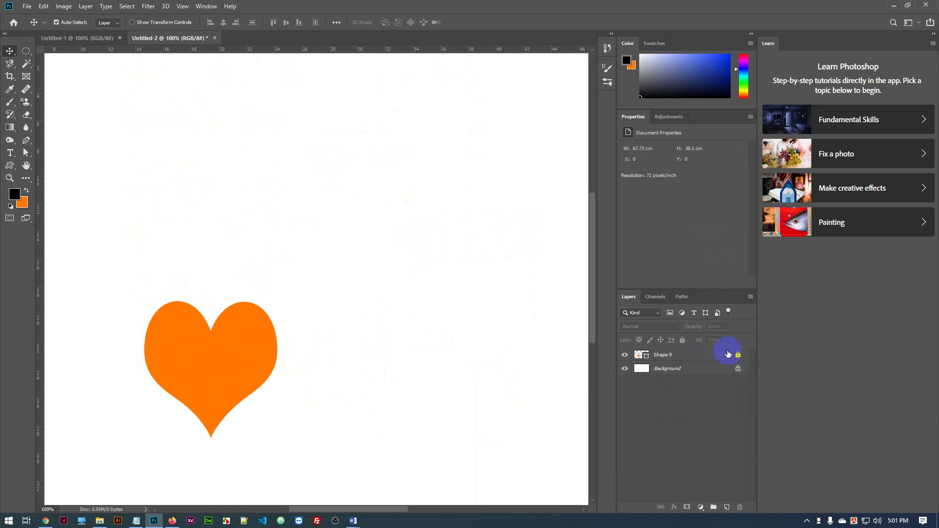
{"action": "left_click_drag", "start_coordinate": [741, 357], "coordinate": [741, 506]}
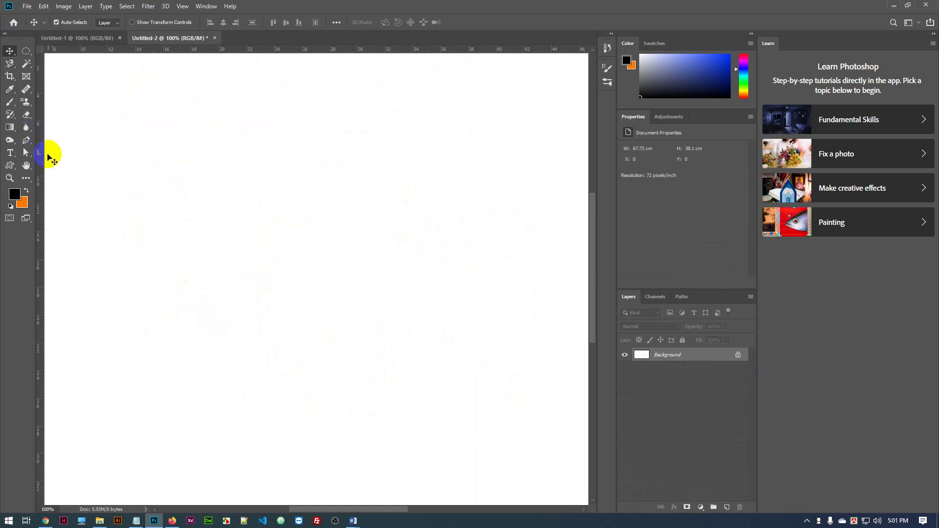
Draw a closed upright leaf shape with the Pen tool, about 62 × 189 px, in the upper part of the canvas
{"action": "left_click", "coordinate": [26, 140]}
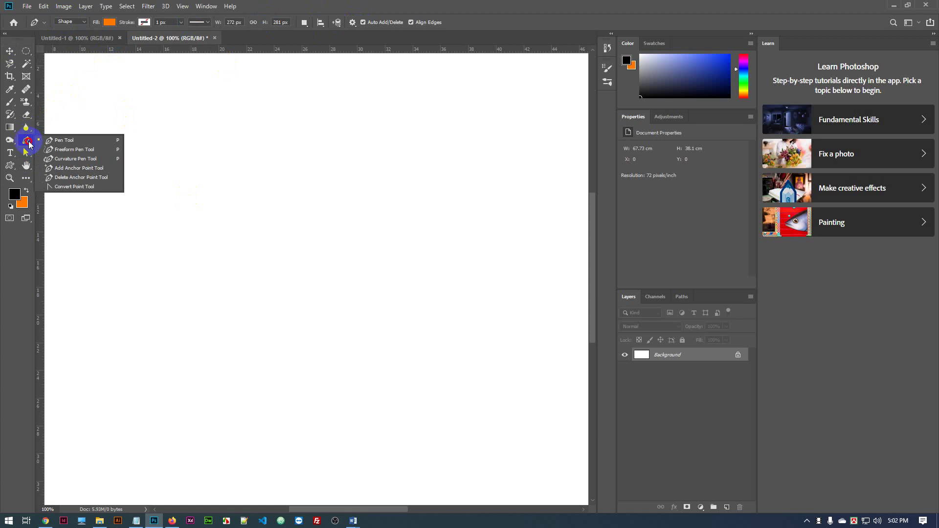
{"action": "left_click", "coordinate": [58, 140]}
{"action": "left_click", "coordinate": [209, 165]}
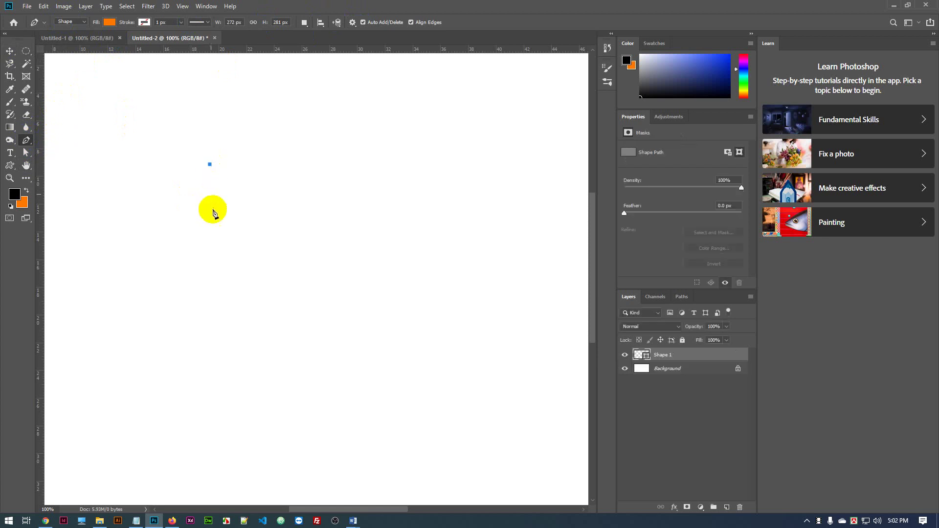
{"action": "left_click_drag", "start_coordinate": [204, 256], "coordinate": [233, 309]}
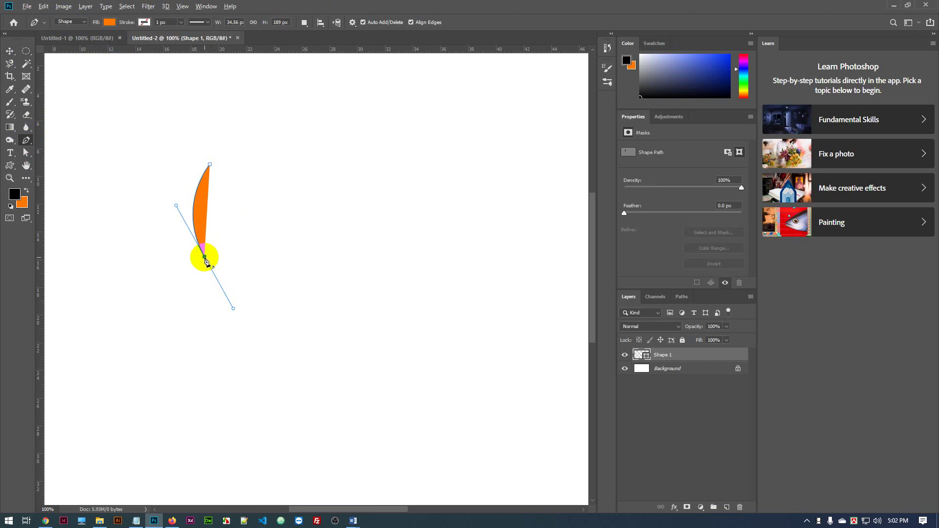
{"action": "left_click_drag", "start_coordinate": [210, 164], "coordinate": [208, 186]}
Move the leaf shape slightly up and to the right on the canvas
{"action": "left_click", "coordinate": [9, 51]}
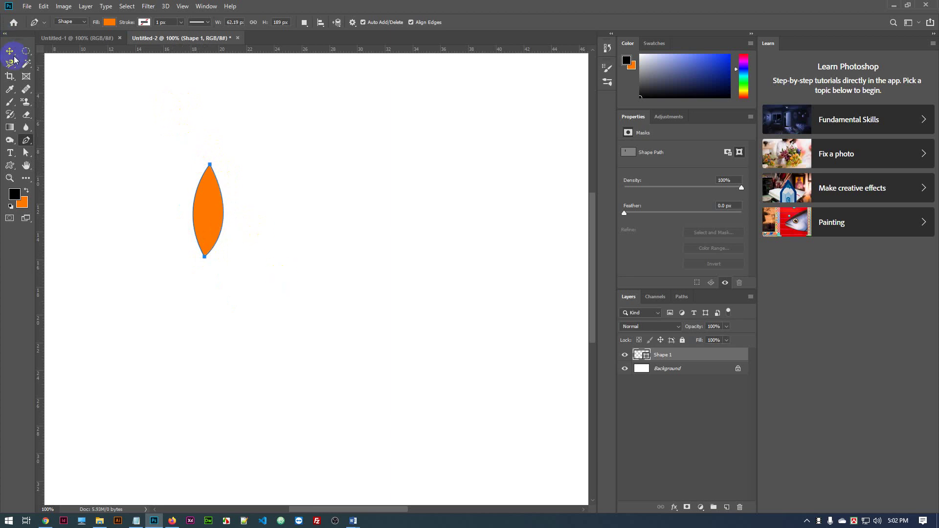
{"action": "left_click", "coordinate": [212, 235]}
{"action": "left_click_drag", "start_coordinate": [218, 227], "coordinate": [254, 180]}
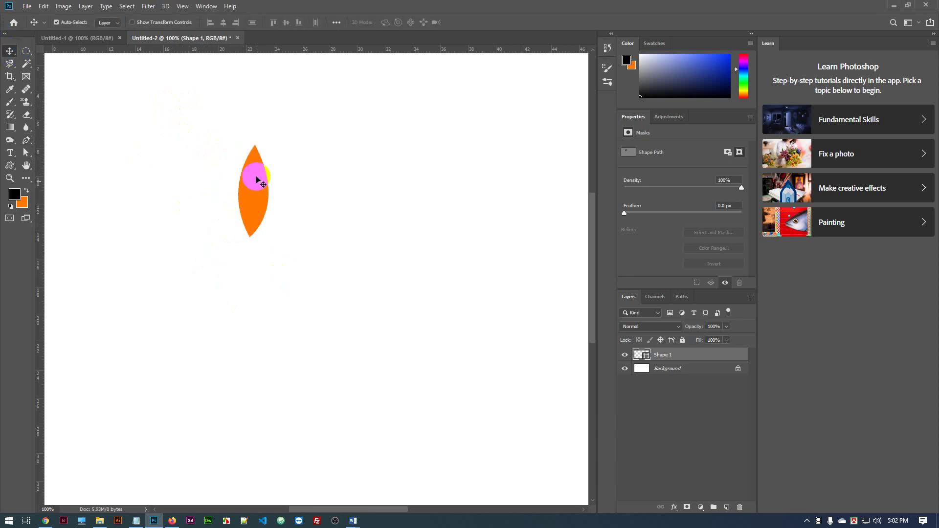
{"action": "left_click", "coordinate": [254, 189]}
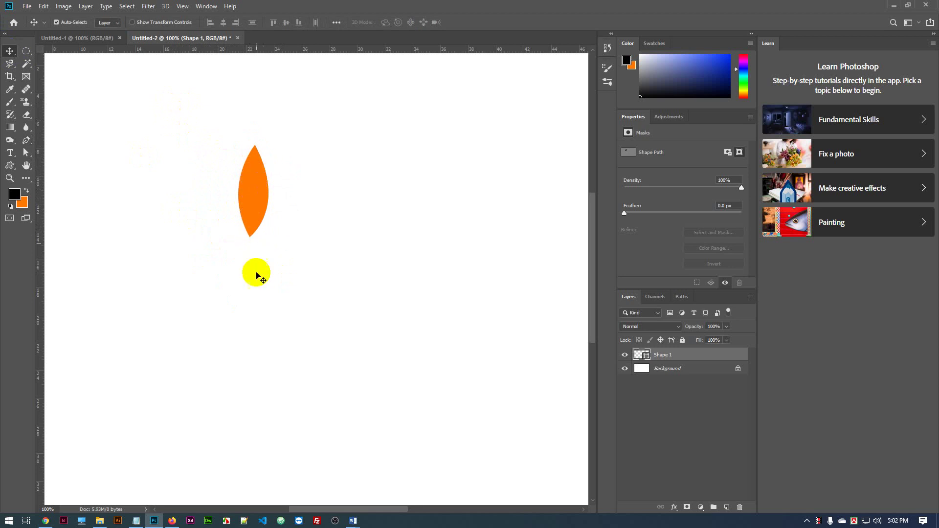
Set the Pen tool's path operation to Subtract Front Shape with the leaf's layer active
{"action": "left_click", "coordinate": [26, 140]}
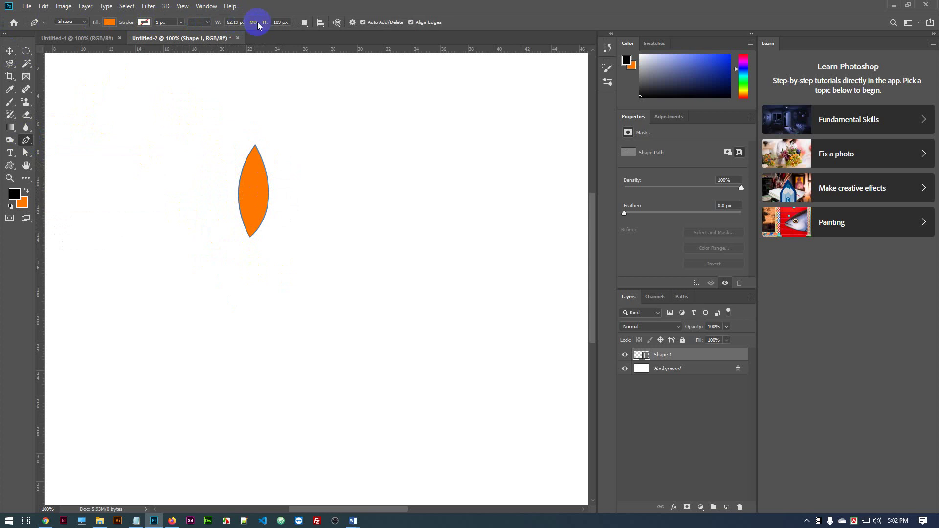
{"action": "left_click", "coordinate": [305, 22]}
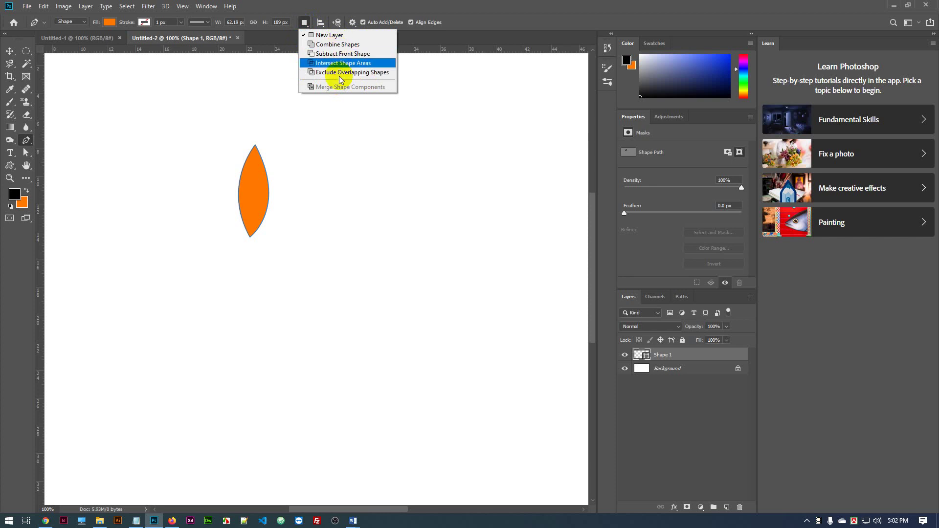
{"action": "left_click", "coordinate": [326, 53]}
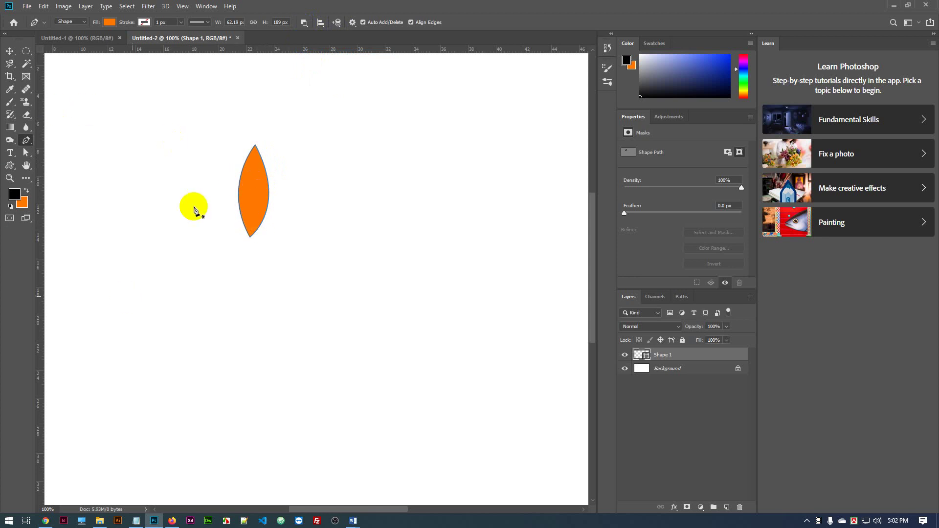
{"action": "left_click", "coordinate": [255, 146]}
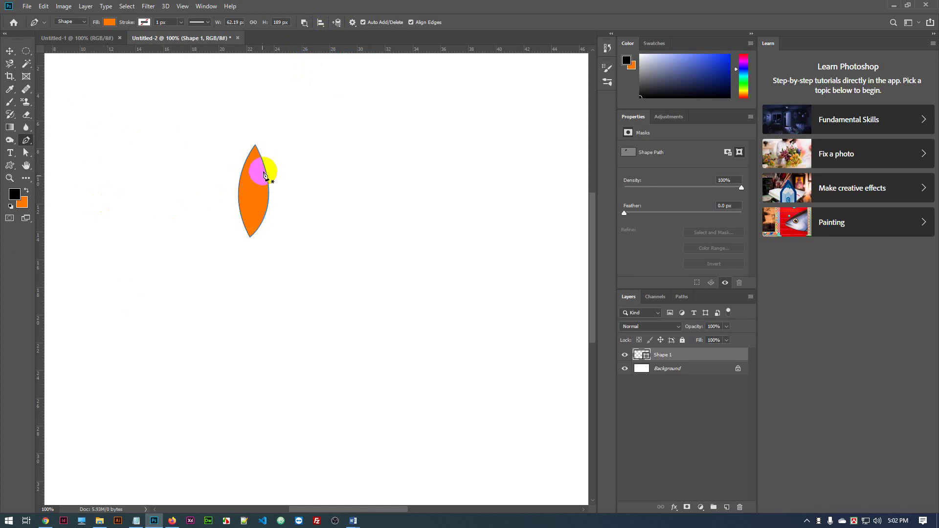
{"action": "left_click", "coordinate": [251, 238]}
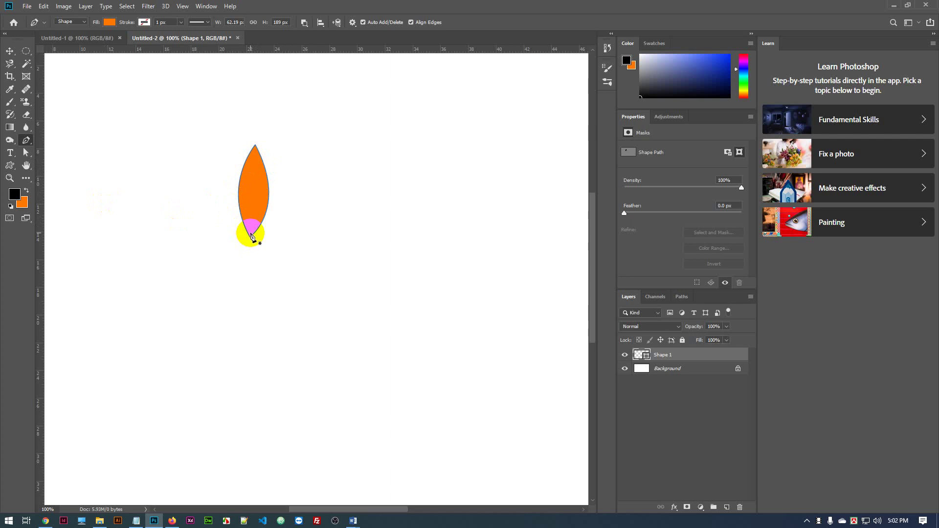
{"action": "left_click", "coordinate": [253, 157]}
{"action": "left_click", "coordinate": [250, 231]}
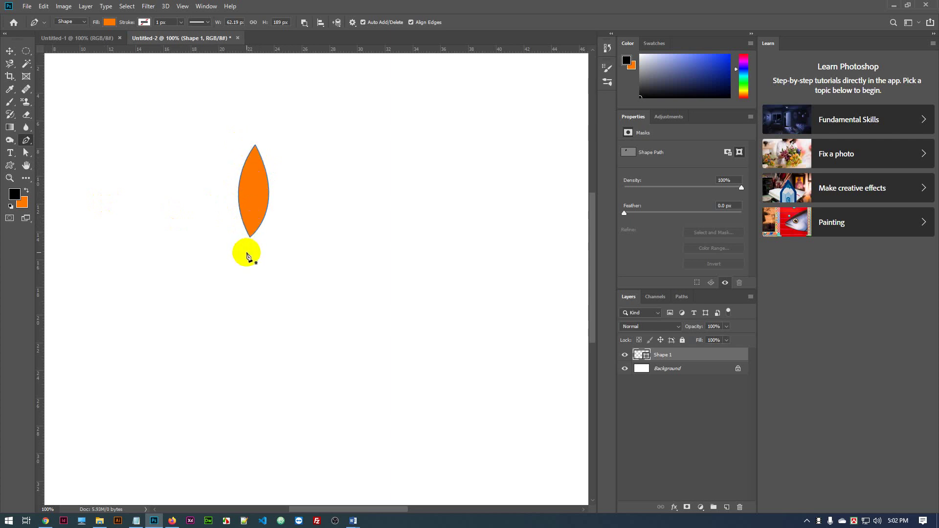
Cut a narrow triangular slit through the leaf's middle with a closed pen path from near its upper tip to its bottom tip
{"action": "key", "text": "ctrl+plus"}
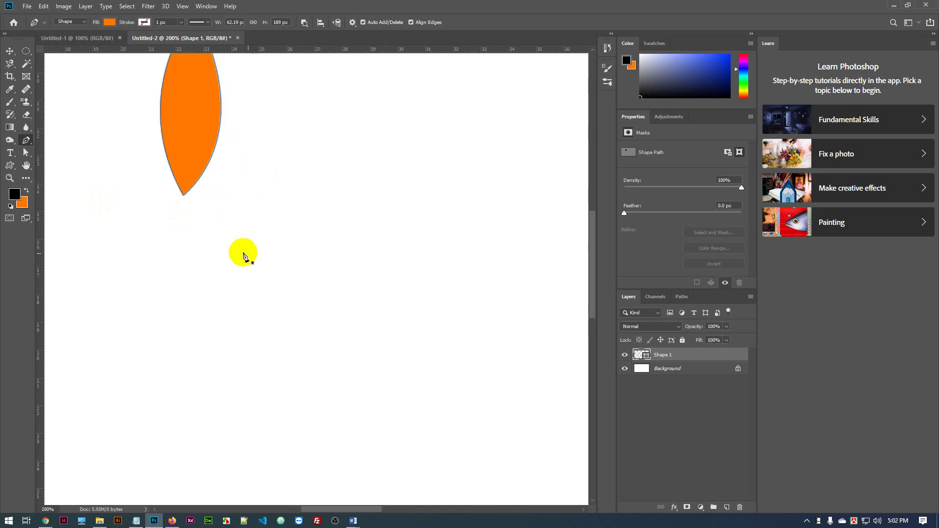
{"action": "left_click_drag", "start_coordinate": [201, 160], "coordinate": [252, 236]}
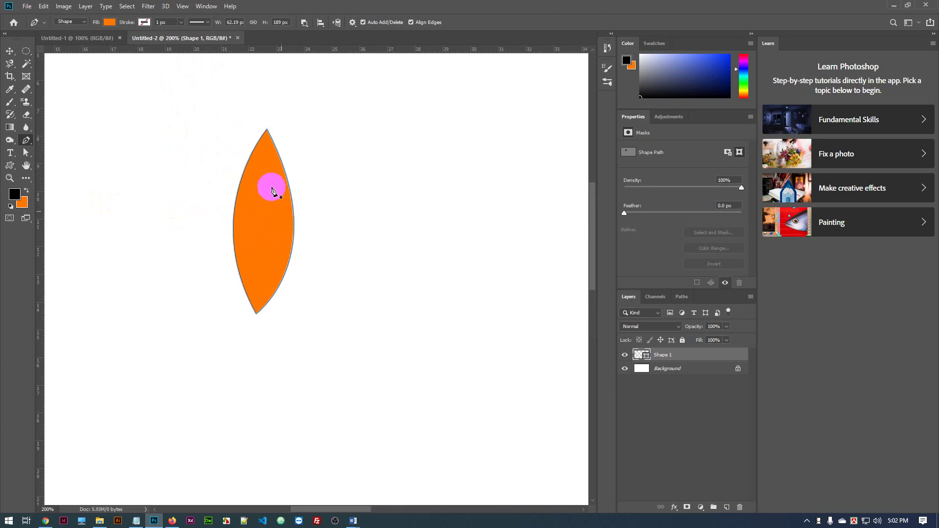
{"action": "left_click", "coordinate": [258, 312]}
{"action": "mouse_move", "coordinate": [272, 293]}
{"action": "left_mouse_down"}
{"action": "mouse_move", "coordinate": [268, 147]}
{"action": "mouse_move", "coordinate": [267, 172]}
{"action": "left_mouse_up"}
{"action": "left_click", "coordinate": [265, 167]}
{"action": "left_click", "coordinate": [254, 314]}
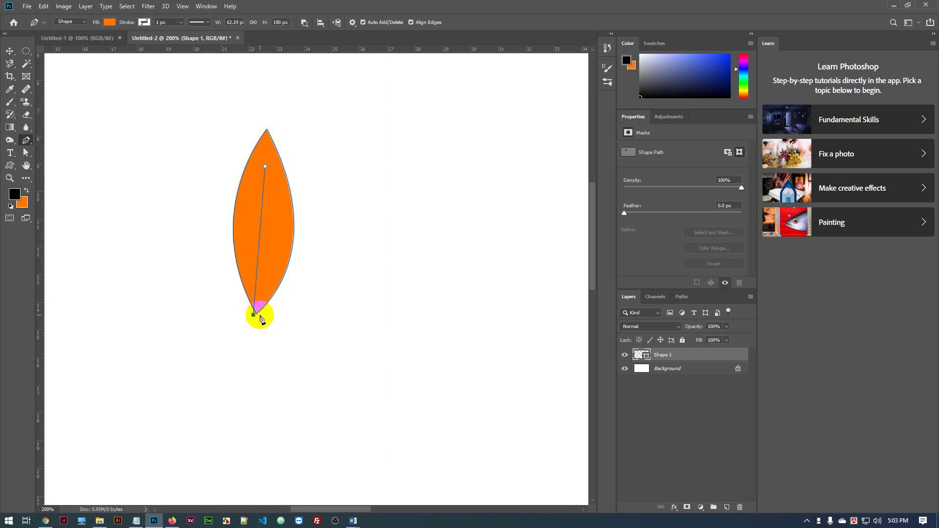
{"action": "left_click", "coordinate": [260, 316]}
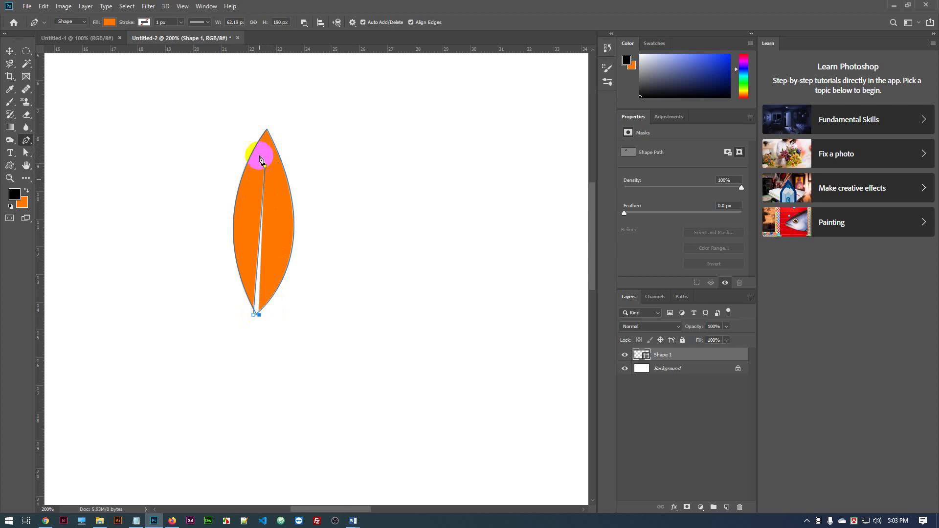
{"action": "left_click", "coordinate": [253, 315]}
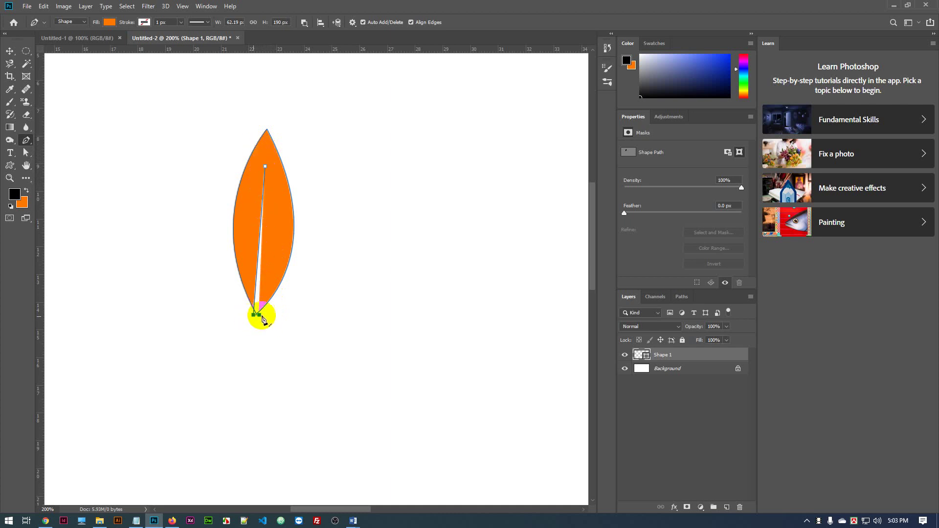
{"action": "left_click", "coordinate": [265, 168]}
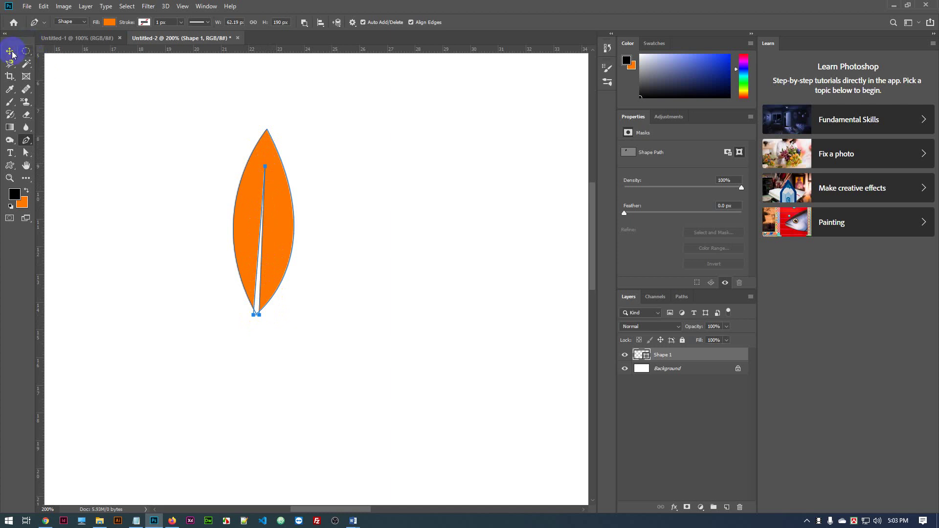
Reposition the slit leaf on the canvas with the Move tool
{"action": "left_click", "coordinate": [10, 52]}
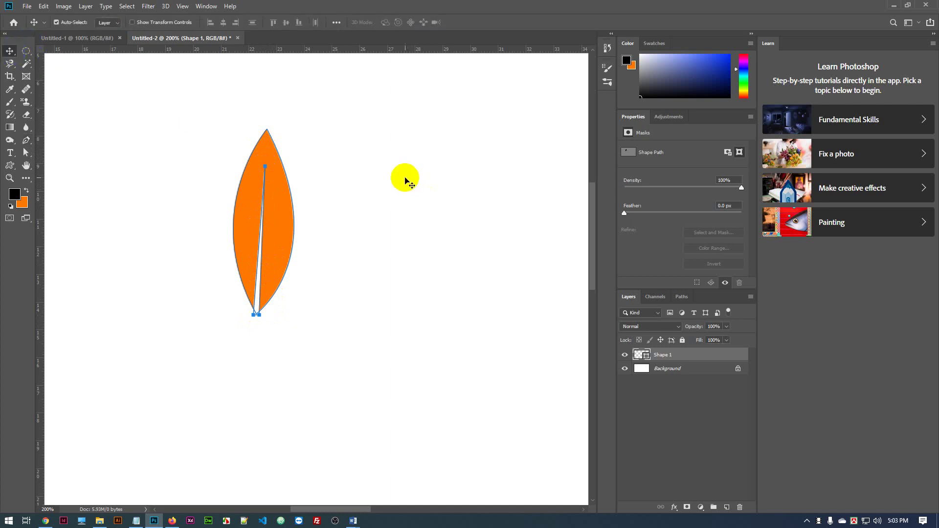
{"action": "left_click_drag", "start_coordinate": [277, 211], "coordinate": [305, 239]}
{"action": "key", "text": "ctrl+minus"}
{"action": "key", "text": "ctrl+minus"}
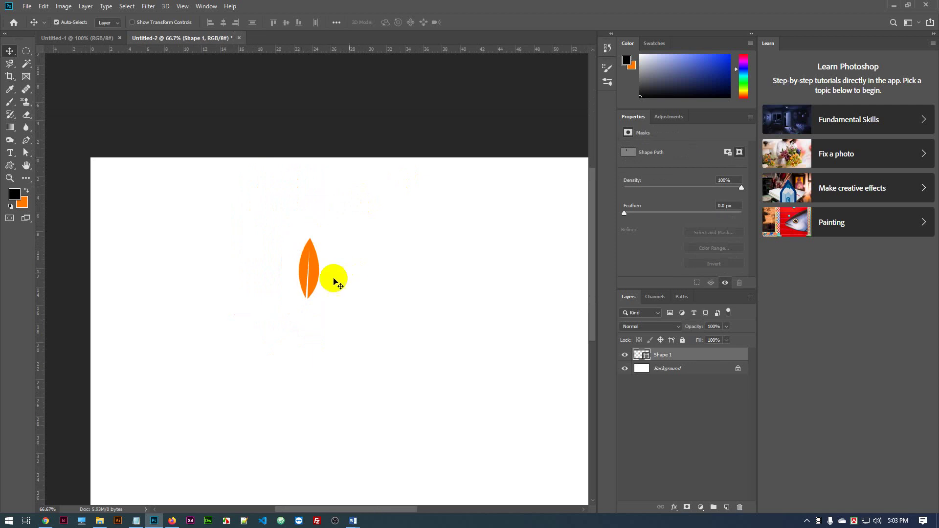
{"action": "left_click_drag", "start_coordinate": [320, 274], "coordinate": [292, 277]}
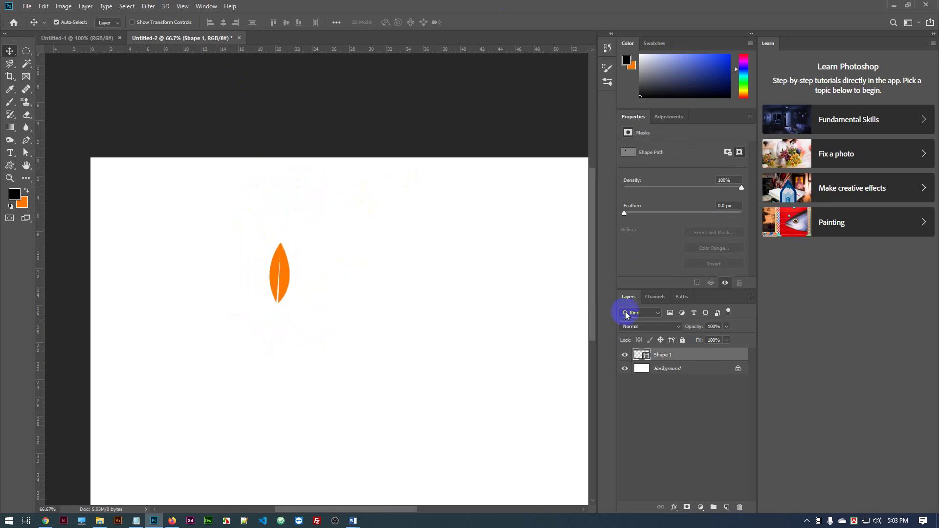
Hide the Background layer and move the leaf around over the transparent canvas to check the cut-out slit
{"action": "left_click", "coordinate": [625, 370]}
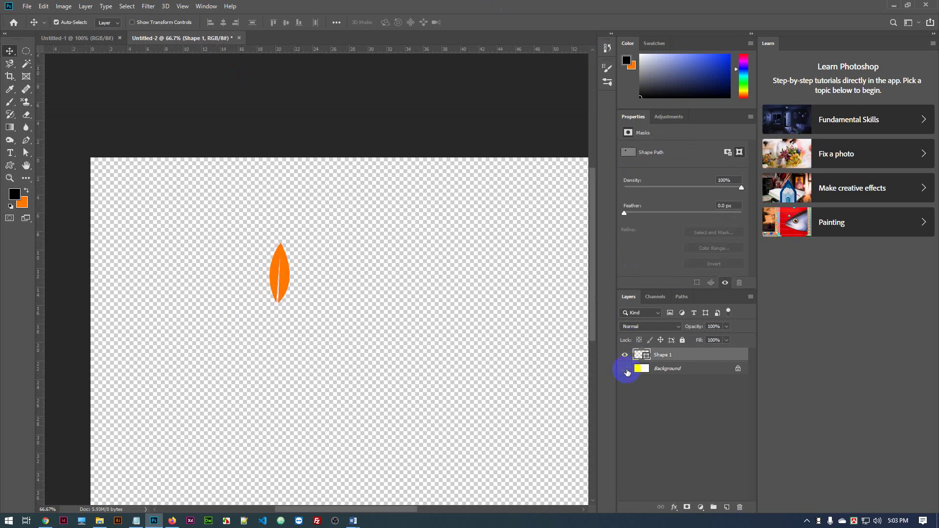
{"action": "left_click_drag", "start_coordinate": [291, 269], "coordinate": [311, 317]}
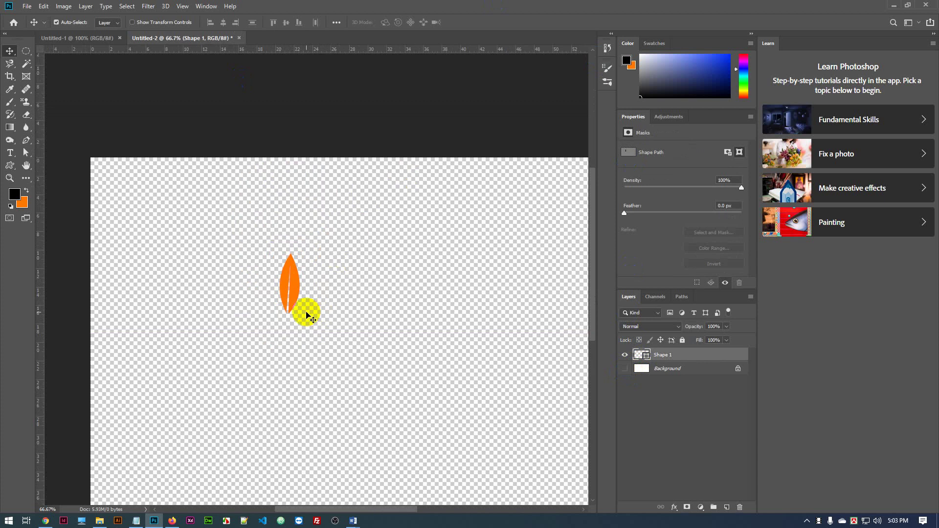
{"action": "key", "text": "ctrl+plus"}
{"action": "left_click_drag", "start_coordinate": [274, 279], "coordinate": [231, 247]}
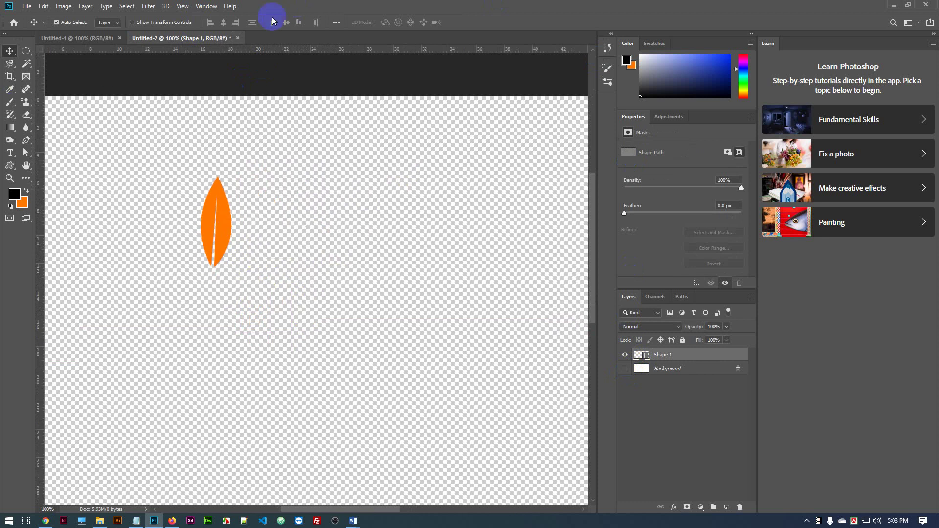
{"action": "left_click_drag", "start_coordinate": [214, 194], "coordinate": [248, 234]}
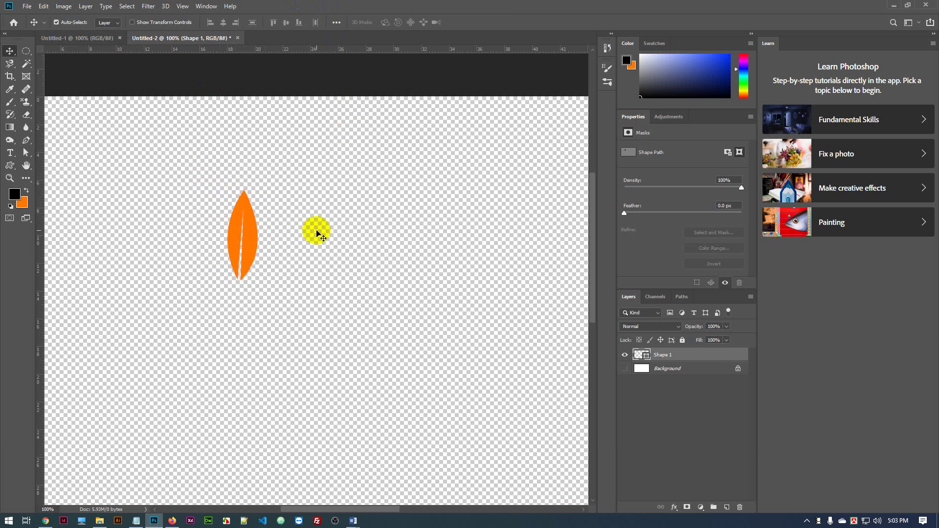